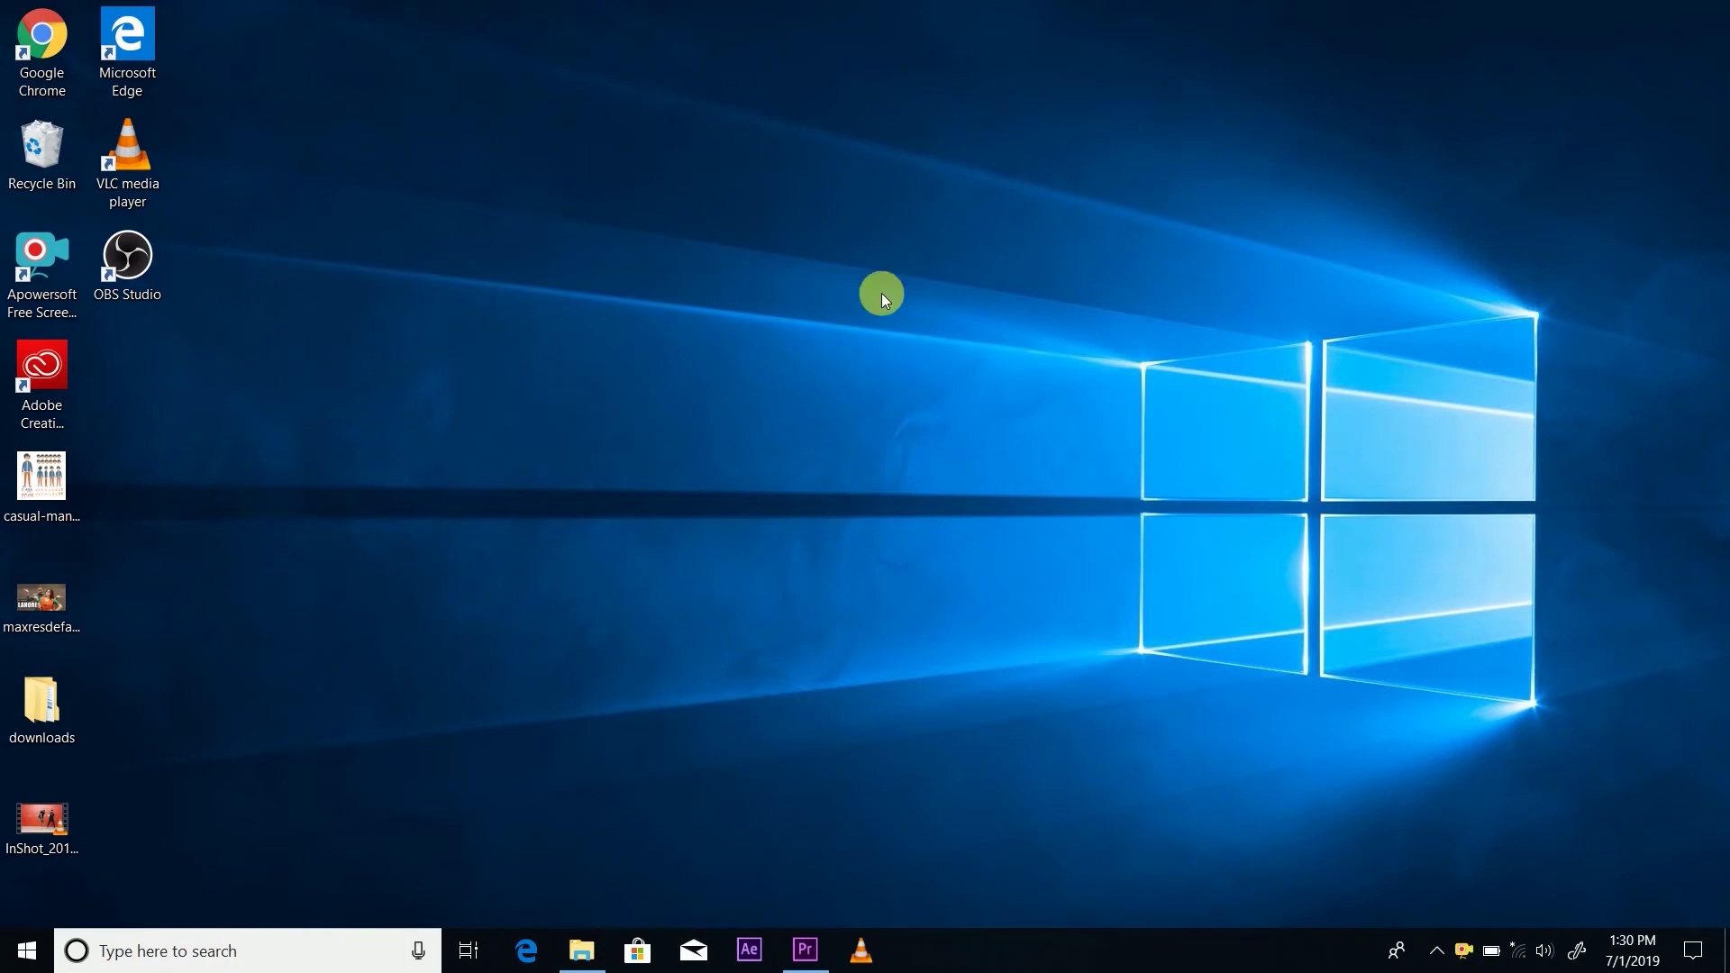
{"action": "right_click", "coordinate": [540, 343]}
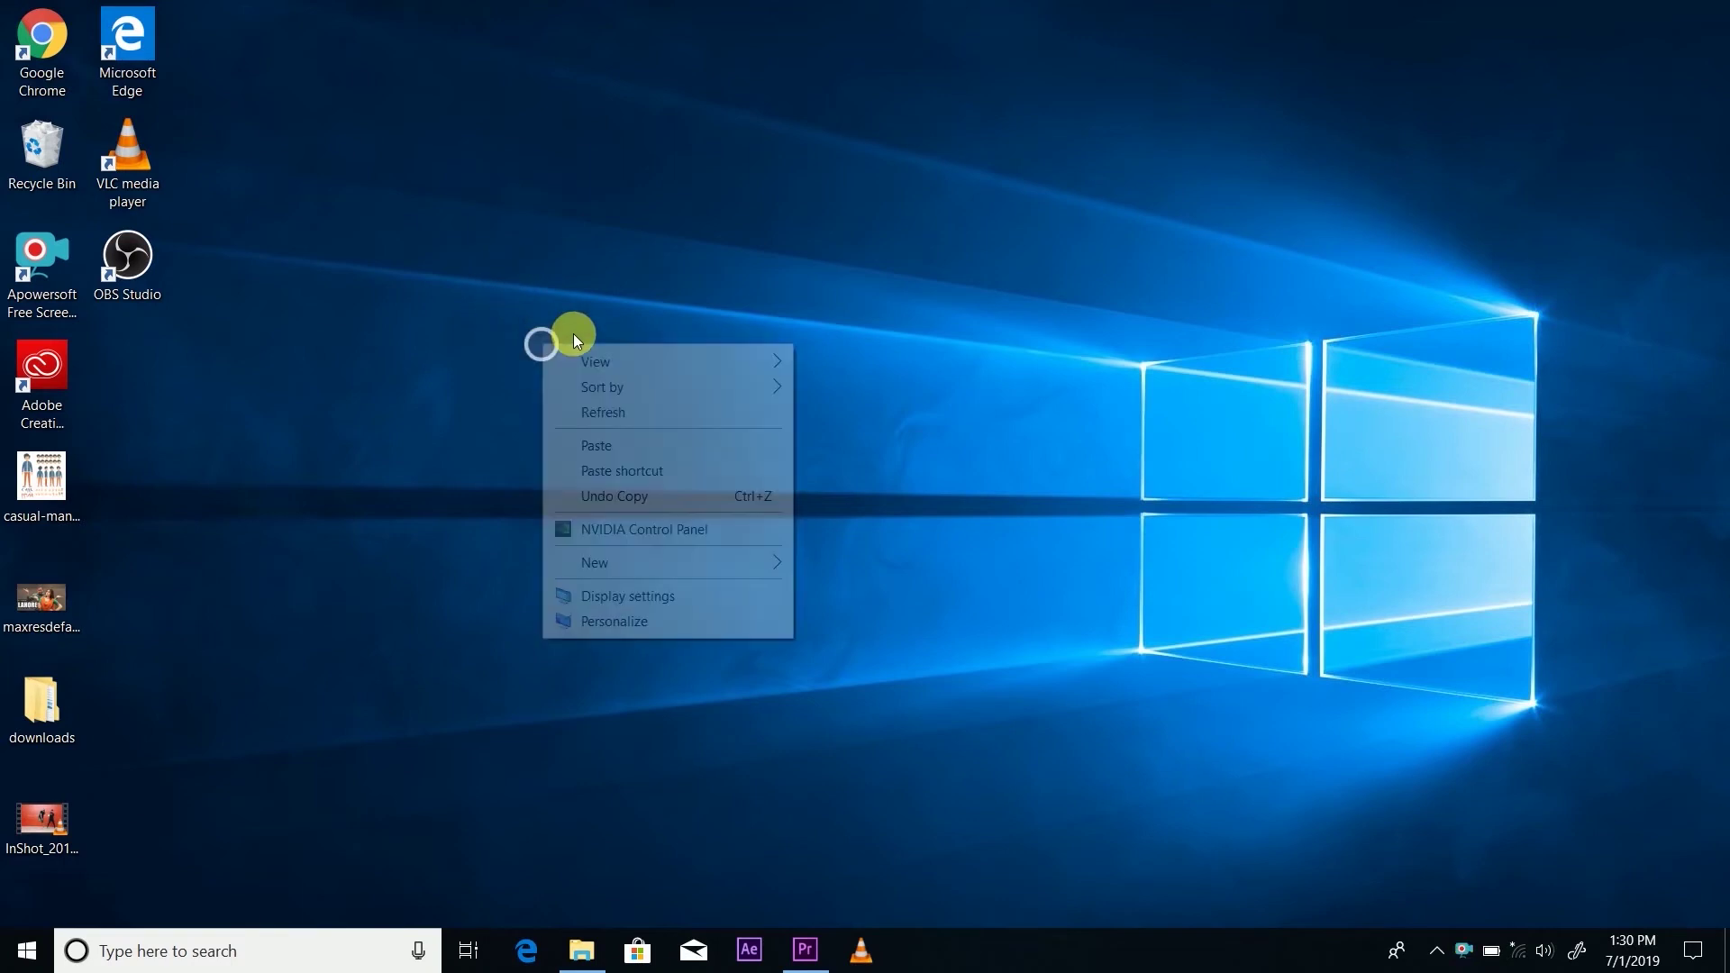
{"action": "left_click", "coordinate": [599, 410]}
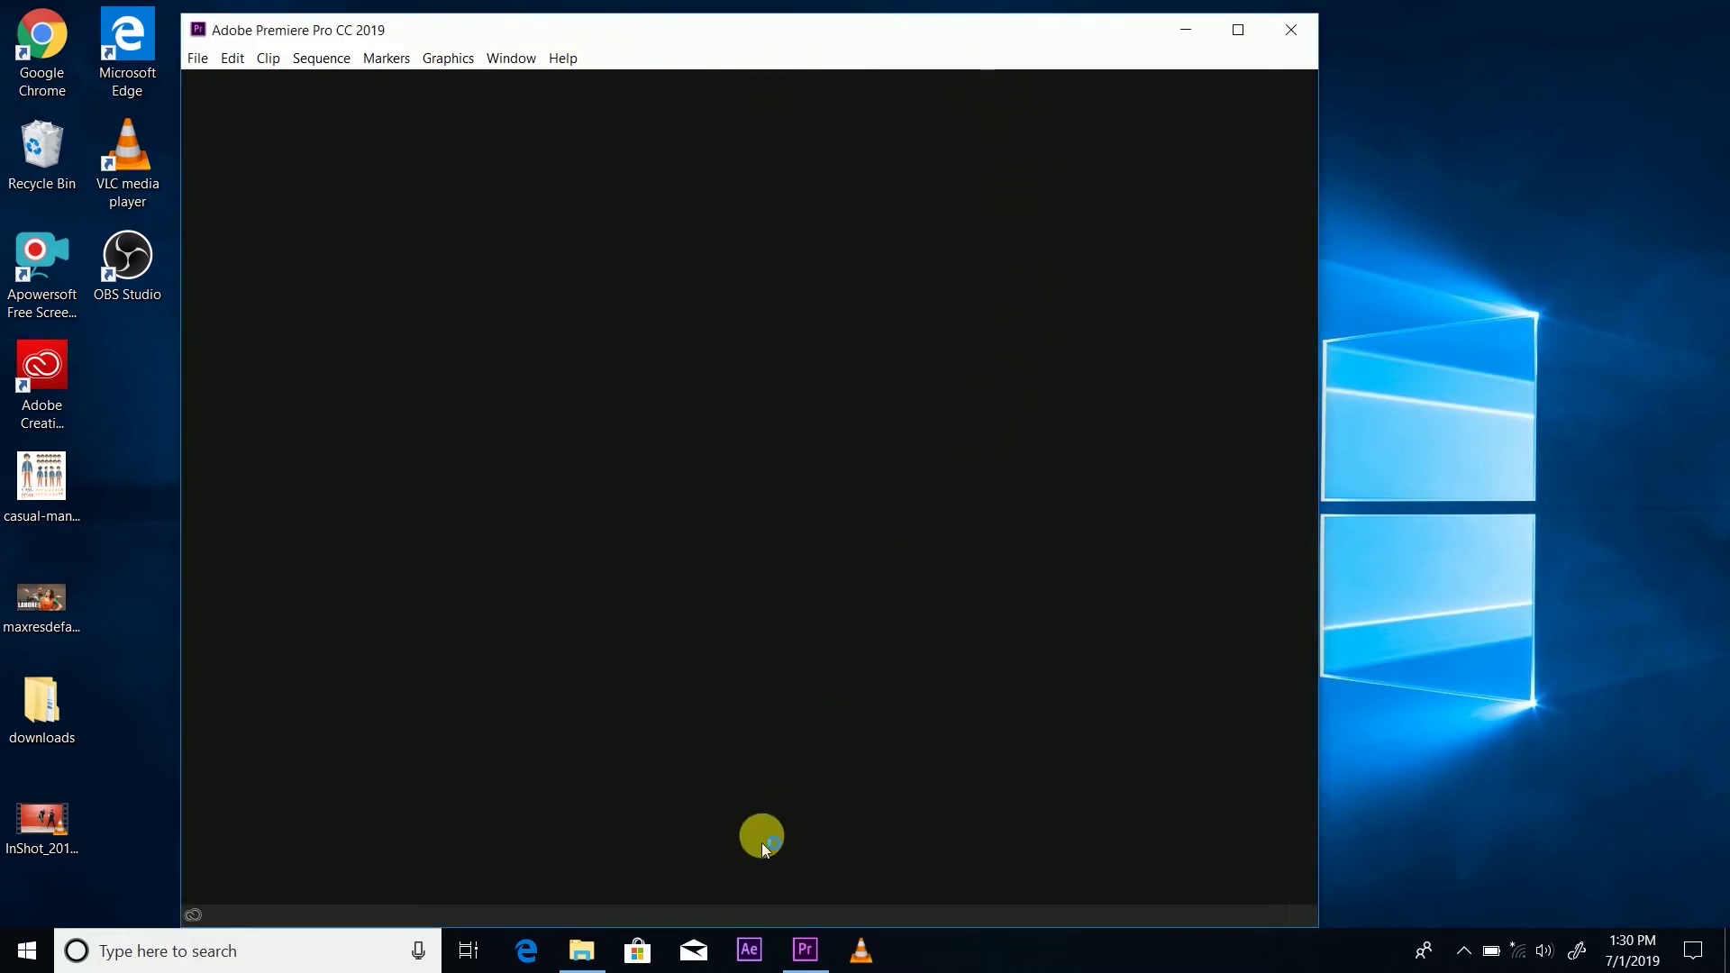
Step: Maximize Premiere Pro and create a new project named "Basic tutorial" in F:\After Effects\TUtorials\Basic 1
{"action": "left_click", "coordinate": [1231, 27]}
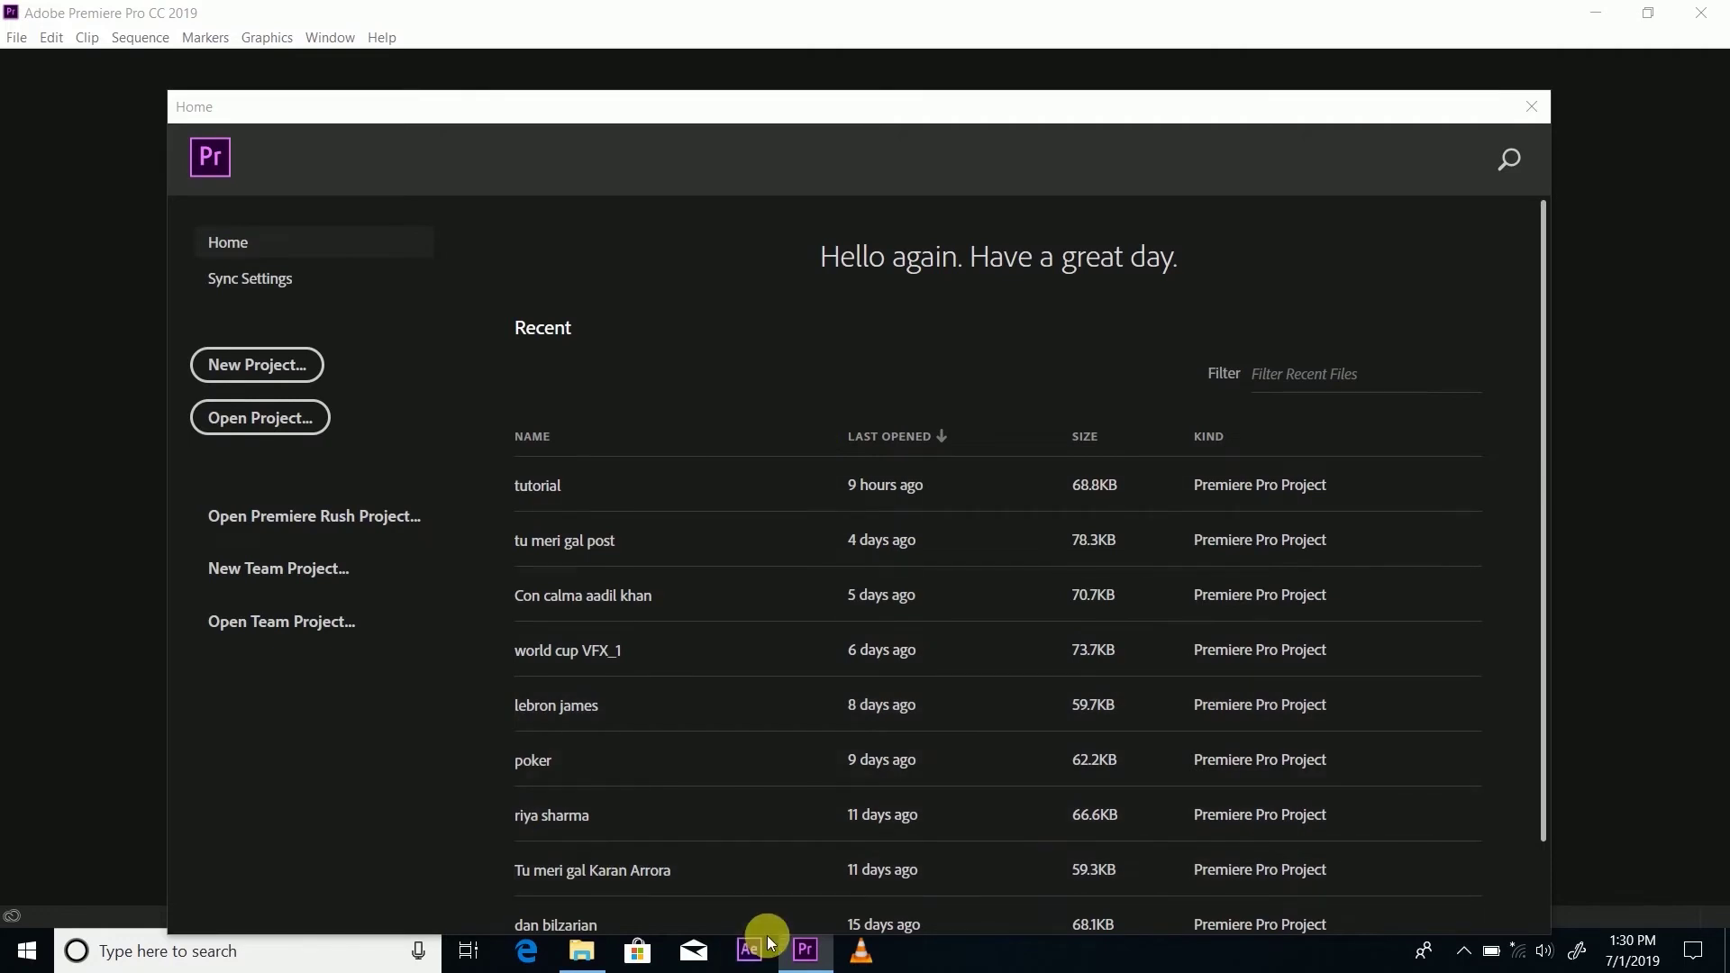
{"action": "key", "text": "ctrl+alt+n"}
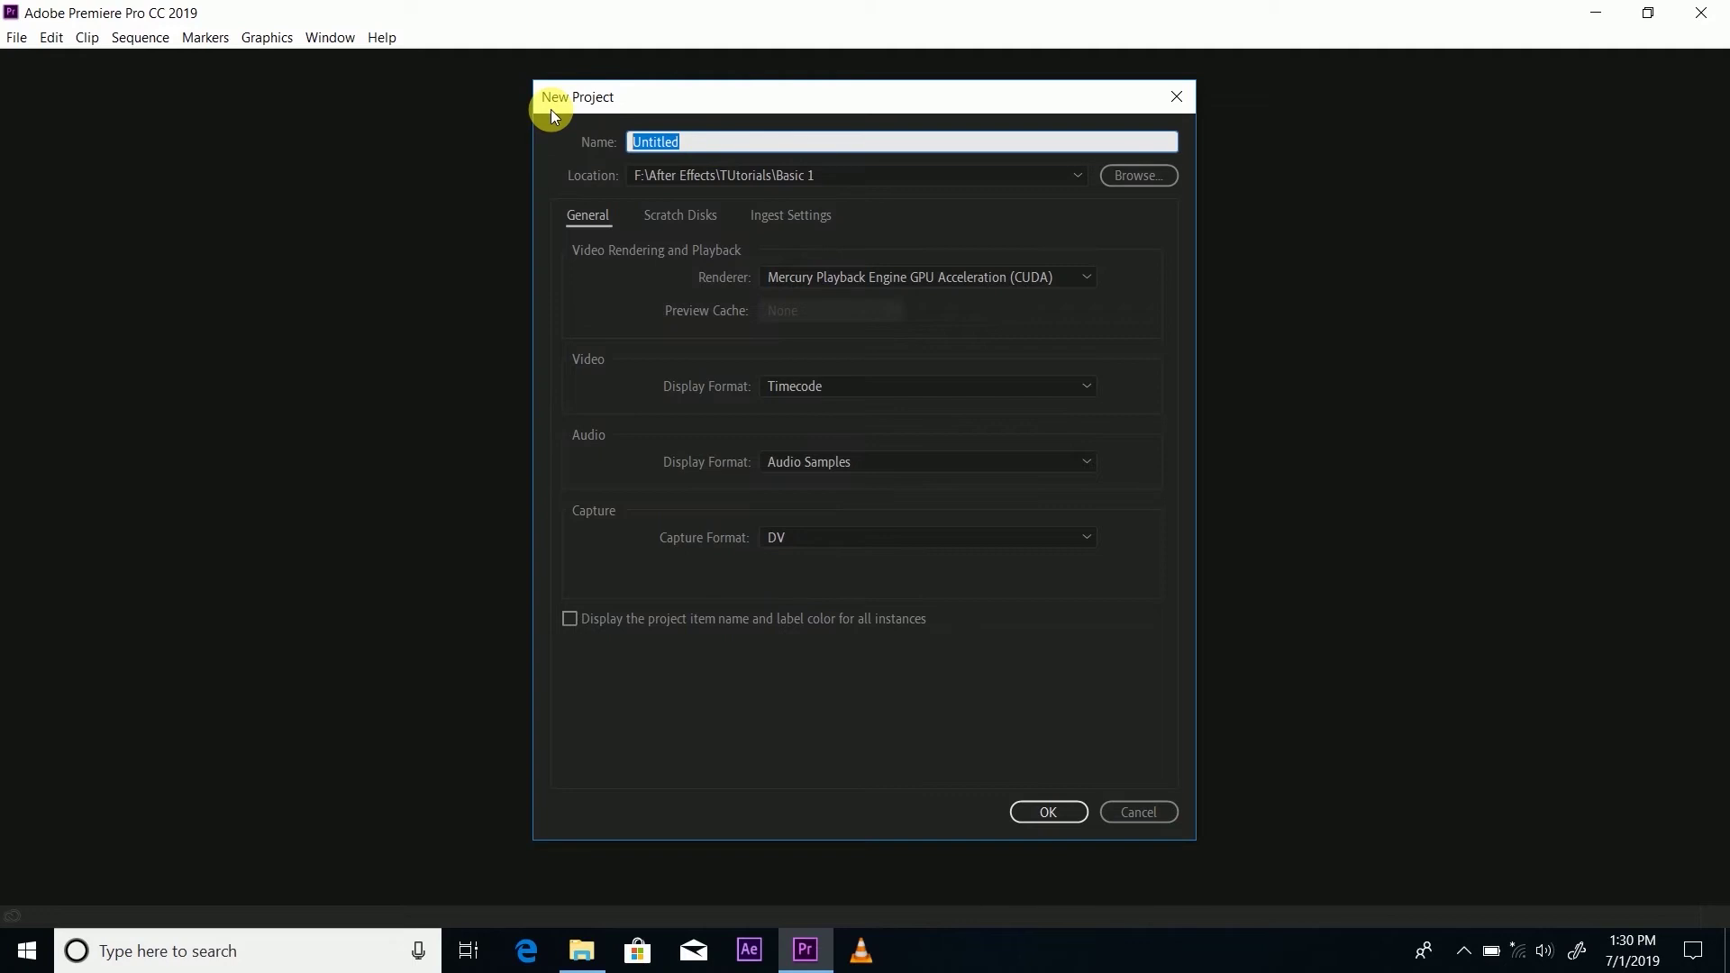
{"action": "type", "text": "Basic tutorial"}
{"action": "left_click", "coordinate": [1049, 812]}
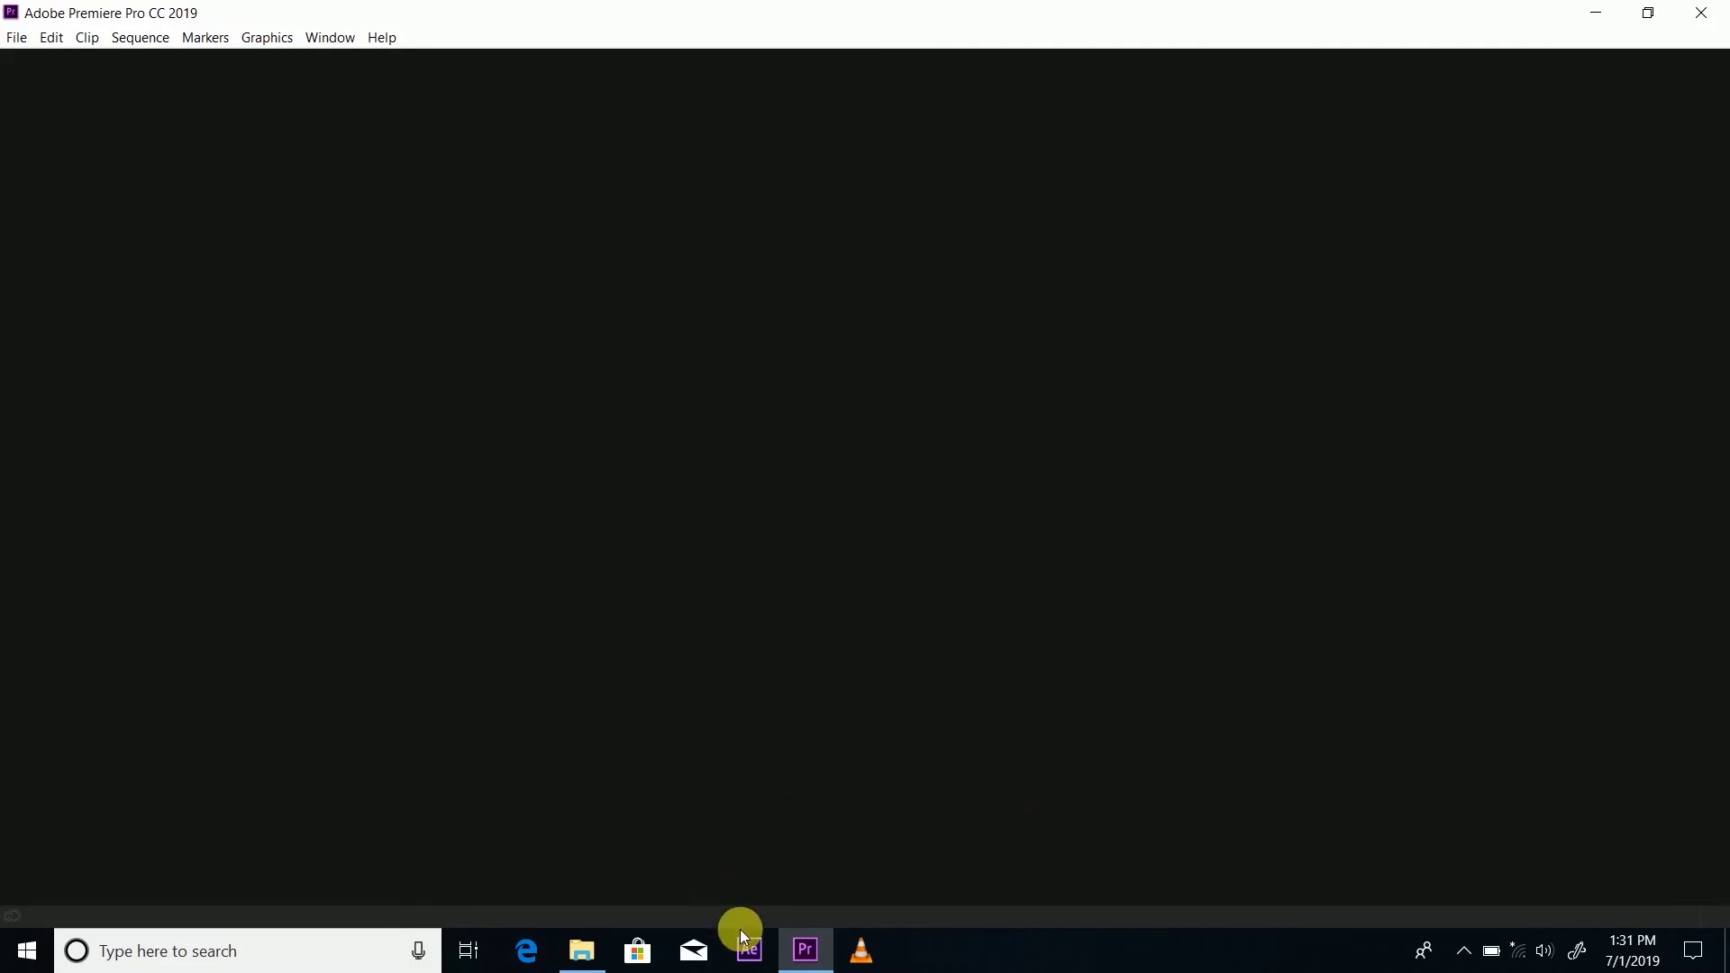
Step: Launch After Effects and narrow Premiere Pro's editing tools area to a single column
{"action": "left_click", "coordinate": [748, 953]}
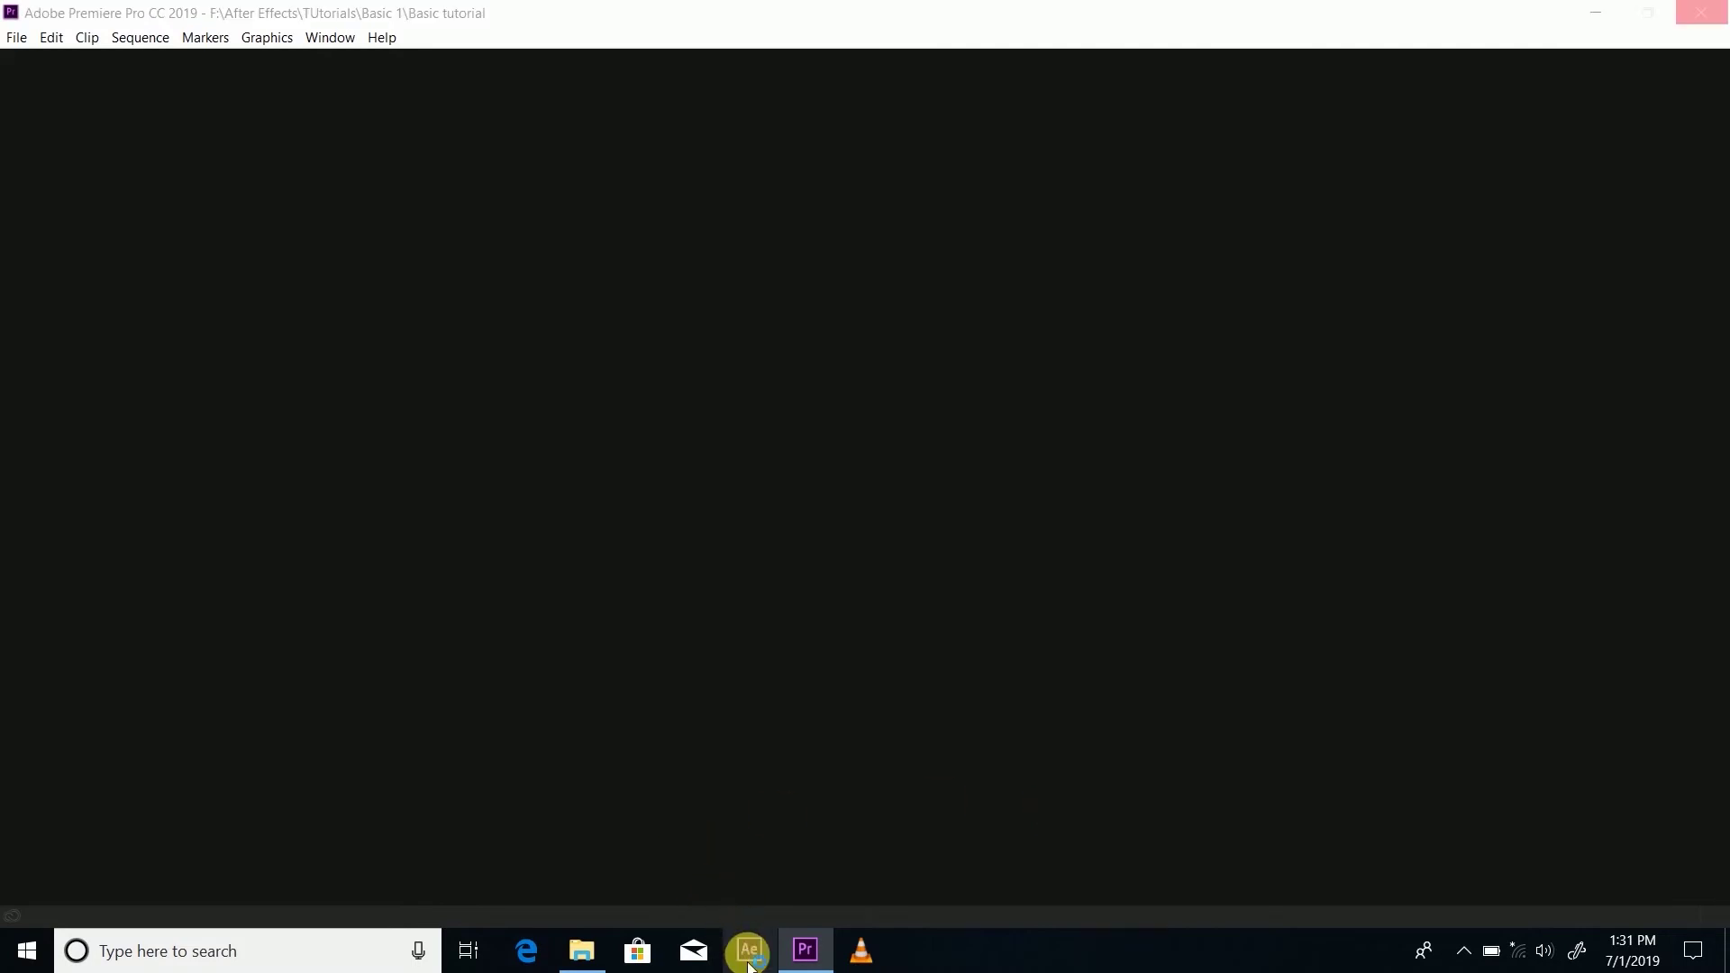
{"action": "left_click", "coordinate": [767, 15]}
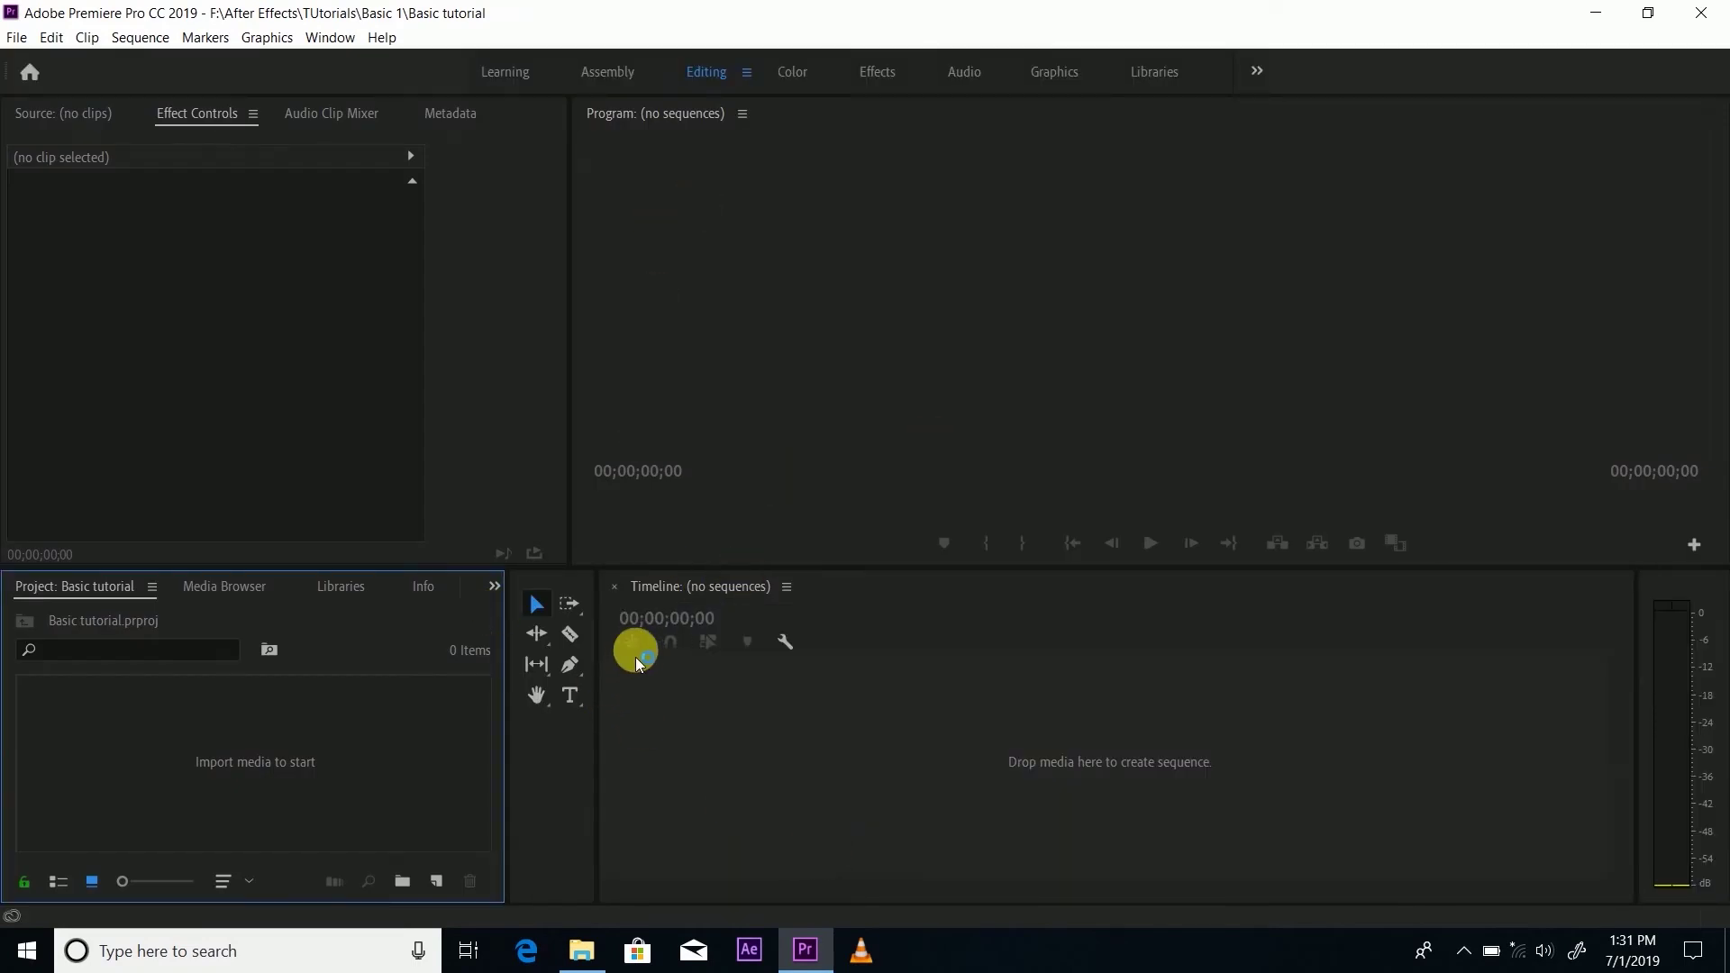
{"action": "left_click_drag", "start_coordinate": [604, 673], "coordinate": [578, 669]}
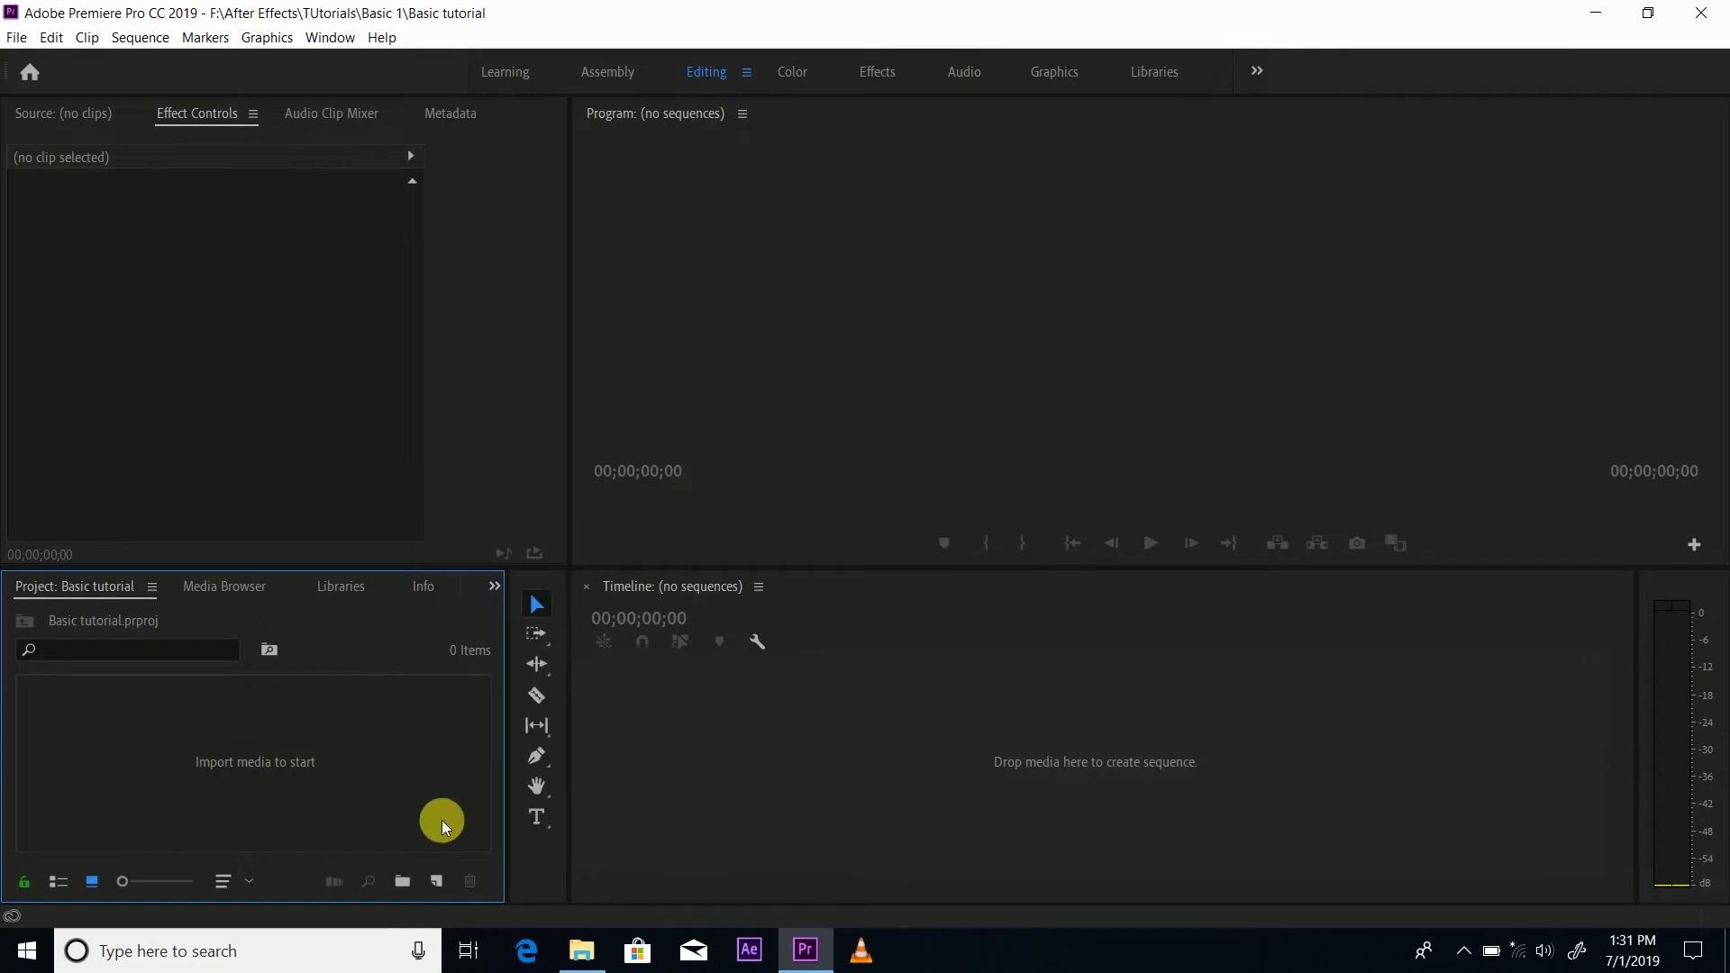
Step: Create a new sequence named Sequence 01 using the ARRI 1080p 24 preset
{"action": "left_click", "coordinate": [437, 880]}
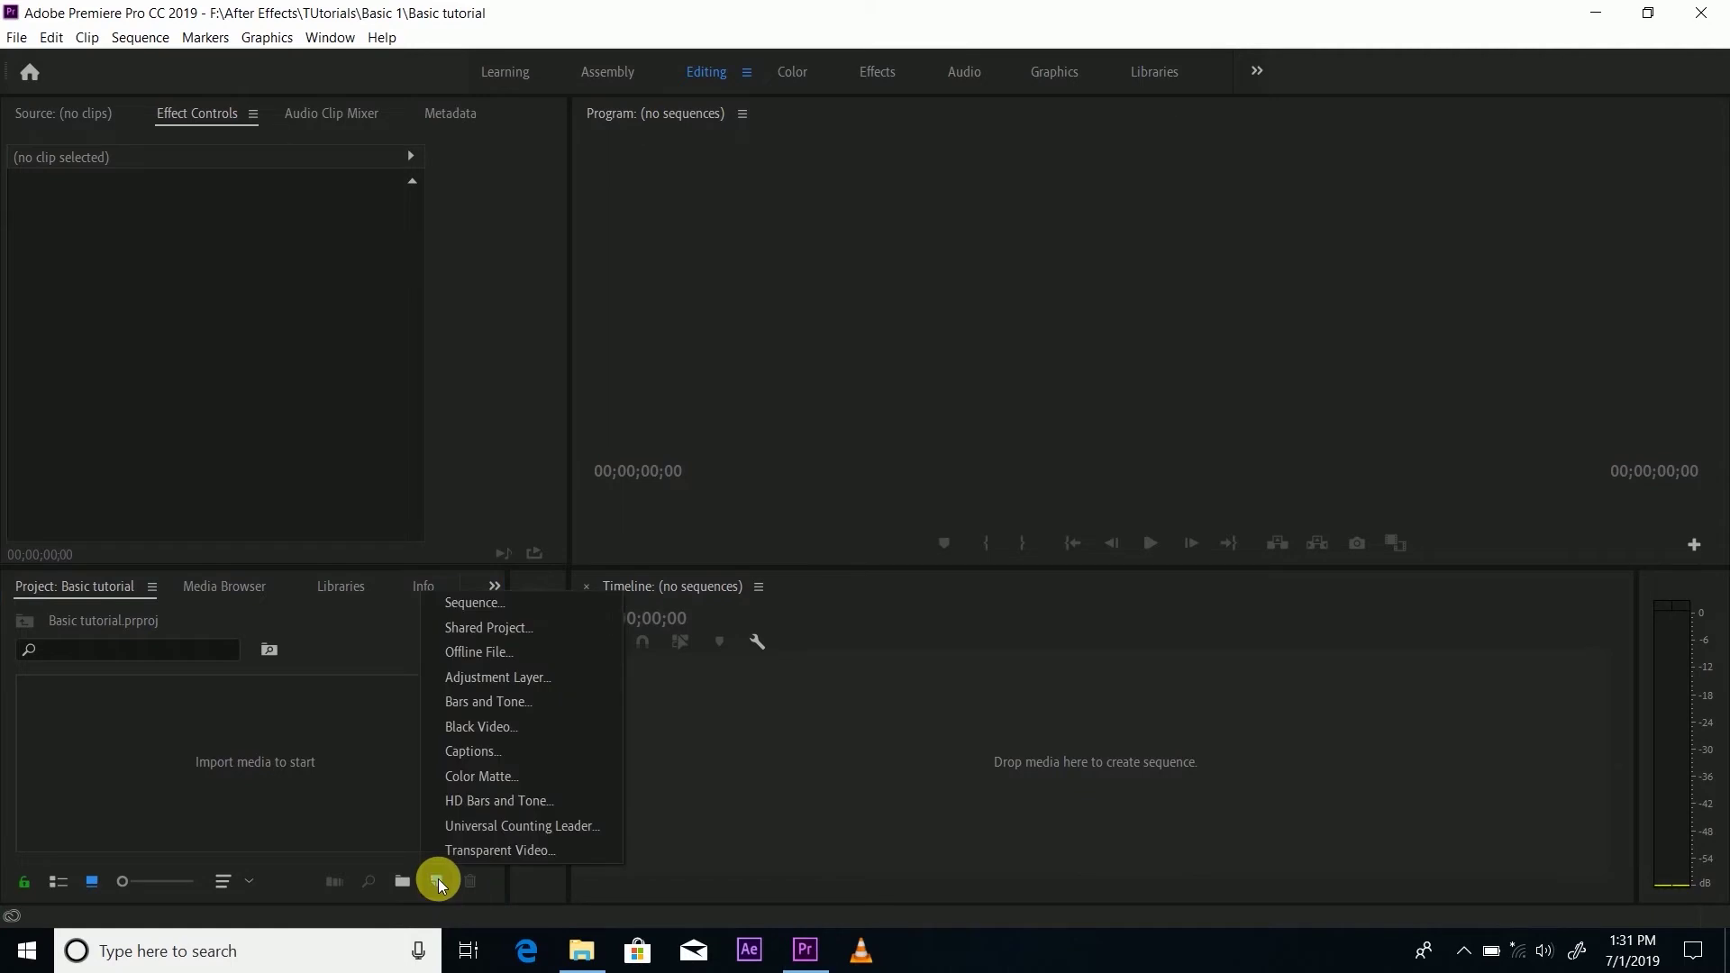
{"action": "left_click", "coordinate": [525, 602]}
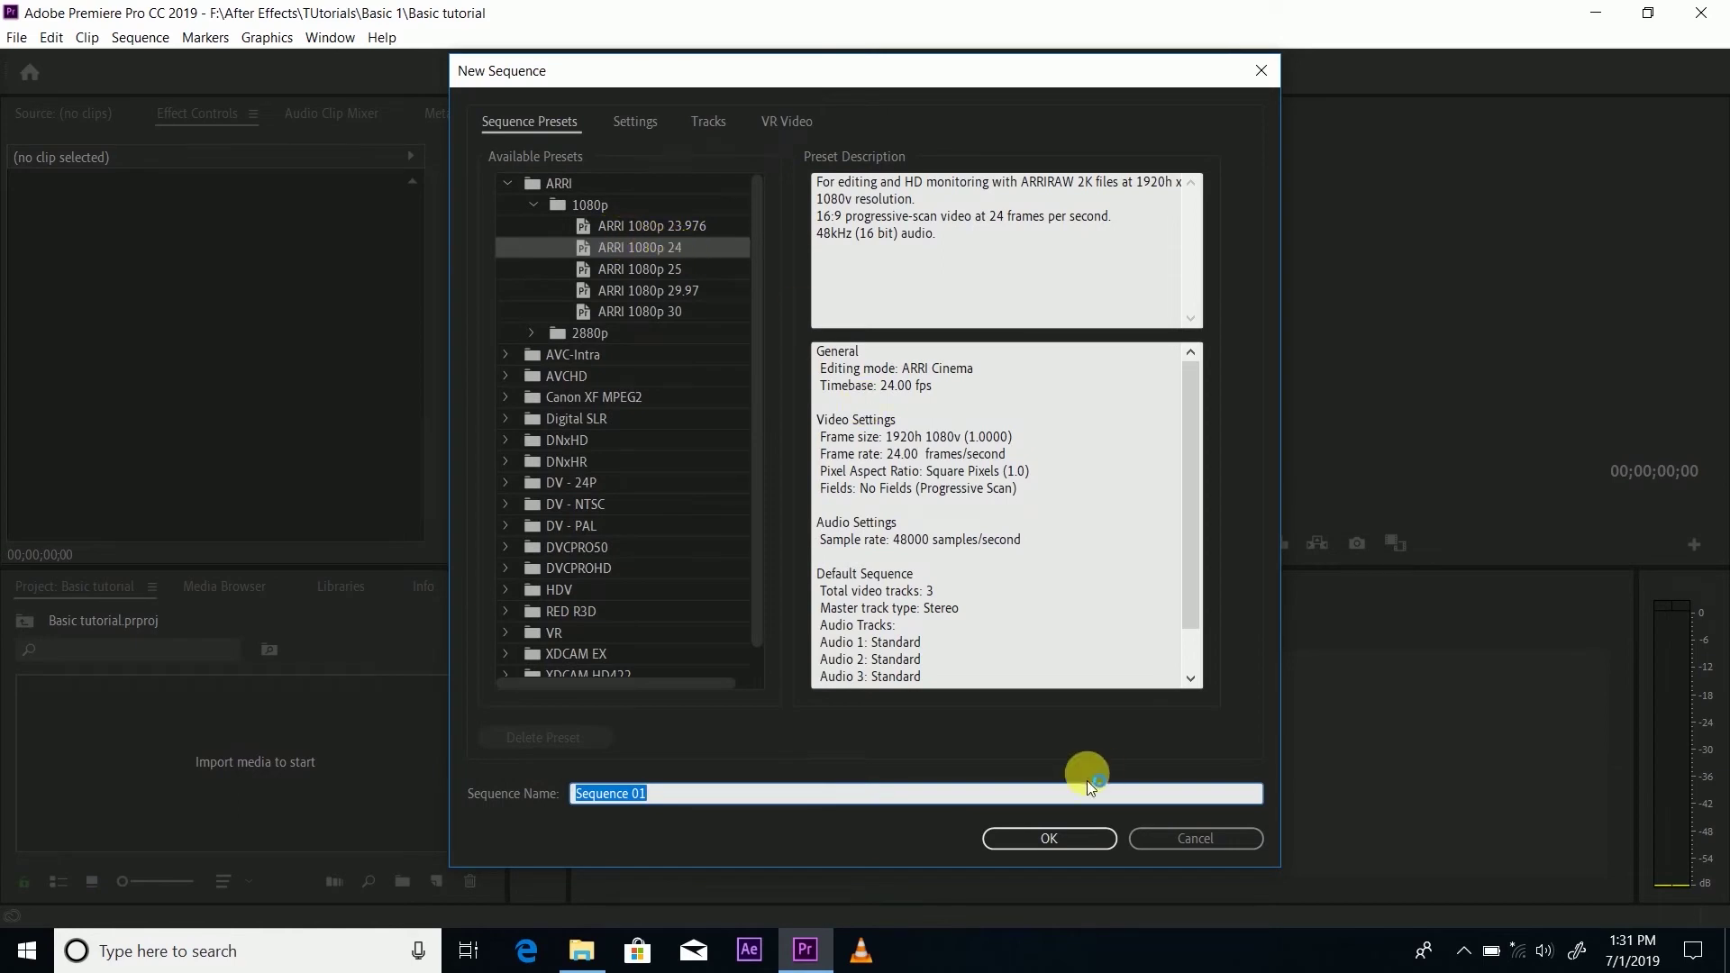
{"action": "left_click", "coordinate": [1045, 841]}
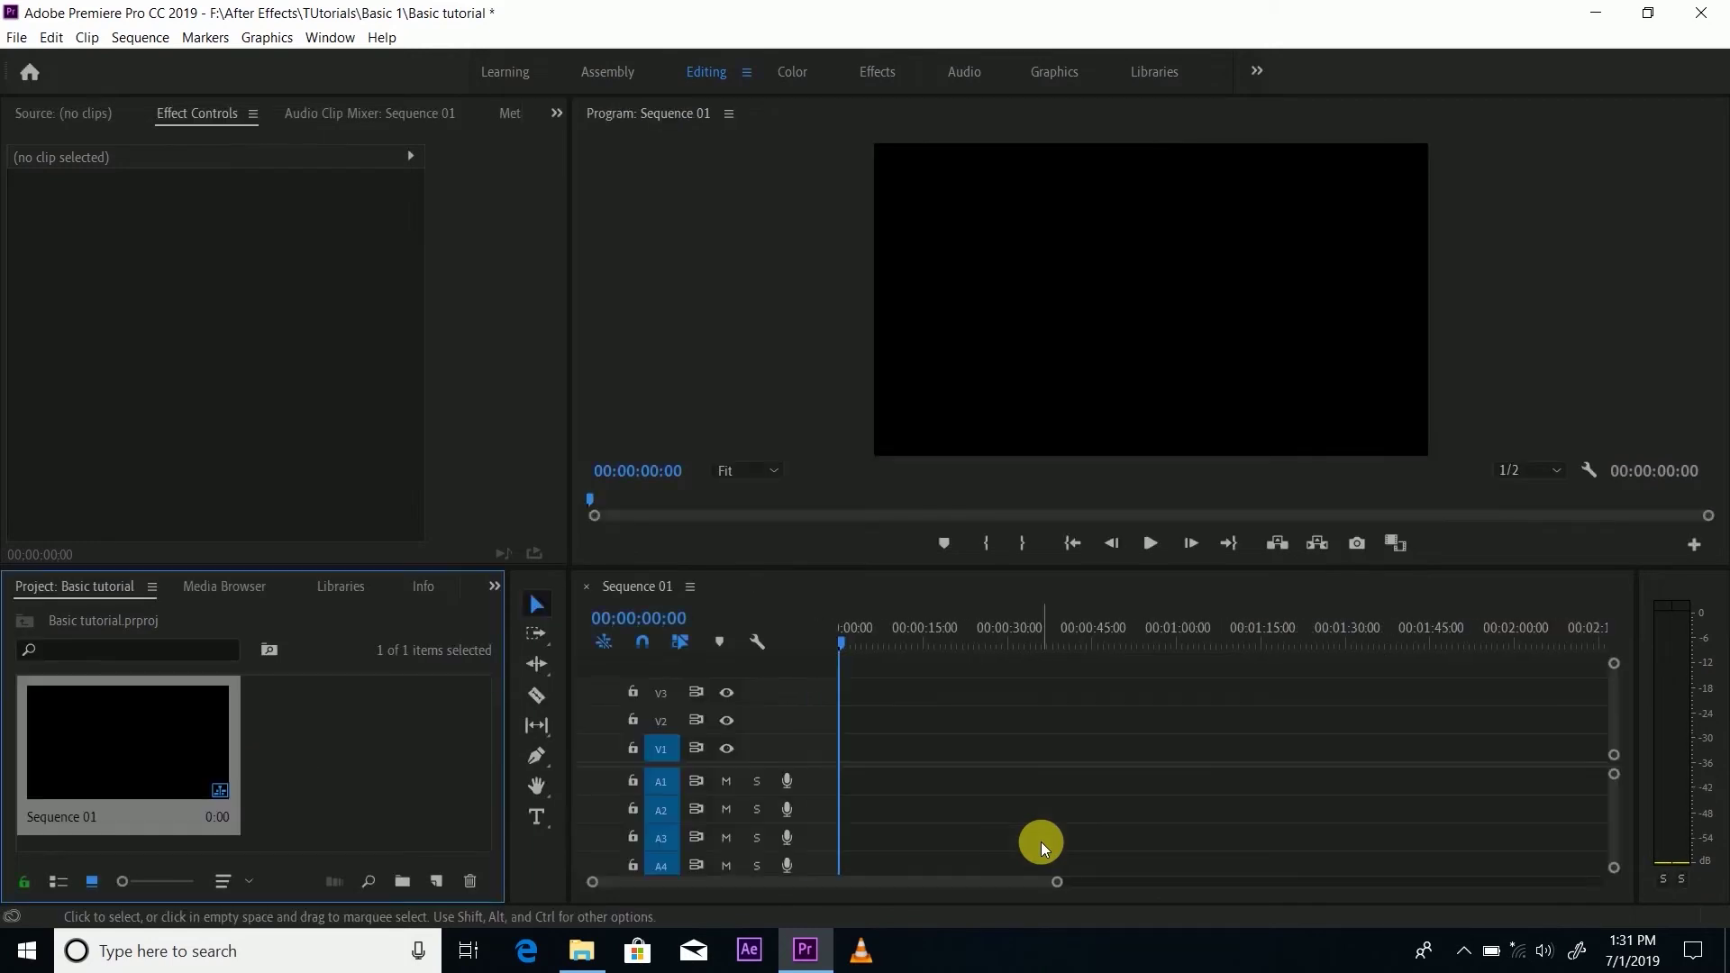
Step: Place the video file Syska 2 Check 24FPS from the Basic 1 folder on tracks V1 and A1 at the start of Sequence 01
{"action": "left_click", "coordinate": [852, 647]}
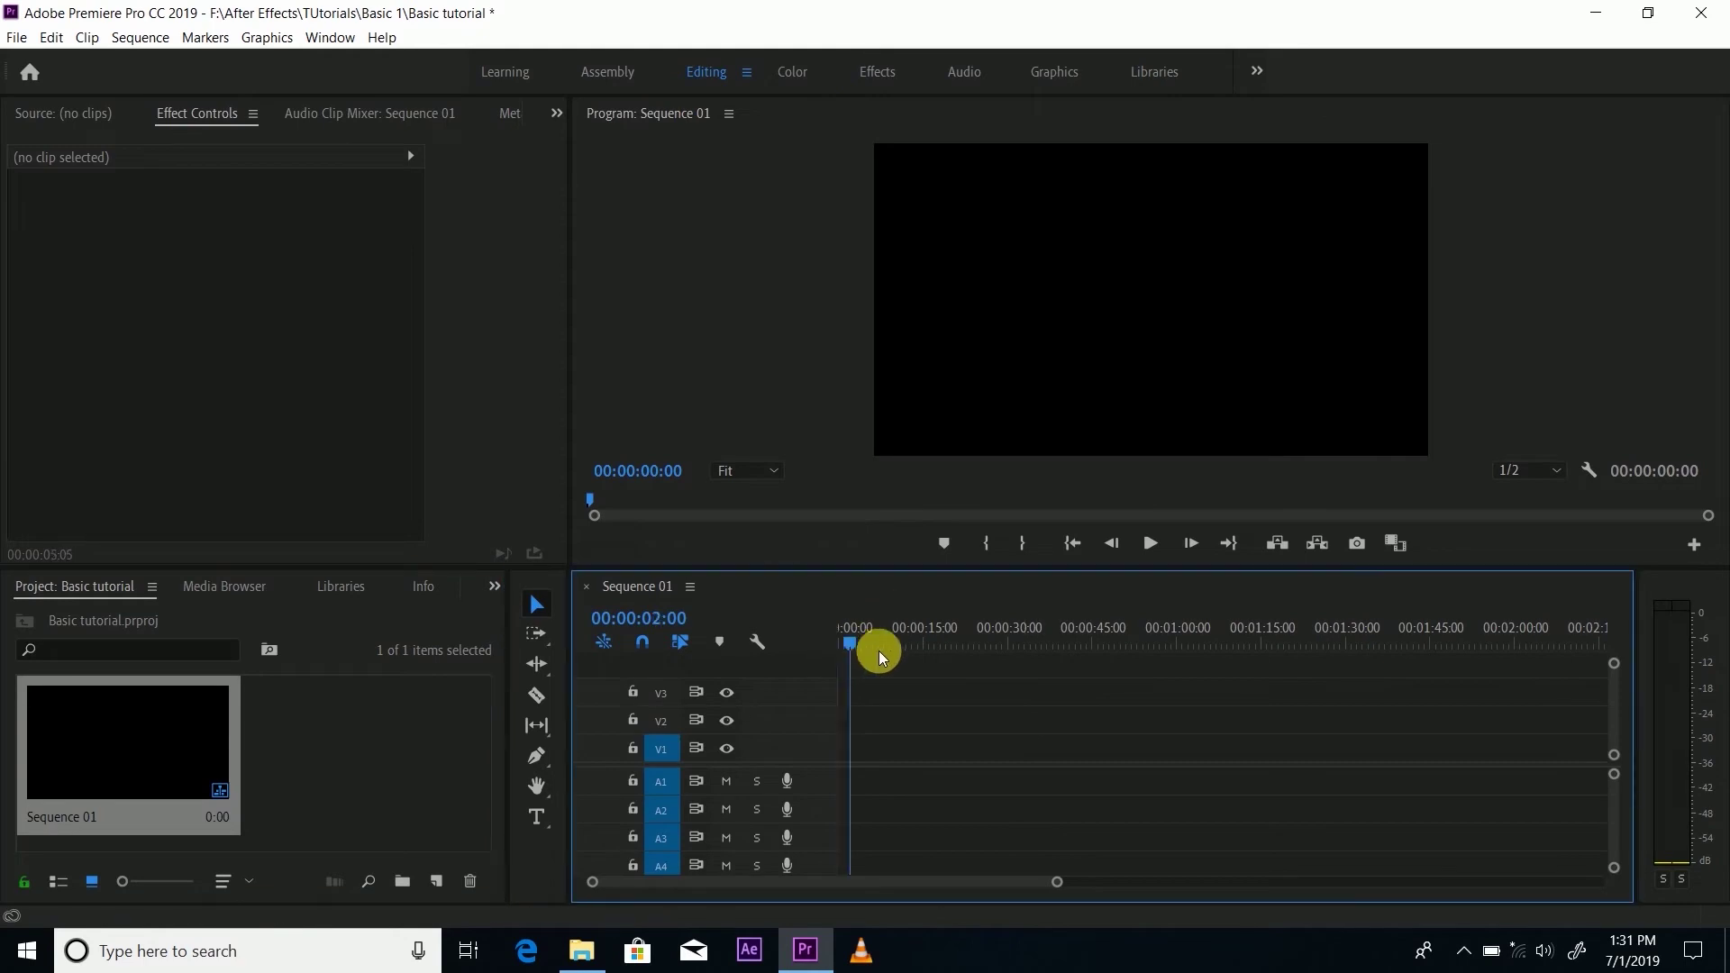
{"action": "left_click", "coordinate": [582, 950]}
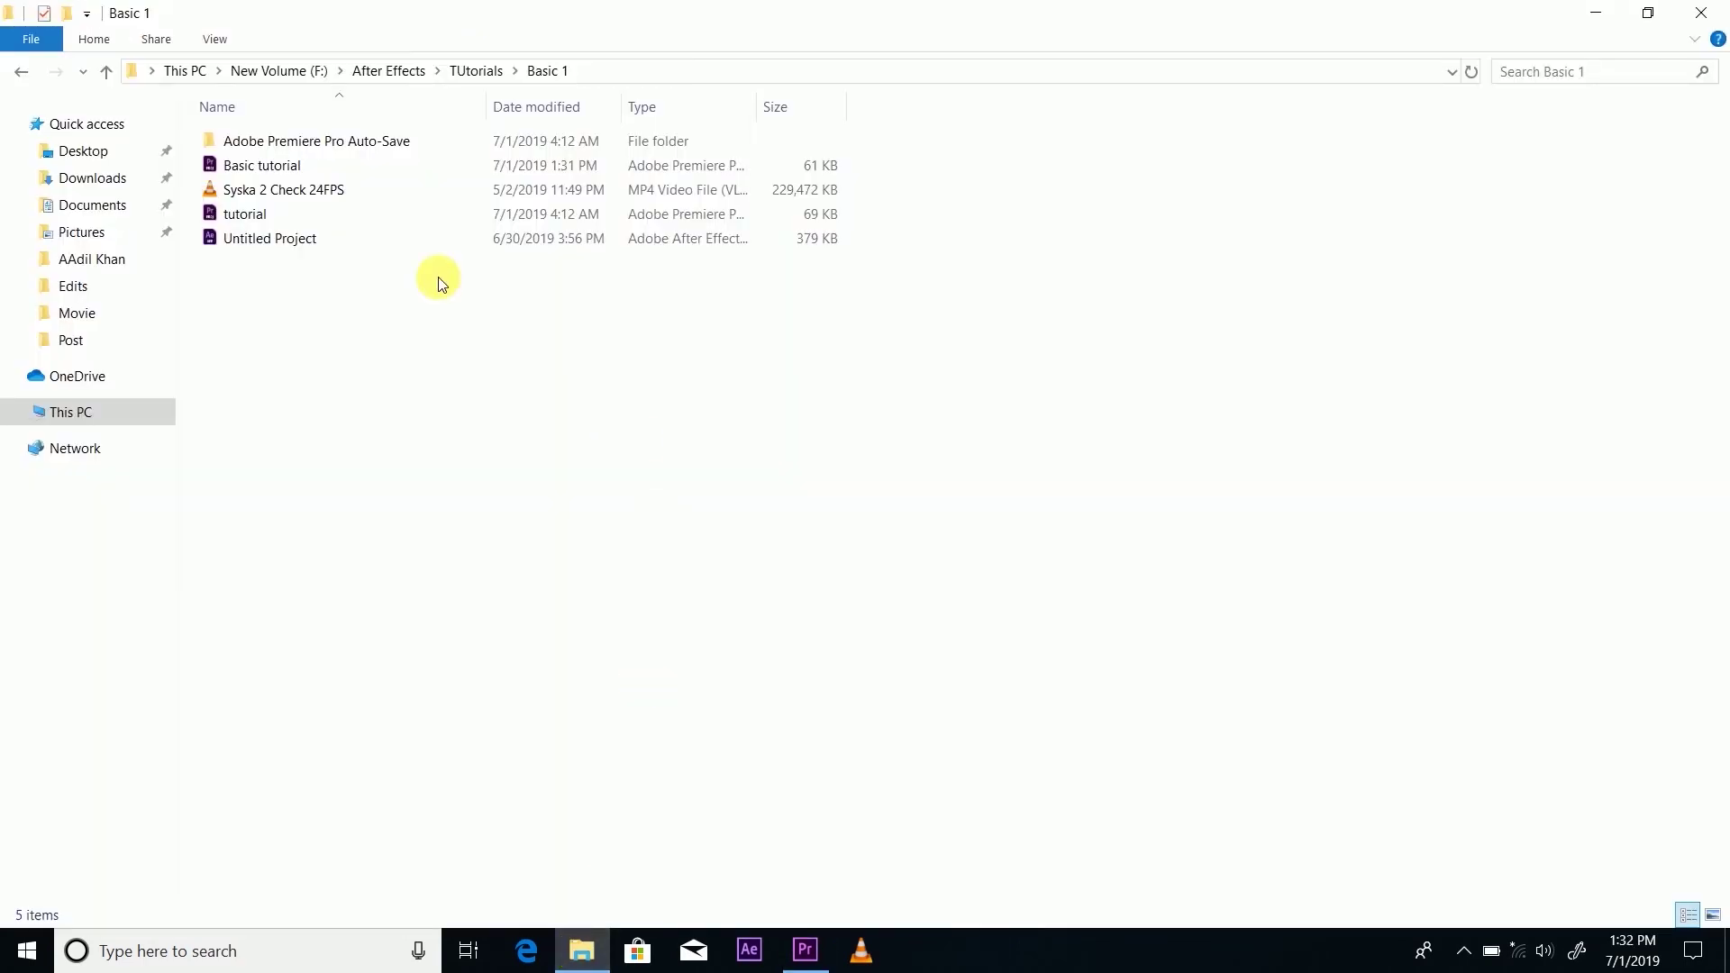
{"action": "left_click", "coordinate": [312, 191]}
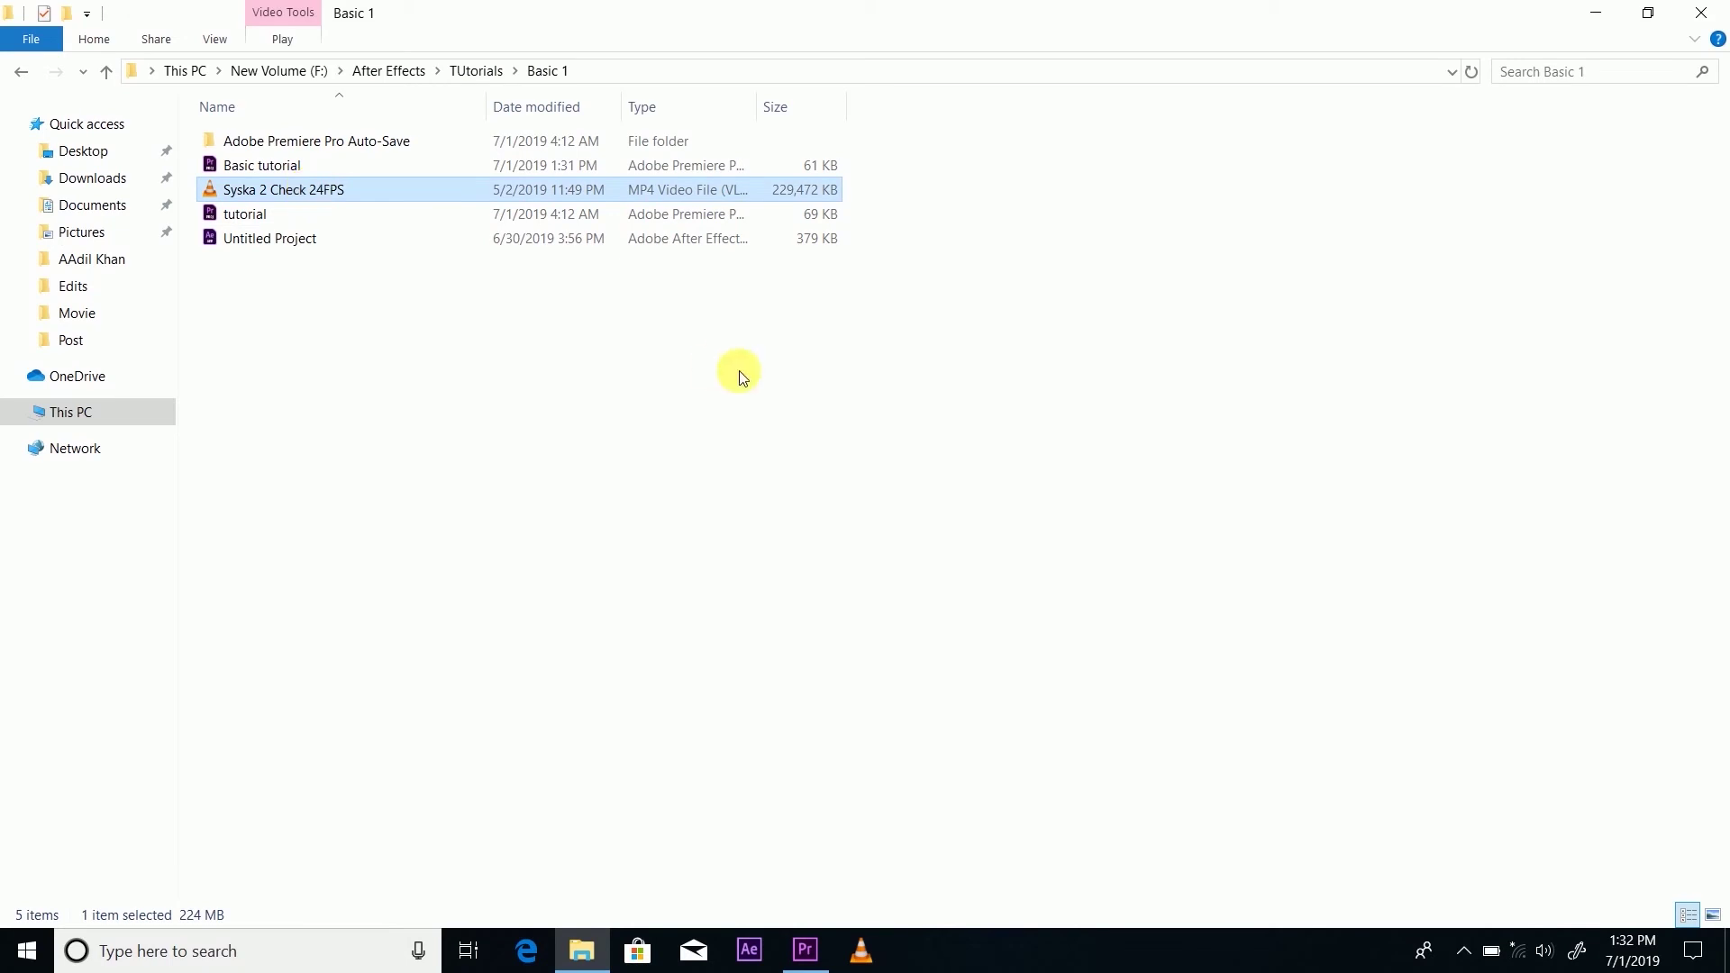
{"action": "left_click_drag", "start_coordinate": [282, 189], "coordinate": [897, 797]}
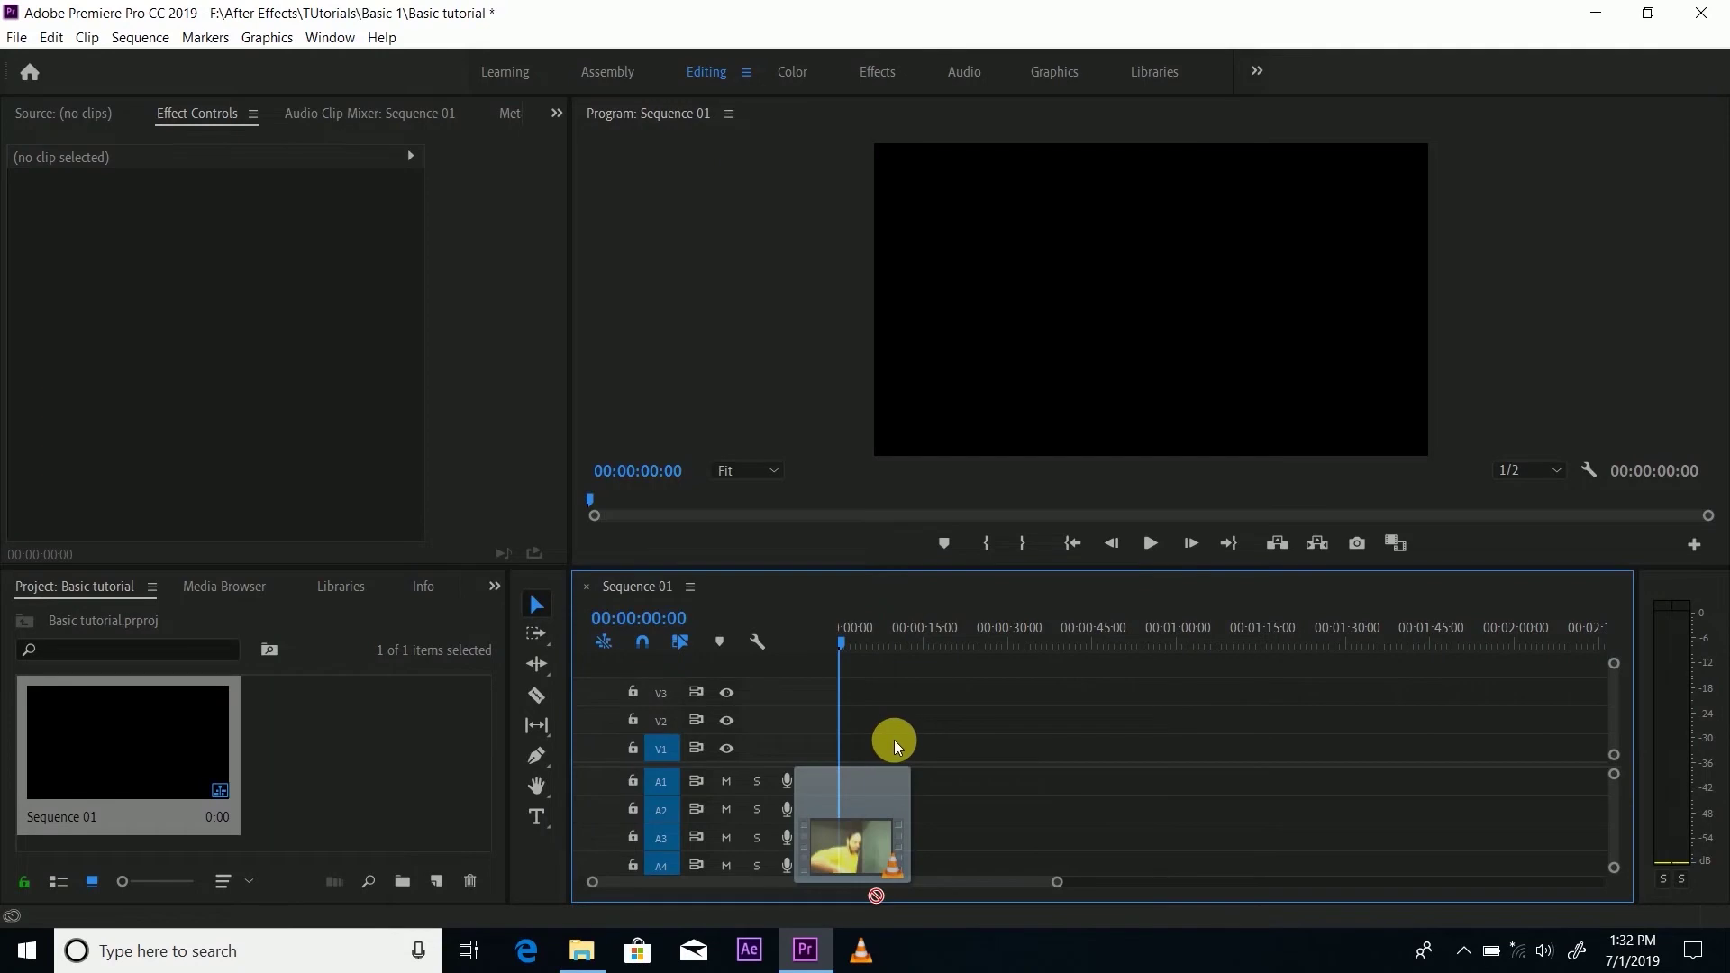
{"action": "left_click_drag", "start_coordinate": [893, 739], "coordinate": [841, 746]}
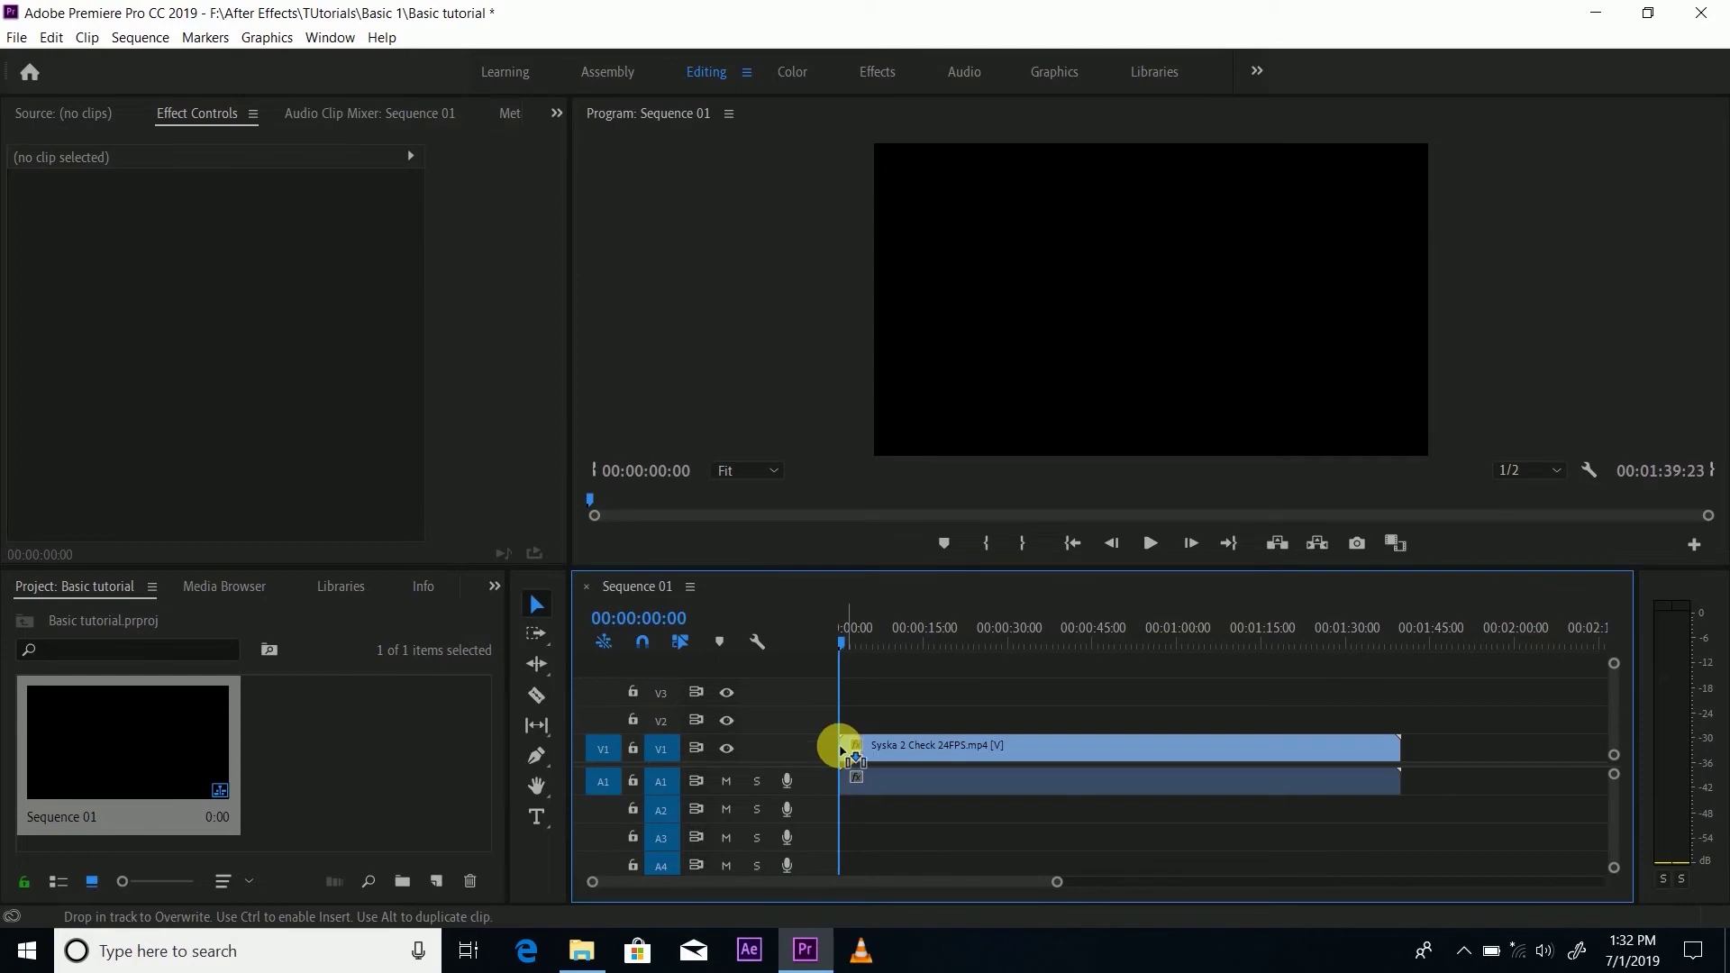
Step: Play through the opening of the clip and park the playhead on the dancer's wide shot at 00:00:10:22
{"action": "left_click", "coordinate": [856, 643]}
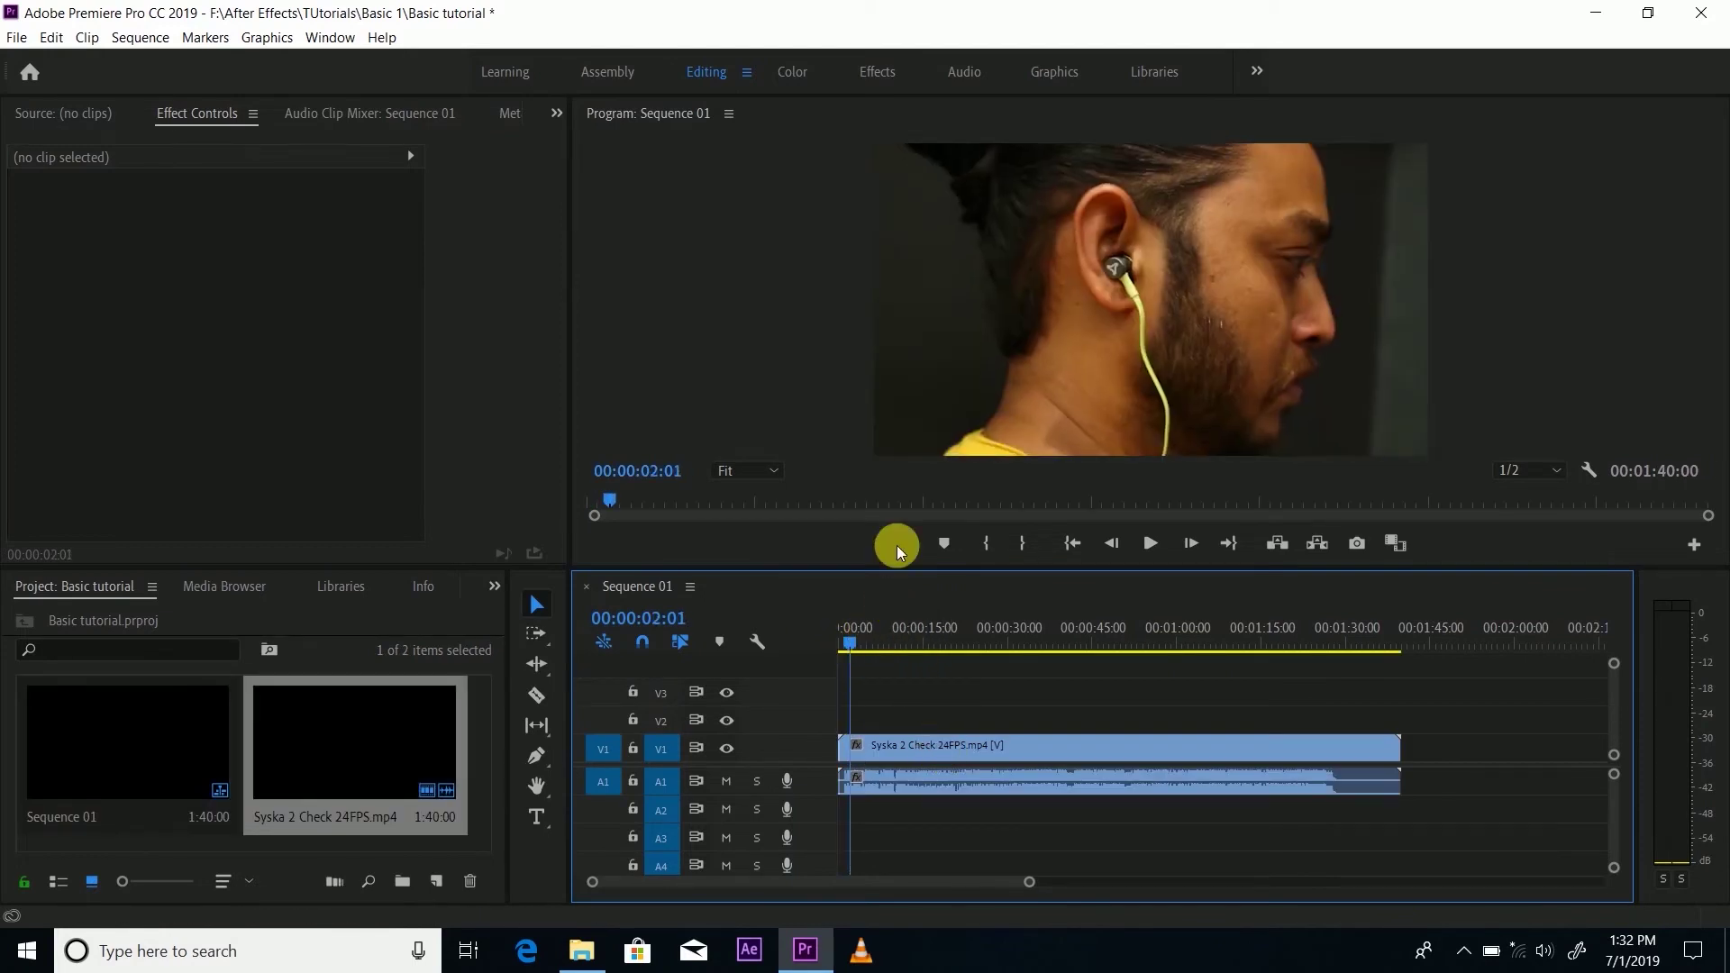
{"action": "key", "text": "space"}
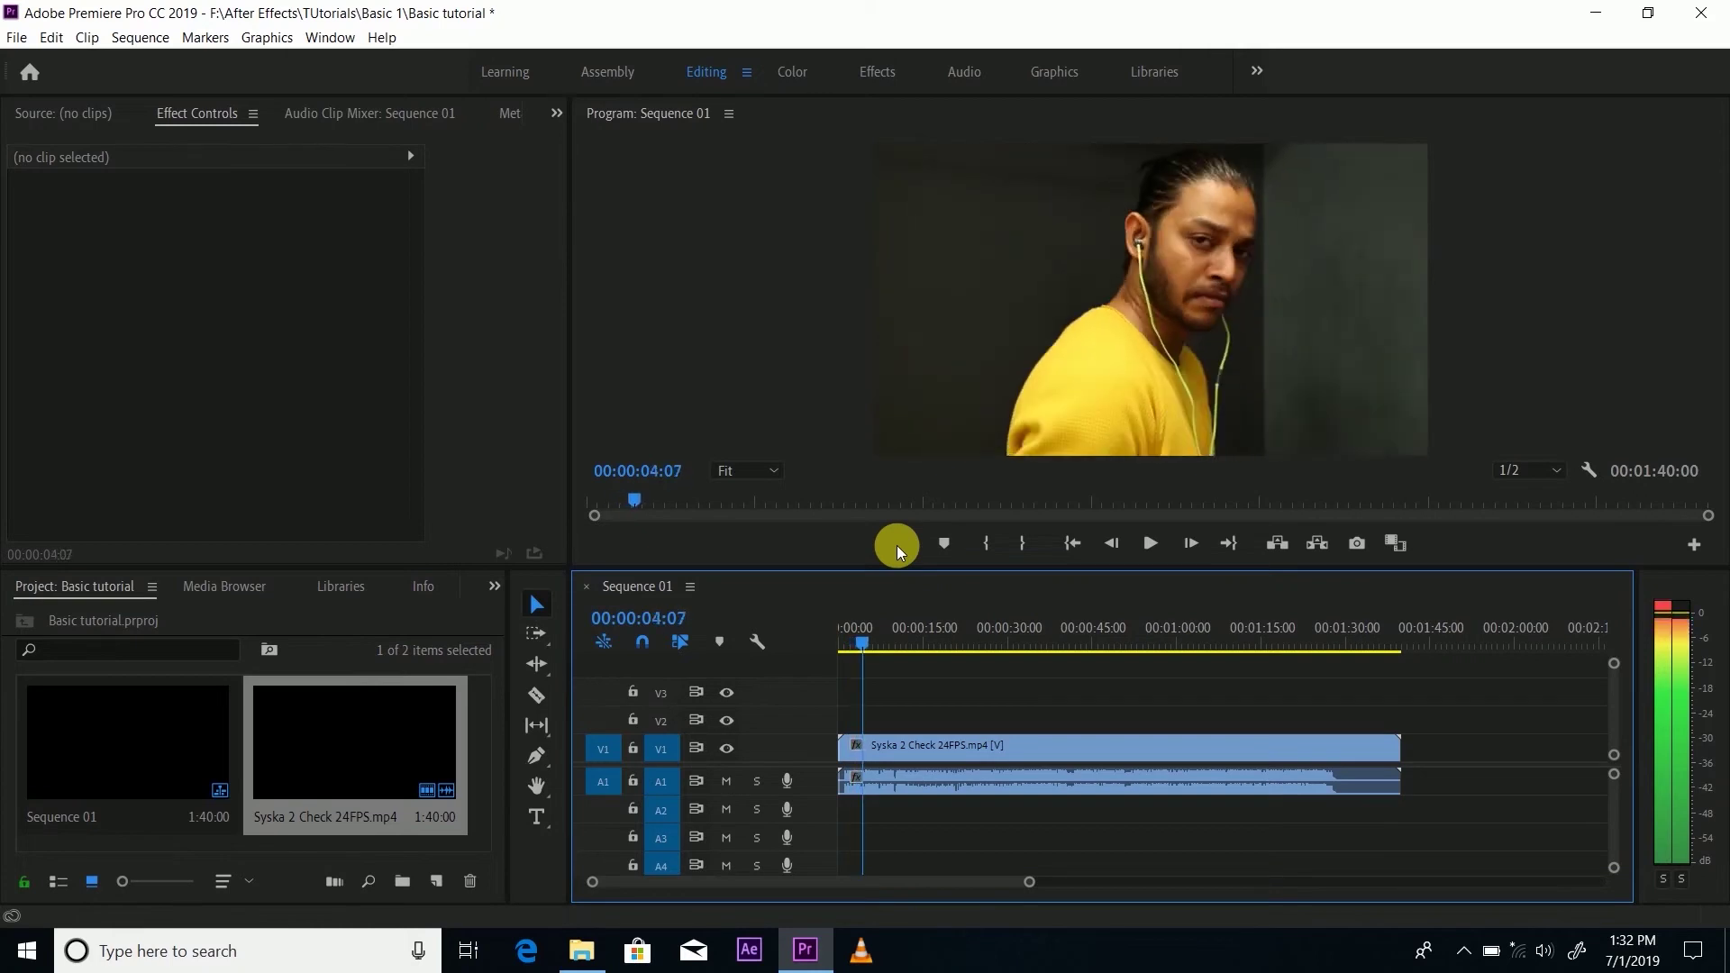
{"action": "key", "text": "space"}
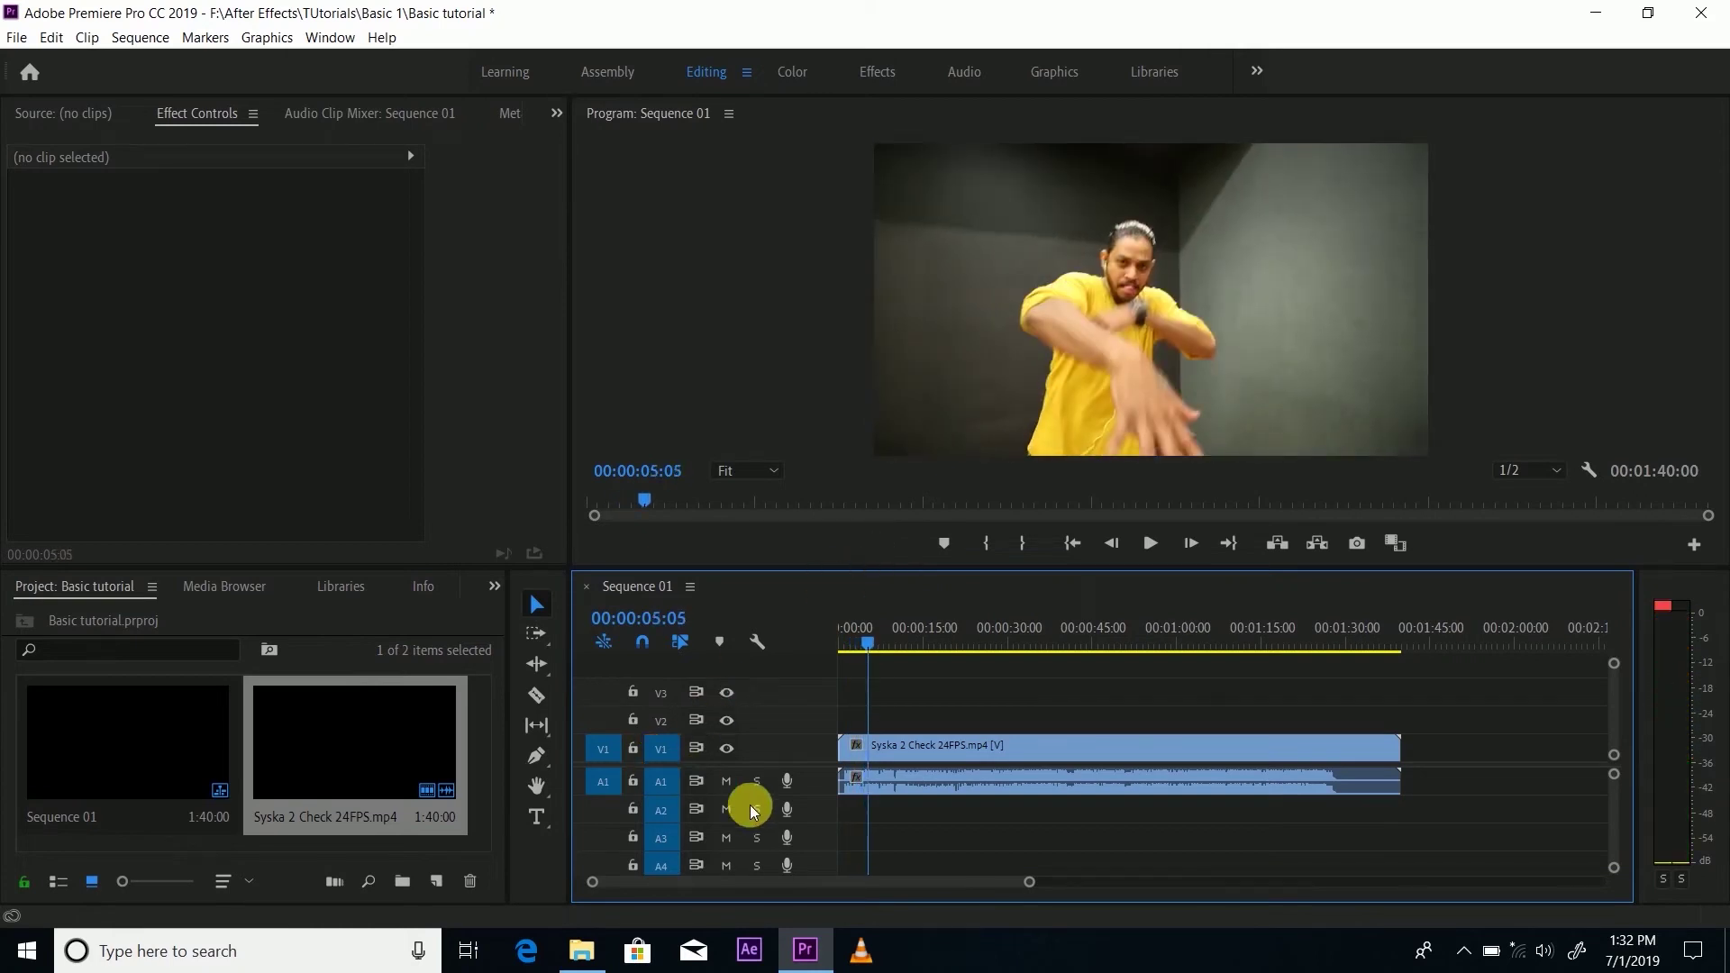
{"action": "key", "text": "space"}
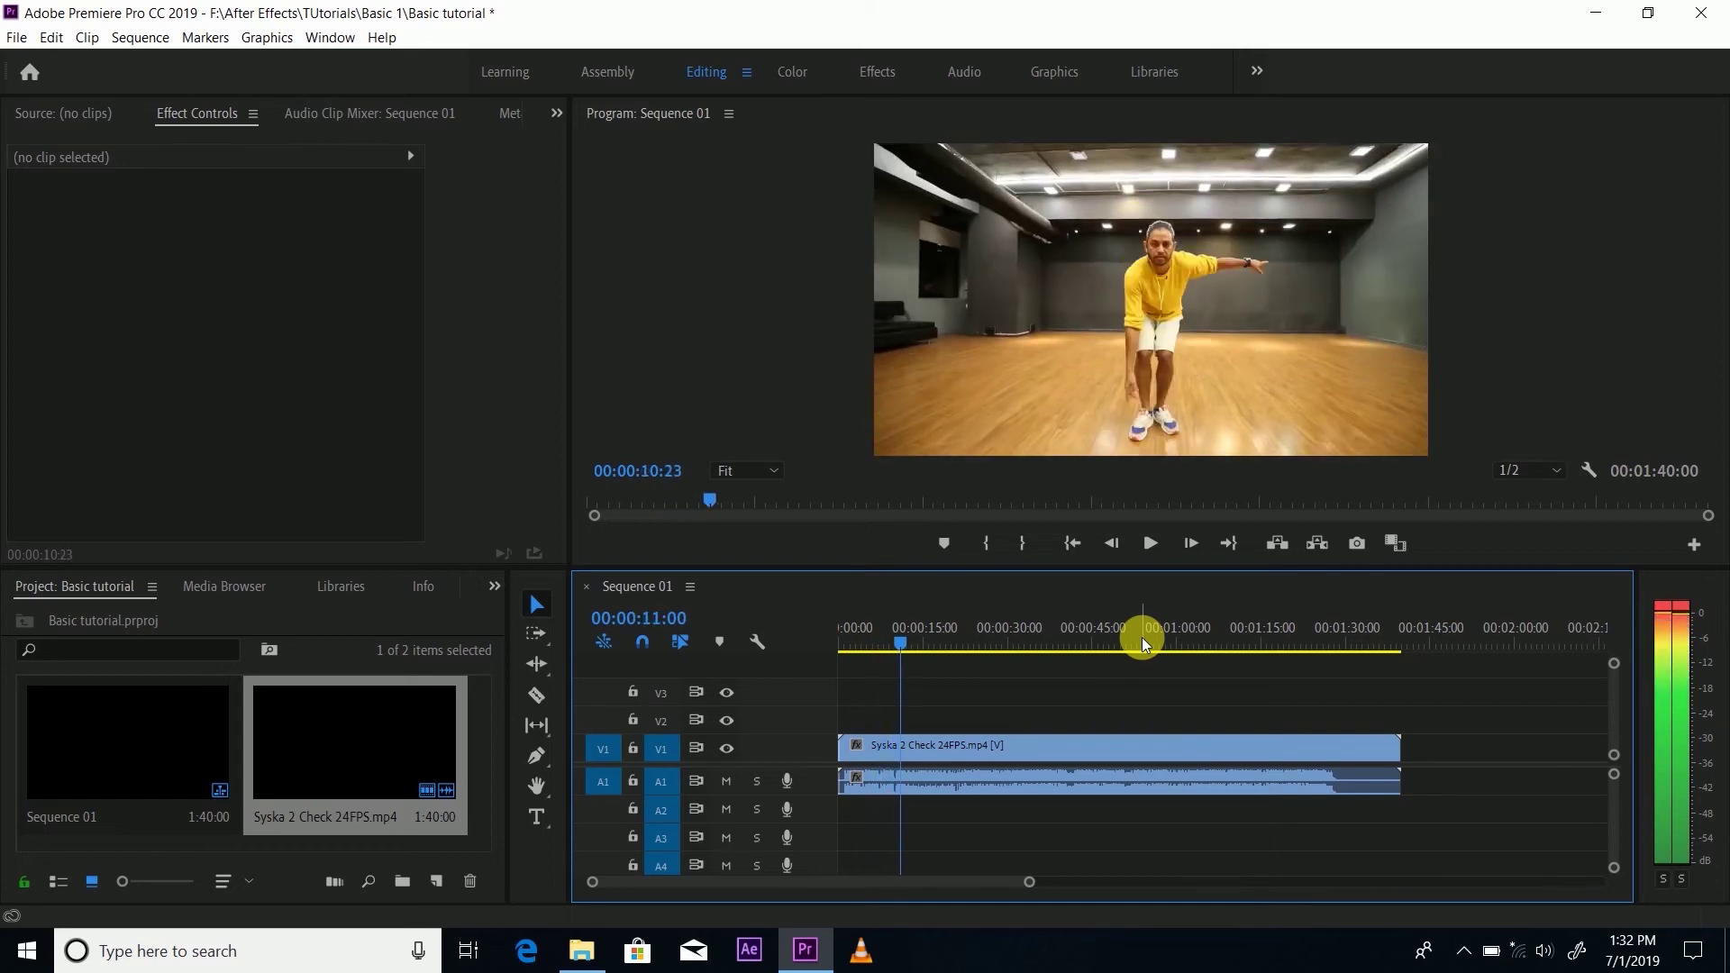
{"action": "key", "text": "space"}
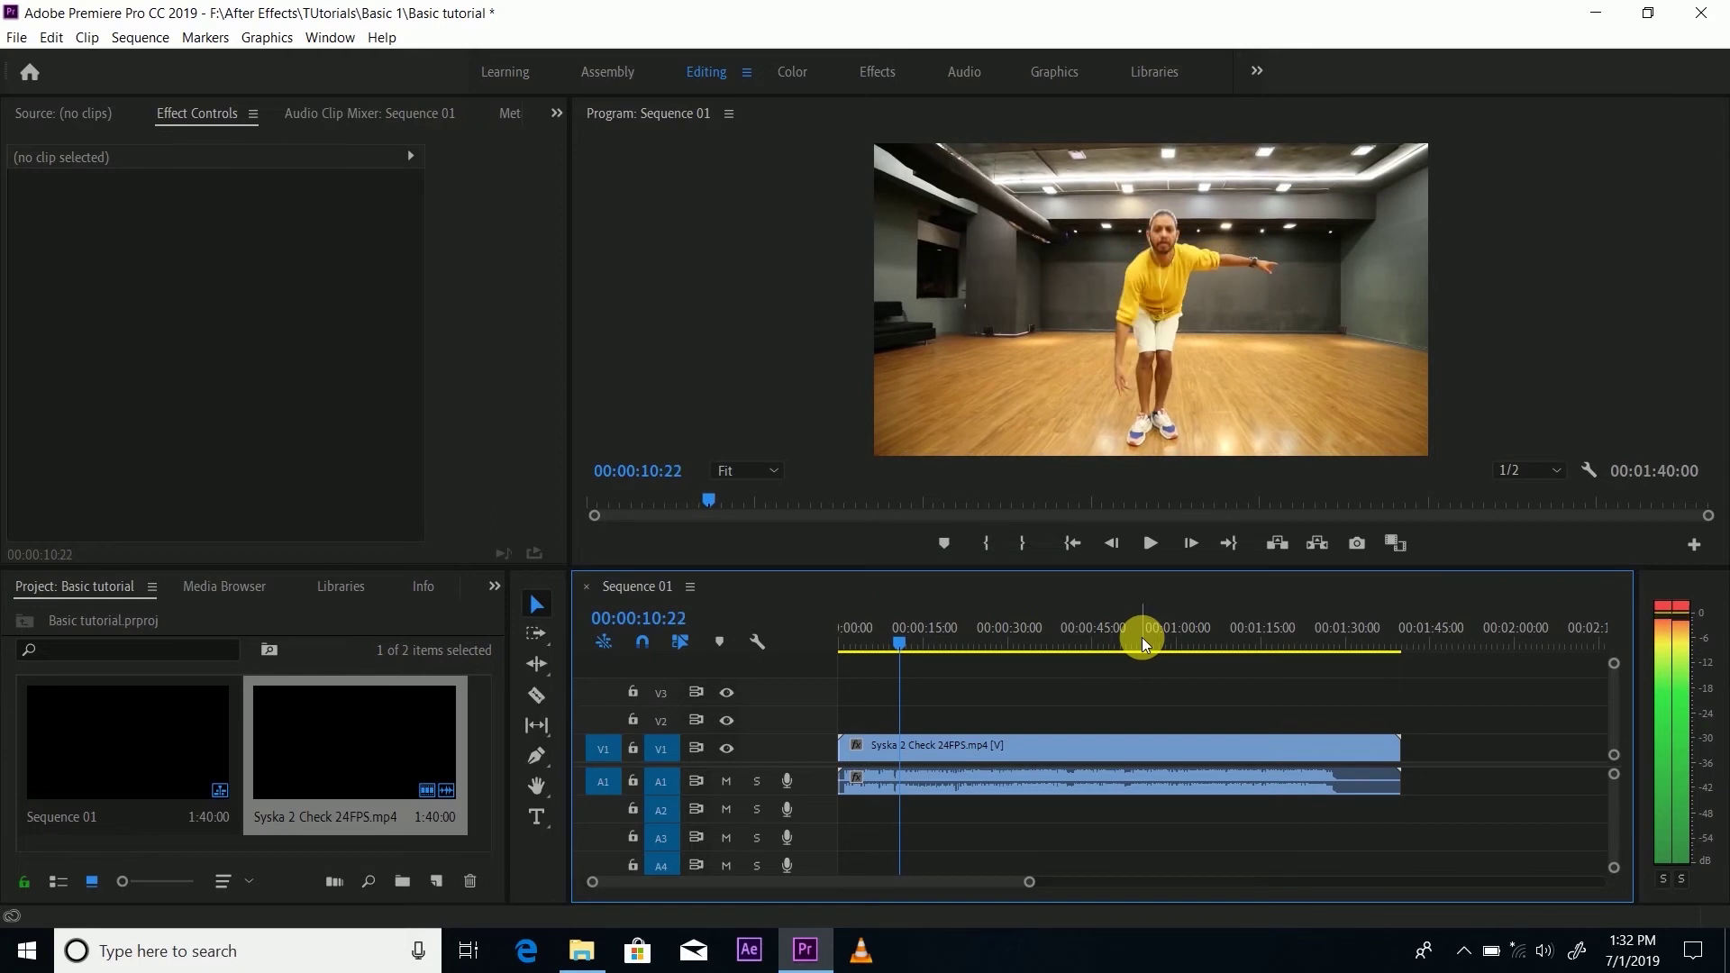
{"action": "key", "text": "space"}
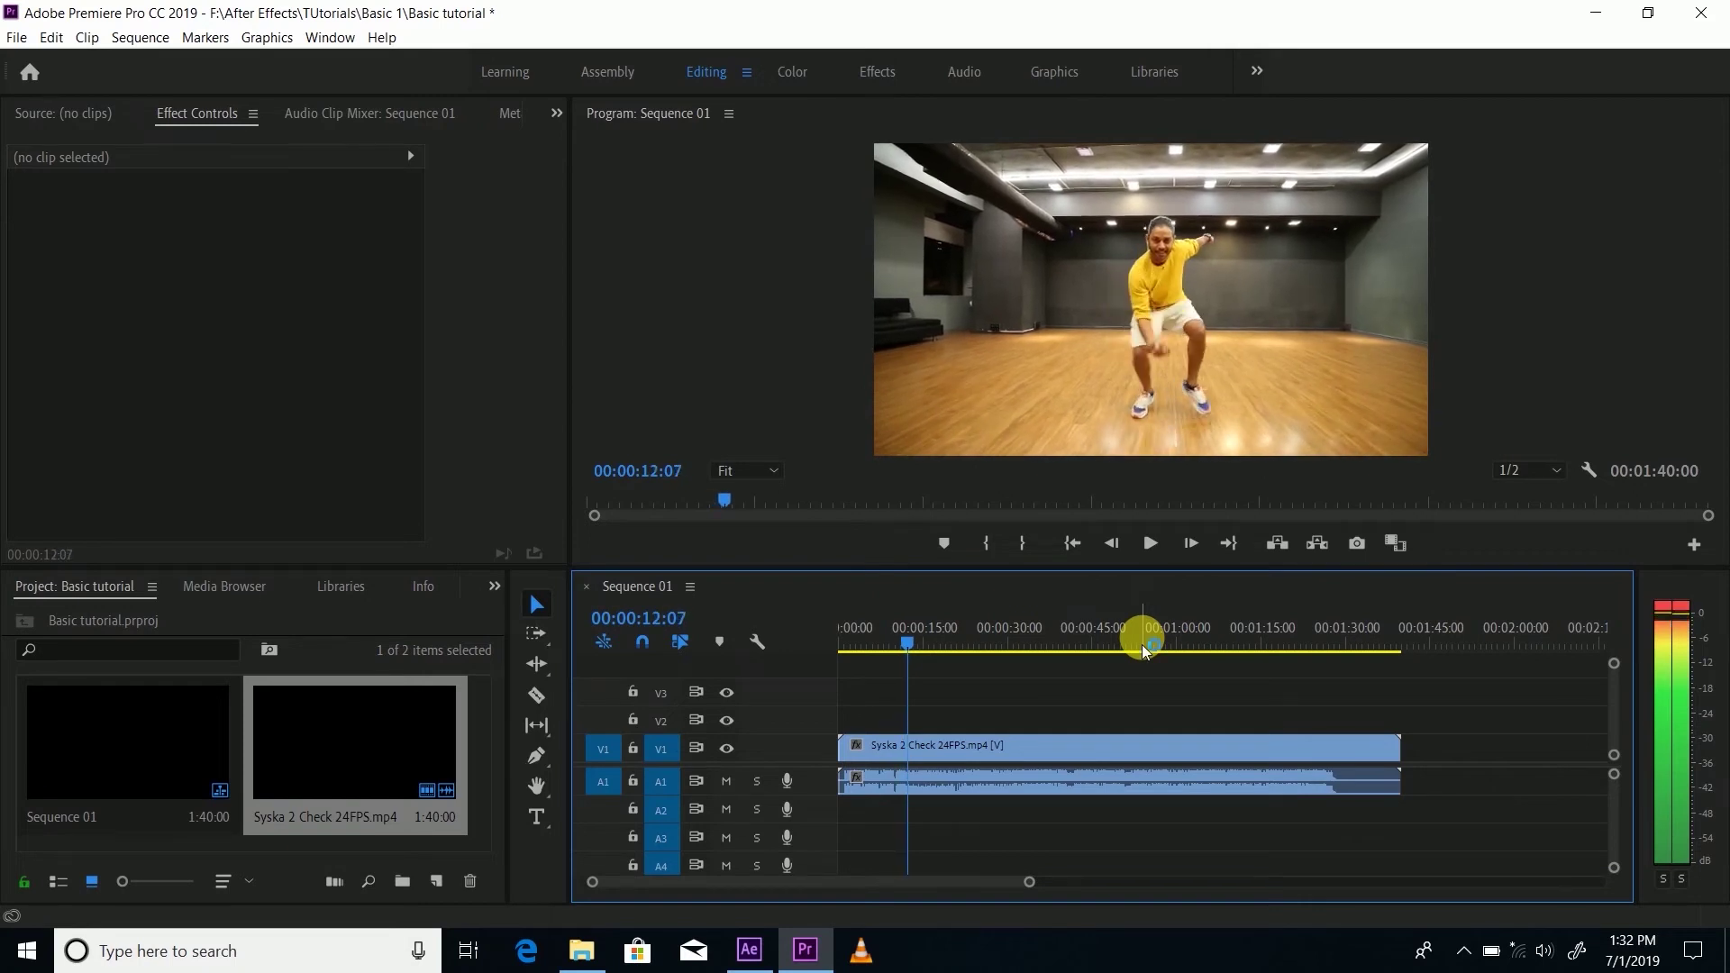
{"action": "key", "text": "j"}
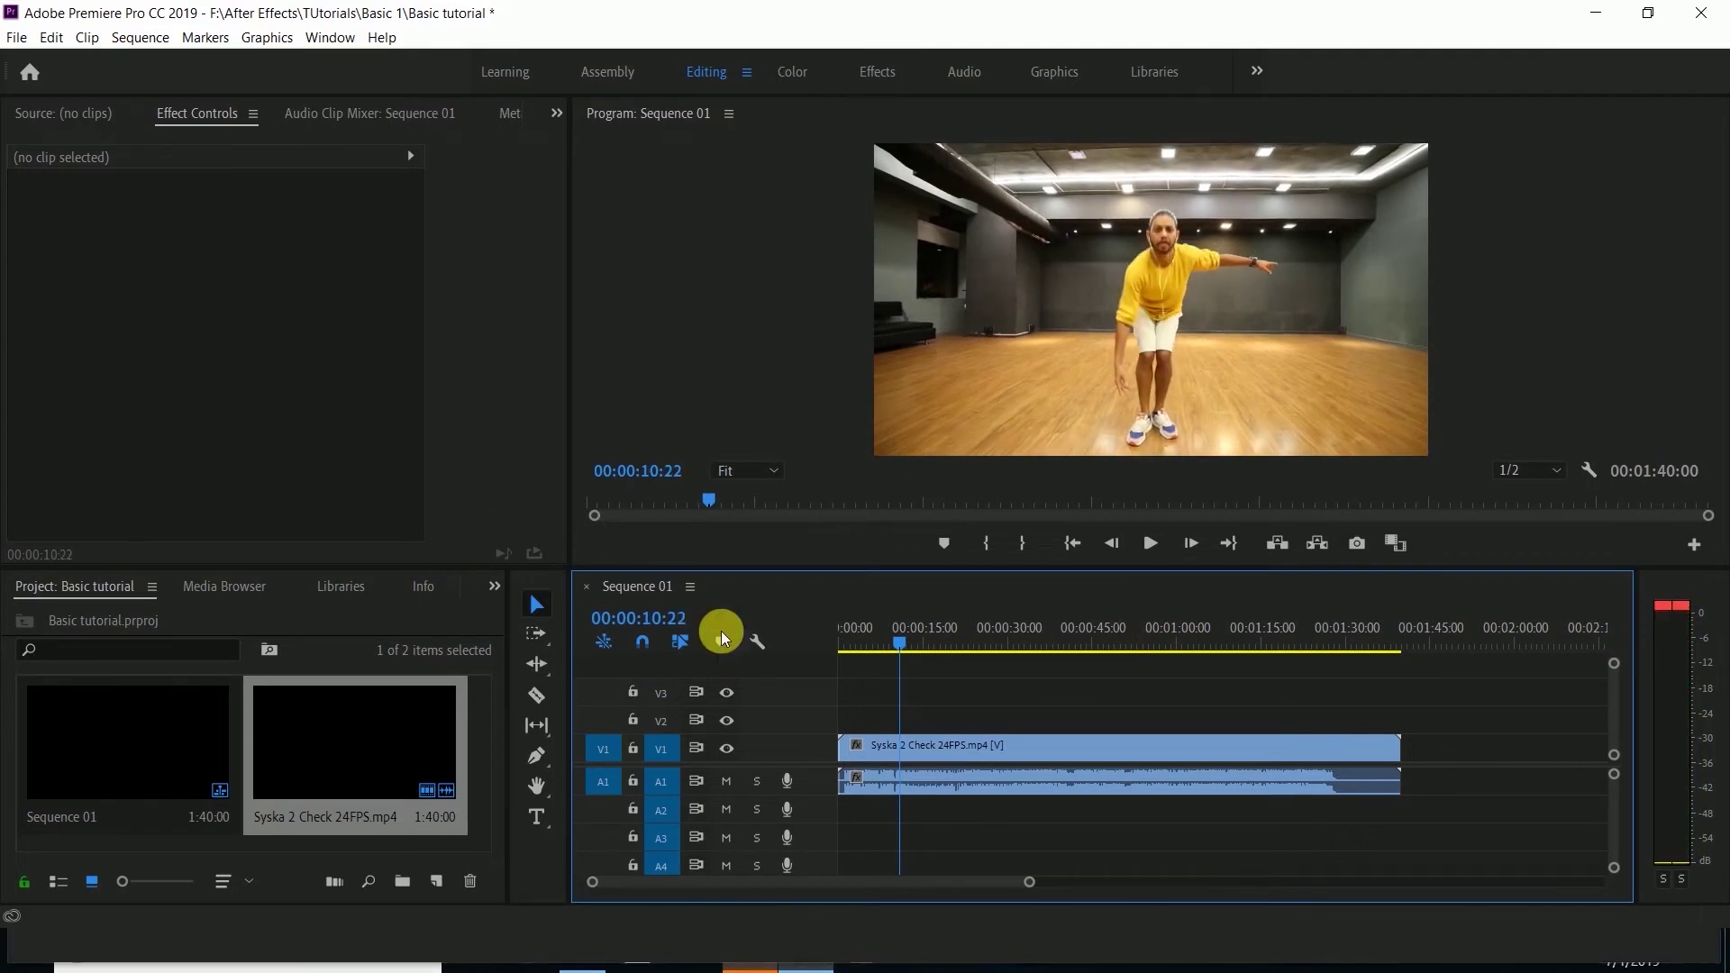
Step: Start a new project in After Effects and return to the maximized Premiere Pro window
{"action": "left_click", "coordinate": [750, 966]}
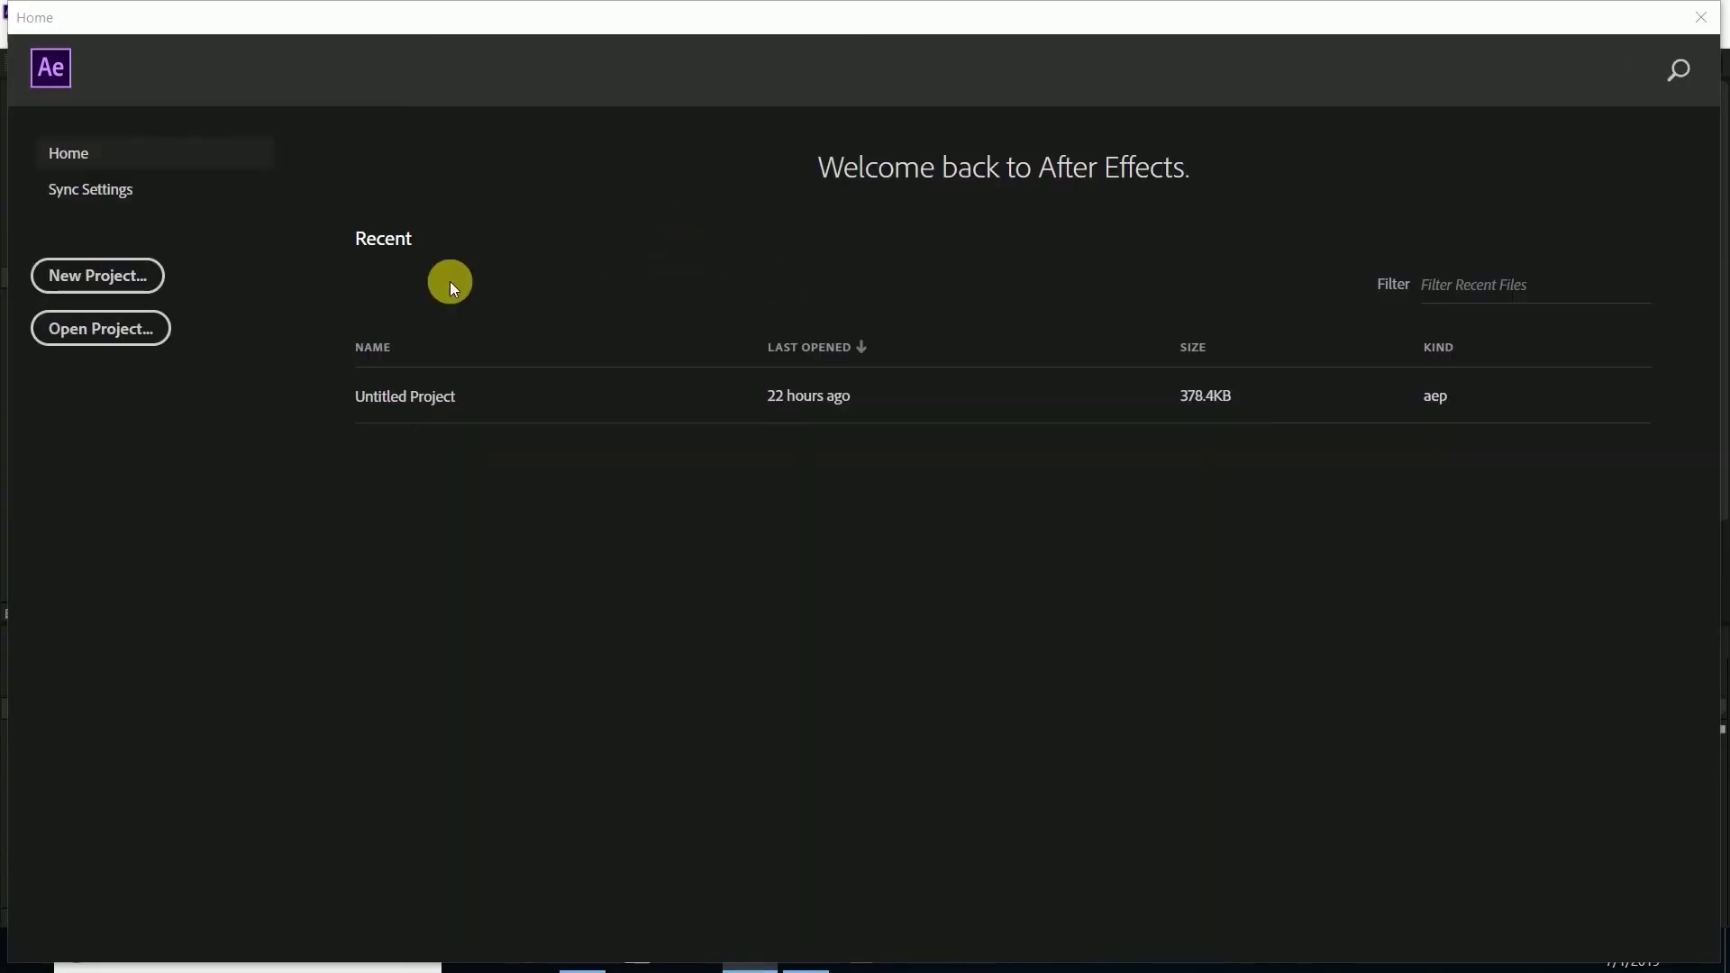
{"action": "left_click", "coordinate": [113, 276]}
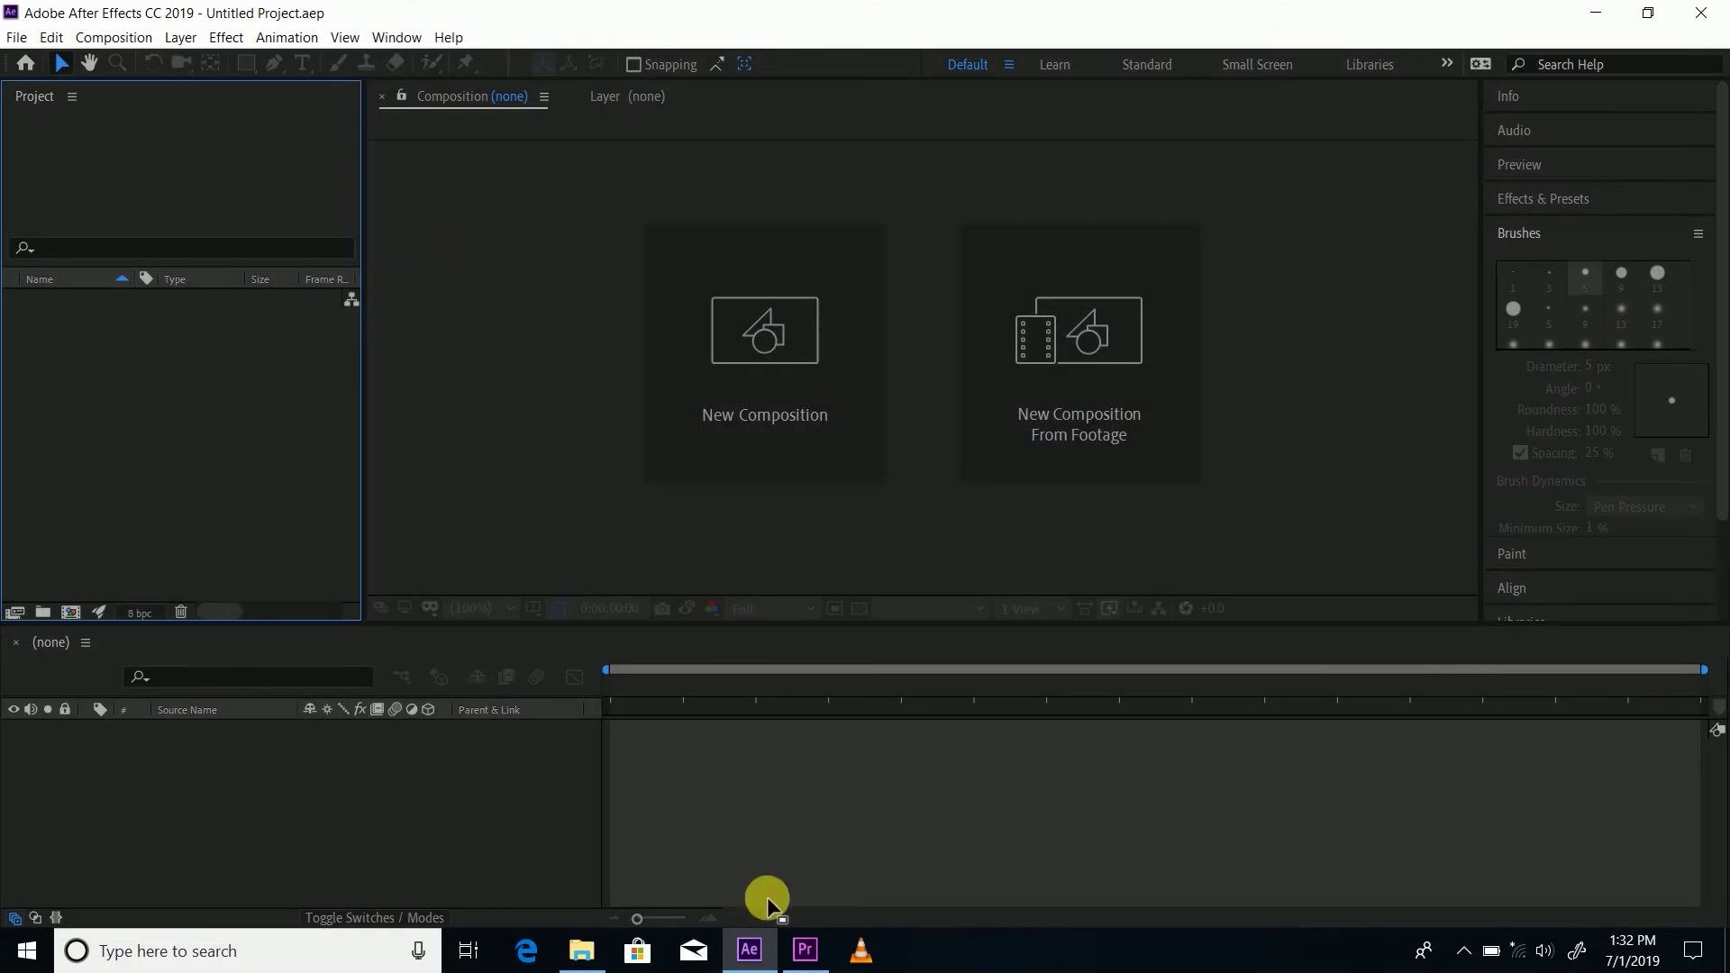
{"action": "left_click", "coordinate": [799, 955]}
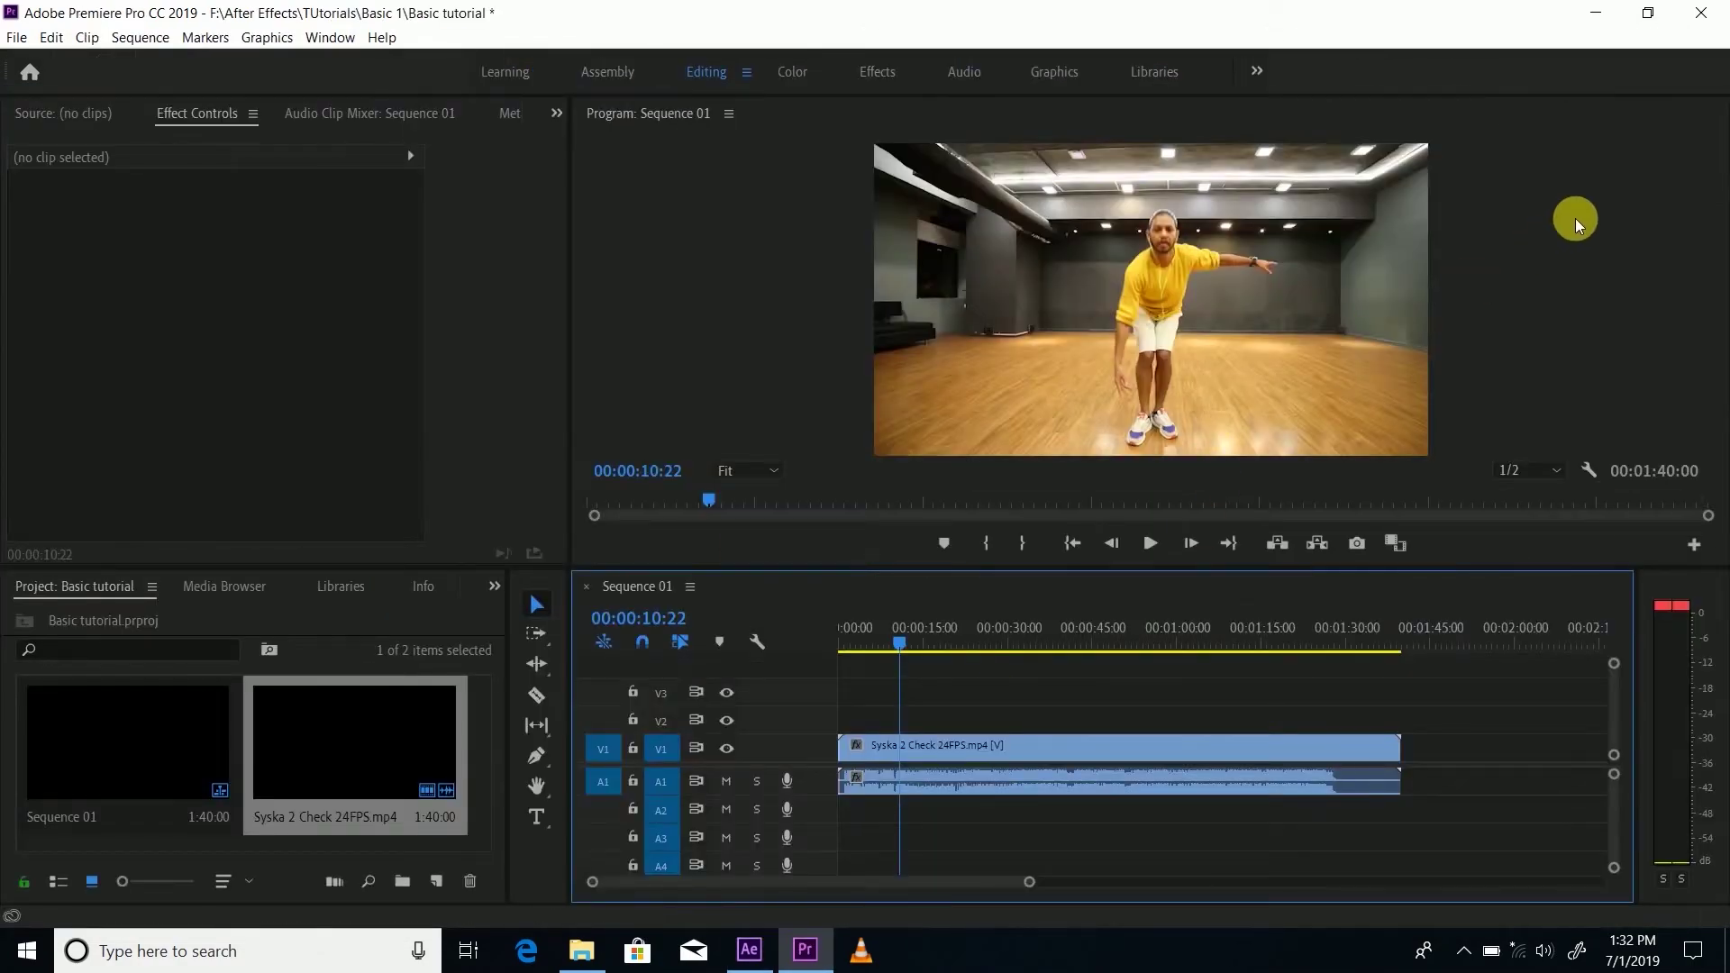
{"action": "left_click", "coordinate": [1648, 13]}
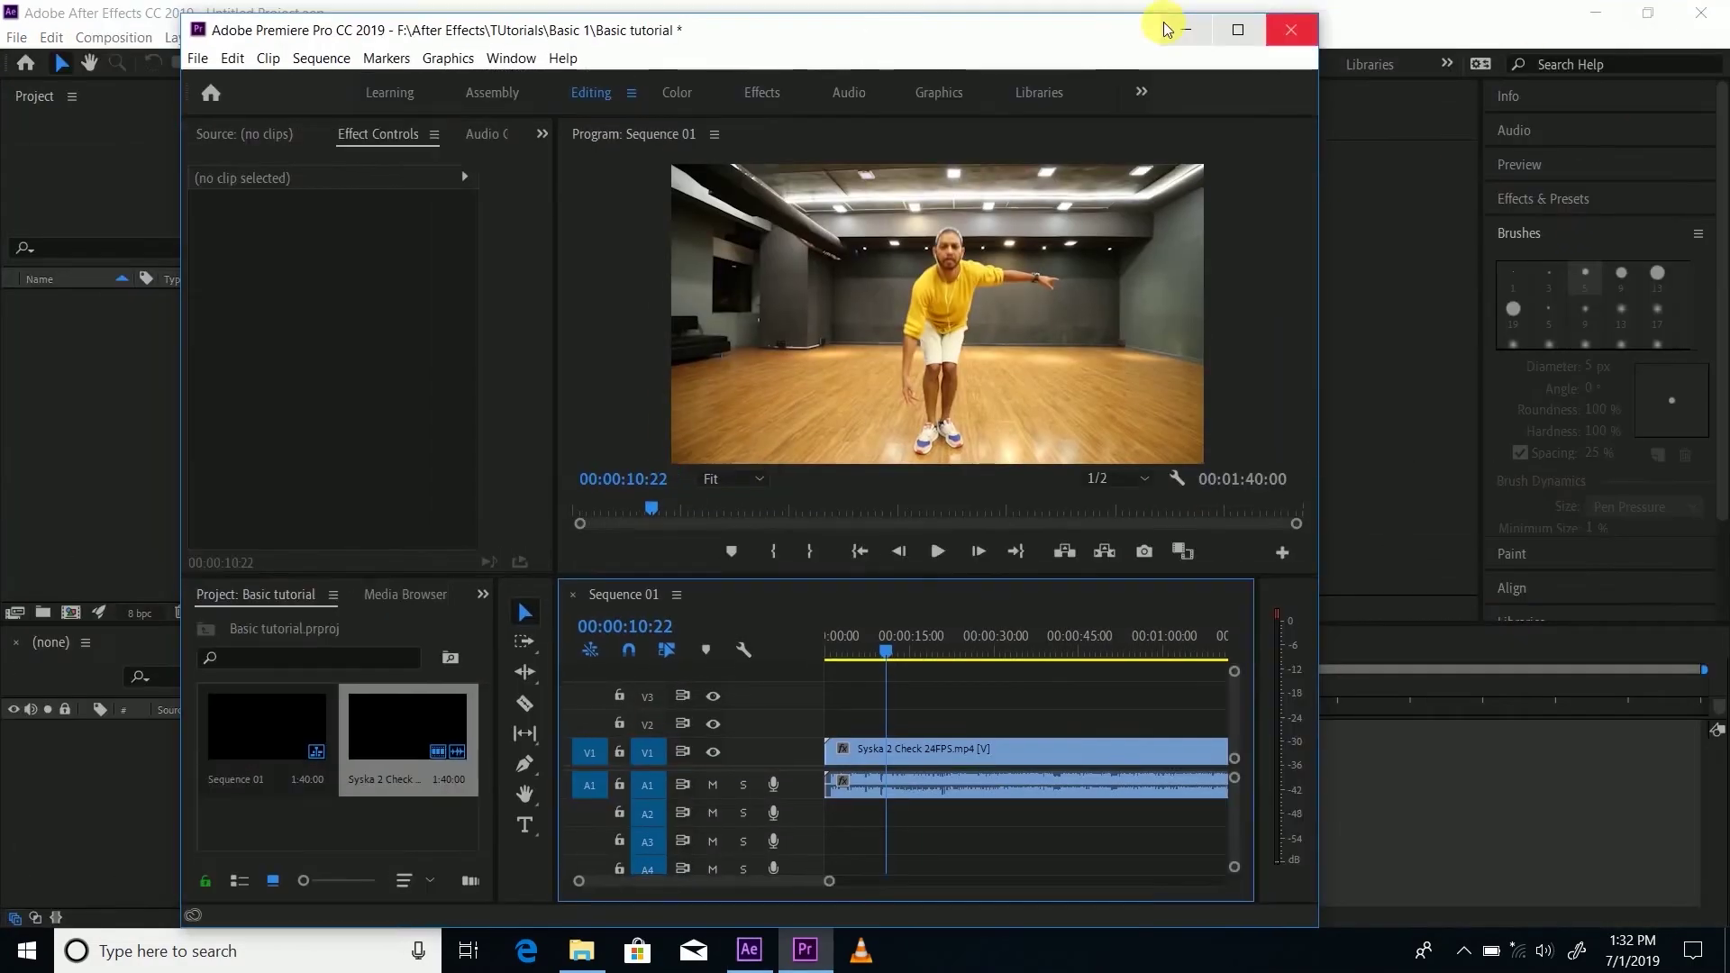
{"action": "left_click", "coordinate": [1247, 32]}
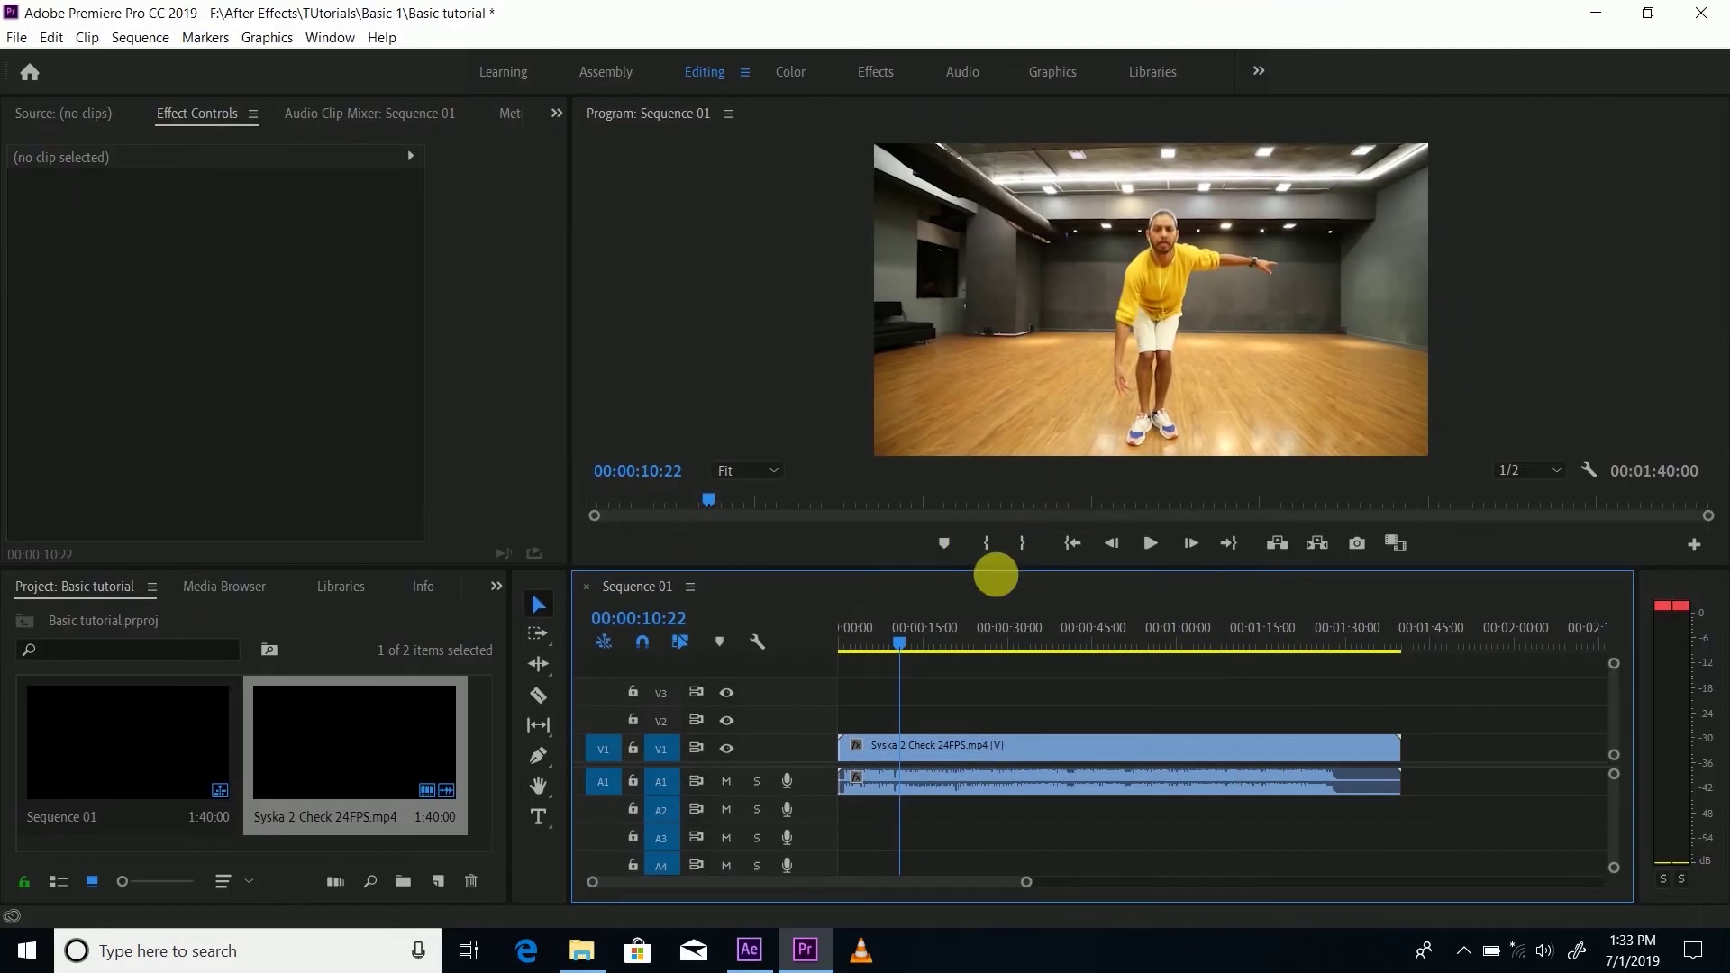
Step: Replace the Syska 2 Check 24FPS clip in the sequence with an After Effects composition
{"action": "left_click", "coordinate": [947, 744]}
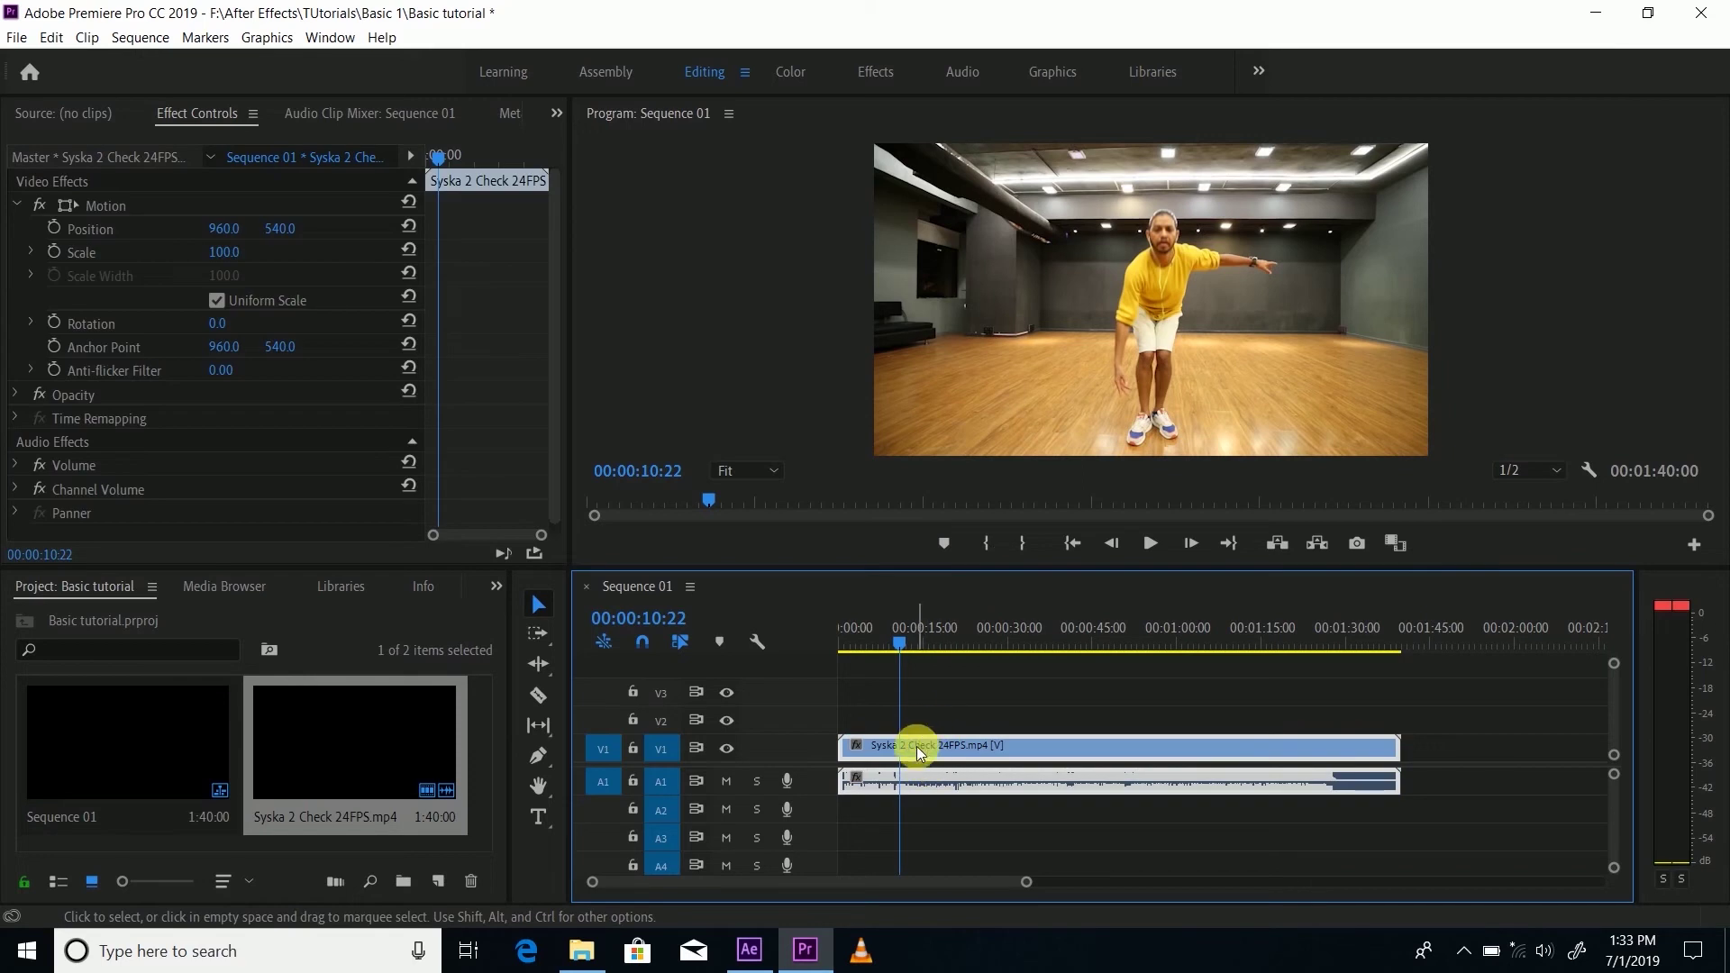
{"action": "right_click", "coordinate": [917, 748]}
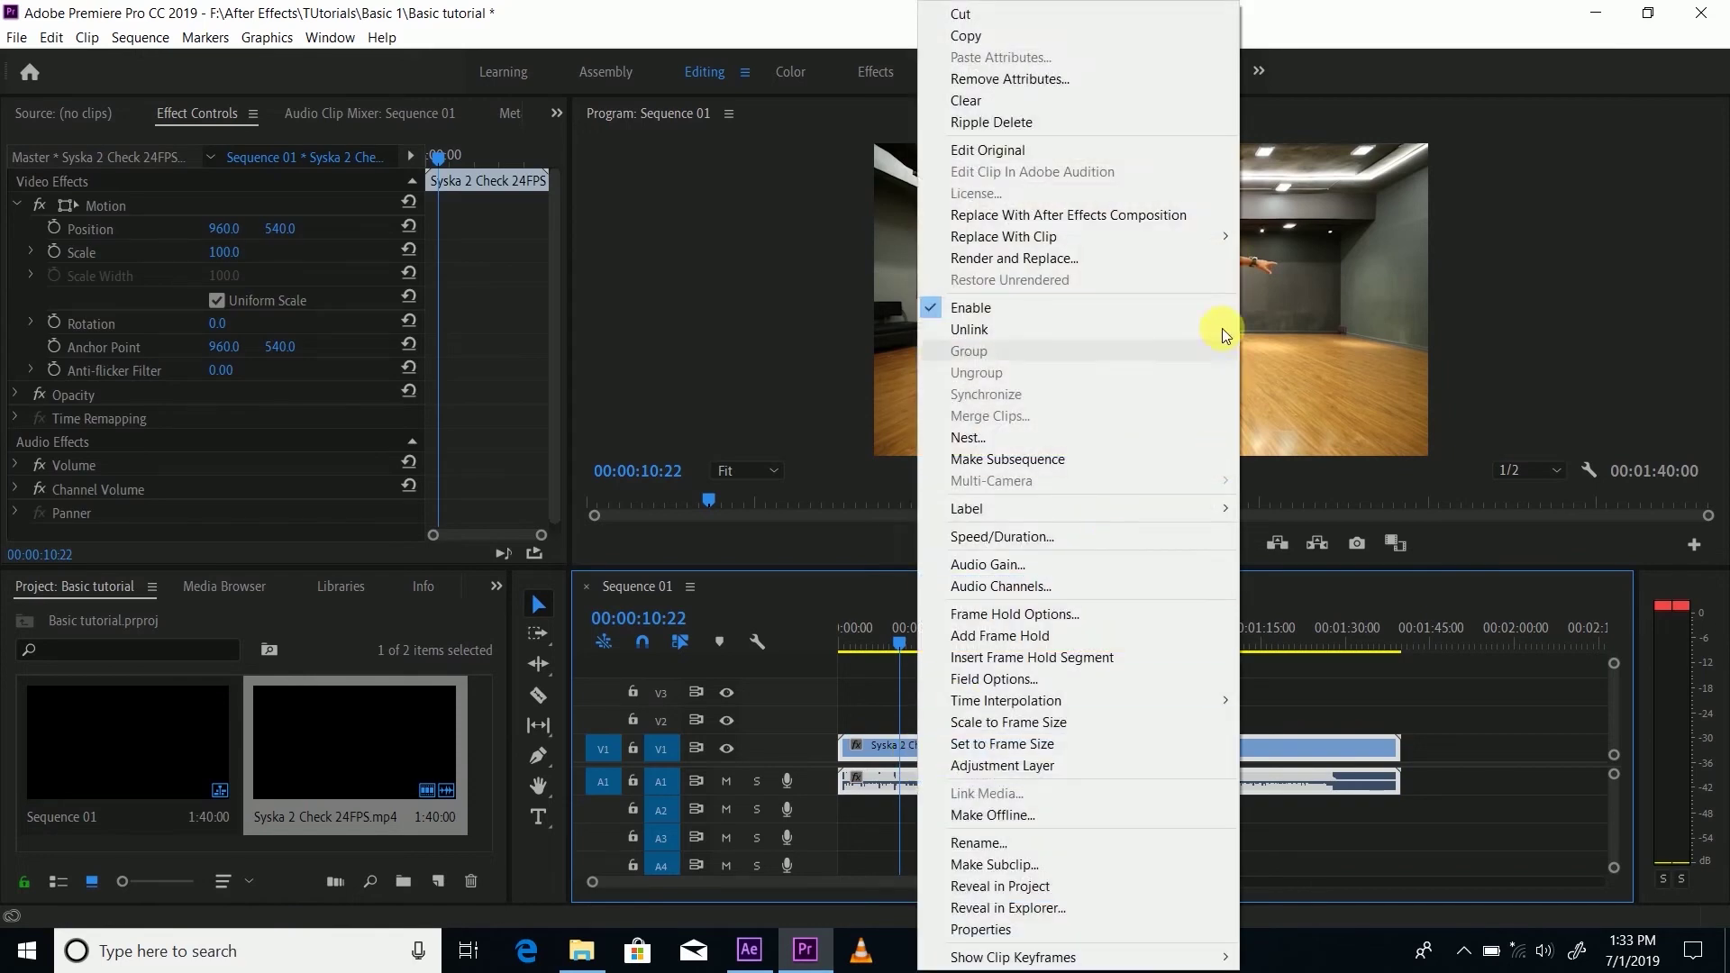
{"action": "left_click", "coordinate": [1139, 215]}
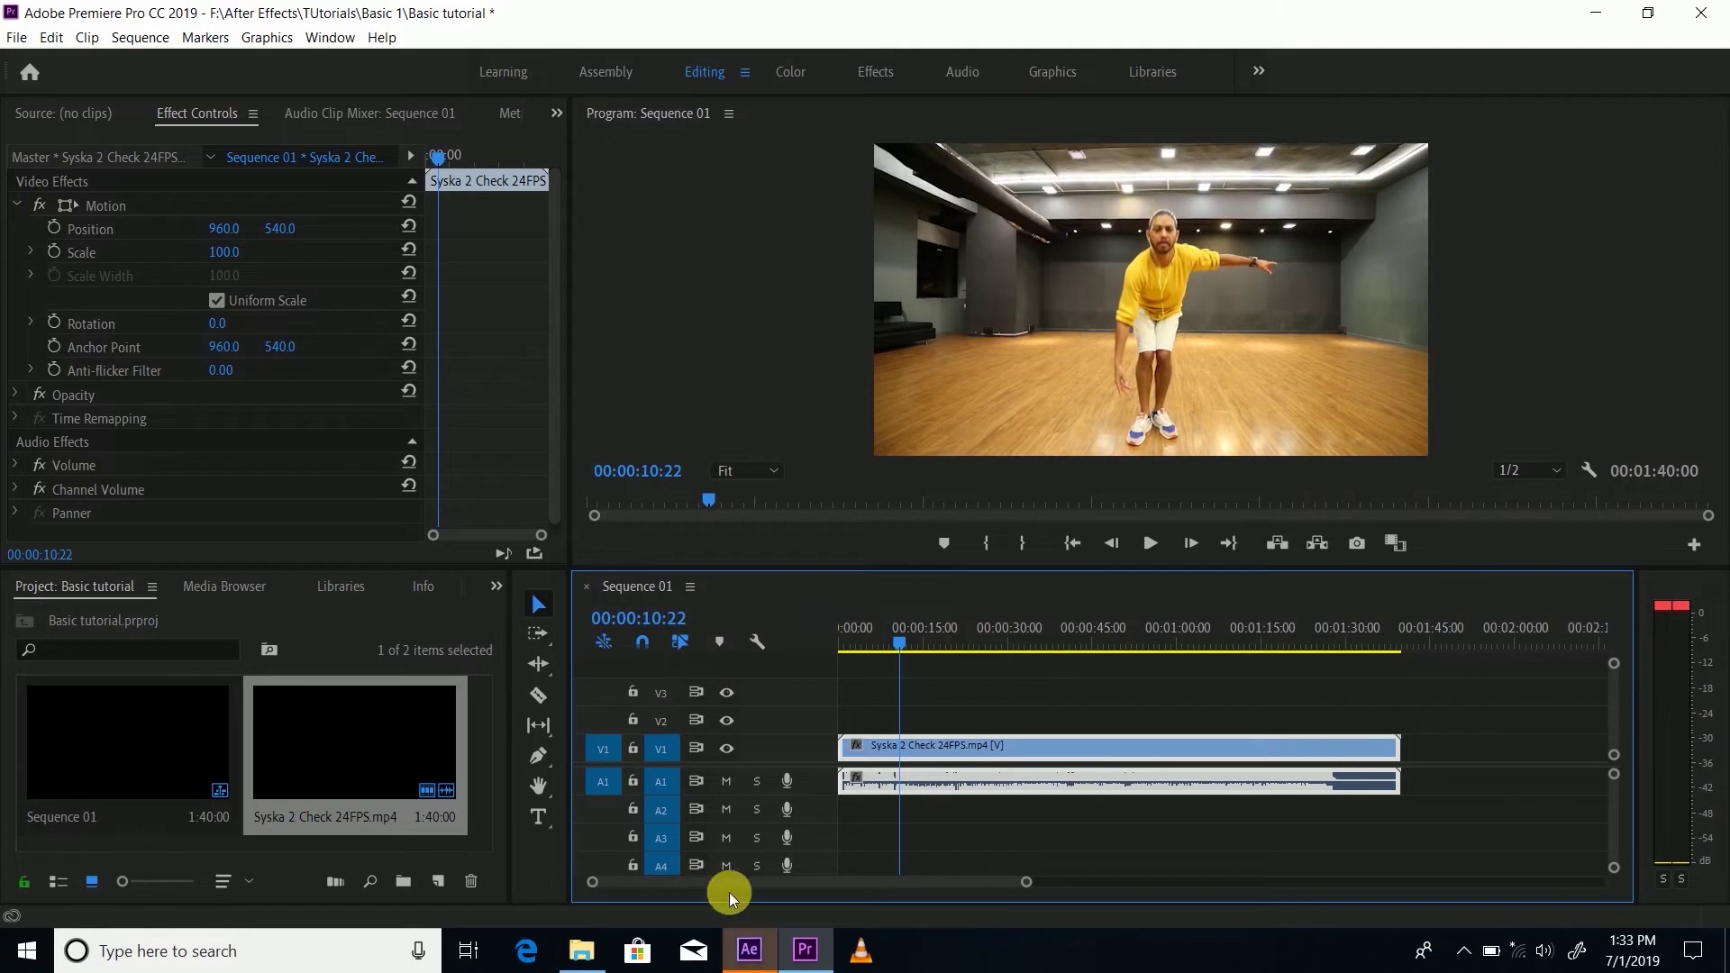
Step: Switch to After Effects and save its project as "Basic tutorial" in the Basic 1 folder
{"action": "left_click", "coordinate": [750, 950]}
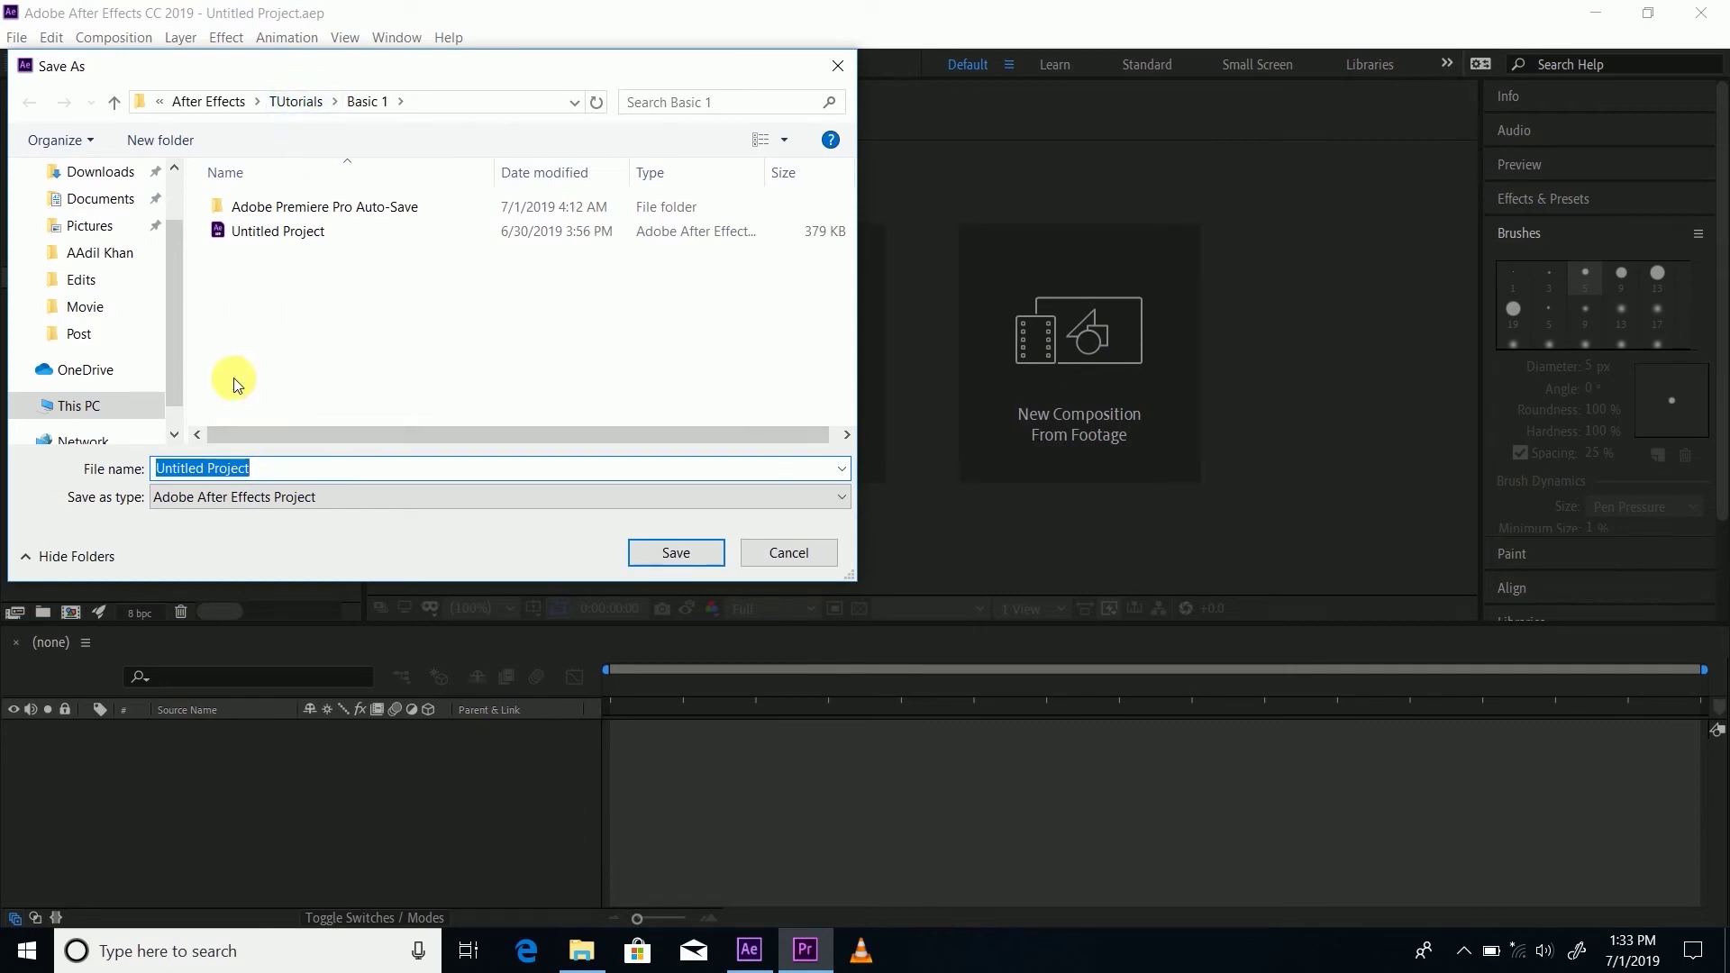
{"action": "type", "text": "basic tutorial.prpro"}
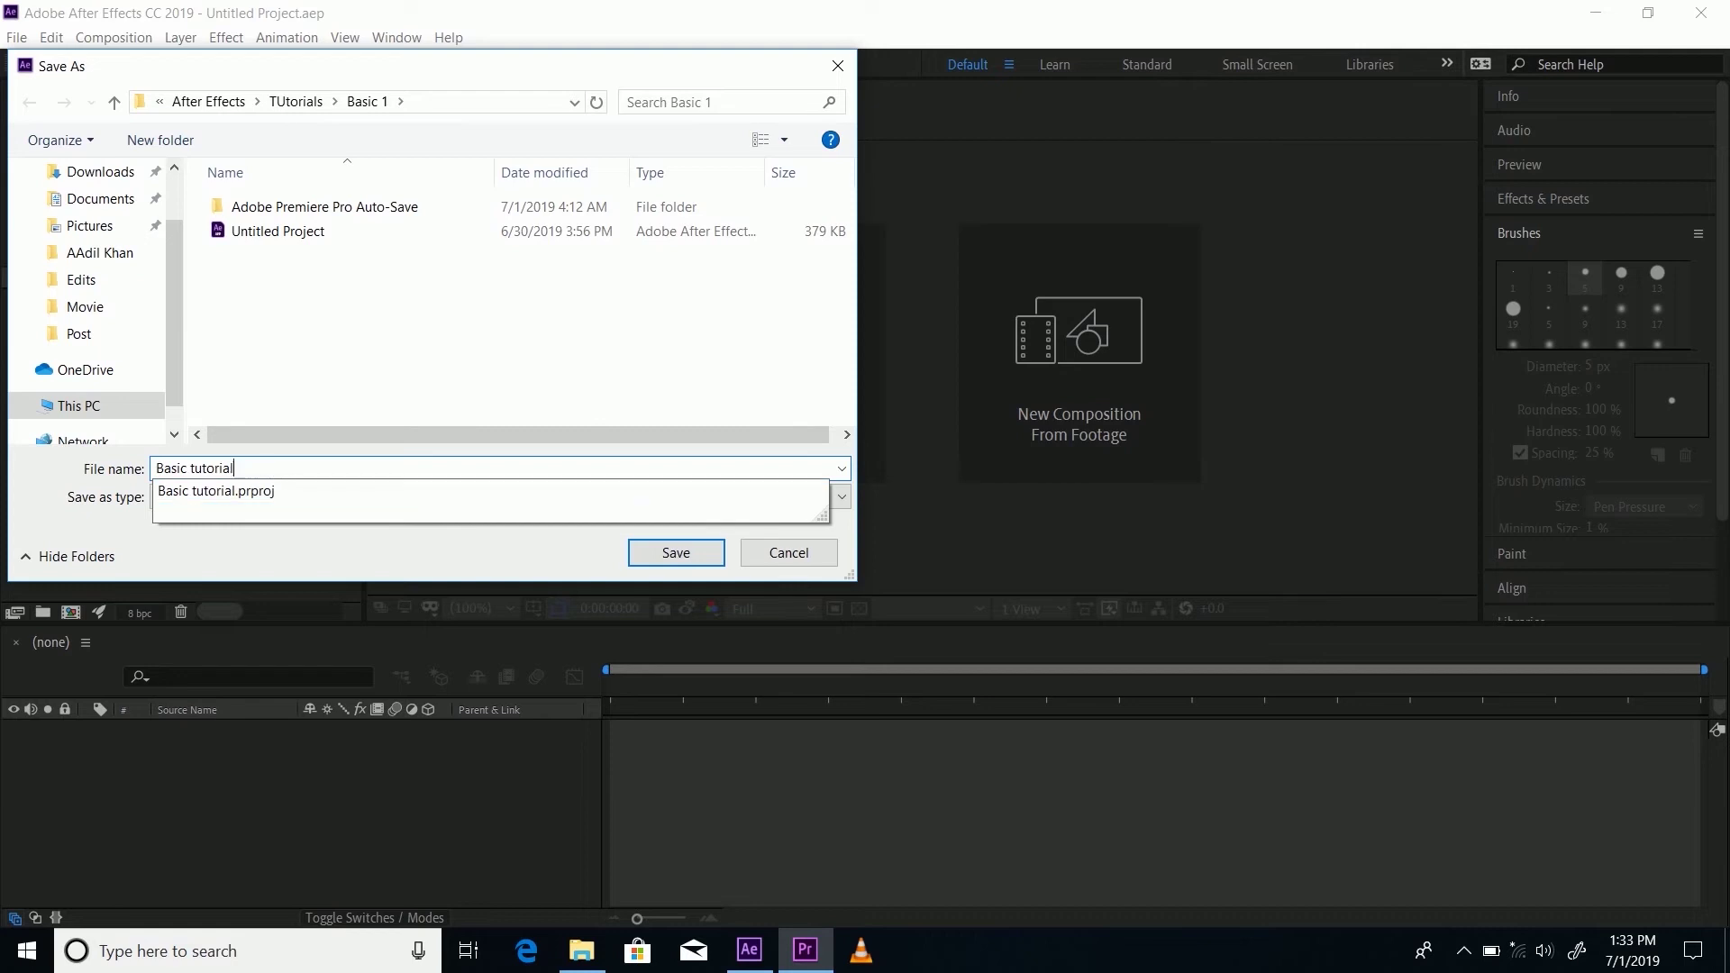
{"action": "key", "text": "Return"}
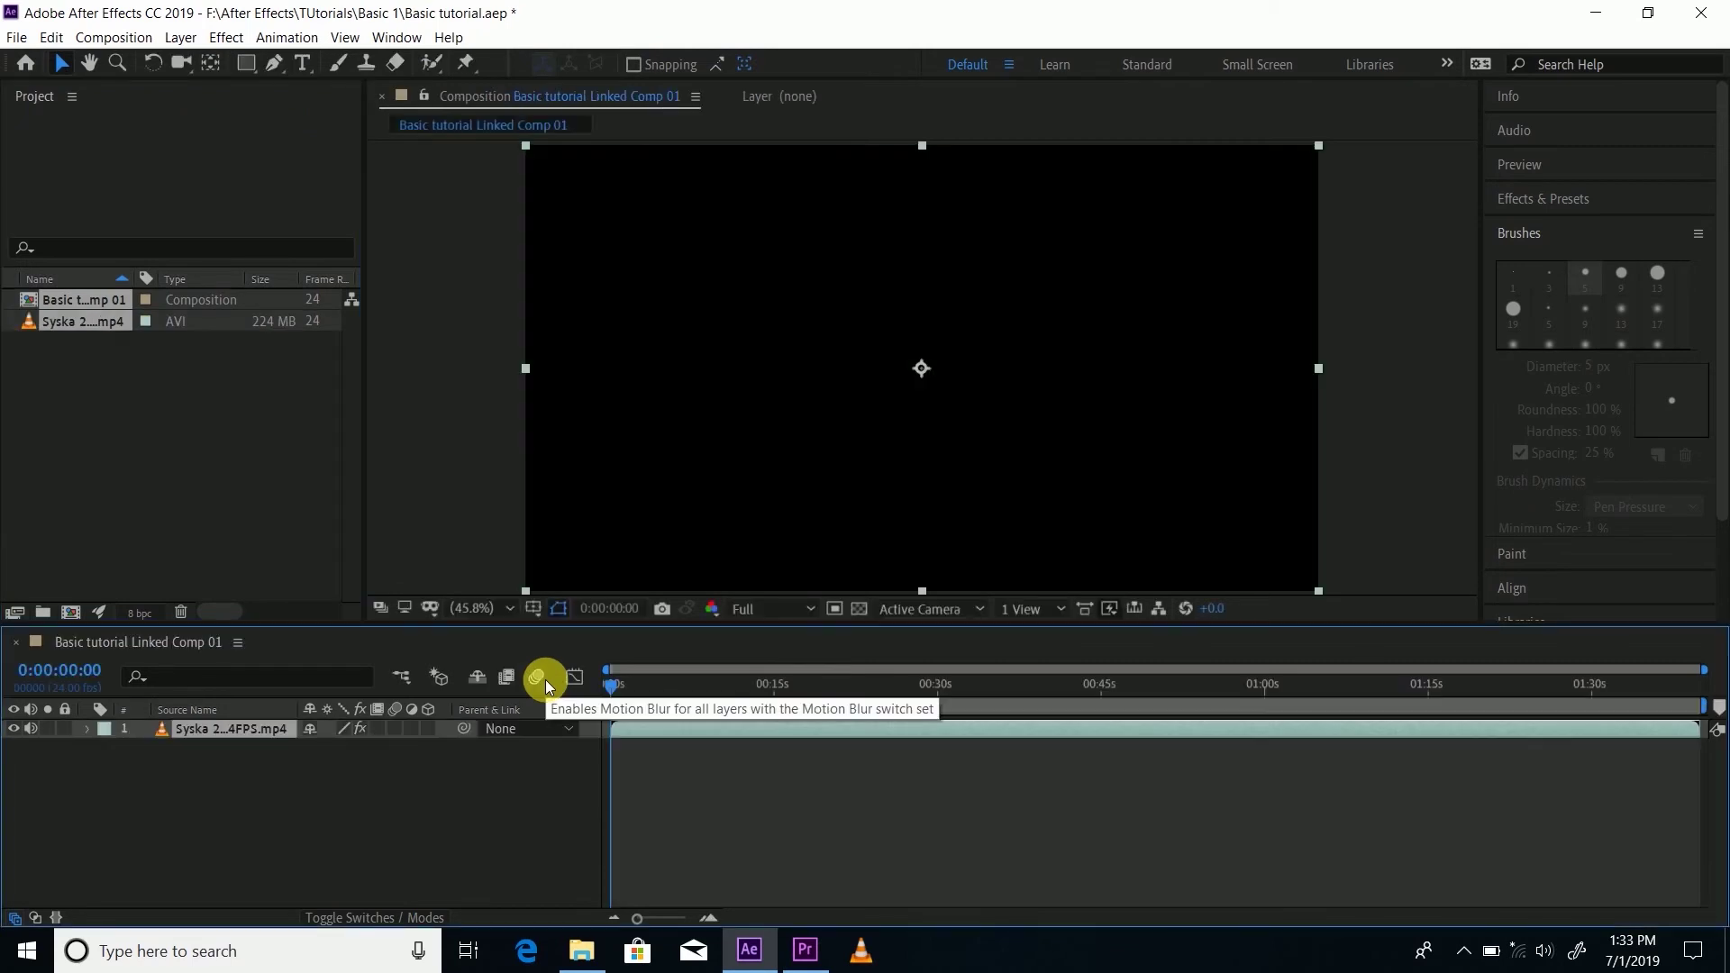
Step: Set the composition preview resolution to Half and move the current time to about 0:00:11:14
{"action": "left_click_drag", "start_coordinate": [600, 660], "coordinate": [818, 687]}
{"action": "left_click", "coordinate": [771, 609]}
{"action": "left_click", "coordinate": [777, 690]}
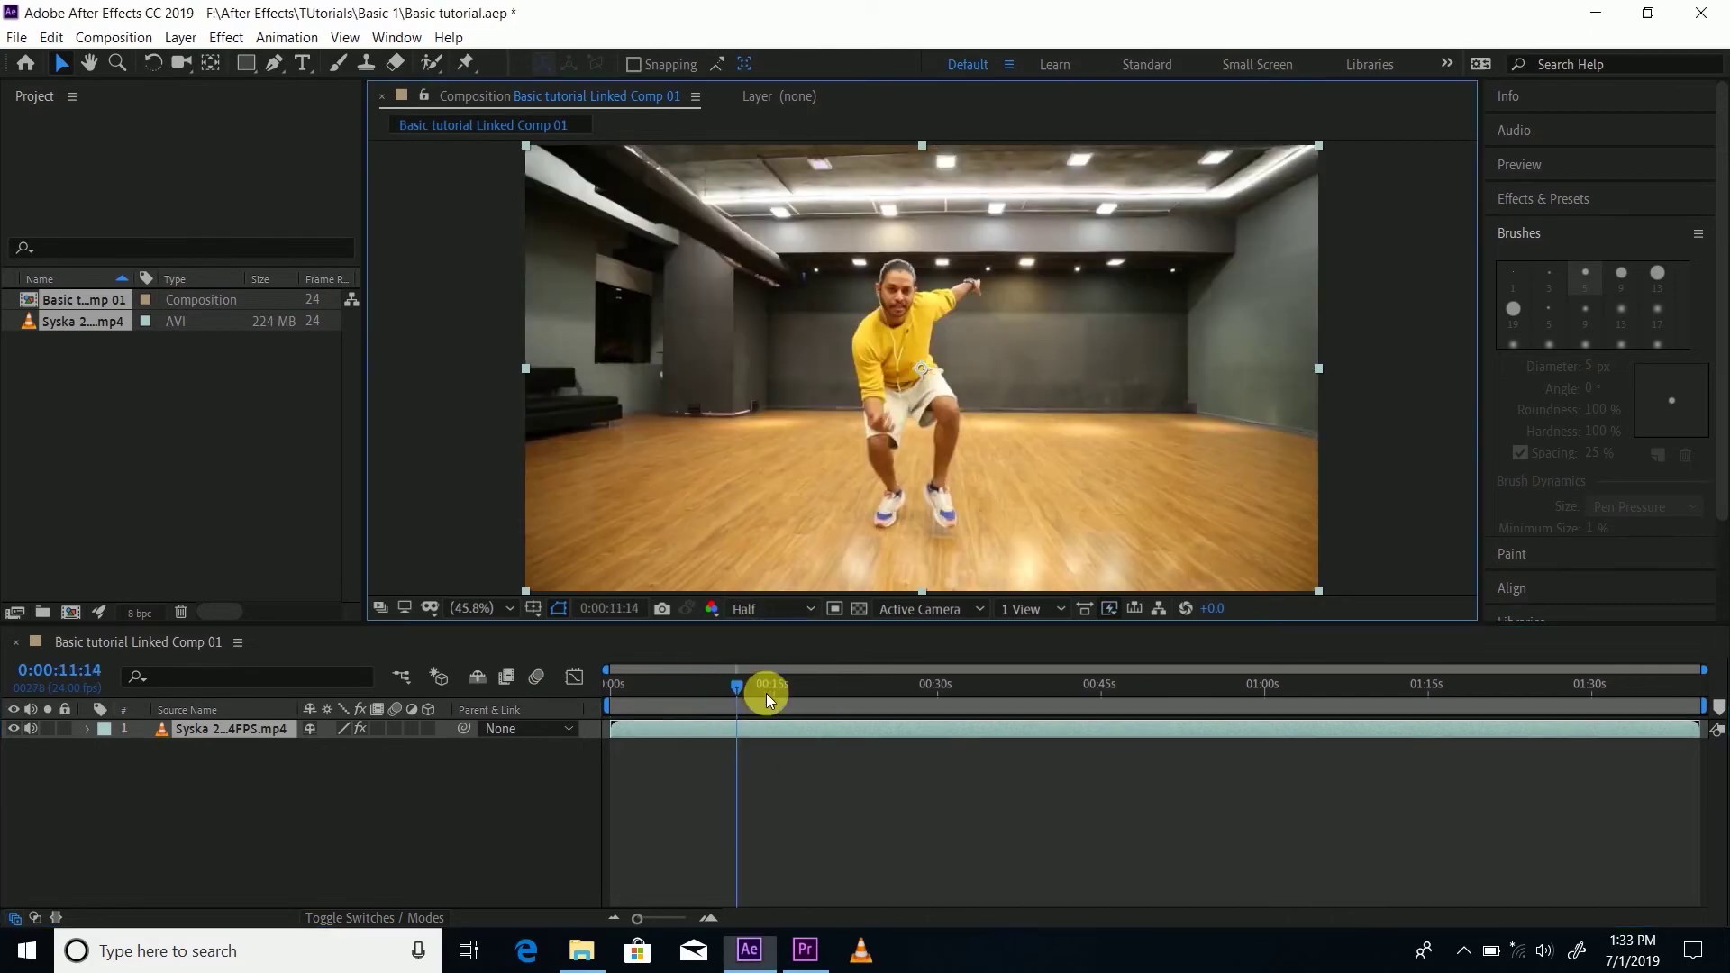
Step: Move the current time to 0:00:17:01 and duplicate the Syska 2 Check 24FPS layer in the composition
{"action": "left_click", "coordinate": [251, 785]}
{"action": "left_click_drag", "start_coordinate": [755, 685], "coordinate": [807, 690]}
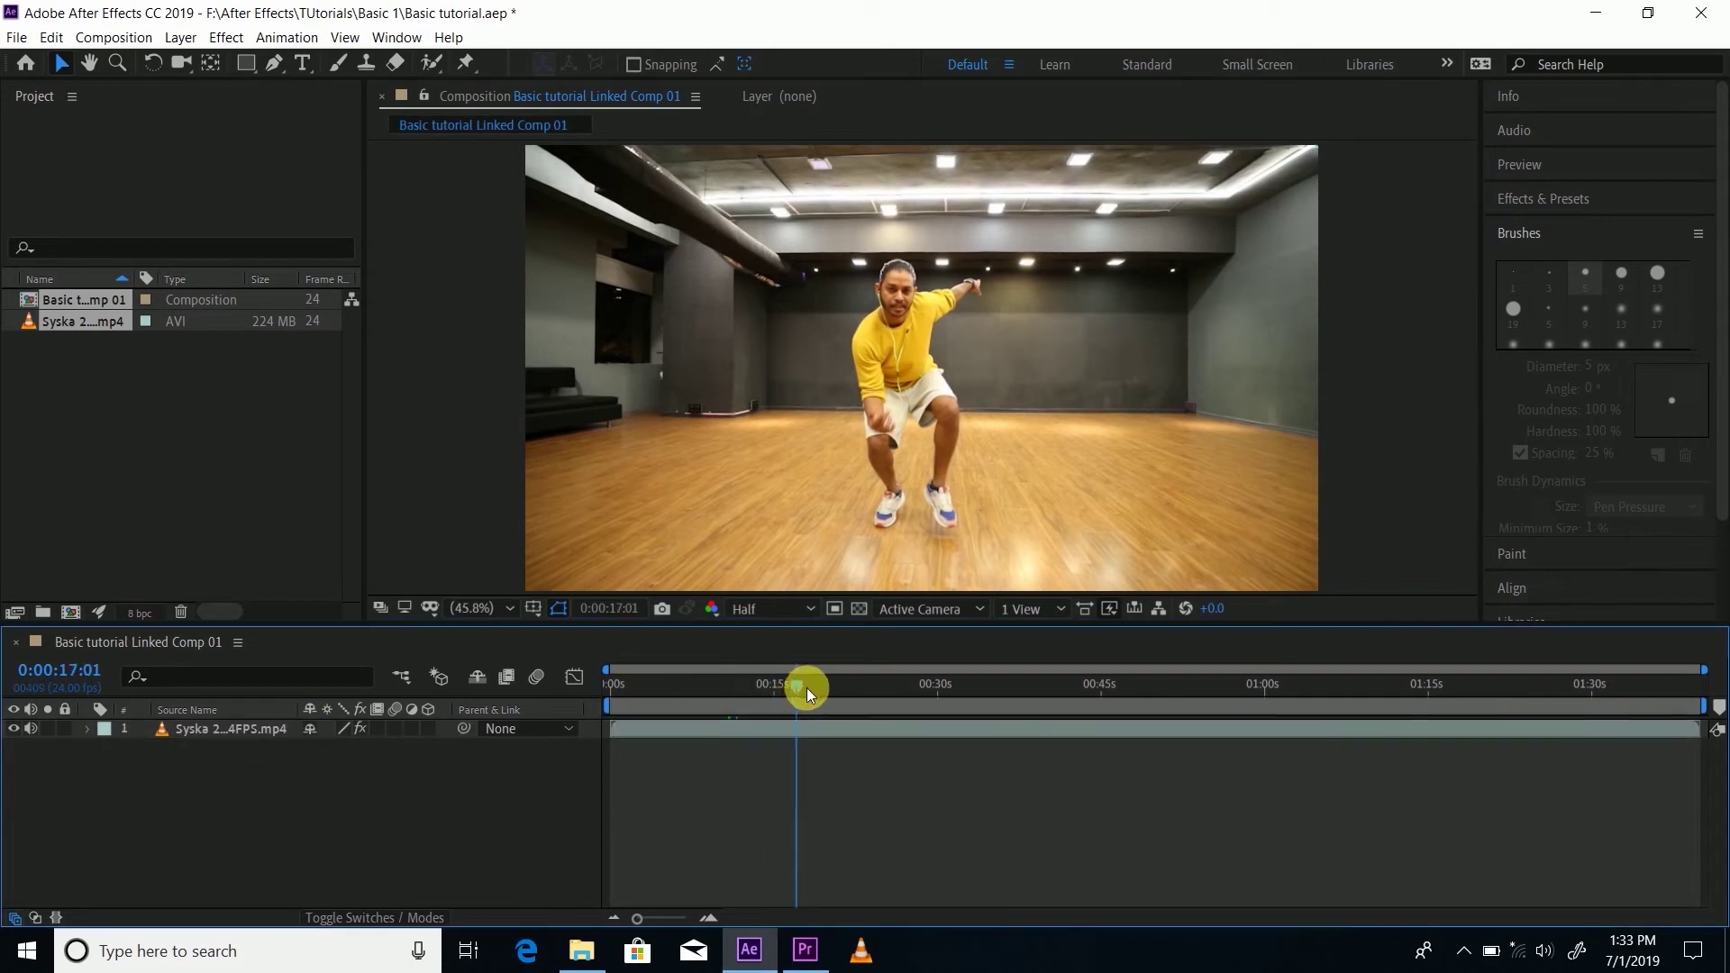
{"action": "left_click", "coordinate": [238, 731]}
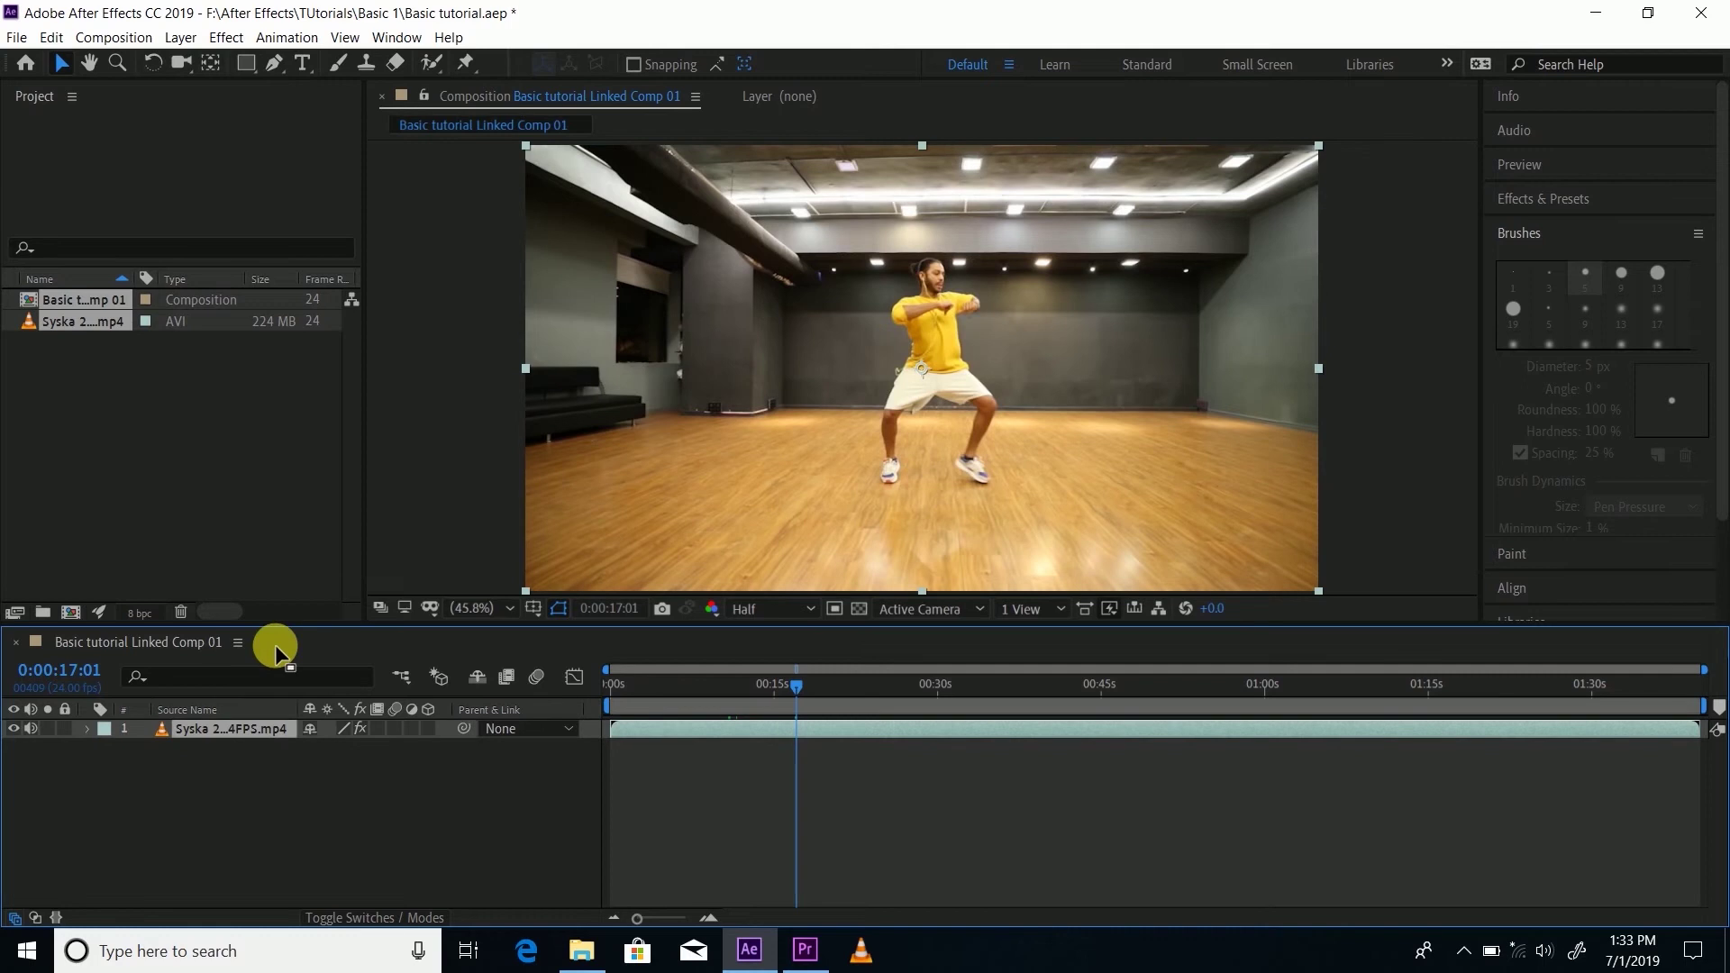
{"action": "left_click", "coordinate": [261, 769]}
{"action": "left_click", "coordinate": [236, 731]}
{"action": "key", "text": "ctrl+d"}
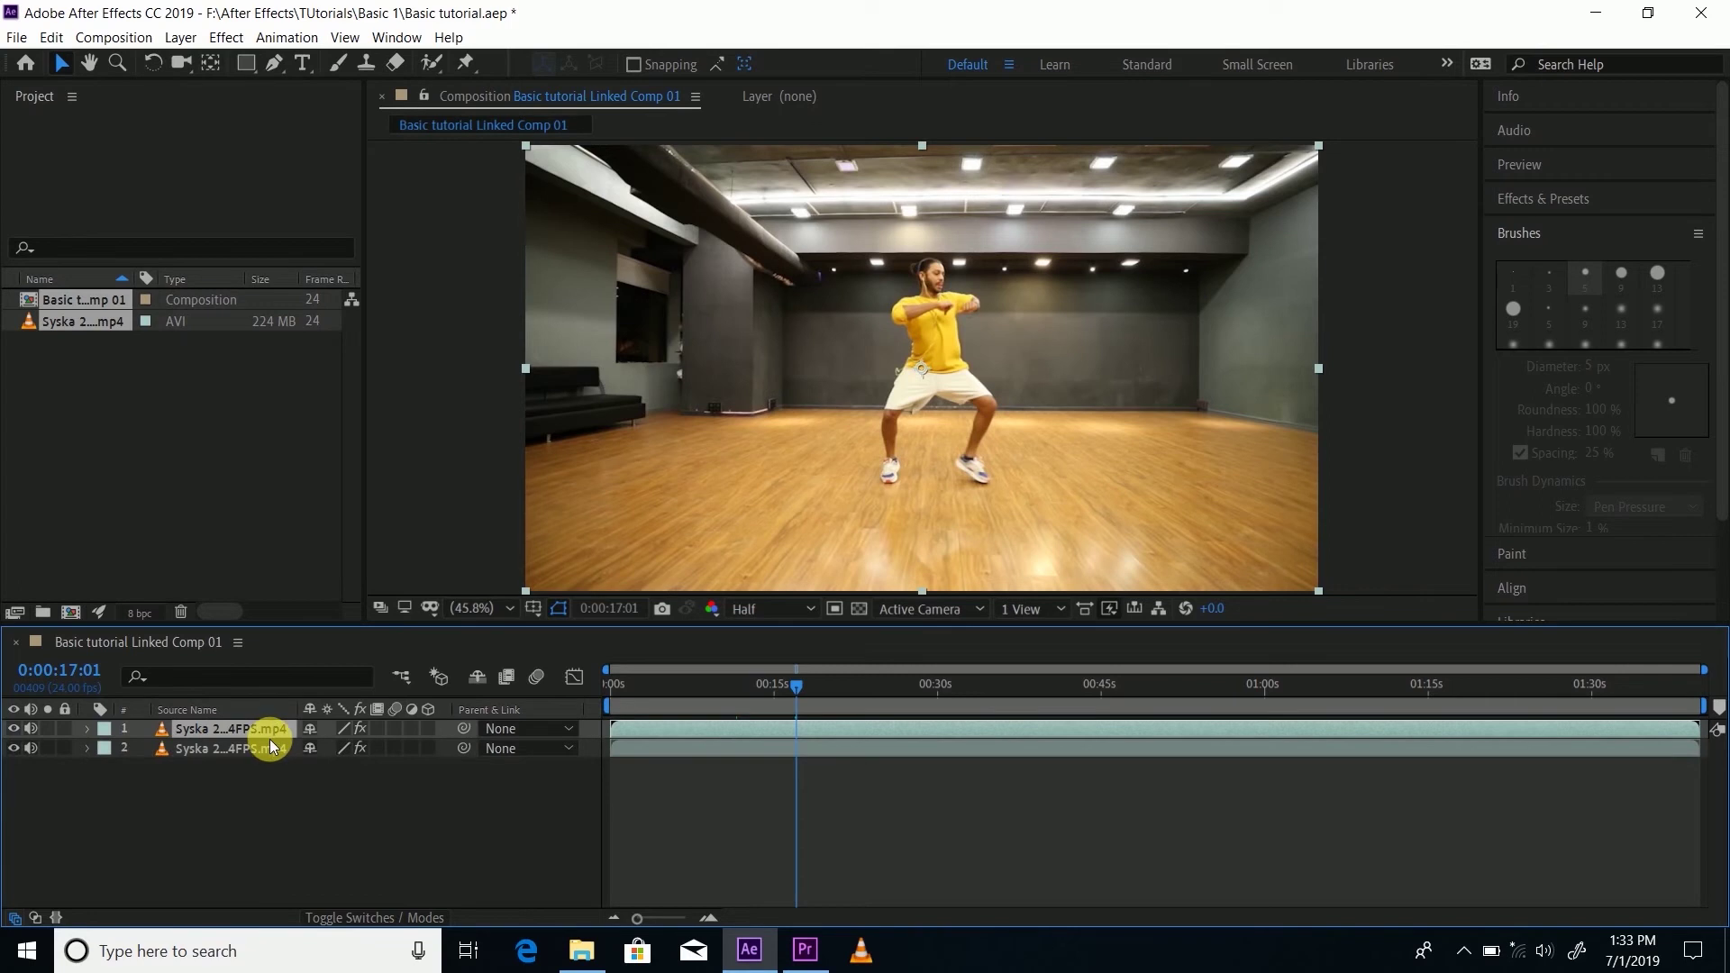
Step: Lock the lower copy of the Syska 2 Check 24FPS layer
{"action": "left_click", "coordinate": [196, 751]}
{"action": "left_click", "coordinate": [65, 748]}
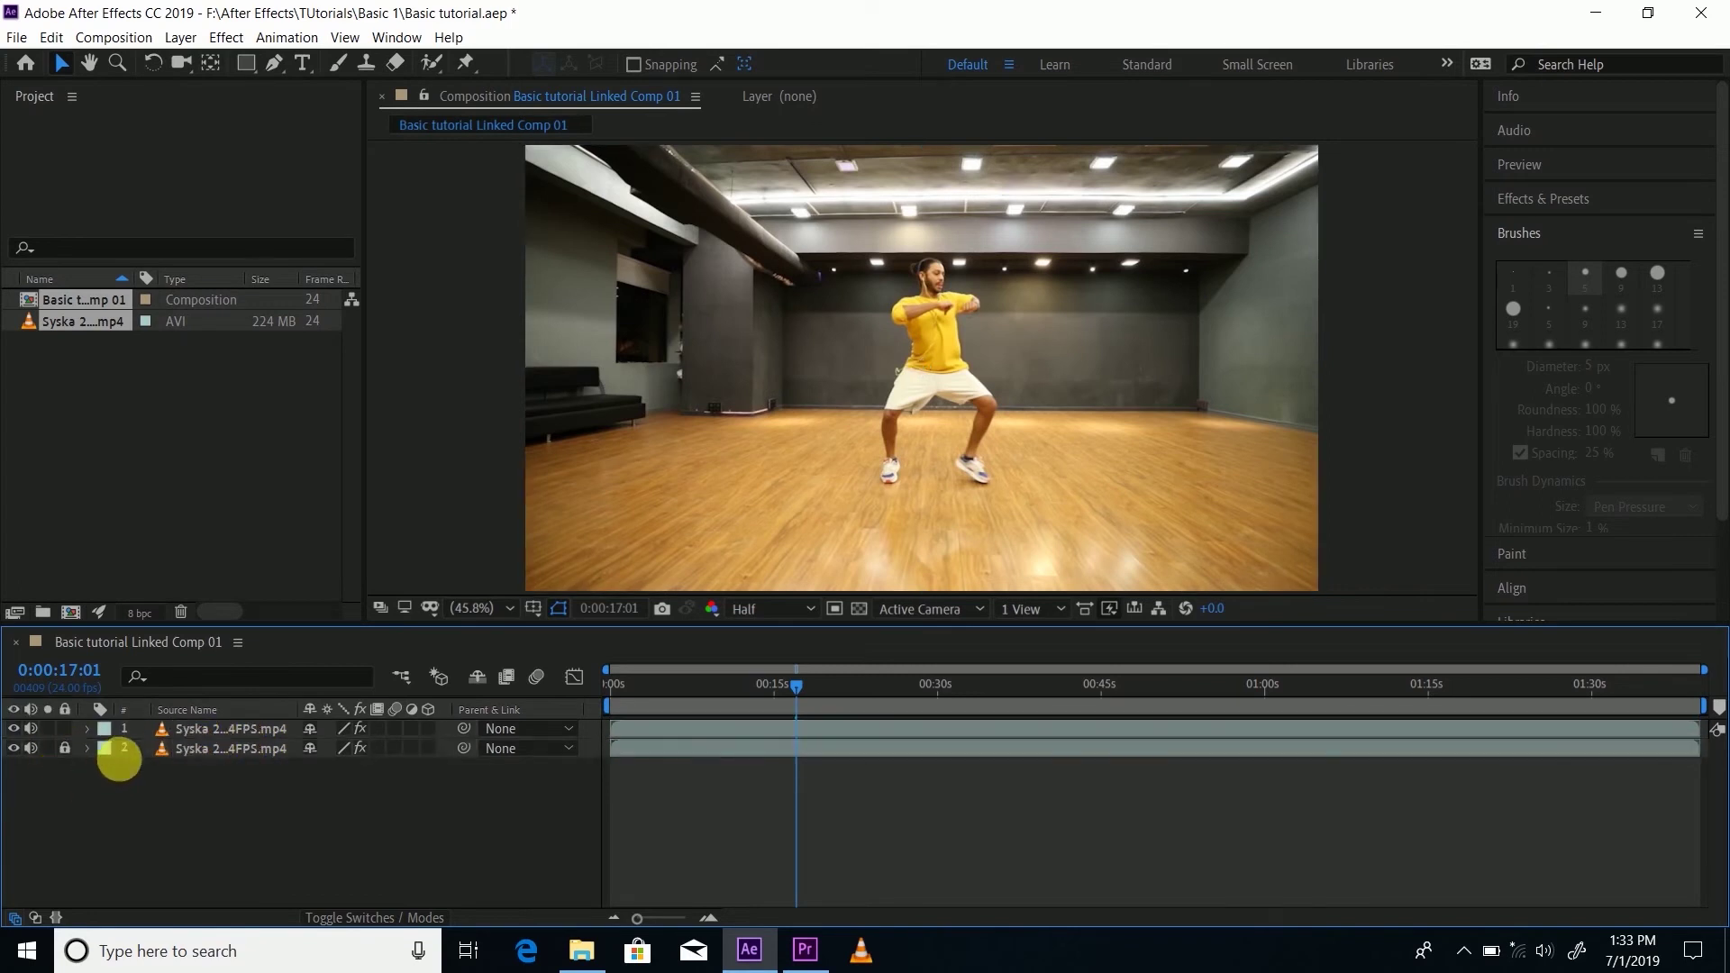
{"action": "left_click", "coordinate": [208, 753]}
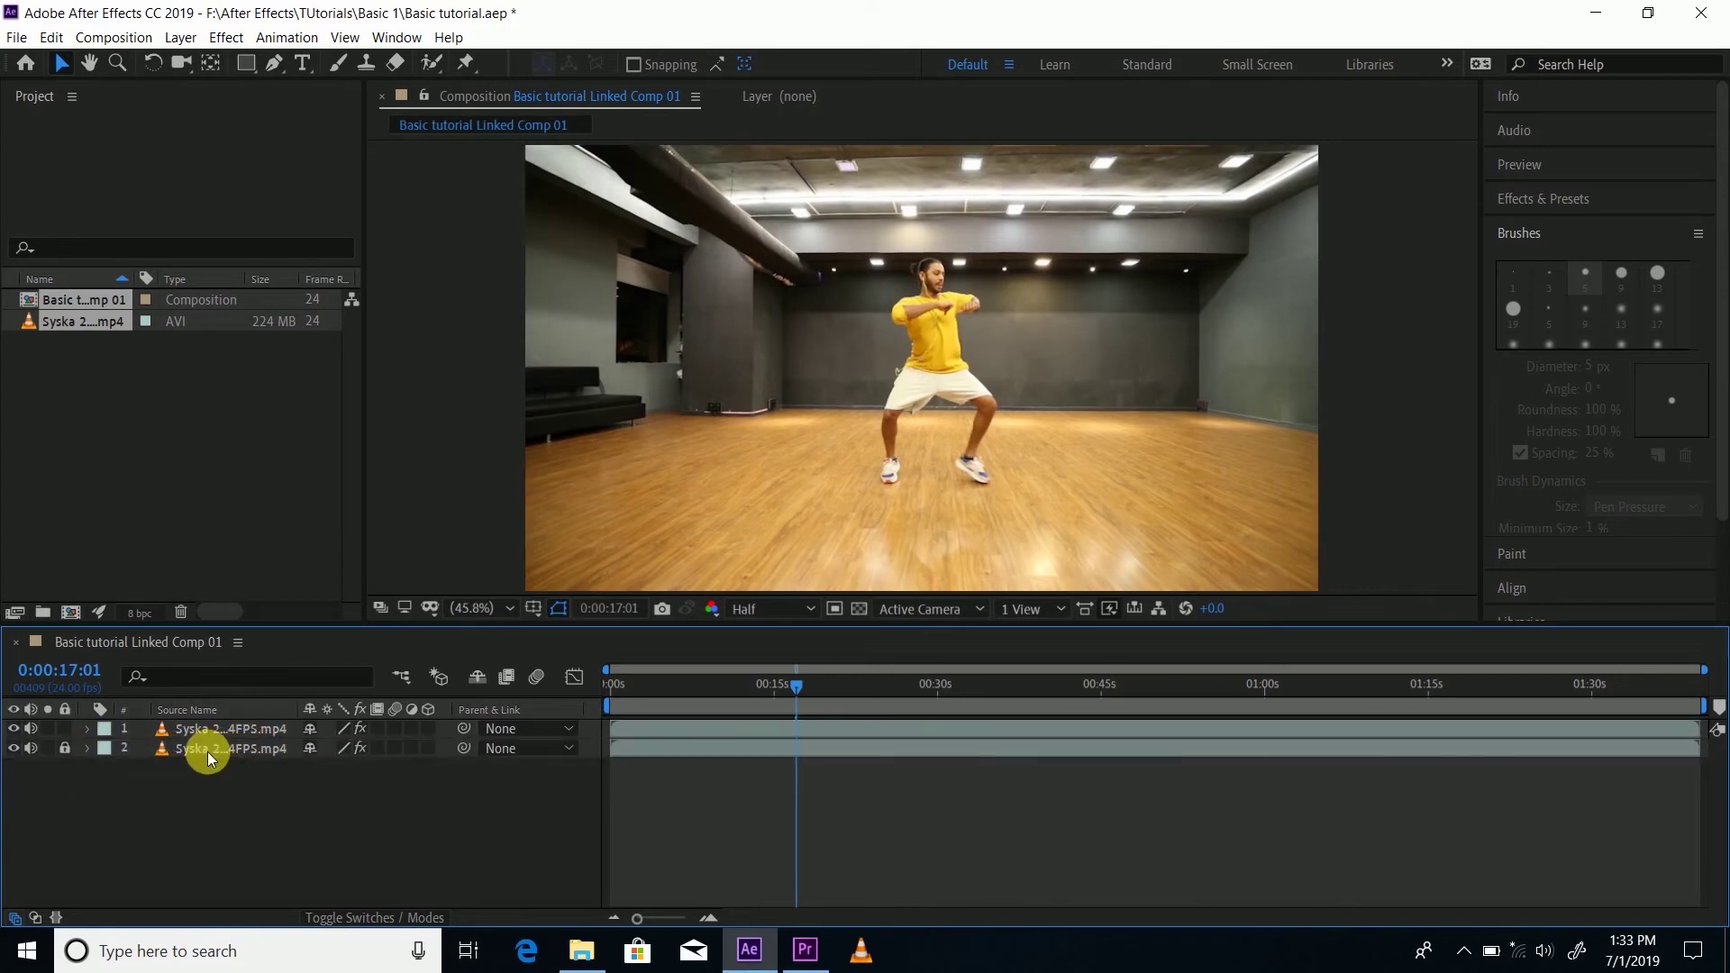
{"action": "left_click", "coordinate": [216, 754]}
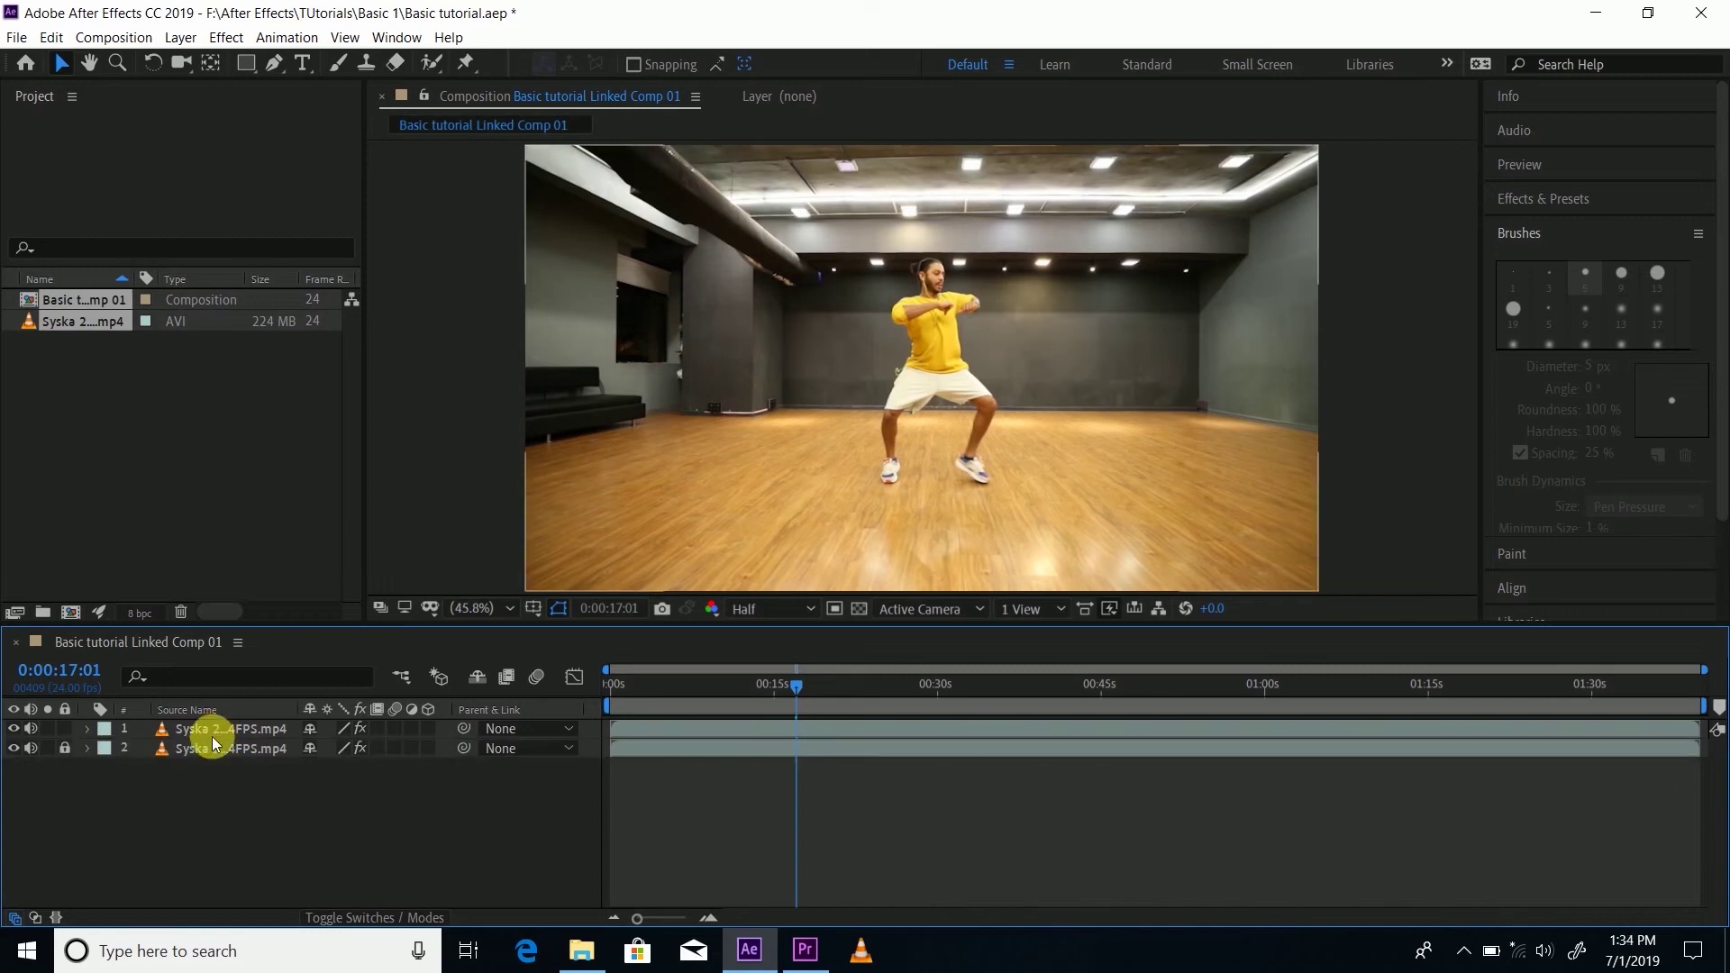
Step: Split the upper Syska 2 Check 24FPS layer at 0:00:11:03, where the dancer crouches with one arm stretched out
{"action": "left_click", "coordinate": [227, 729]}
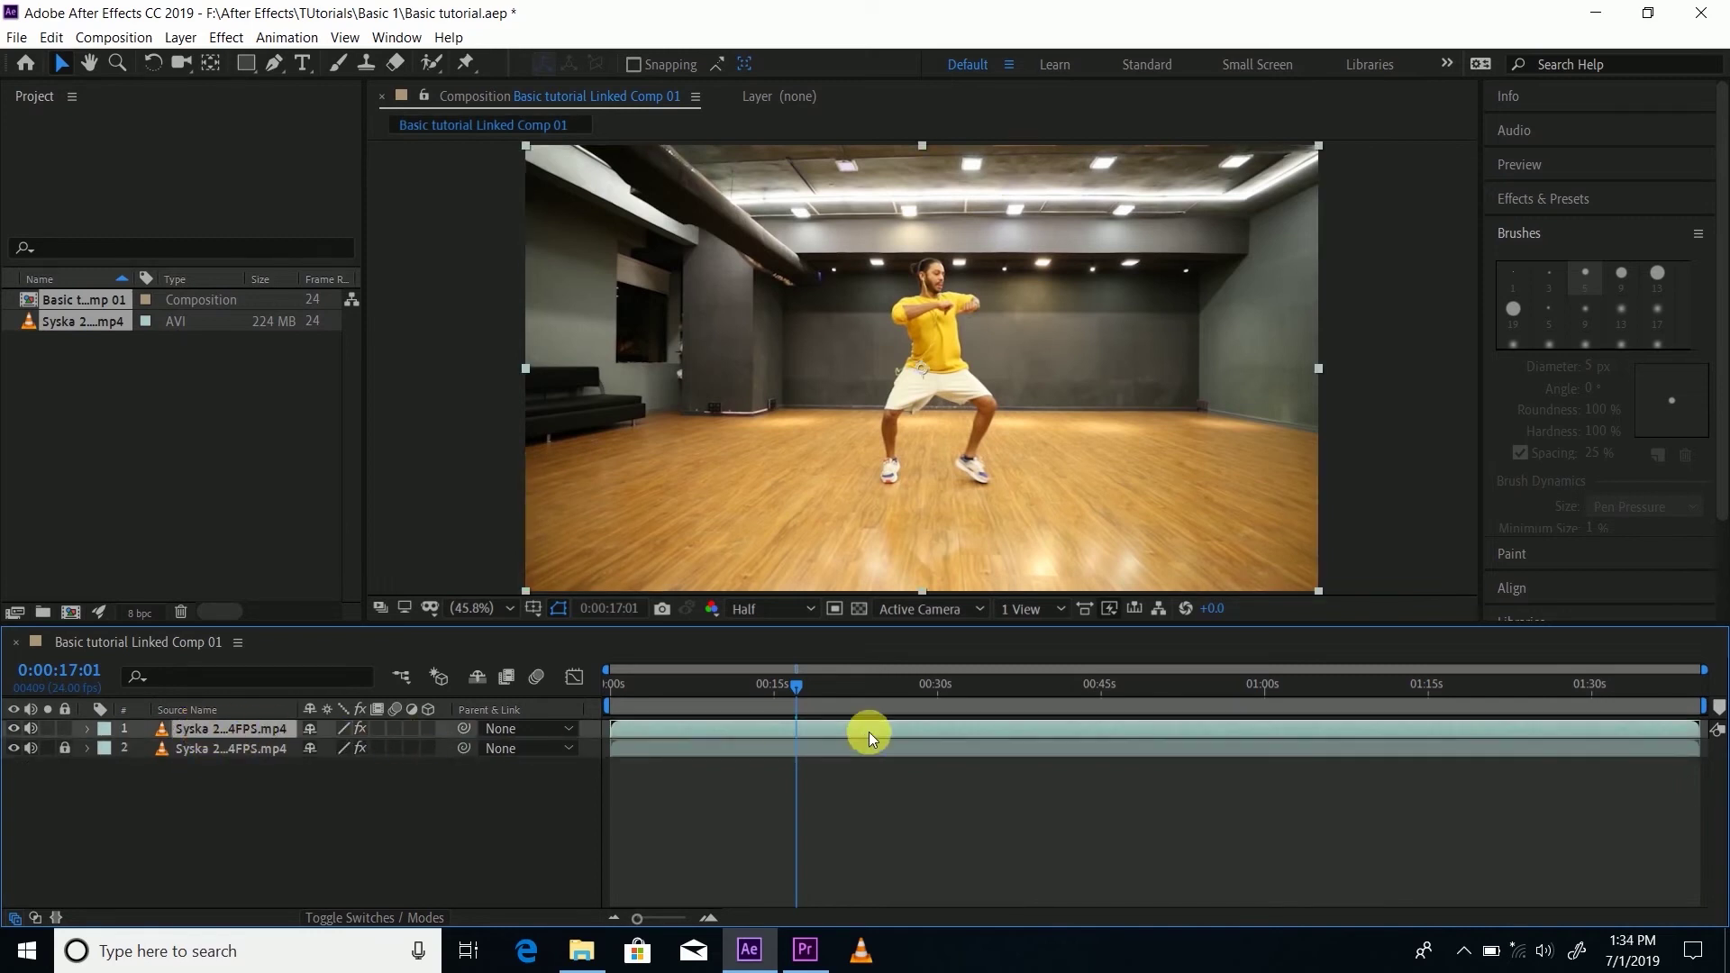
{"action": "left_click_drag", "start_coordinate": [771, 692], "coordinate": [712, 685]}
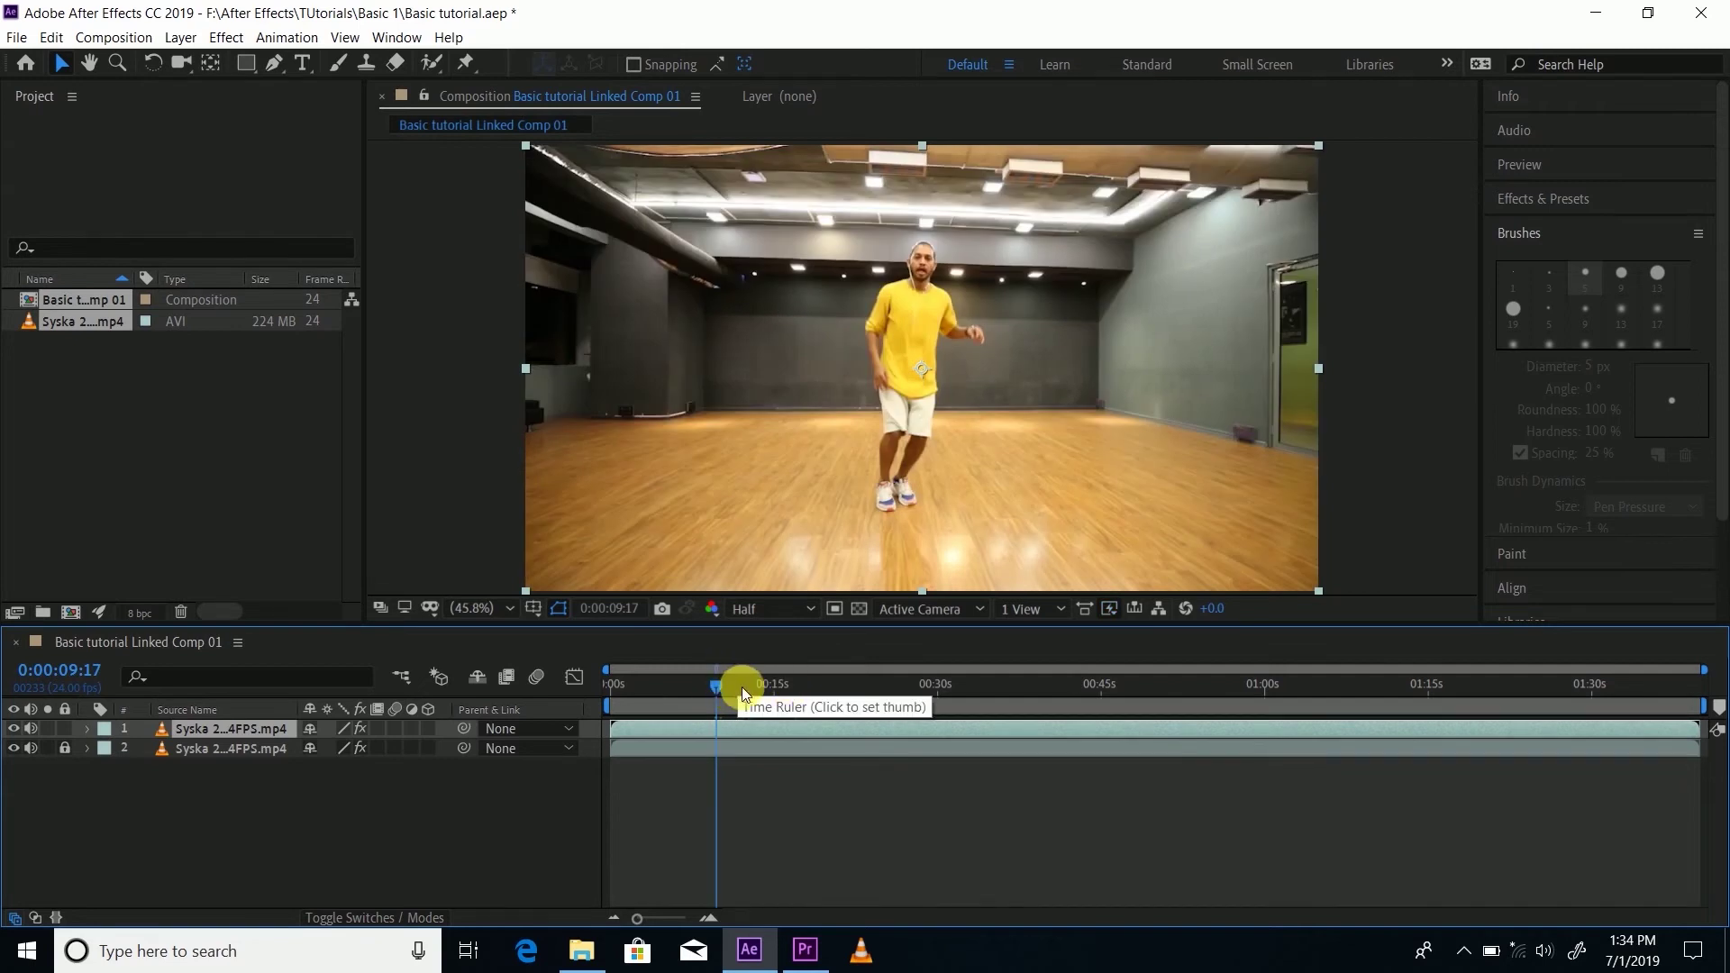
{"action": "key", "text": "Page_Up"}
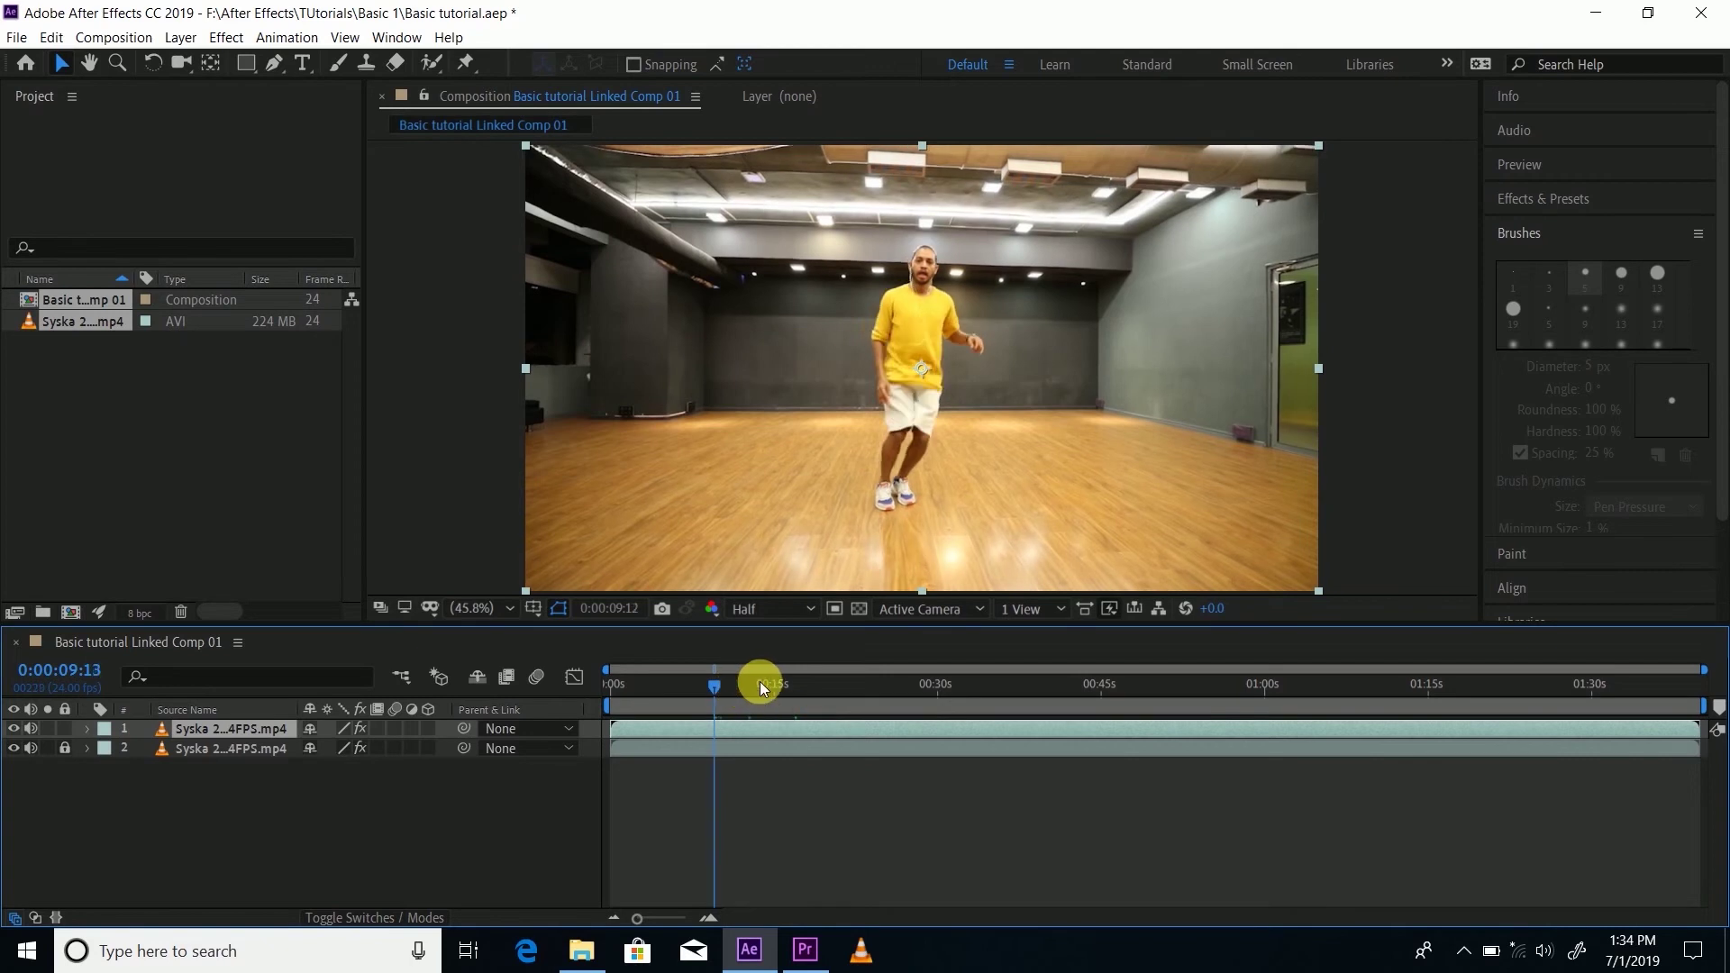
{"action": "key", "text": "Page_Down"}
{"action": "key", "text": "Page_Down"}
{"action": "key", "text": "Page_Down"}
{"action": "key", "text": "Page_Down"}
{"action": "key", "text": "Page_Down"}
{"action": "key", "text": "Page_Down"}
{"action": "key", "text": "Page_Down"}
{"action": "key", "text": "Page_Down"}
{"action": "key", "text": "Page_Down"}
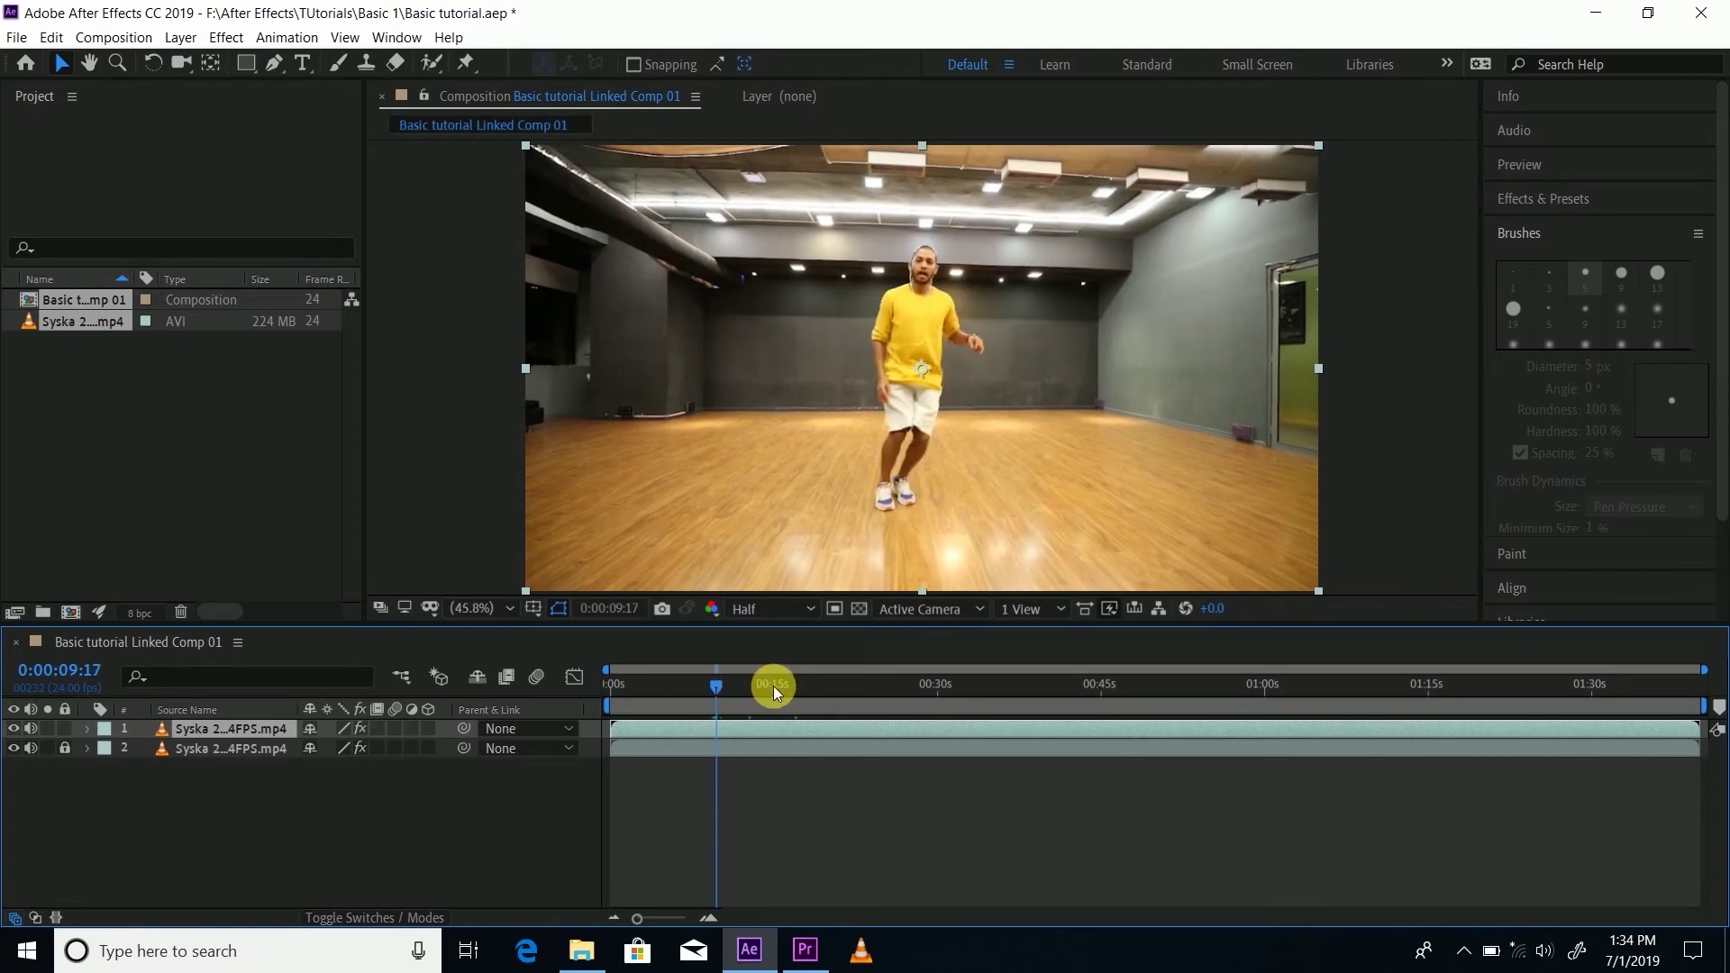
{"action": "key", "text": "Page_Down"}
{"action": "key", "text": "Page_Down"}
{"action": "key", "text": "Page_Down"}
{"action": "key", "text": "Page_Down"}
{"action": "key", "text": "Page_Down"}
{"action": "key", "text": "Page_Down"}
{"action": "key", "text": "Page_Down"}
{"action": "key", "text": "Page_Down"}
{"action": "key", "text": "Page_Down"}
{"action": "key", "text": "Page_Down"}
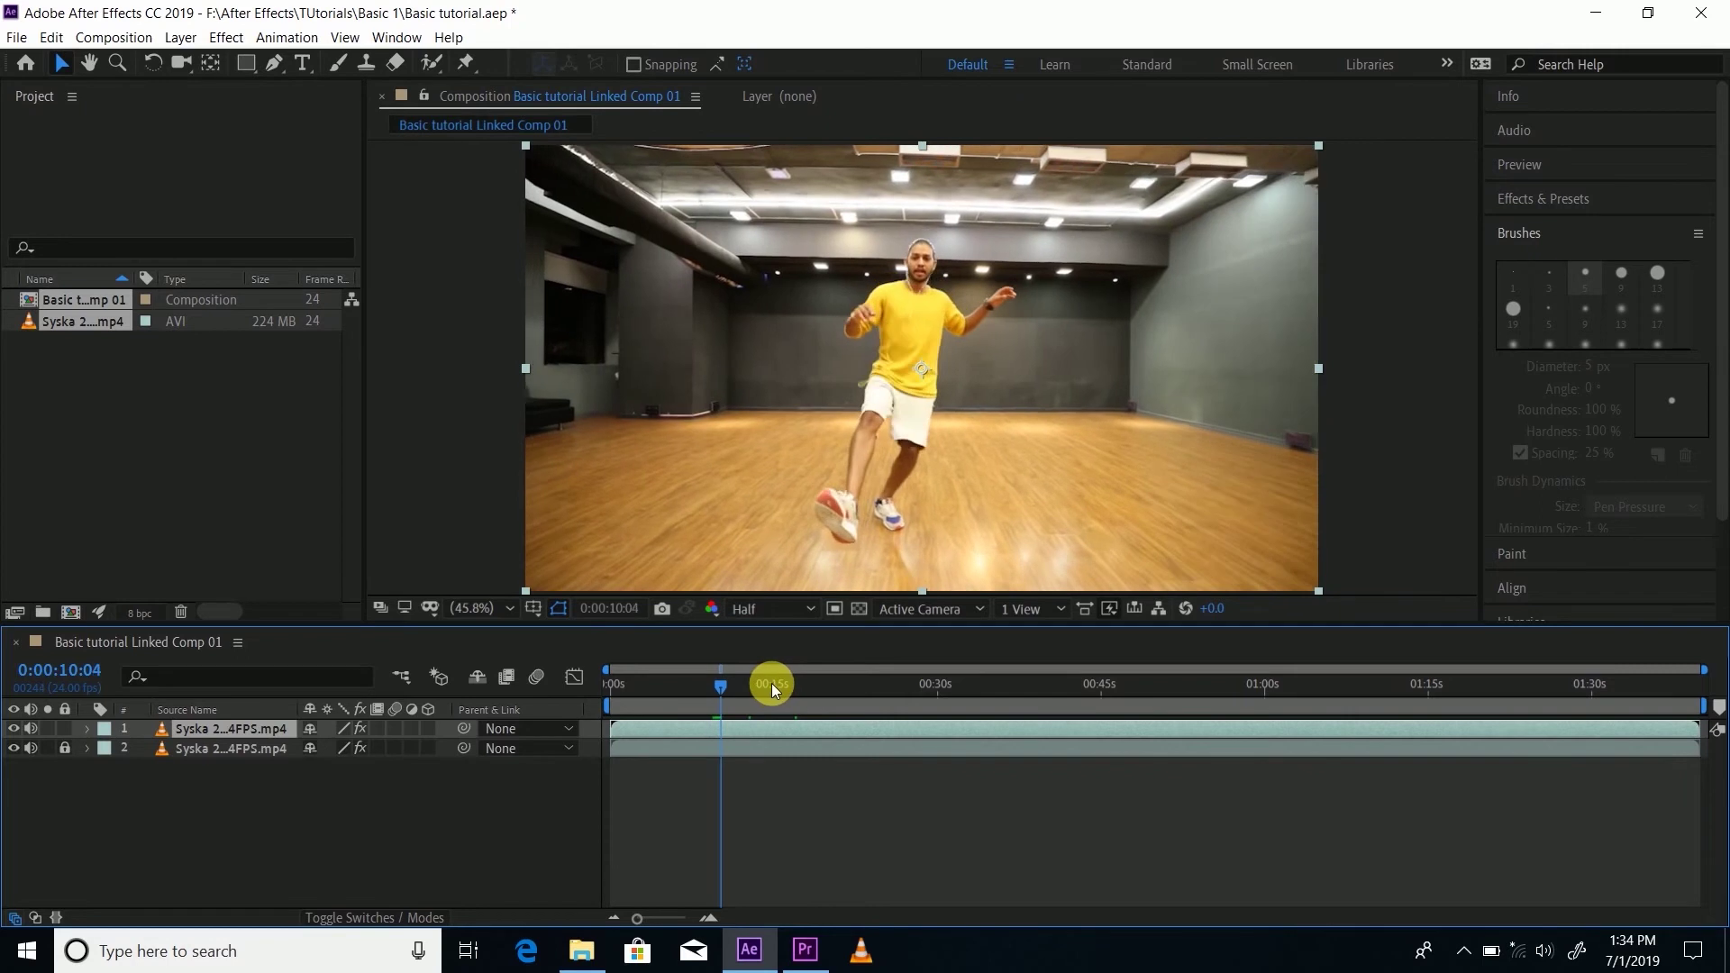
{"action": "key", "text": "Page_Down"}
{"action": "key", "text": "Page_Down"}
{"action": "key", "text": "Page_Down"}
{"action": "key", "text": "Page_Down"}
{"action": "key", "text": "Page_Down"}
{"action": "key", "text": "Page_Down"}
{"action": "key", "text": "Page_Down"}
{"action": "key", "text": "Page_Down"}
{"action": "key", "text": "Page_Down"}
{"action": "key", "text": "Page_Down"}
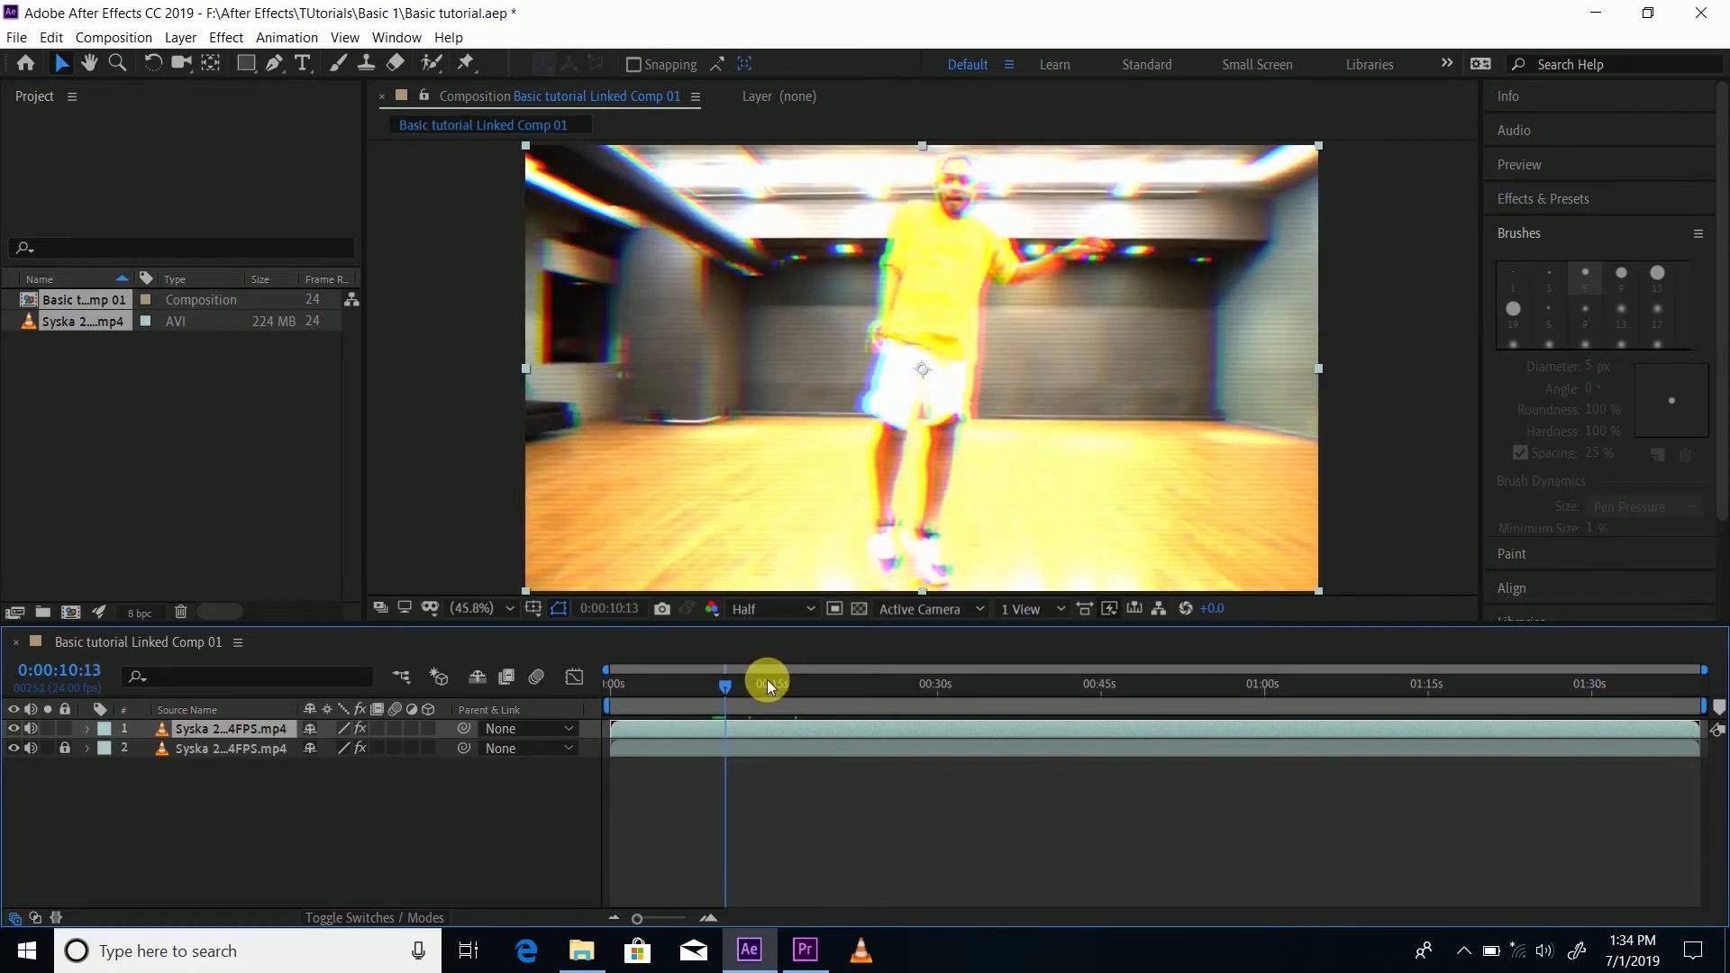
{"action": "key", "text": "Page_Down"}
{"action": "key", "text": "Page_Down"}
{"action": "key", "text": "Page_Down"}
{"action": "key", "text": "Page_Down"}
{"action": "key", "text": "Page_Down"}
{"action": "key", "text": "Page_Down"}
{"action": "key", "text": "Page_Down"}
{"action": "key", "text": "Page_Down"}
{"action": "key", "text": "Page_Down"}
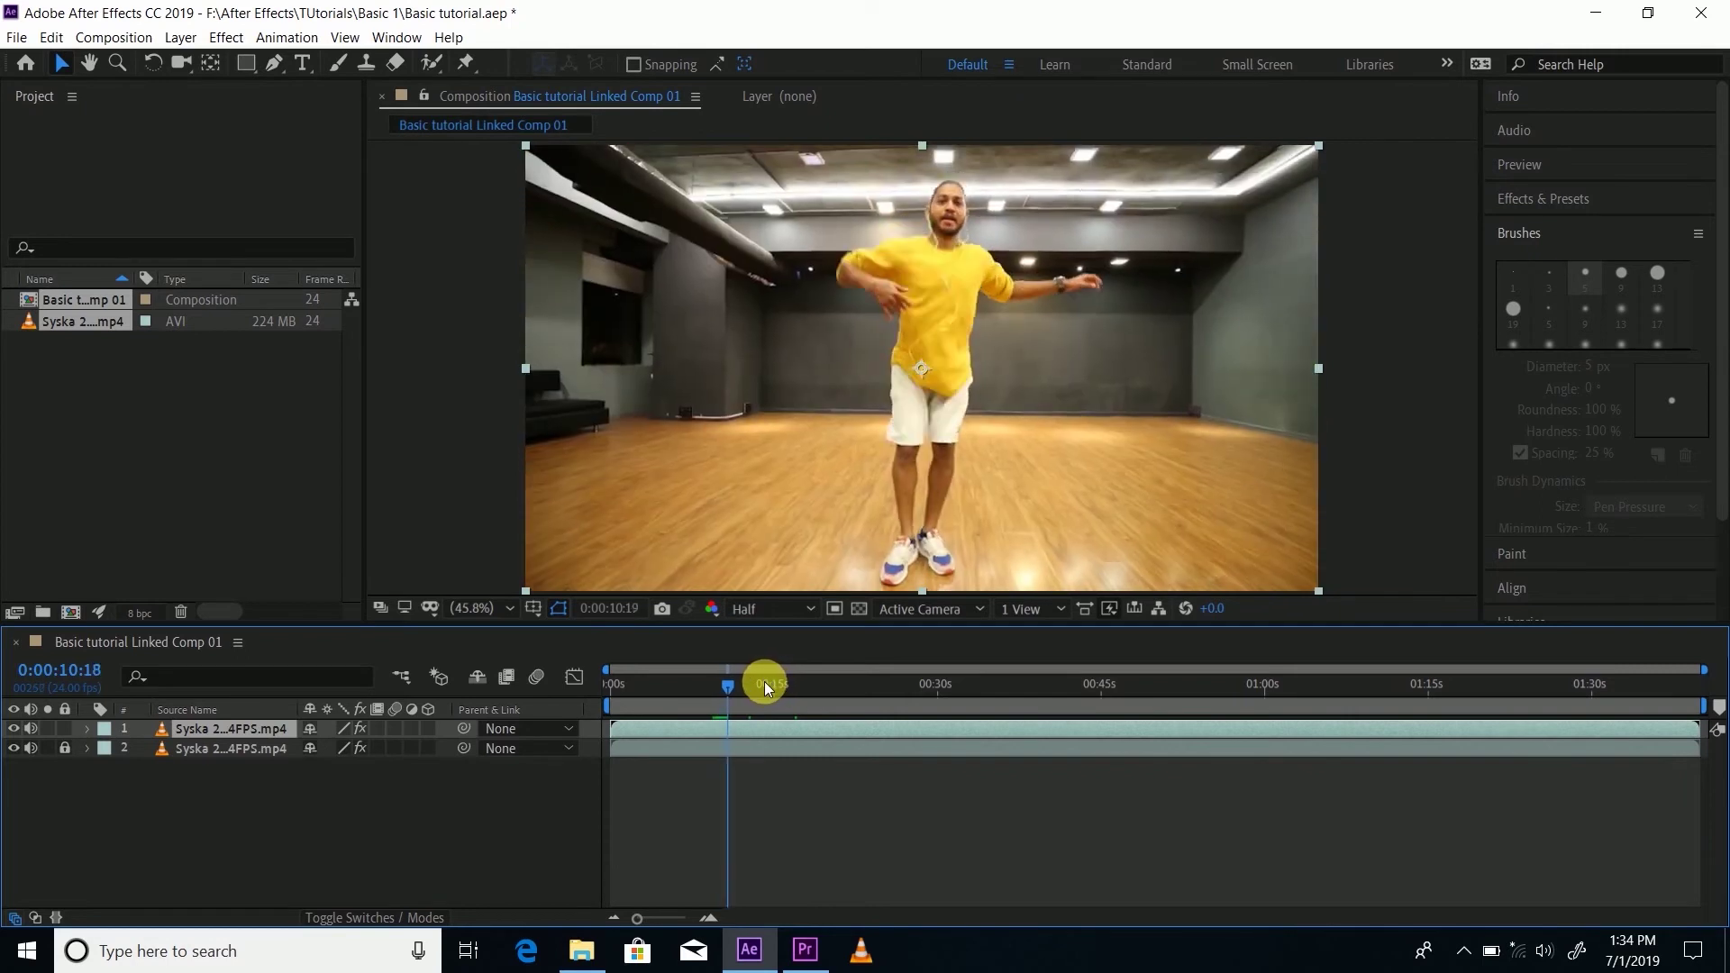
{"action": "key", "text": "Page_Down"}
{"action": "key", "text": "Page_Down"}
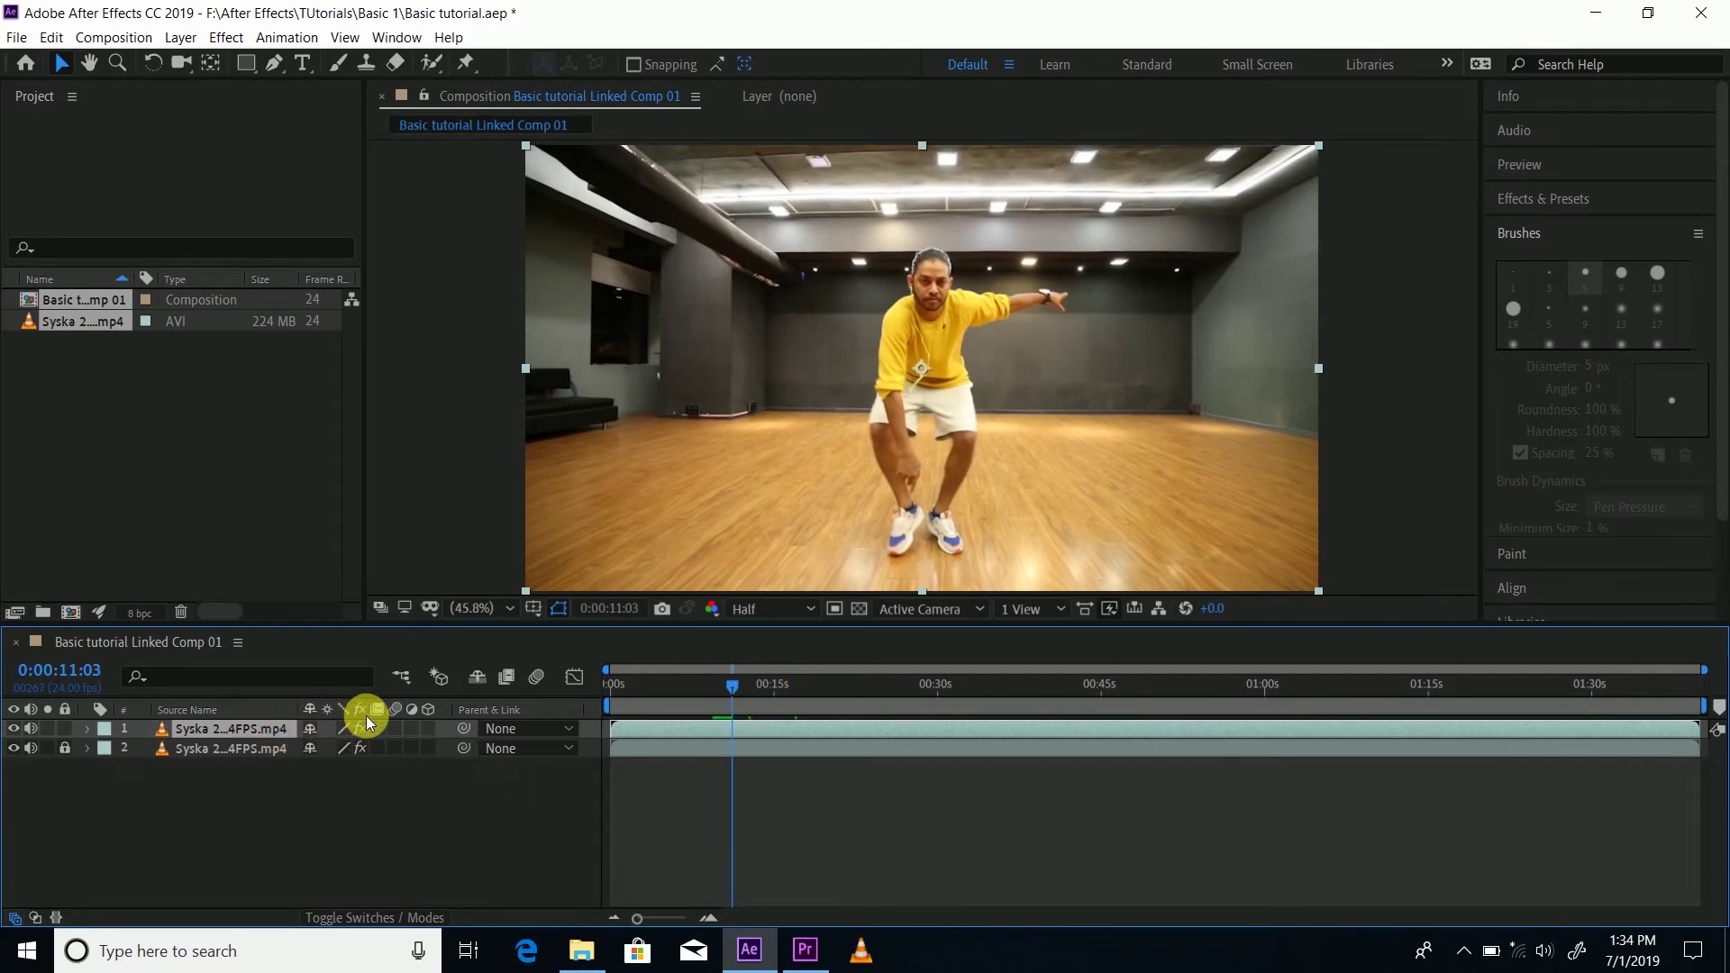
{"action": "key", "text": "ctrl+shift+d"}
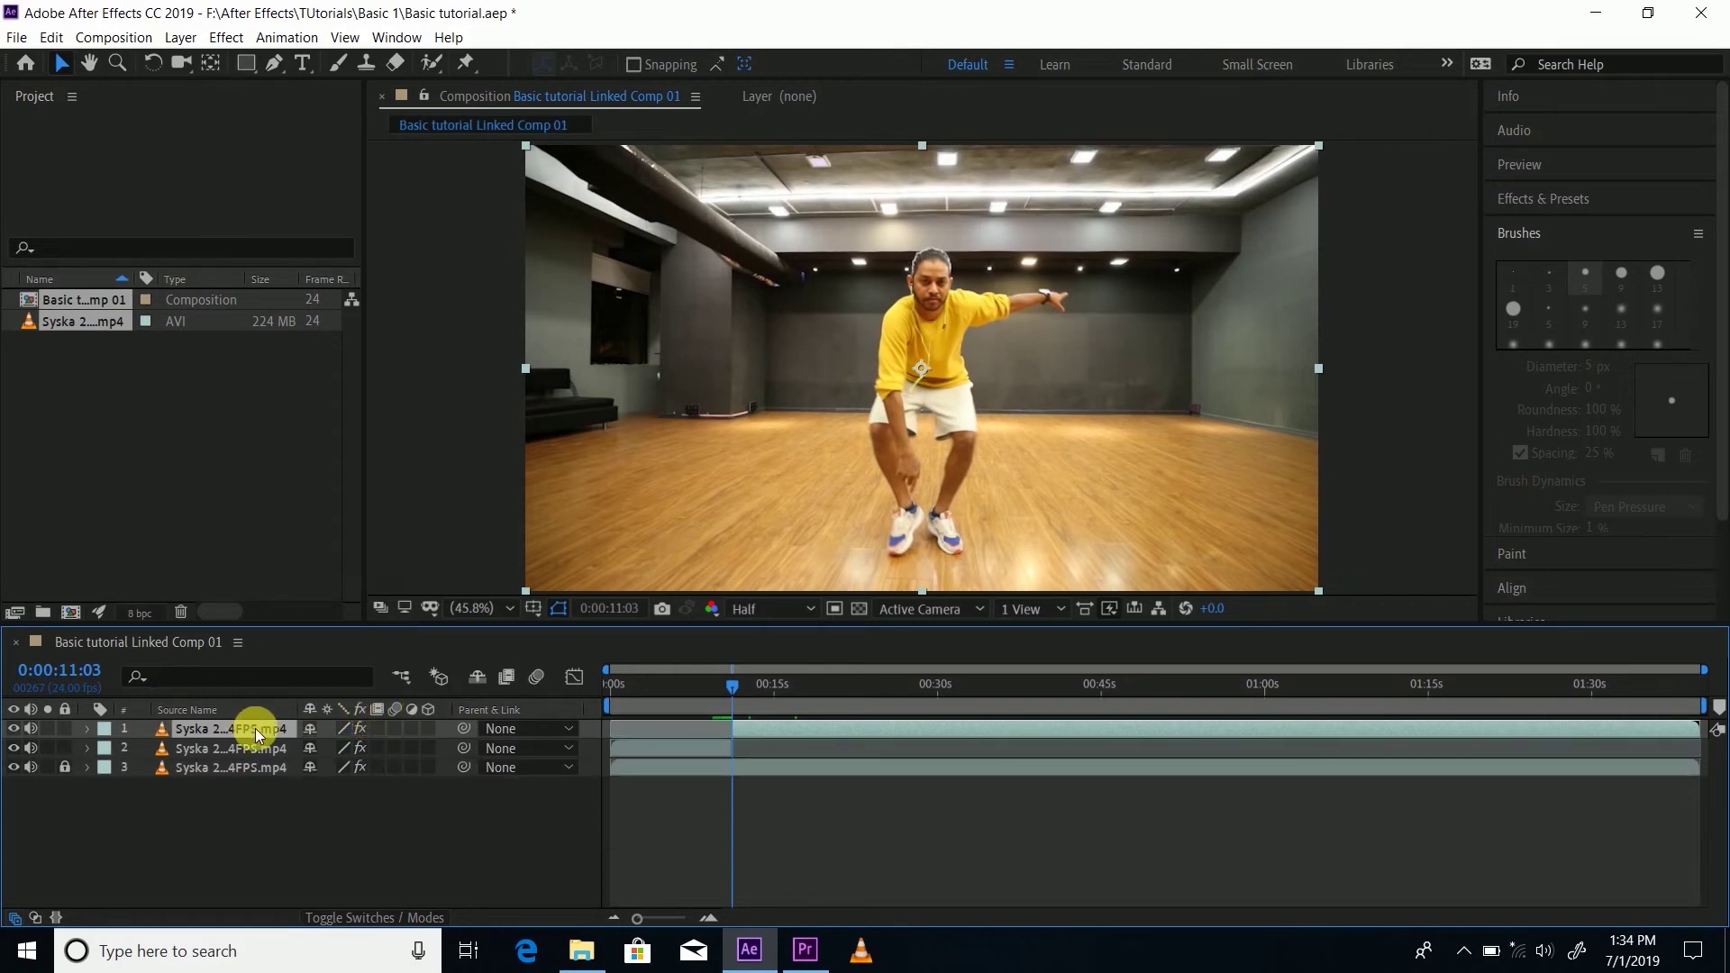
Step: Open the topmost split layer in its own layer view and activate the Brush tool
{"action": "double_click", "coordinate": [216, 734]}
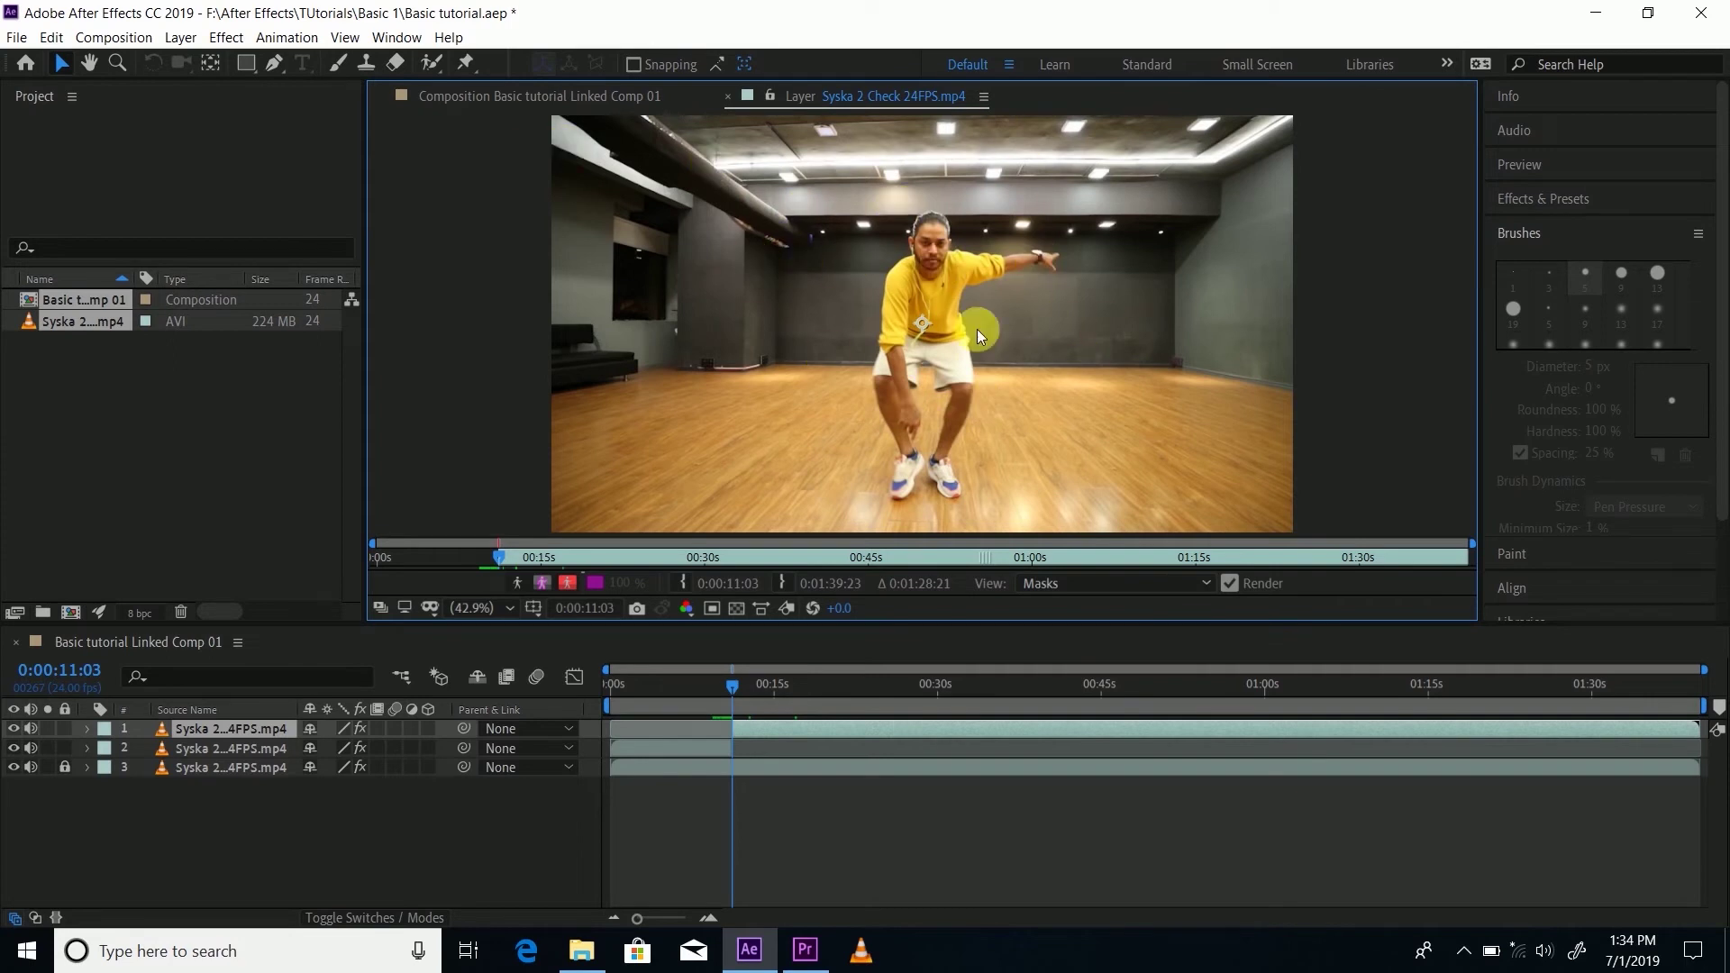
{"action": "left_click", "coordinate": [336, 67]}
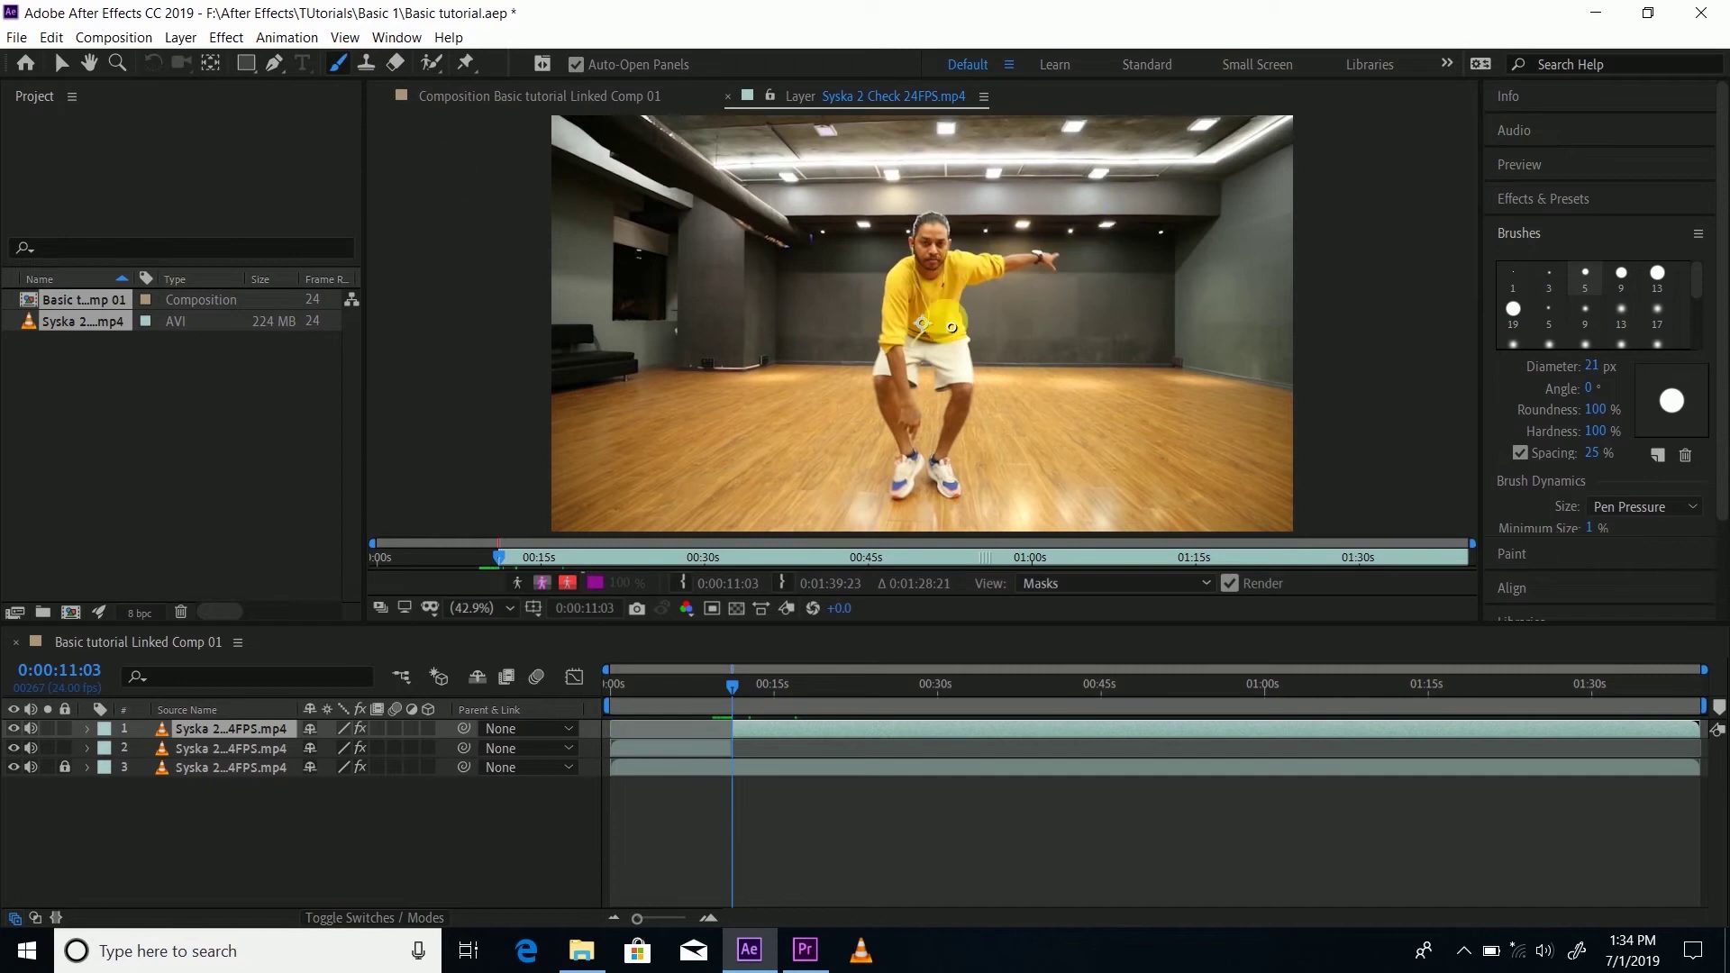
Step: Try two freehand white strokes with the 21 px brush on either side of the dancer and undo them
{"action": "mouse_move", "coordinate": [1054, 299]}
{"action": "left_mouse_down"}
{"action": "mouse_move", "coordinate": [1093, 347]}
{"action": "mouse_move", "coordinate": [1012, 463]}
{"action": "mouse_move", "coordinate": [1054, 294]}
{"action": "mouse_move", "coordinate": [1167, 349]}
{"action": "mouse_move", "coordinate": [1025, 471]}
{"action": "left_mouse_up"}
{"action": "mouse_move", "coordinate": [883, 218]}
{"action": "left_mouse_down"}
{"action": "mouse_move", "coordinate": [791, 368]}
{"action": "mouse_move", "coordinate": [966, 447]}
{"action": "left_mouse_up"}
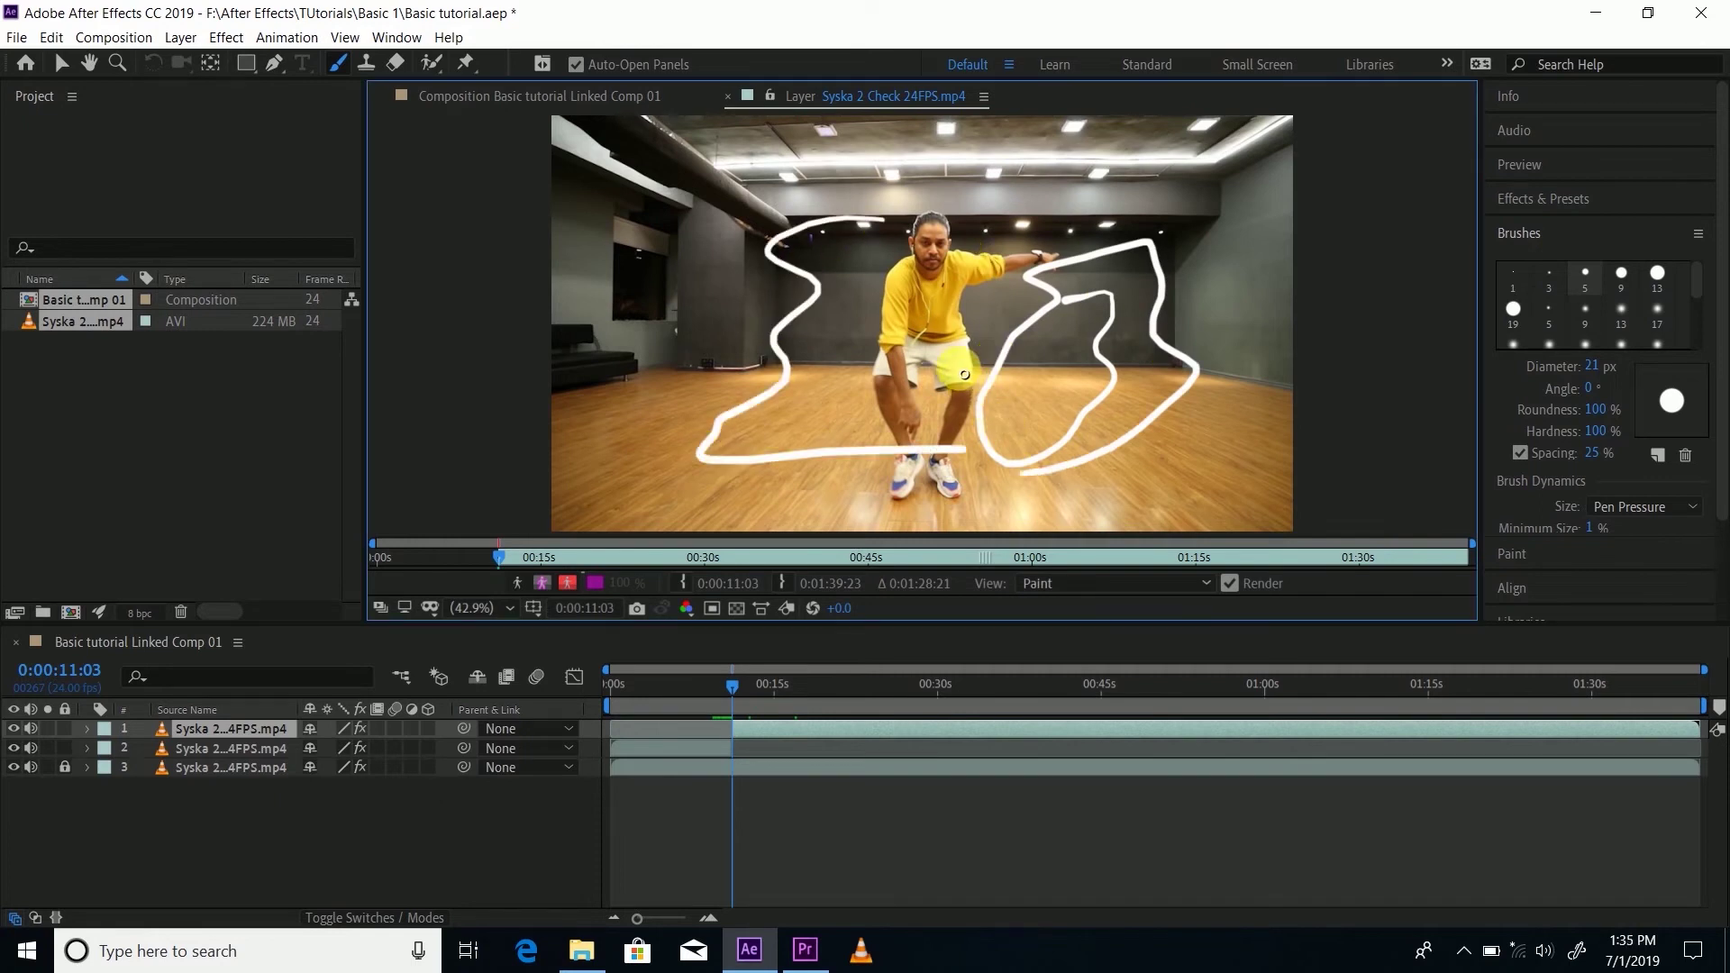
{"action": "key", "text": "ctrl+z"}
{"action": "key", "text": "ctrl+z"}
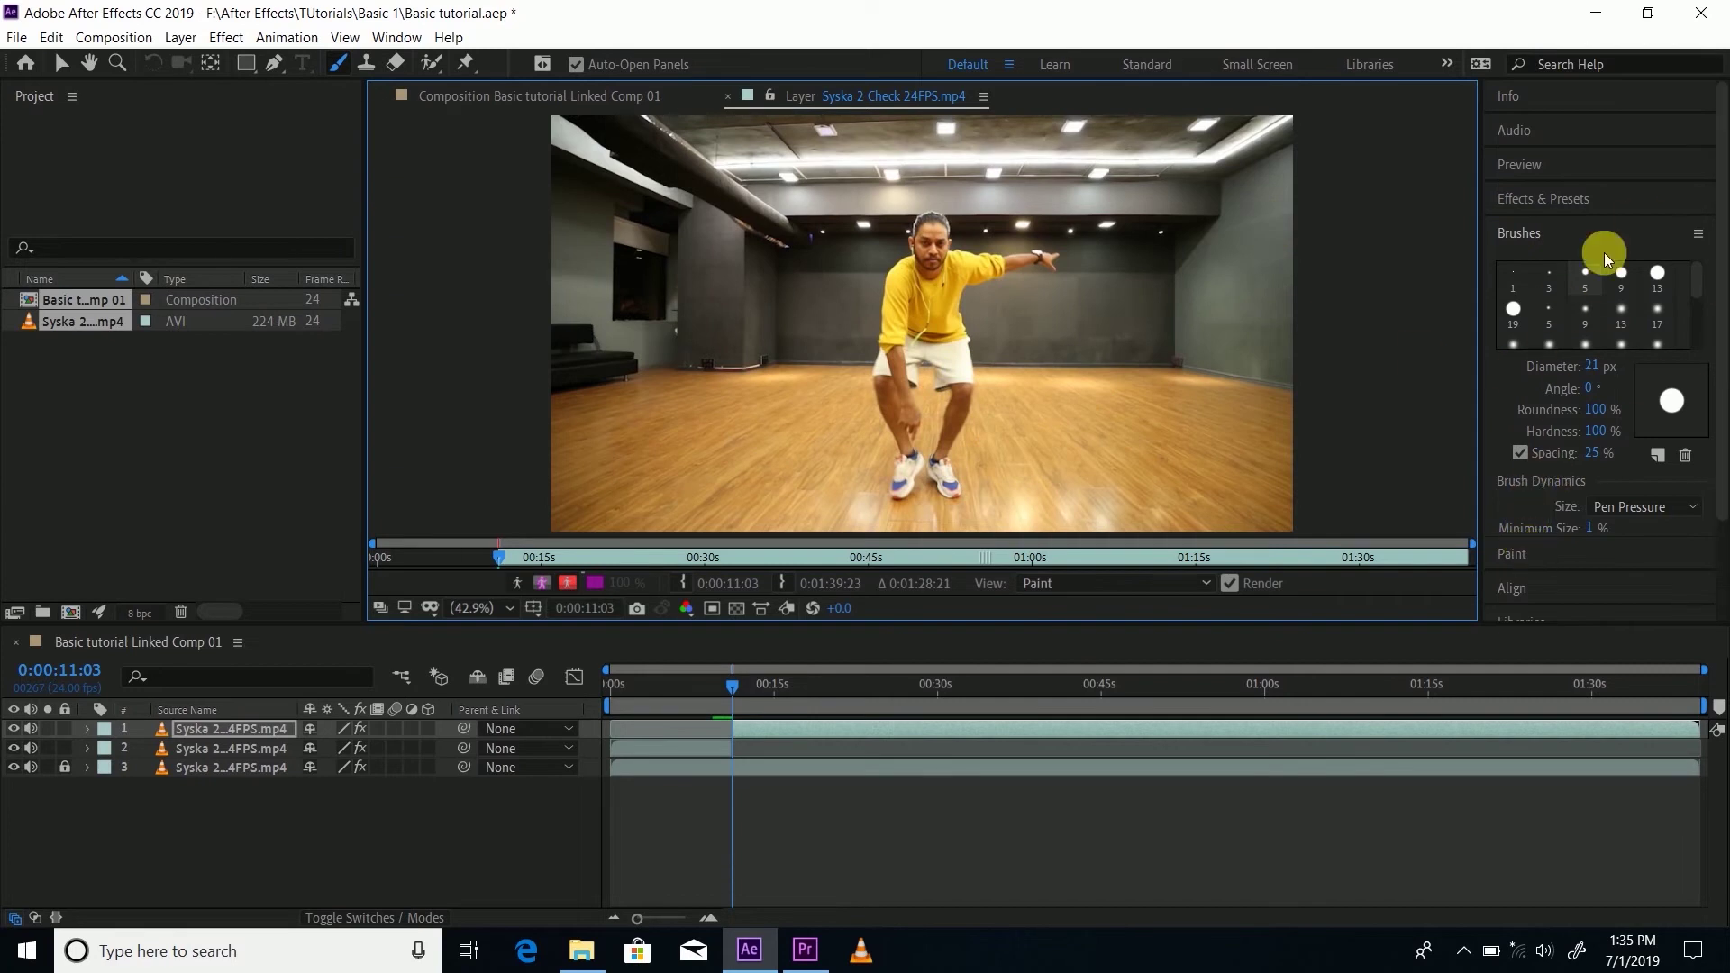
Step: Show the paint settings, try a looping white stroke around the dancer, and undo it
{"action": "left_click", "coordinate": [1531, 236]}
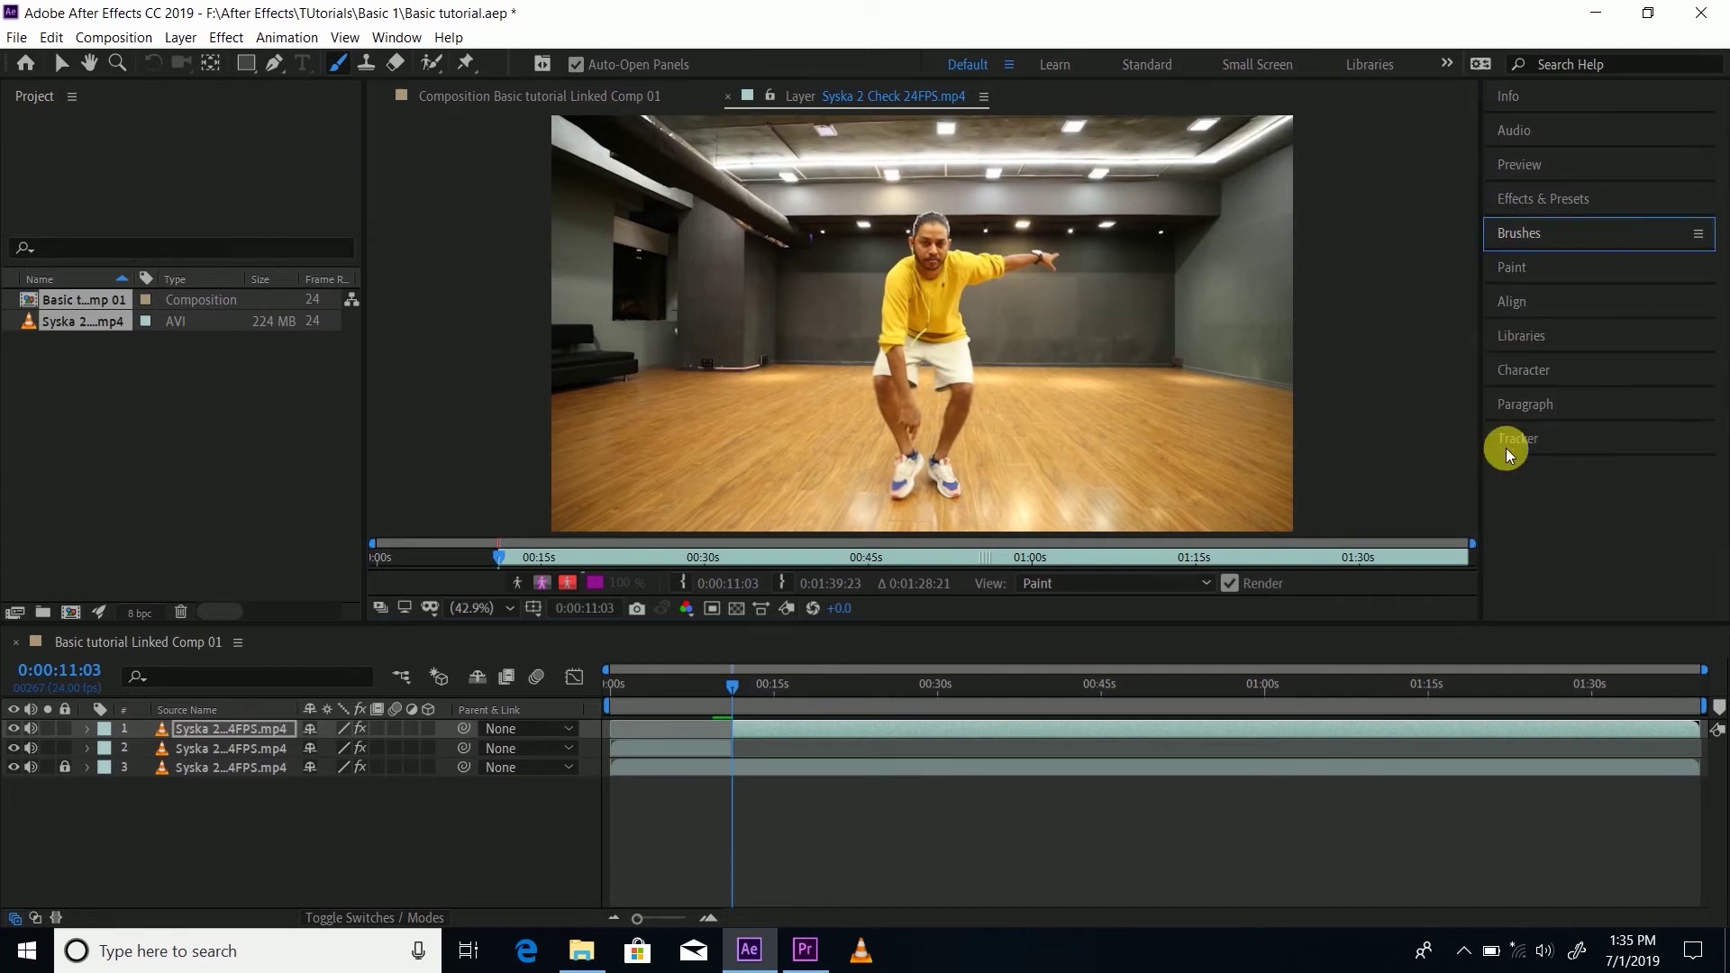
{"action": "left_click", "coordinate": [1527, 265]}
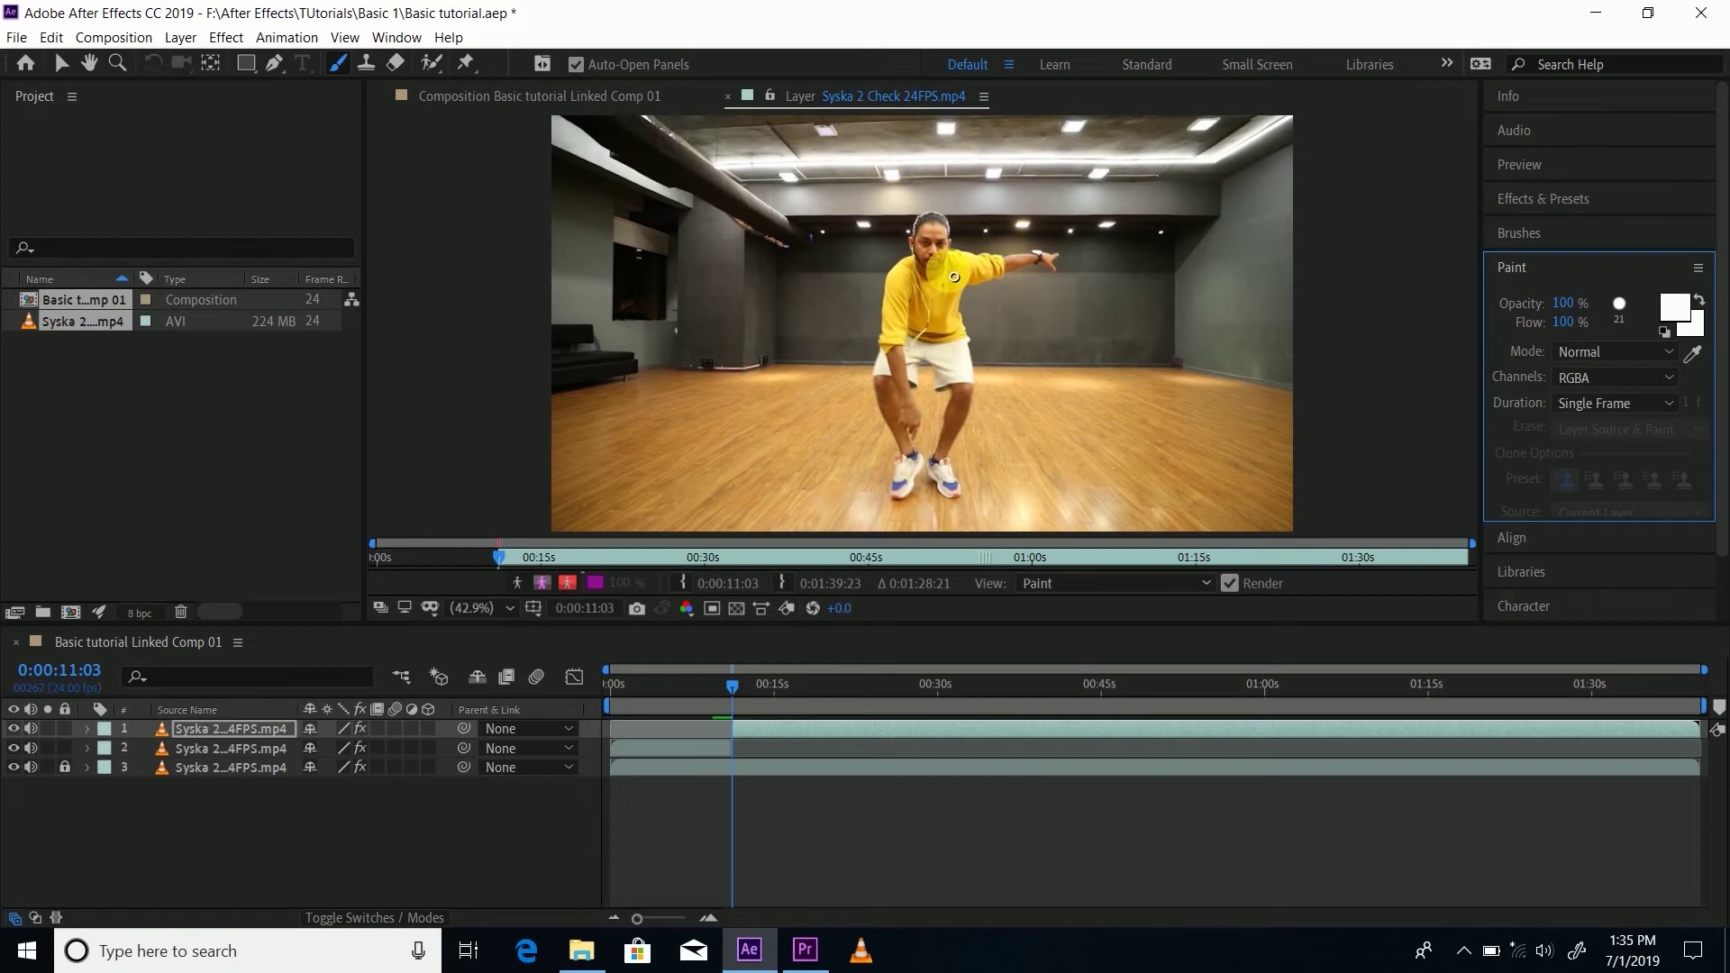
{"action": "mouse_move", "coordinate": [1096, 312]}
{"action": "left_mouse_down"}
{"action": "mouse_move", "coordinate": [857, 406]}
{"action": "mouse_move", "coordinate": [1174, 305]}
{"action": "left_mouse_up"}
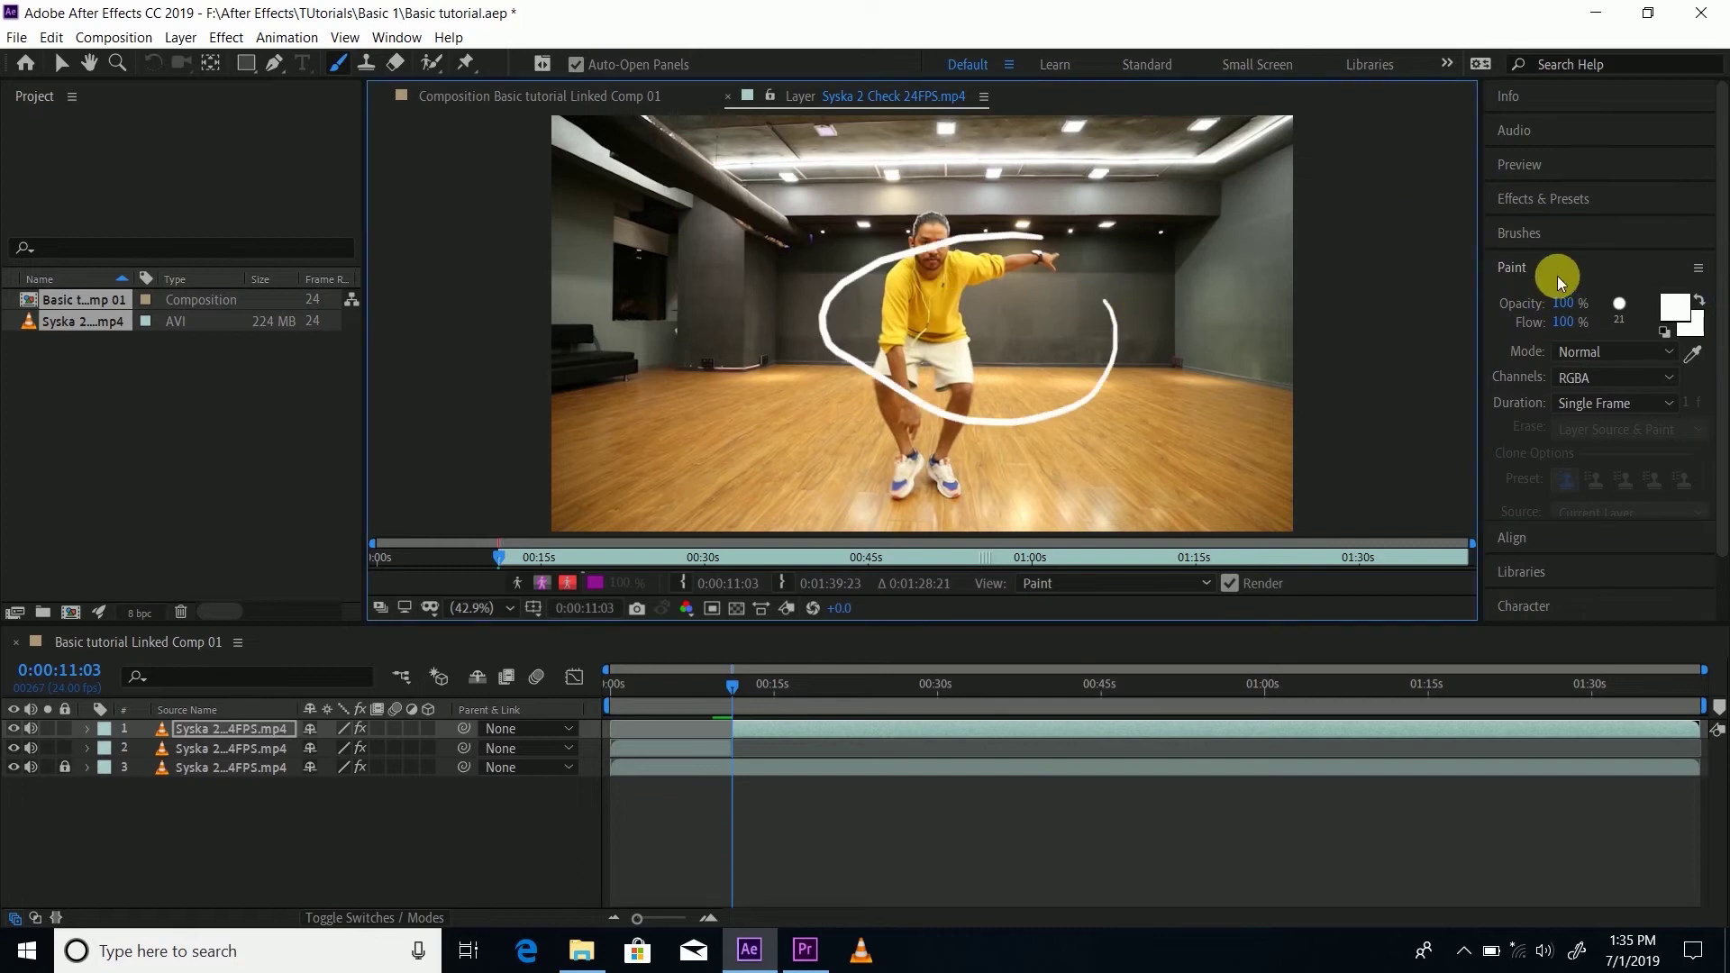
{"action": "key", "text": "ctrl+z"}
Step: Show the brush presets, try several hard and soft round tips, and choose Hard Round 13 pixels
{"action": "left_click", "coordinate": [1530, 234]}
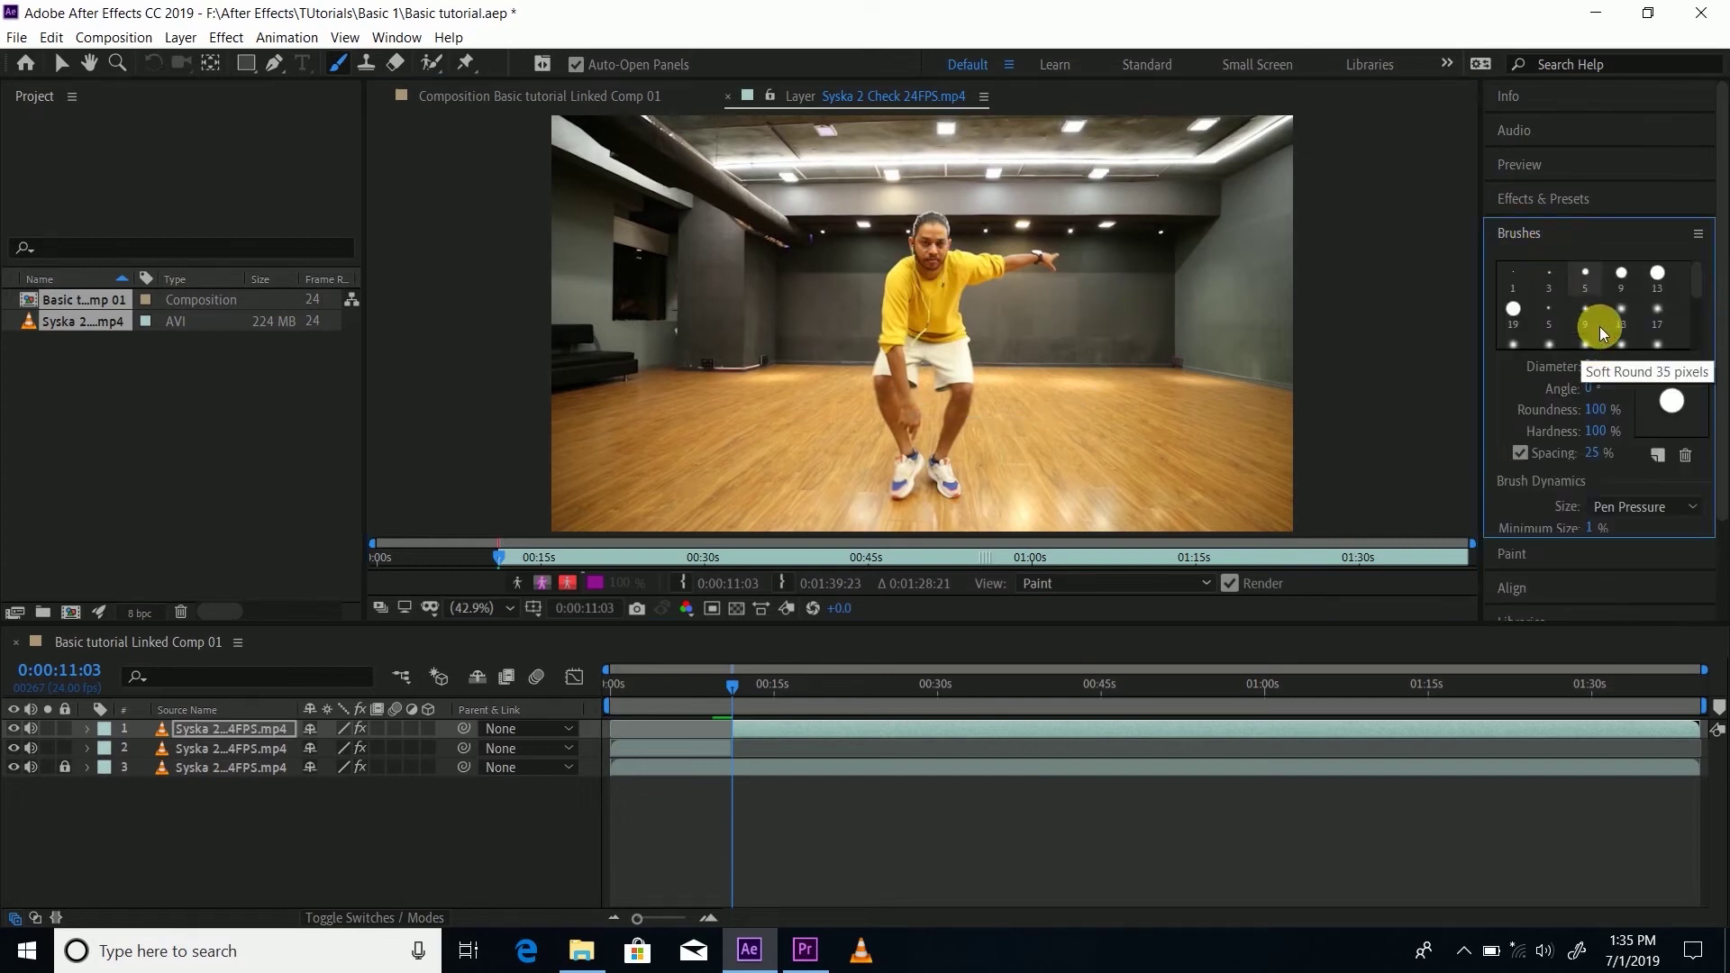
{"action": "left_click", "coordinate": [1621, 273]}
{"action": "left_click", "coordinate": [1632, 311]}
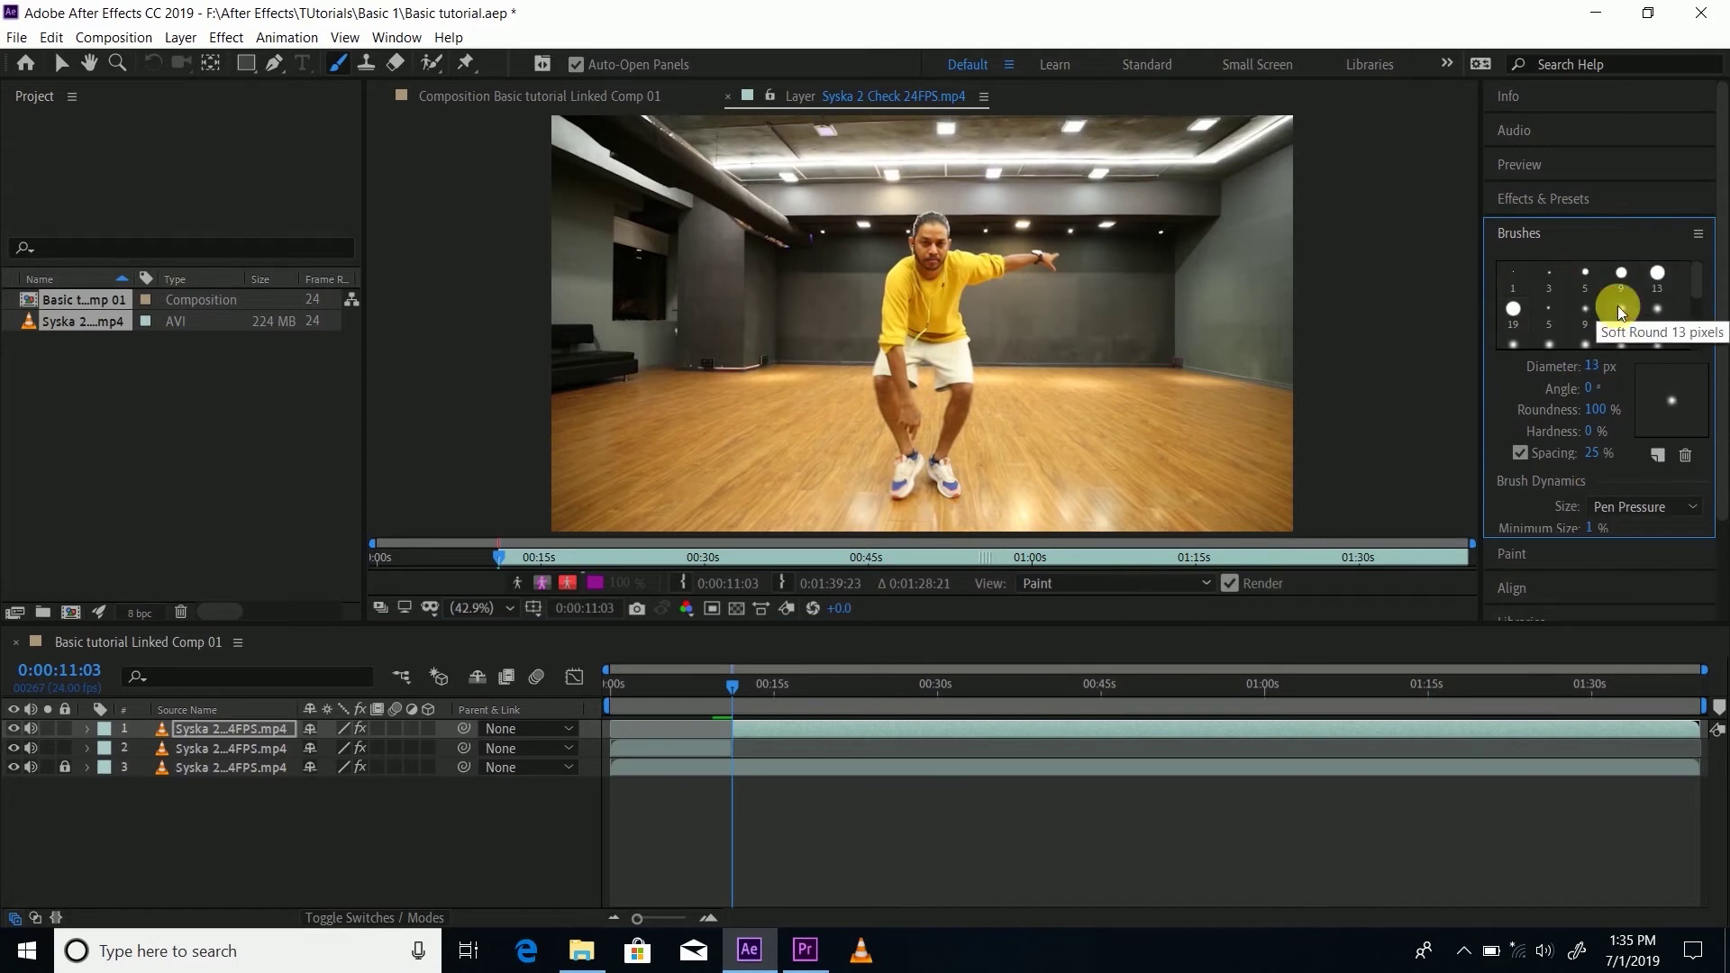
{"action": "left_click", "coordinate": [1515, 307]}
{"action": "left_click", "coordinate": [1622, 308]}
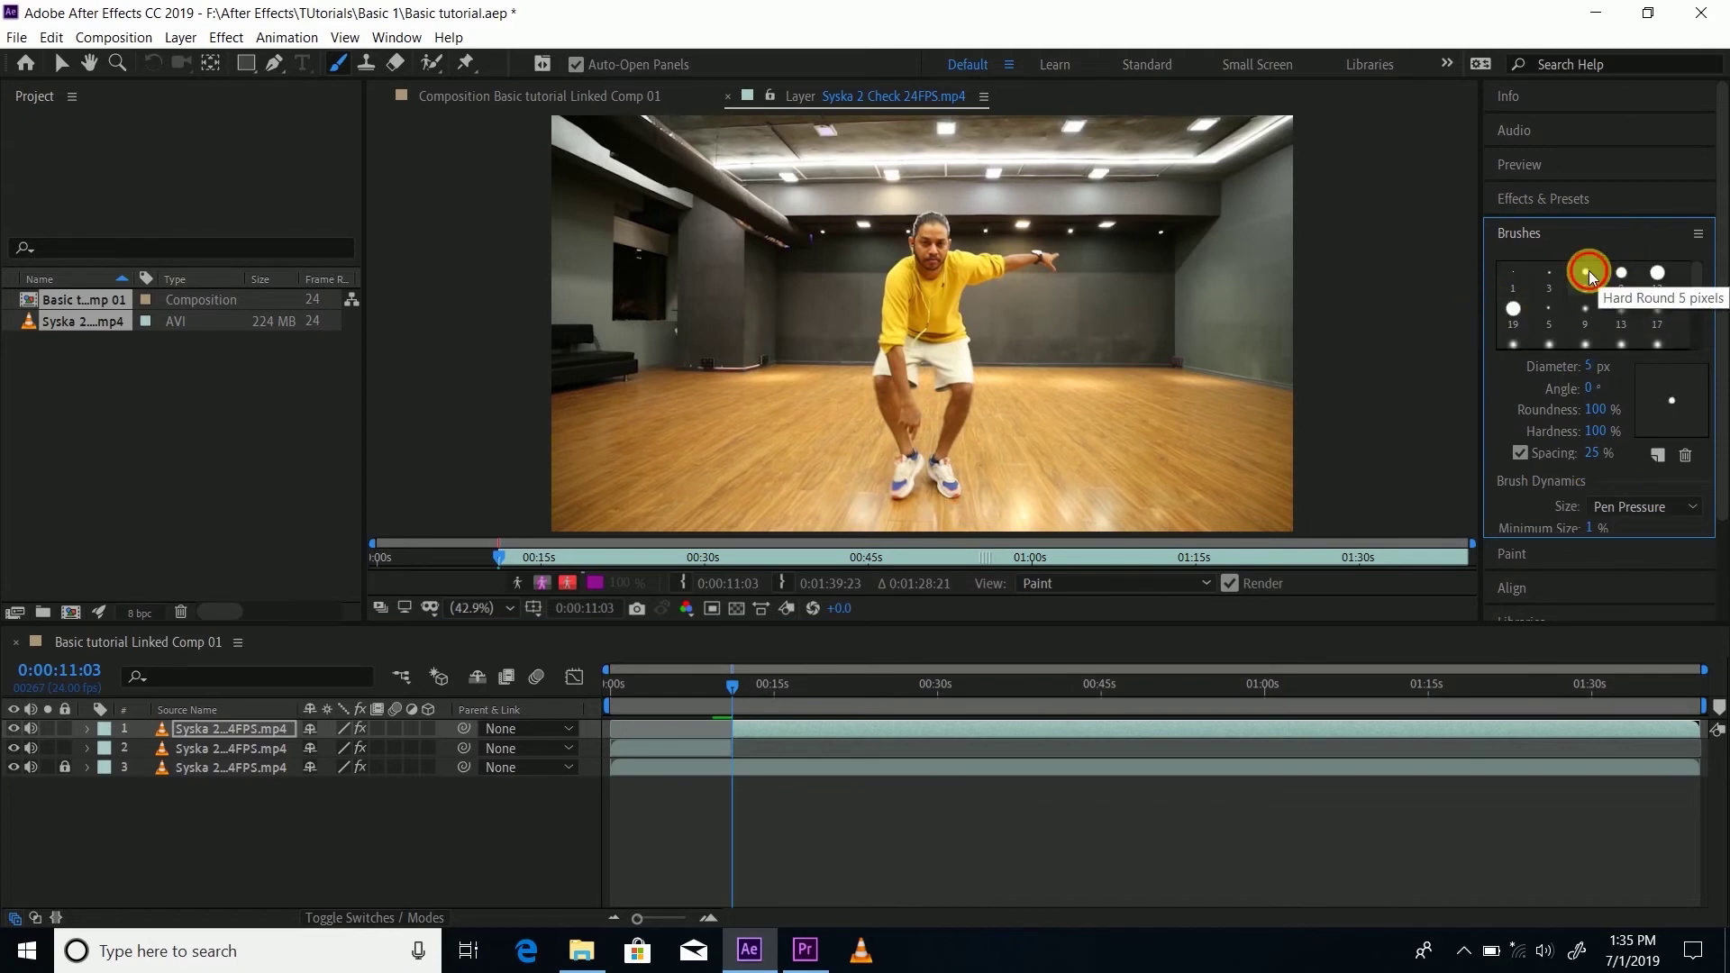
{"action": "left_click", "coordinate": [1585, 273]}
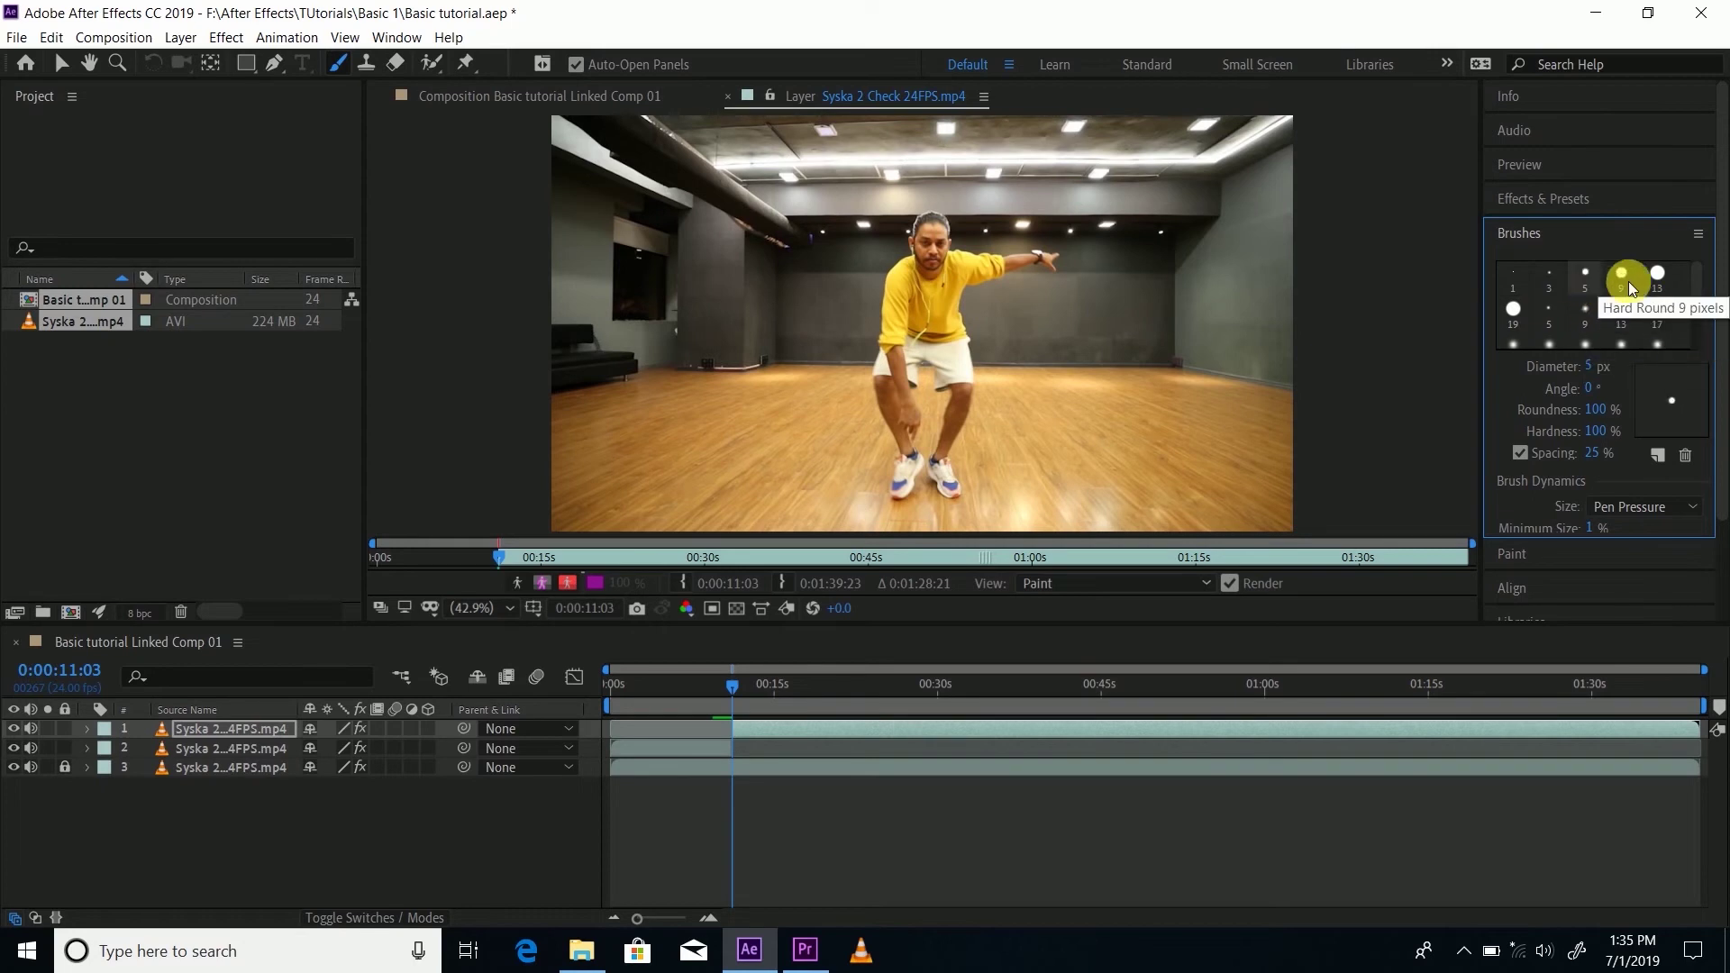
{"action": "left_click", "coordinate": [1585, 273]}
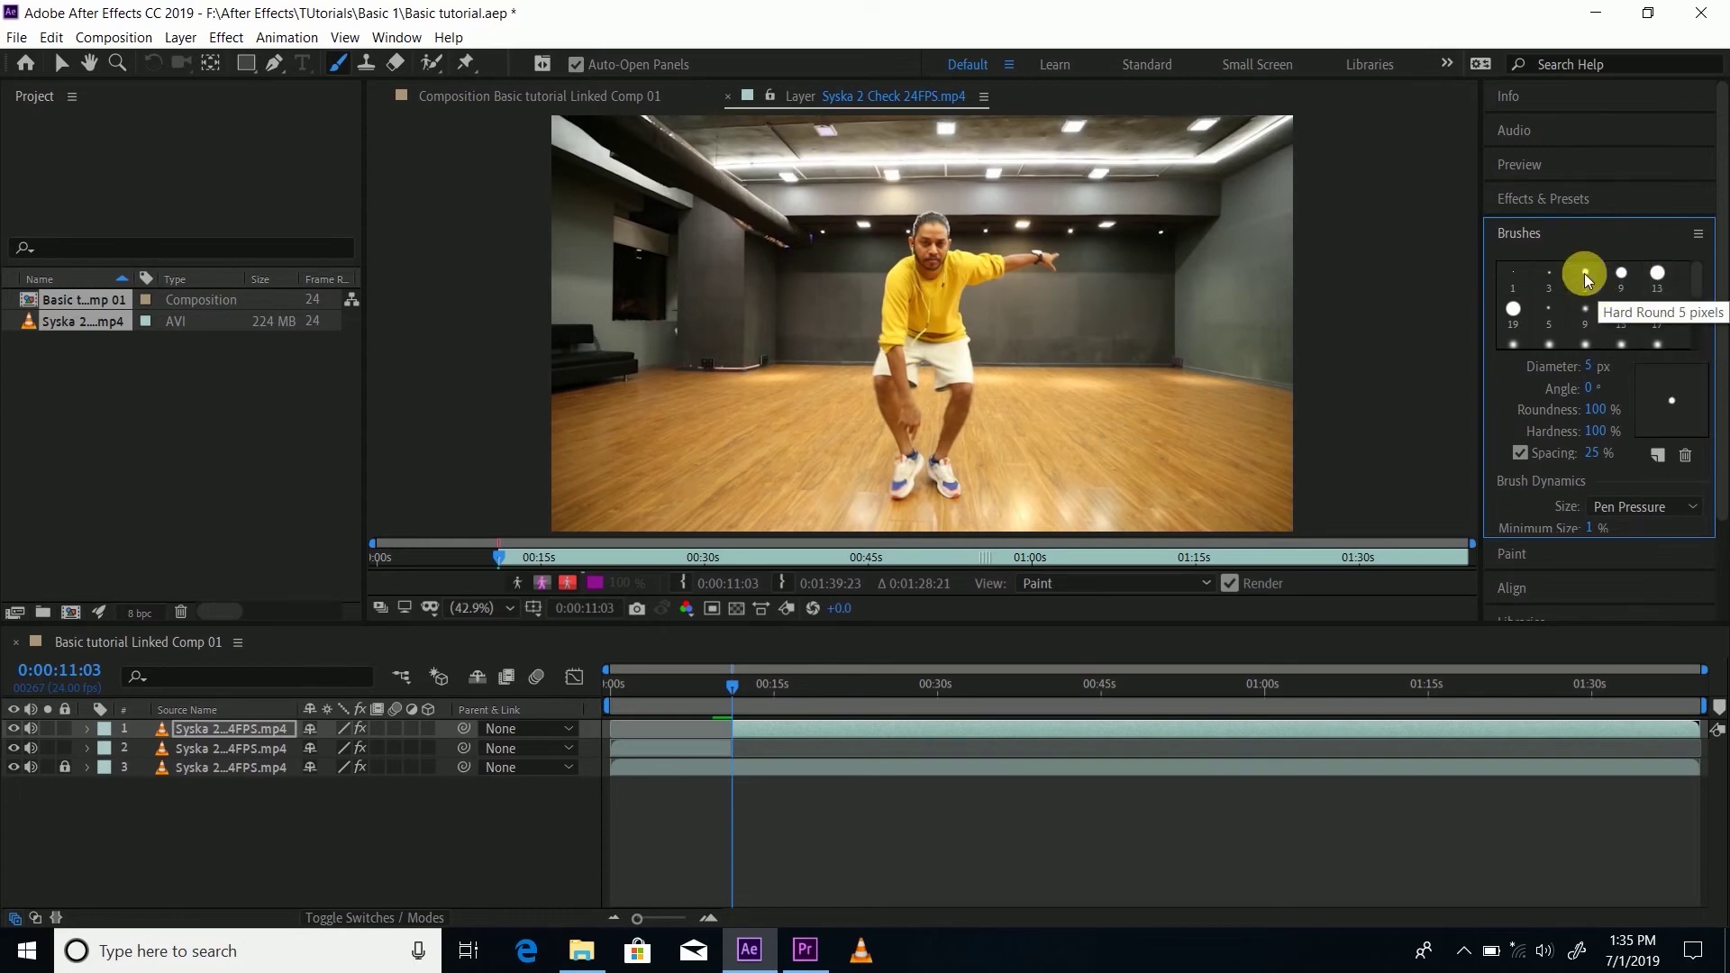
{"action": "left_click", "coordinate": [1657, 273]}
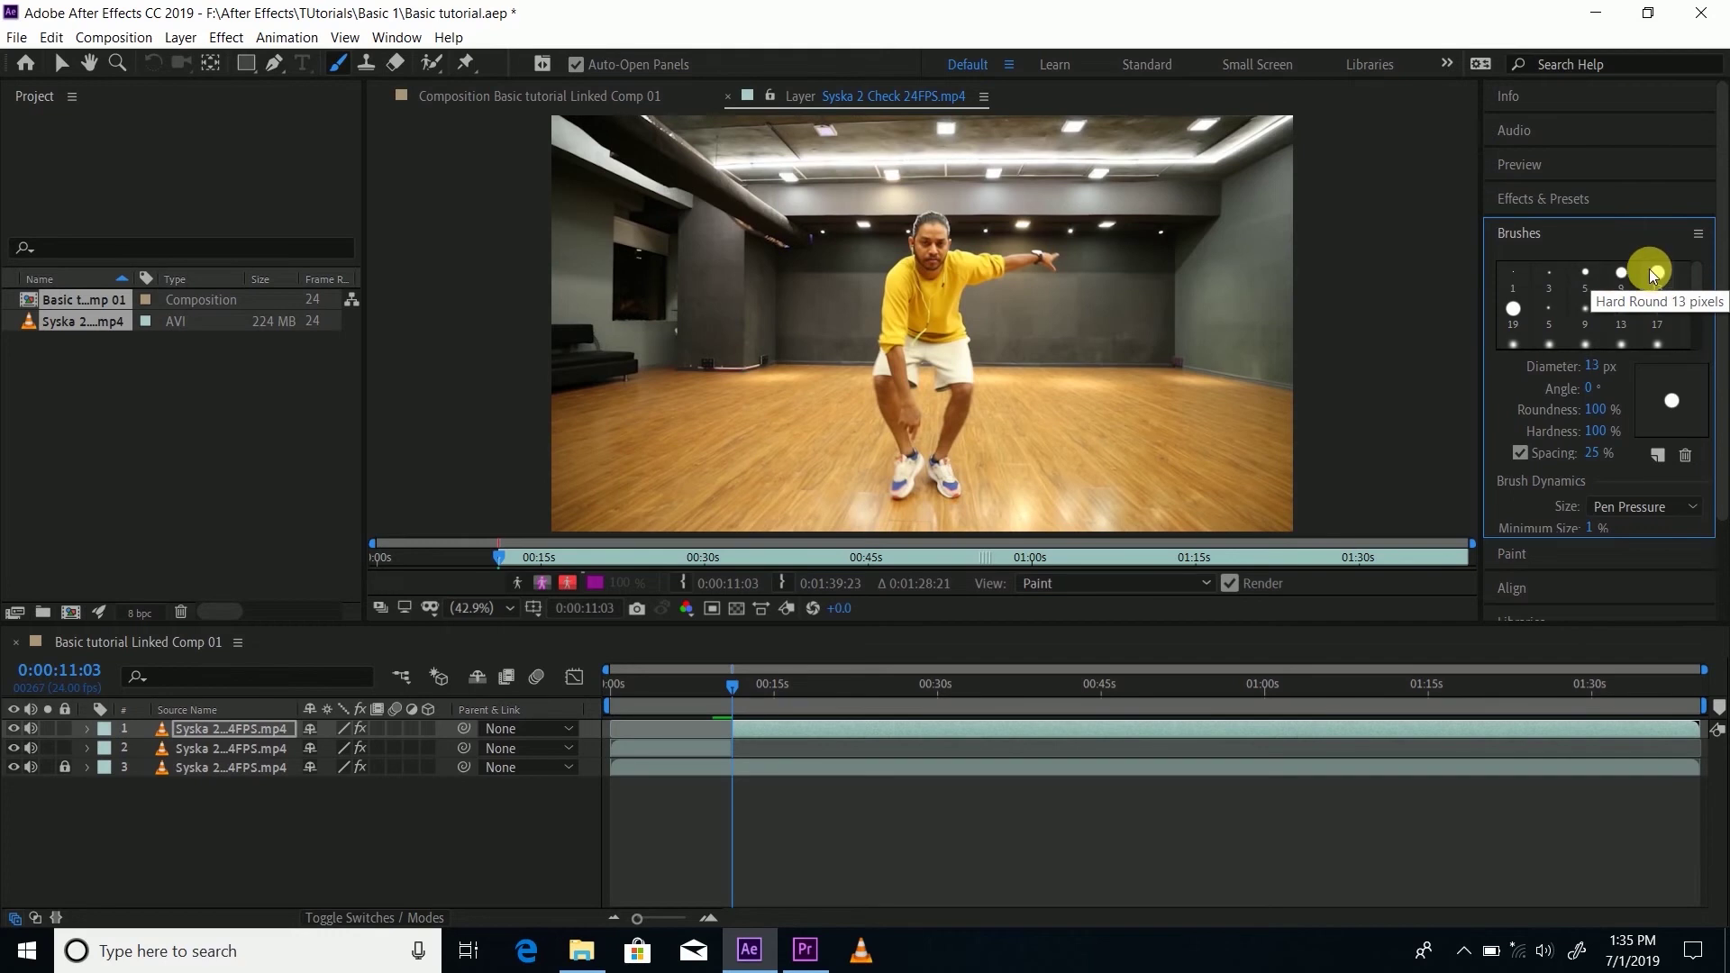
Step: Try curved white strokes across the dancer at 13 px and 55 px brush diameters and undo both
{"action": "mouse_move", "coordinate": [1207, 248]}
{"action": "left_mouse_down"}
{"action": "mouse_move", "coordinate": [1095, 348]}
{"action": "mouse_move", "coordinate": [923, 368]}
{"action": "mouse_move", "coordinate": [838, 344]}
{"action": "mouse_move", "coordinate": [838, 291]}
{"action": "mouse_move", "coordinate": [888, 254]}
{"action": "left_mouse_up"}
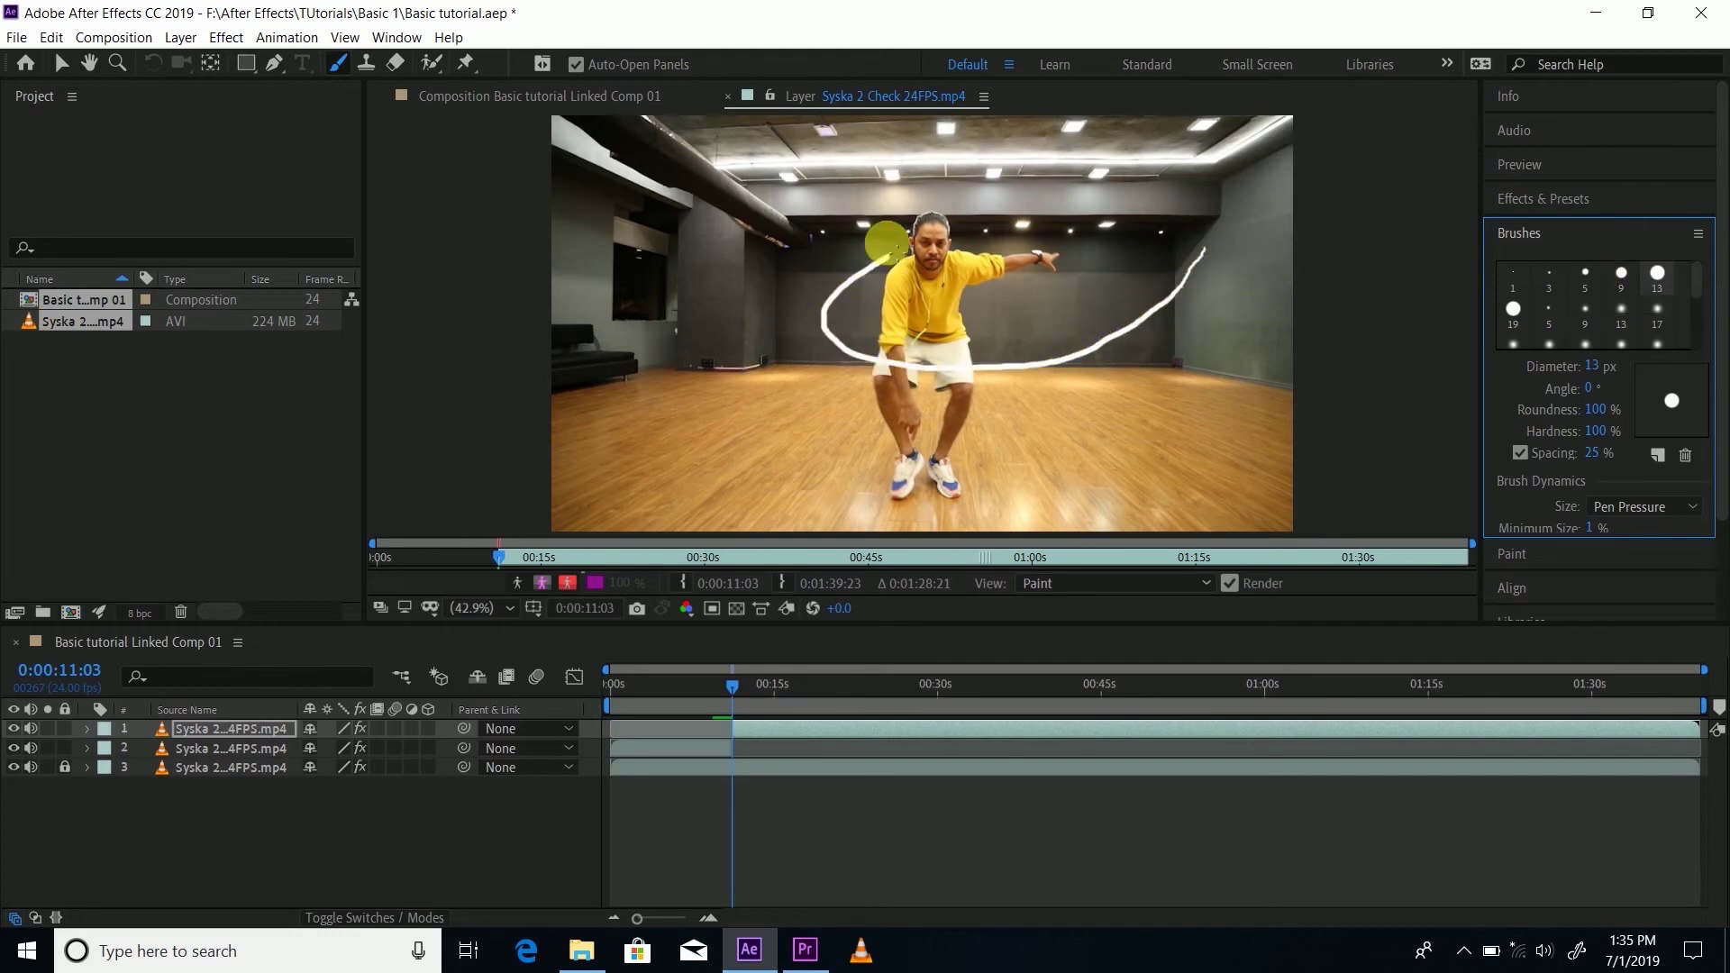
{"action": "mouse_move", "coordinate": [1178, 278]}
{"action": "left_mouse_down"}
{"action": "mouse_move", "coordinate": [1048, 297]}
{"action": "mouse_move", "coordinate": [926, 193]}
{"action": "left_mouse_up"}
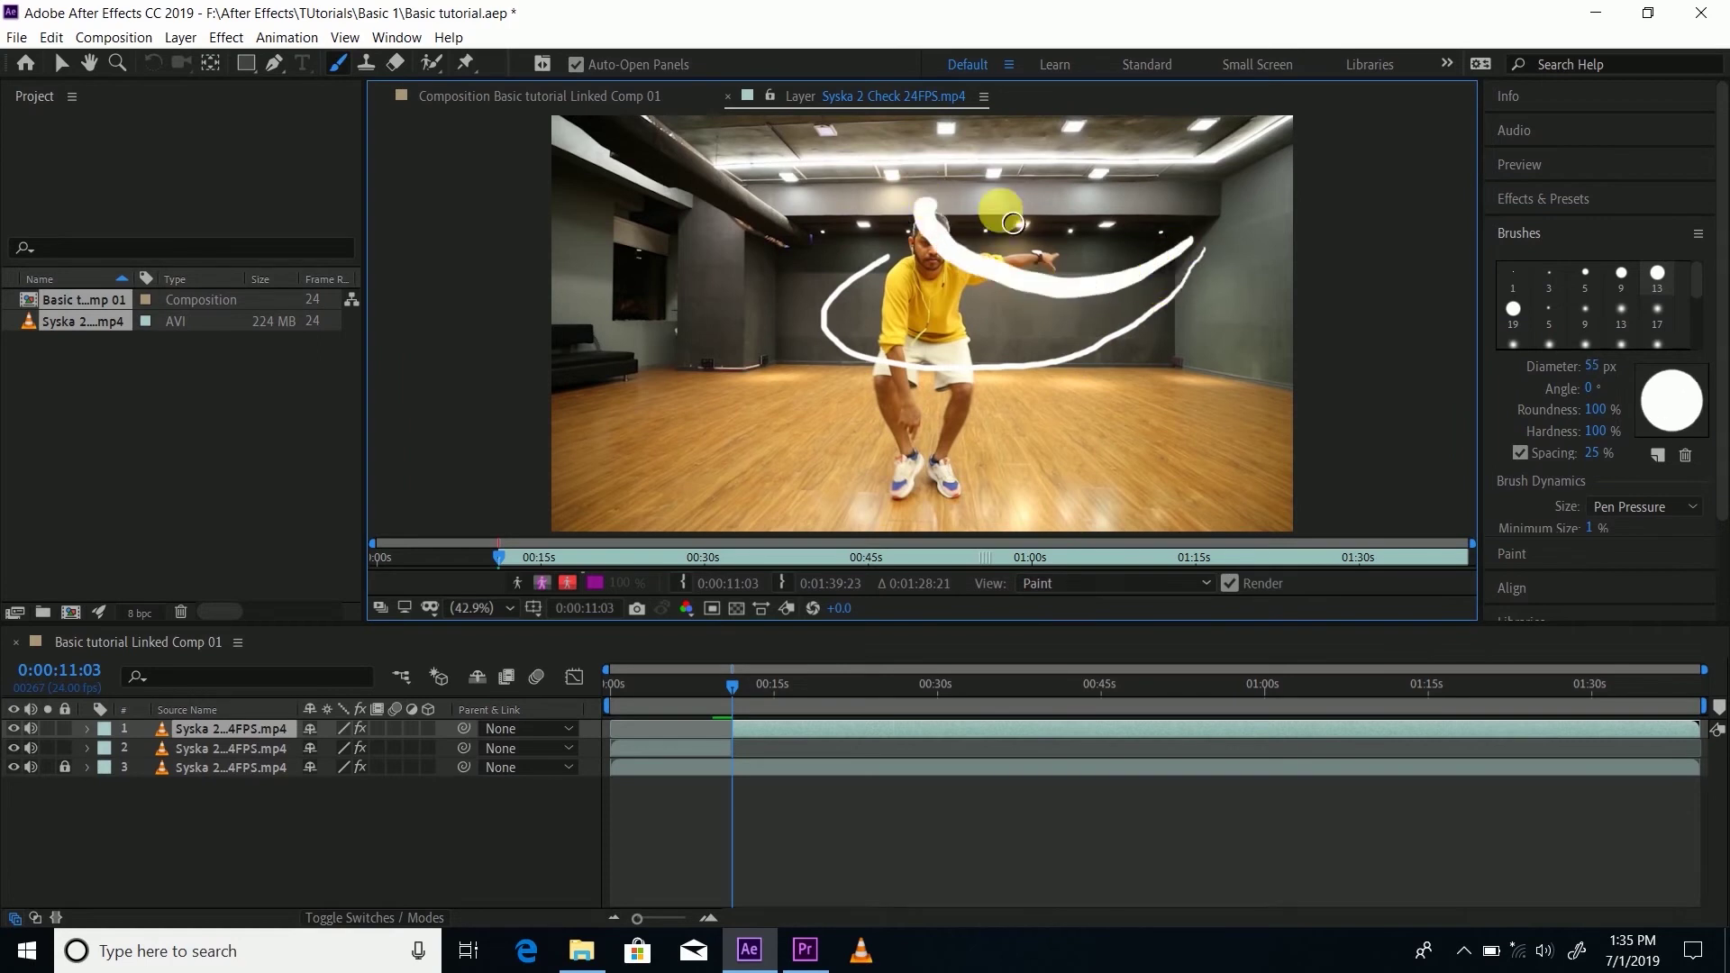
{"action": "key", "text": "ctrl+z"}
{"action": "key", "text": "ctrl+z"}
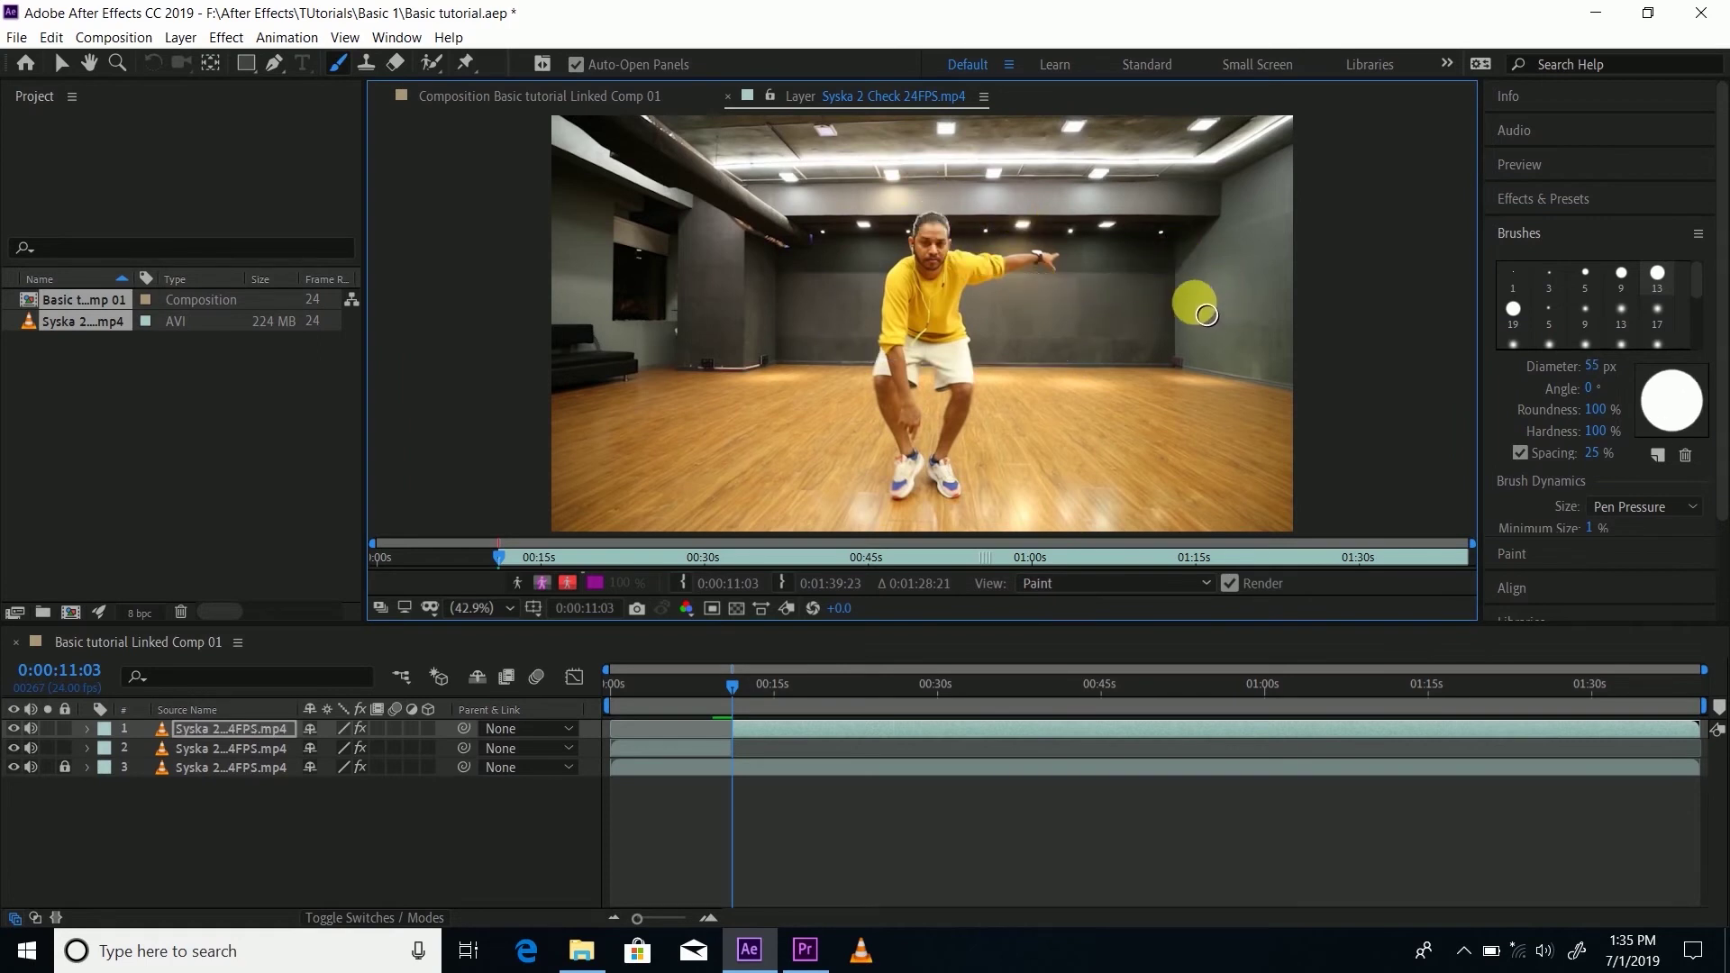
Step: Set the brush's size dynamics to Off, test it with freehand loops over the dancer, and undo the strokes
{"action": "left_click", "coordinate": [1627, 507]}
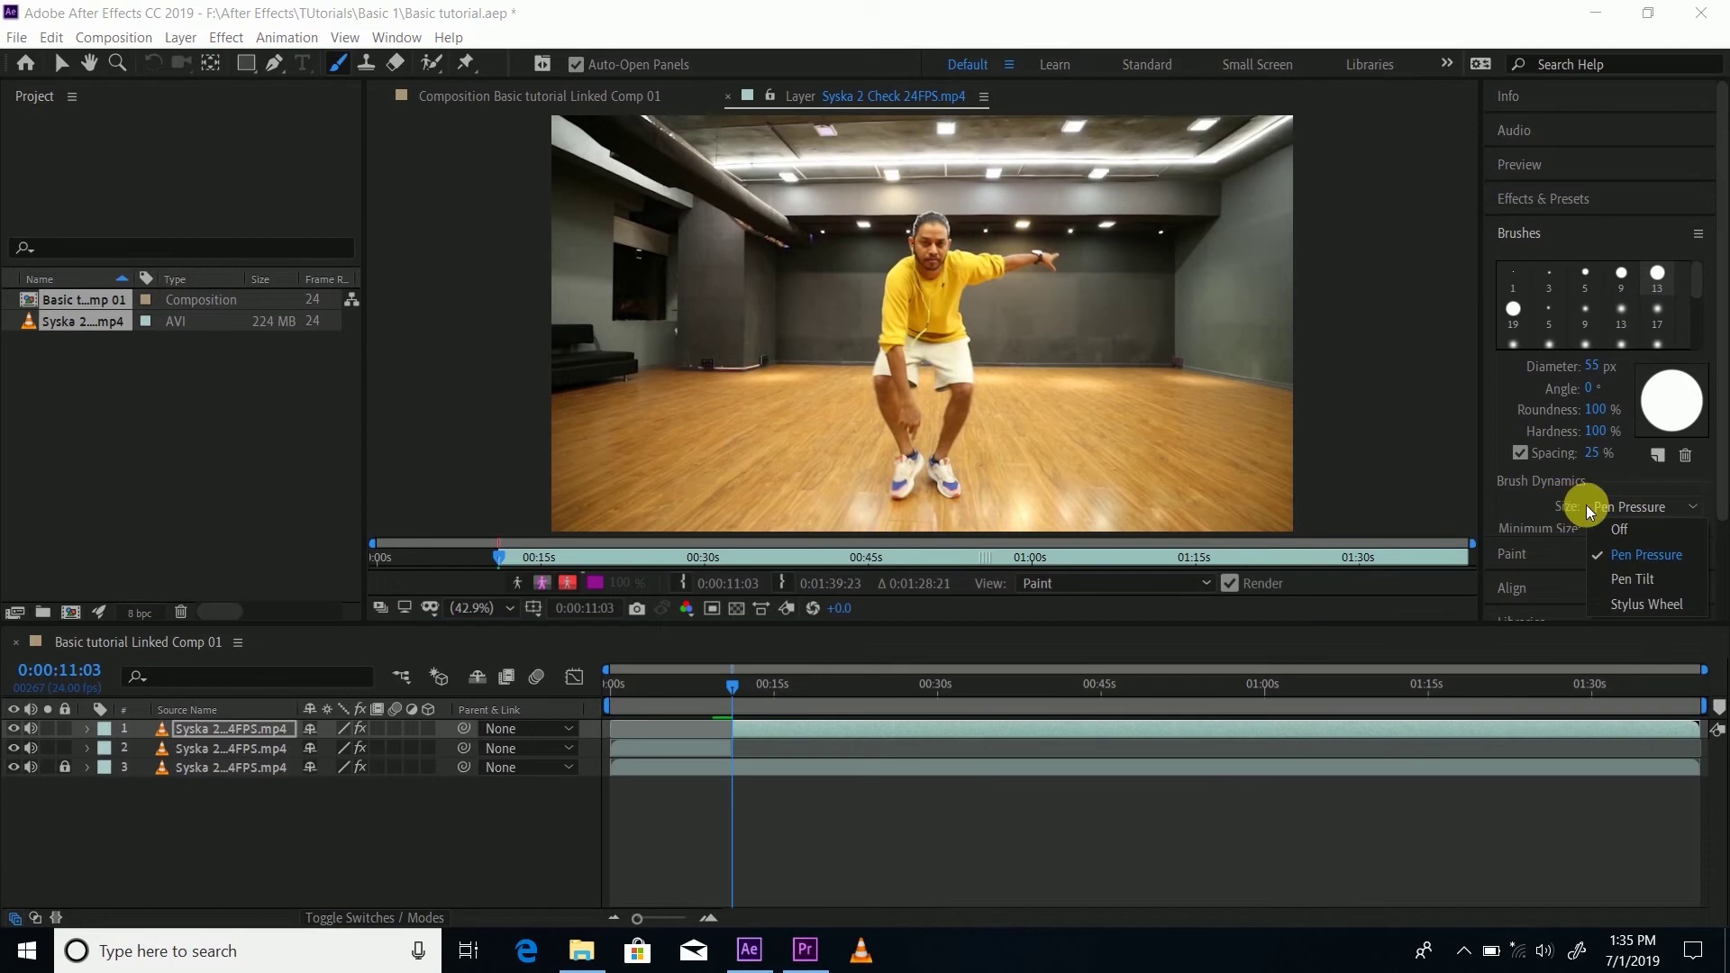
{"action": "left_click", "coordinate": [1636, 526]}
{"action": "left_click", "coordinate": [1654, 501]}
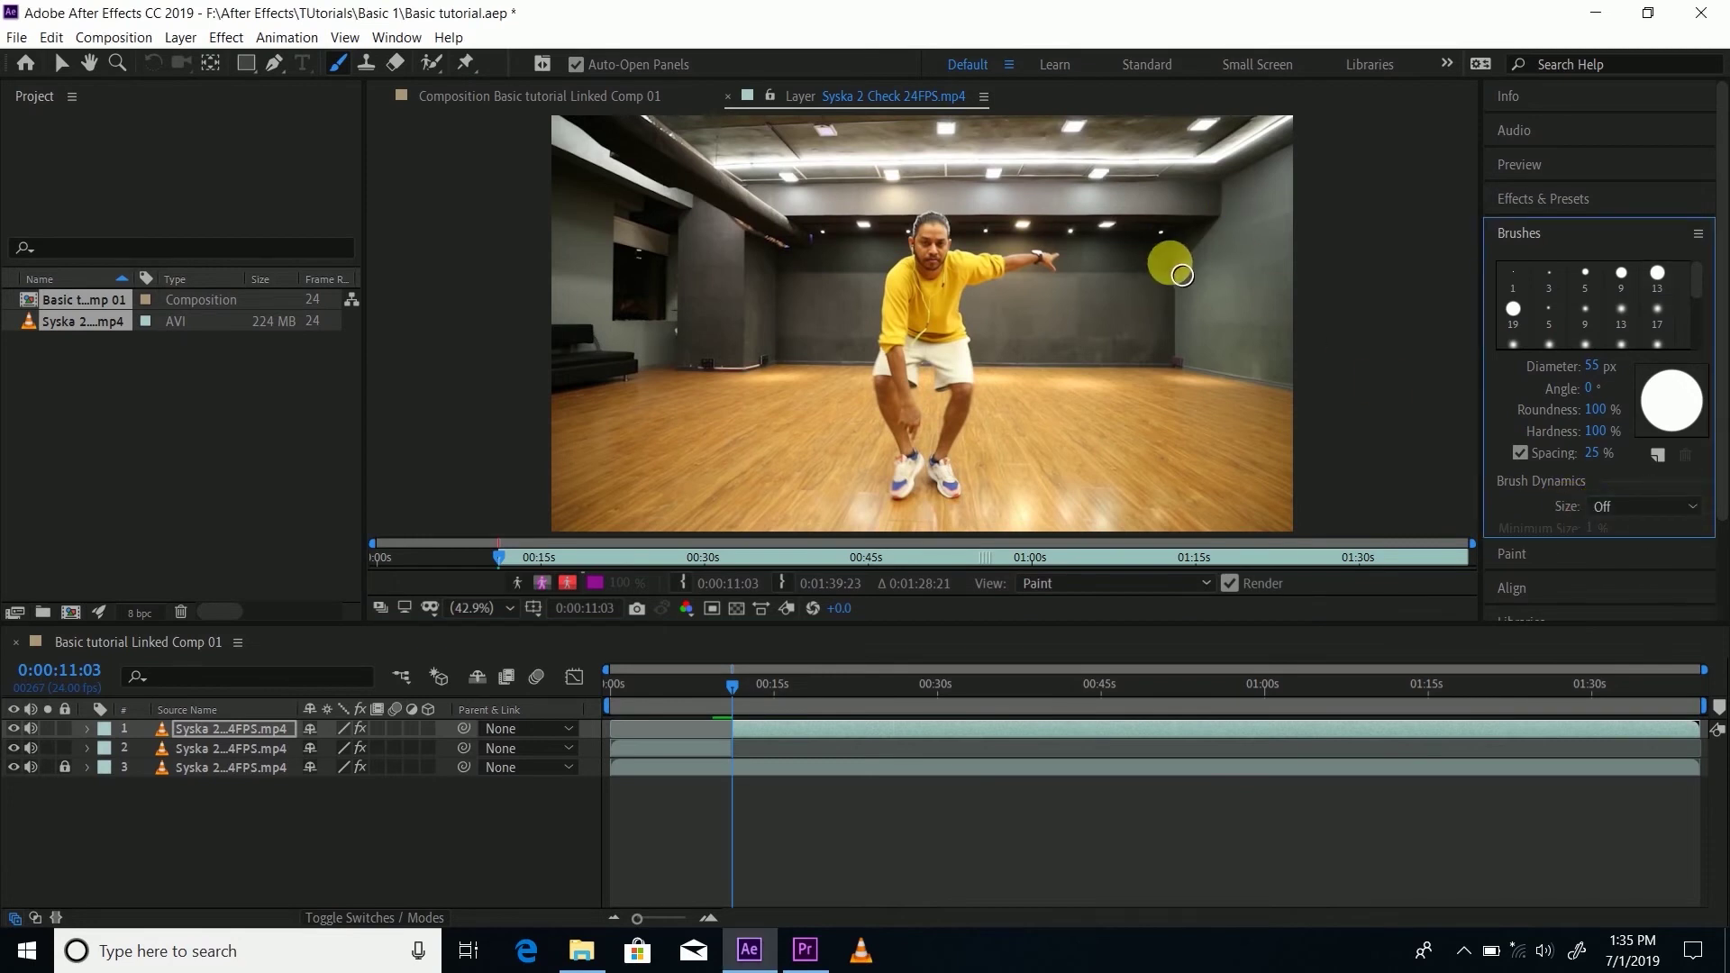
{"action": "mouse_move", "coordinate": [1148, 300]}
{"action": "left_mouse_down"}
{"action": "mouse_move", "coordinate": [817, 318]}
{"action": "mouse_move", "coordinate": [1183, 271]}
{"action": "mouse_move", "coordinate": [1021, 230]}
{"action": "mouse_move", "coordinate": [866, 224]}
{"action": "mouse_move", "coordinate": [772, 286]}
{"action": "mouse_move", "coordinate": [829, 384]}
{"action": "mouse_move", "coordinate": [1222, 340]}
{"action": "mouse_move", "coordinate": [1299, 213]}
{"action": "mouse_move", "coordinate": [910, 175]}
{"action": "mouse_move", "coordinate": [656, 240]}
{"action": "mouse_move", "coordinate": [784, 415]}
{"action": "mouse_move", "coordinate": [1016, 412]}
{"action": "mouse_move", "coordinate": [966, 466]}
{"action": "mouse_move", "coordinate": [1012, 353]}
{"action": "mouse_move", "coordinate": [1005, 196]}
{"action": "mouse_move", "coordinate": [1011, 371]}
{"action": "left_mouse_up"}
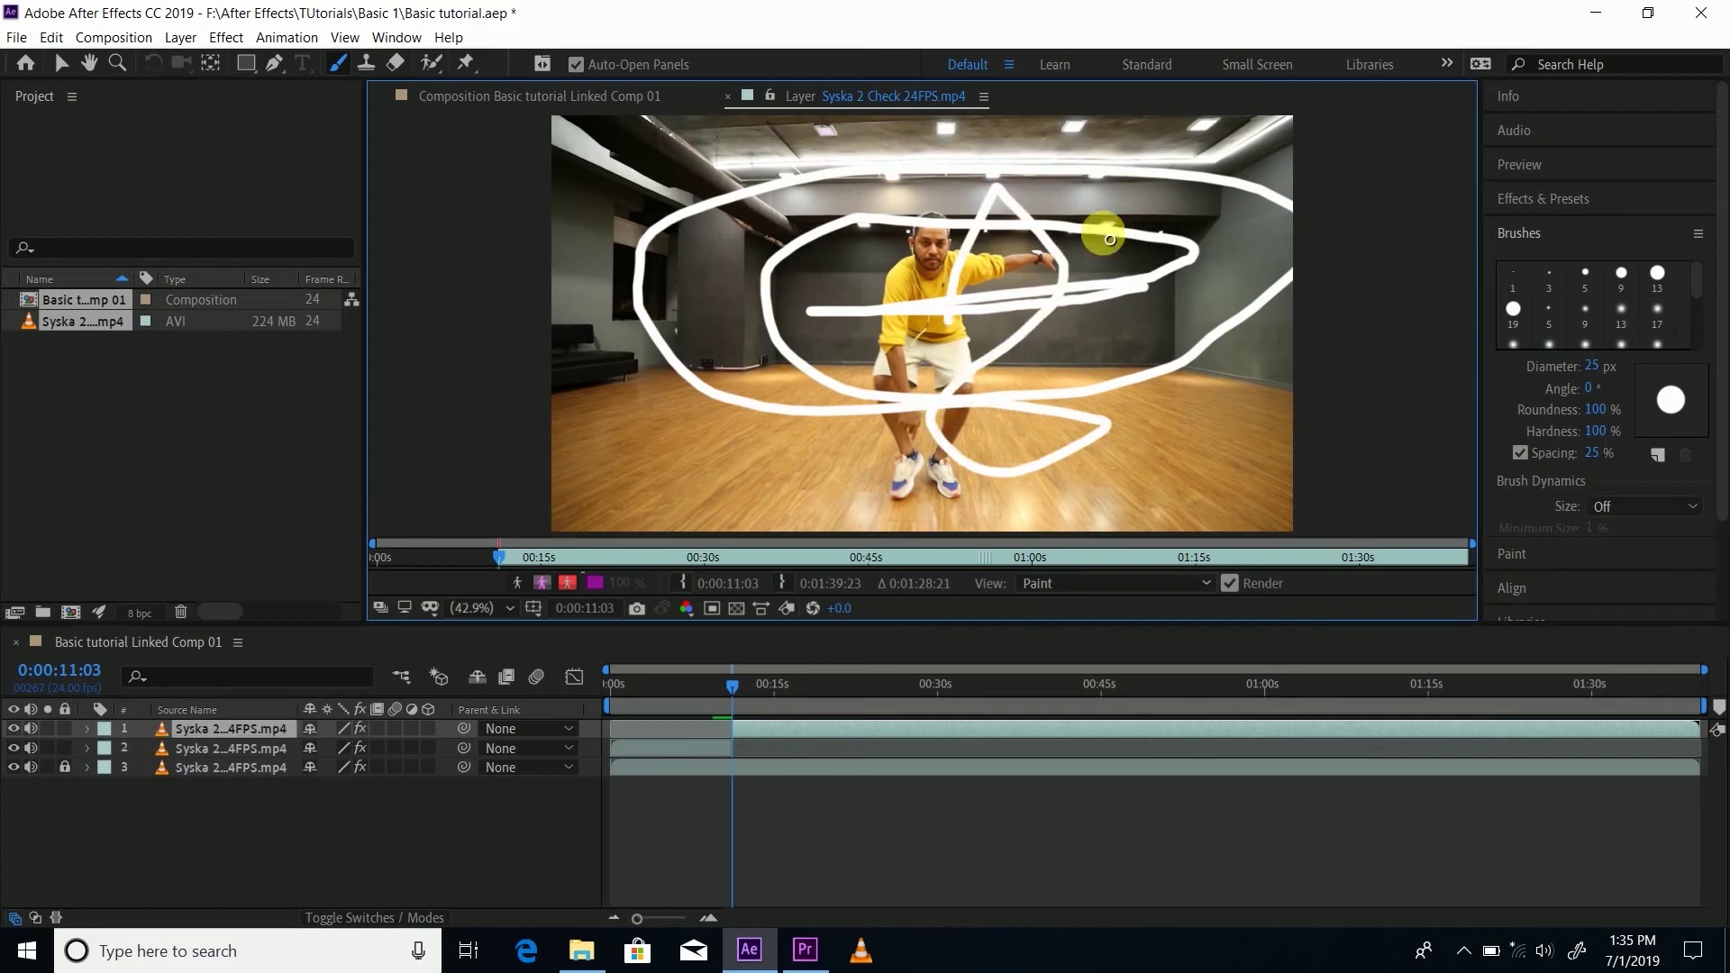
{"action": "key", "text": "ctrl+z"}
Step: Set the brush's size dynamics to Pen Pressure and paint short white strokes below the dancer's lowered hand, frame by frame from 0:00:11:03 to 0:00:11:08
{"action": "left_click", "coordinate": [1613, 506]}
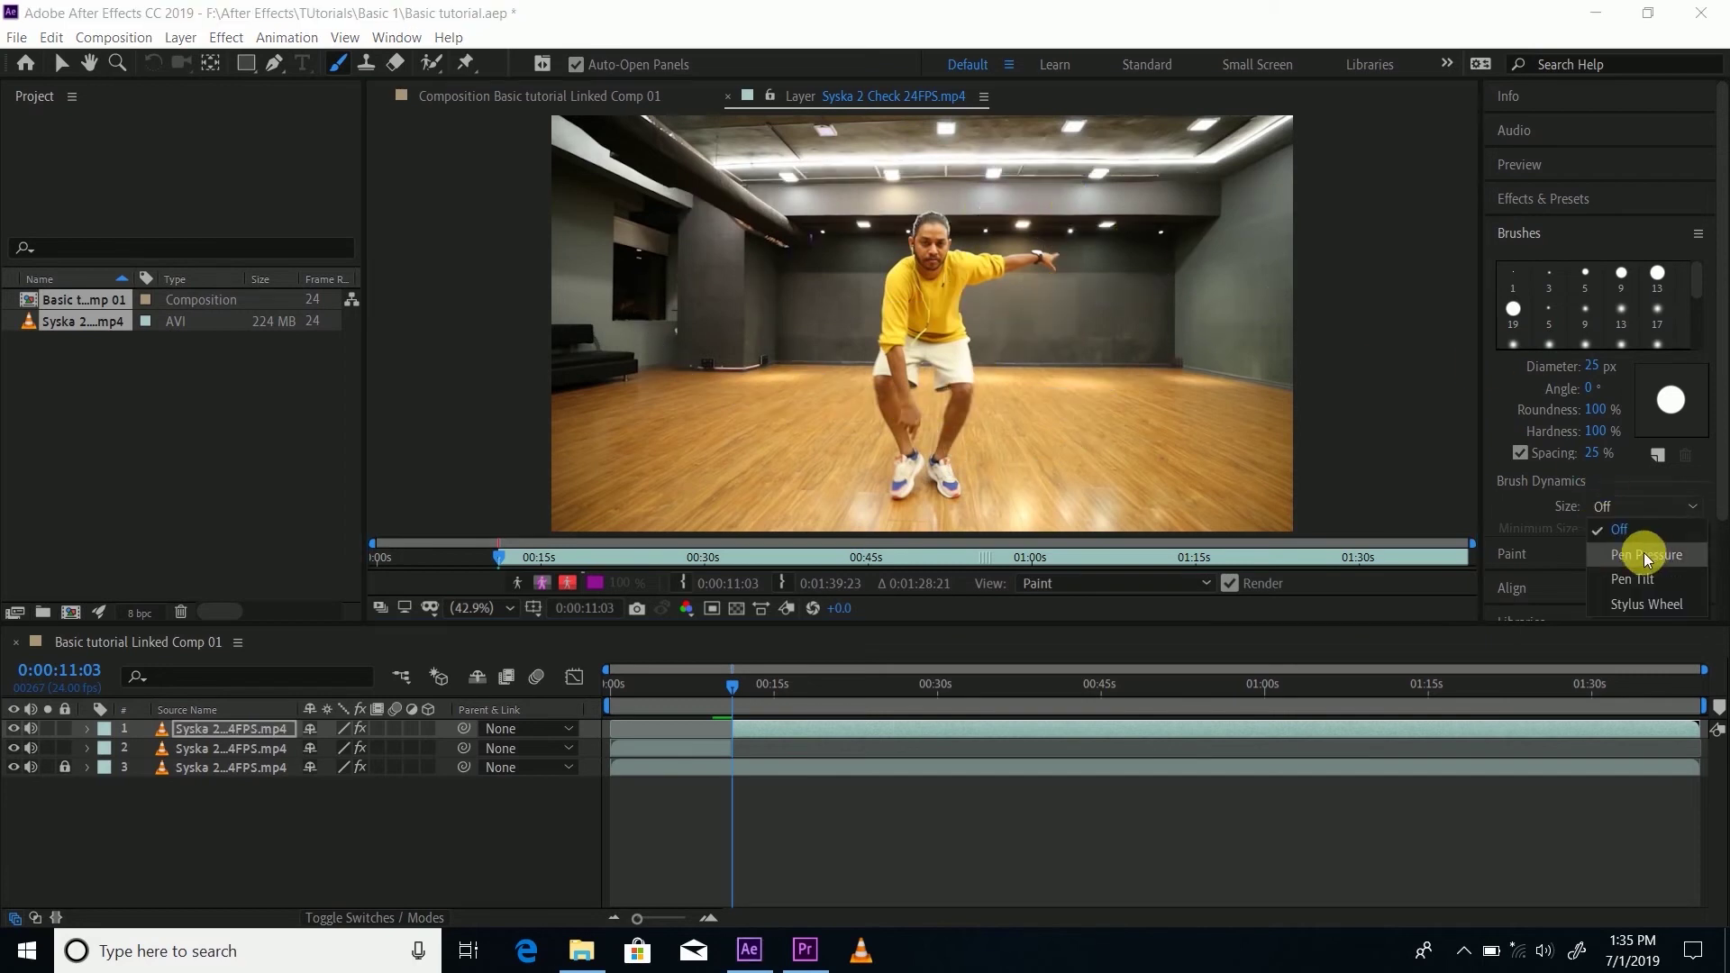
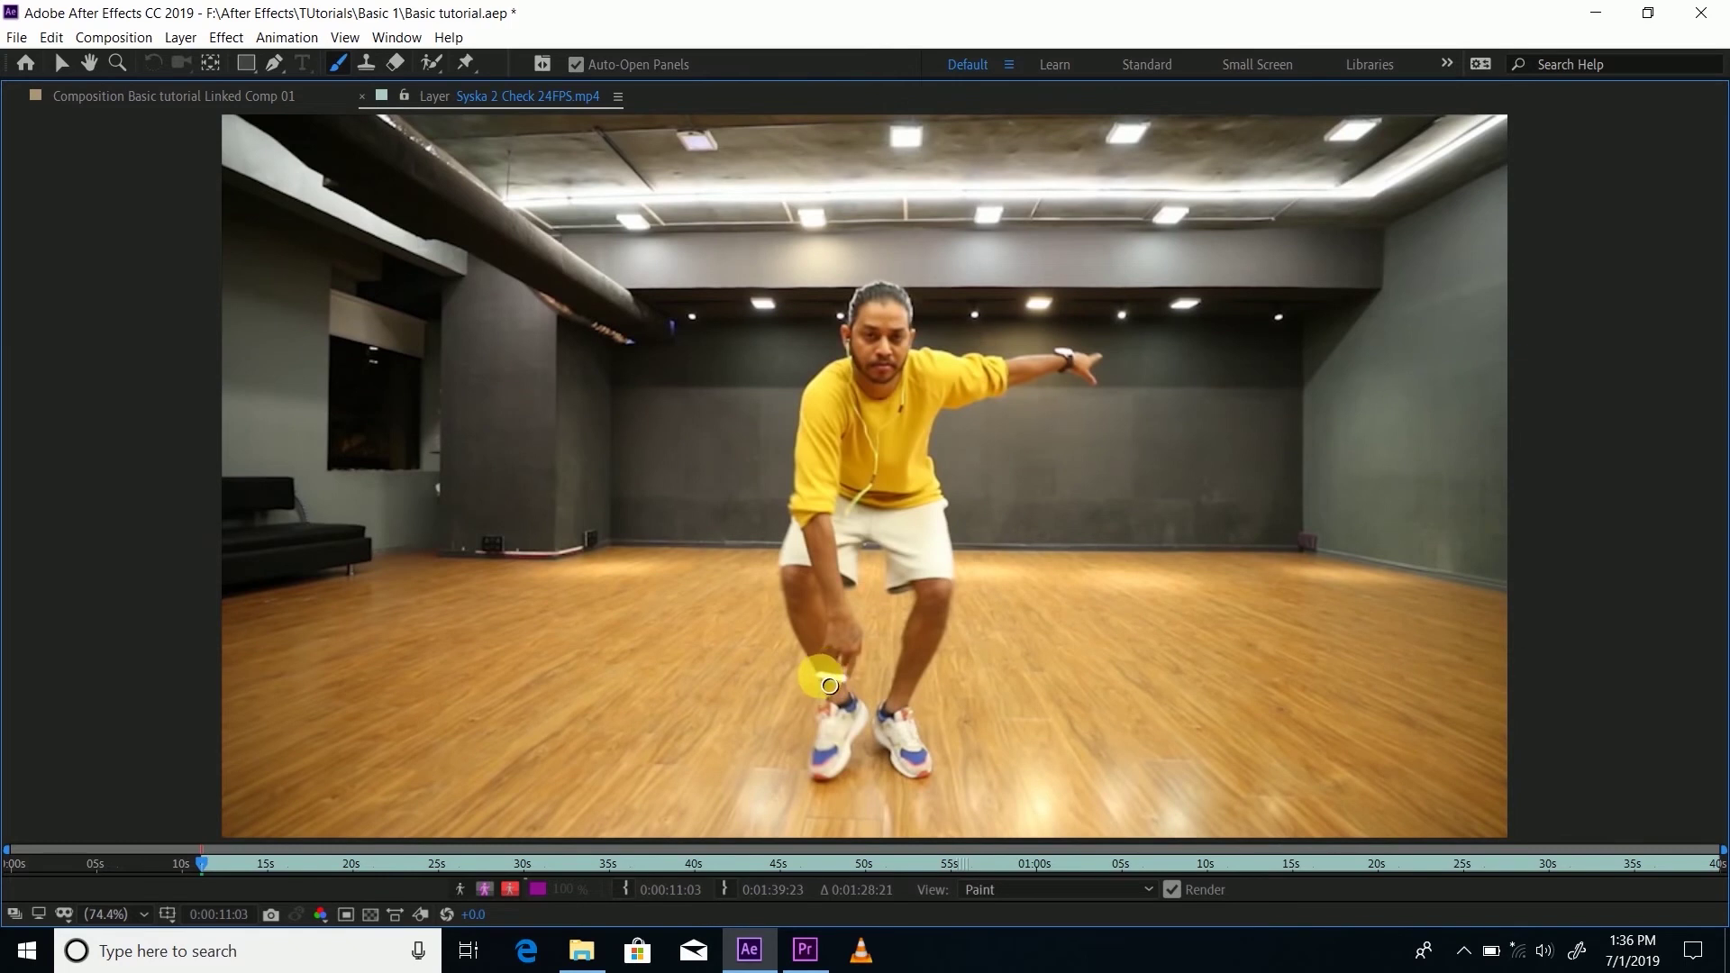
{"action": "key", "text": "Page_Down"}
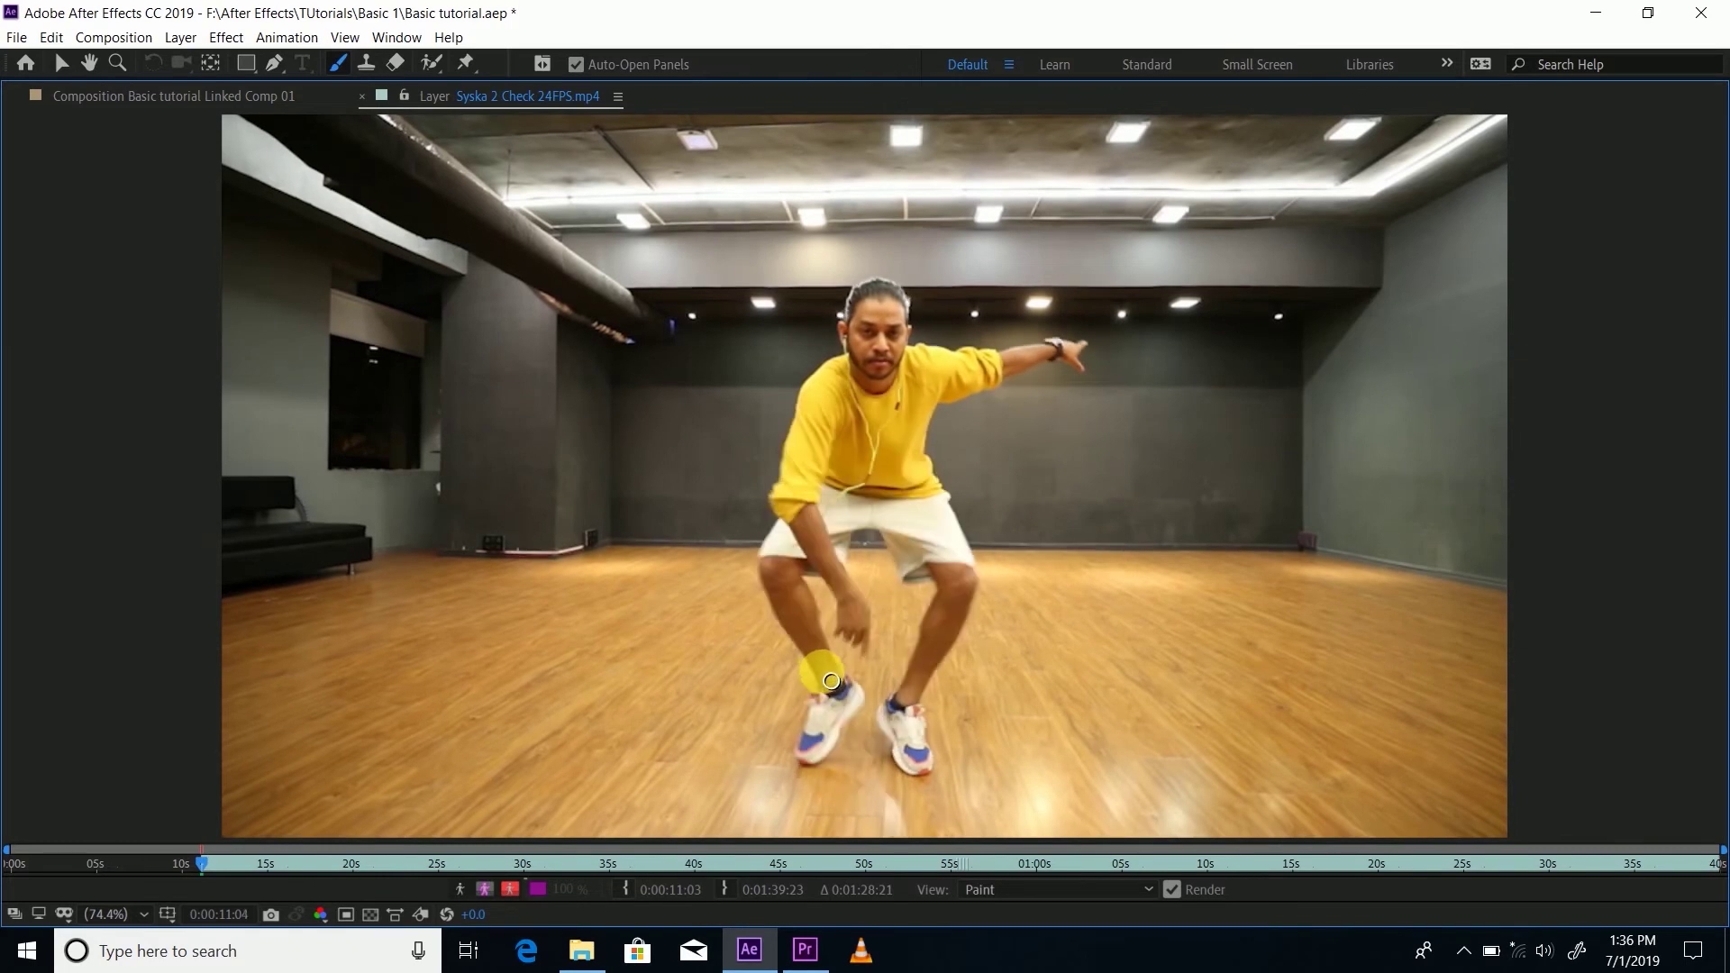
{"action": "left_click_drag", "start_coordinate": [887, 667], "coordinate": [851, 678]}
{"action": "key", "text": "Page_Down"}
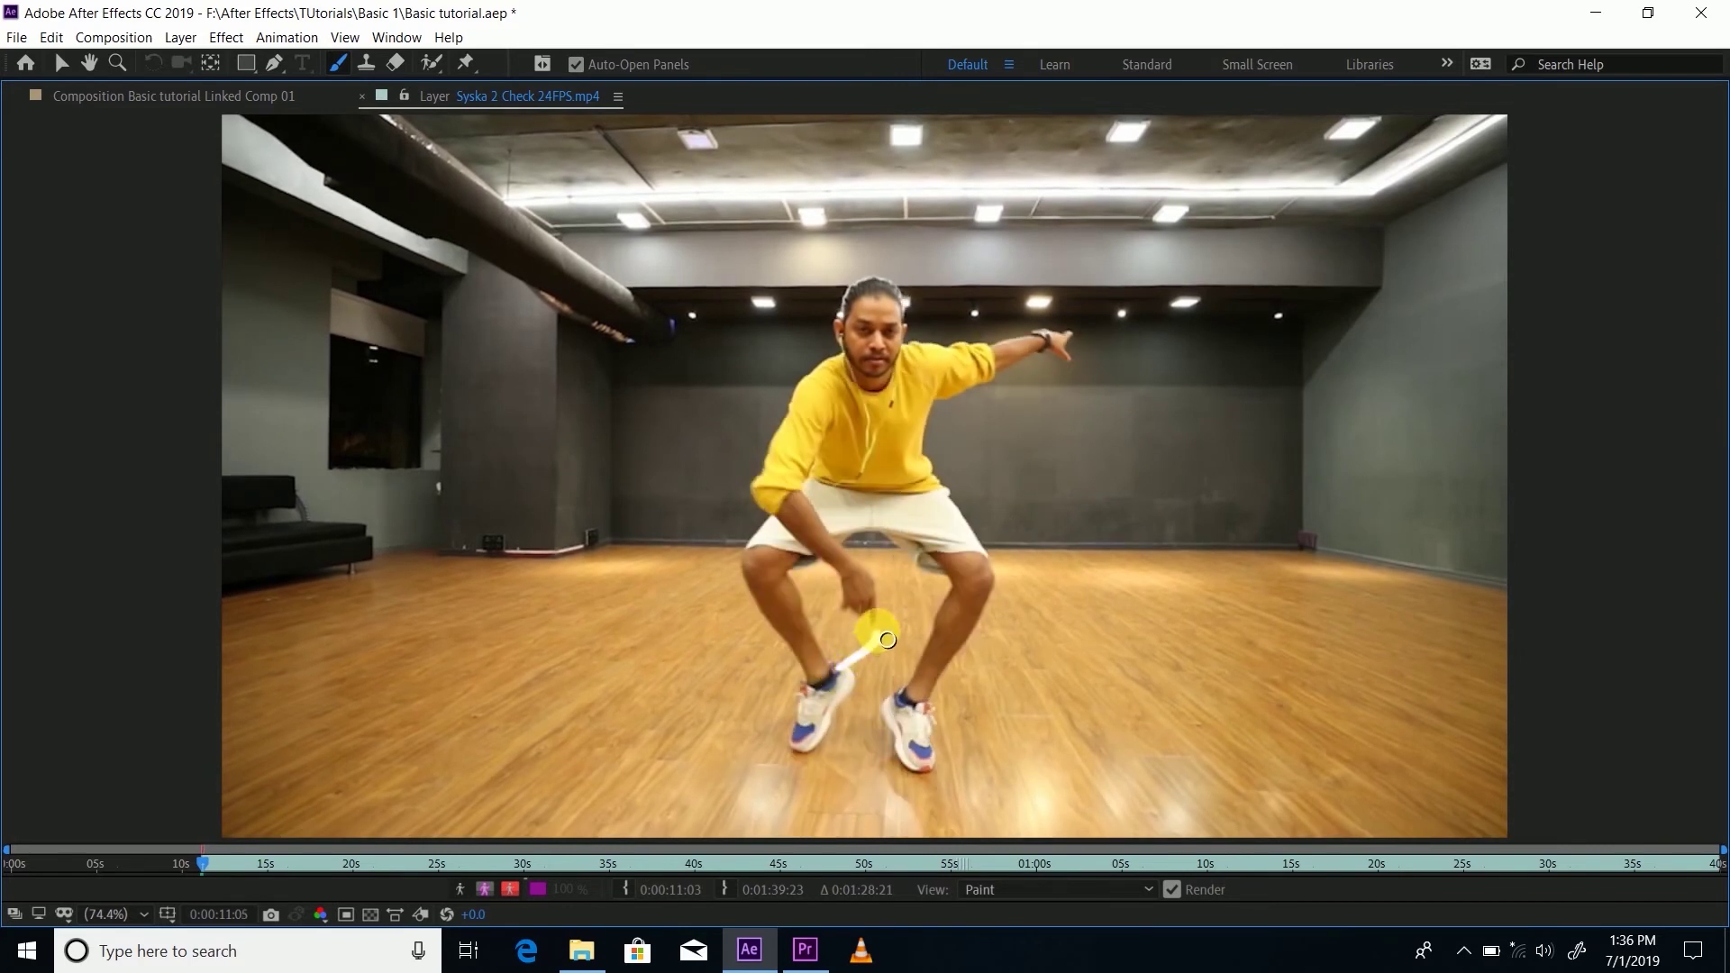
{"action": "key", "text": "Page_Down"}
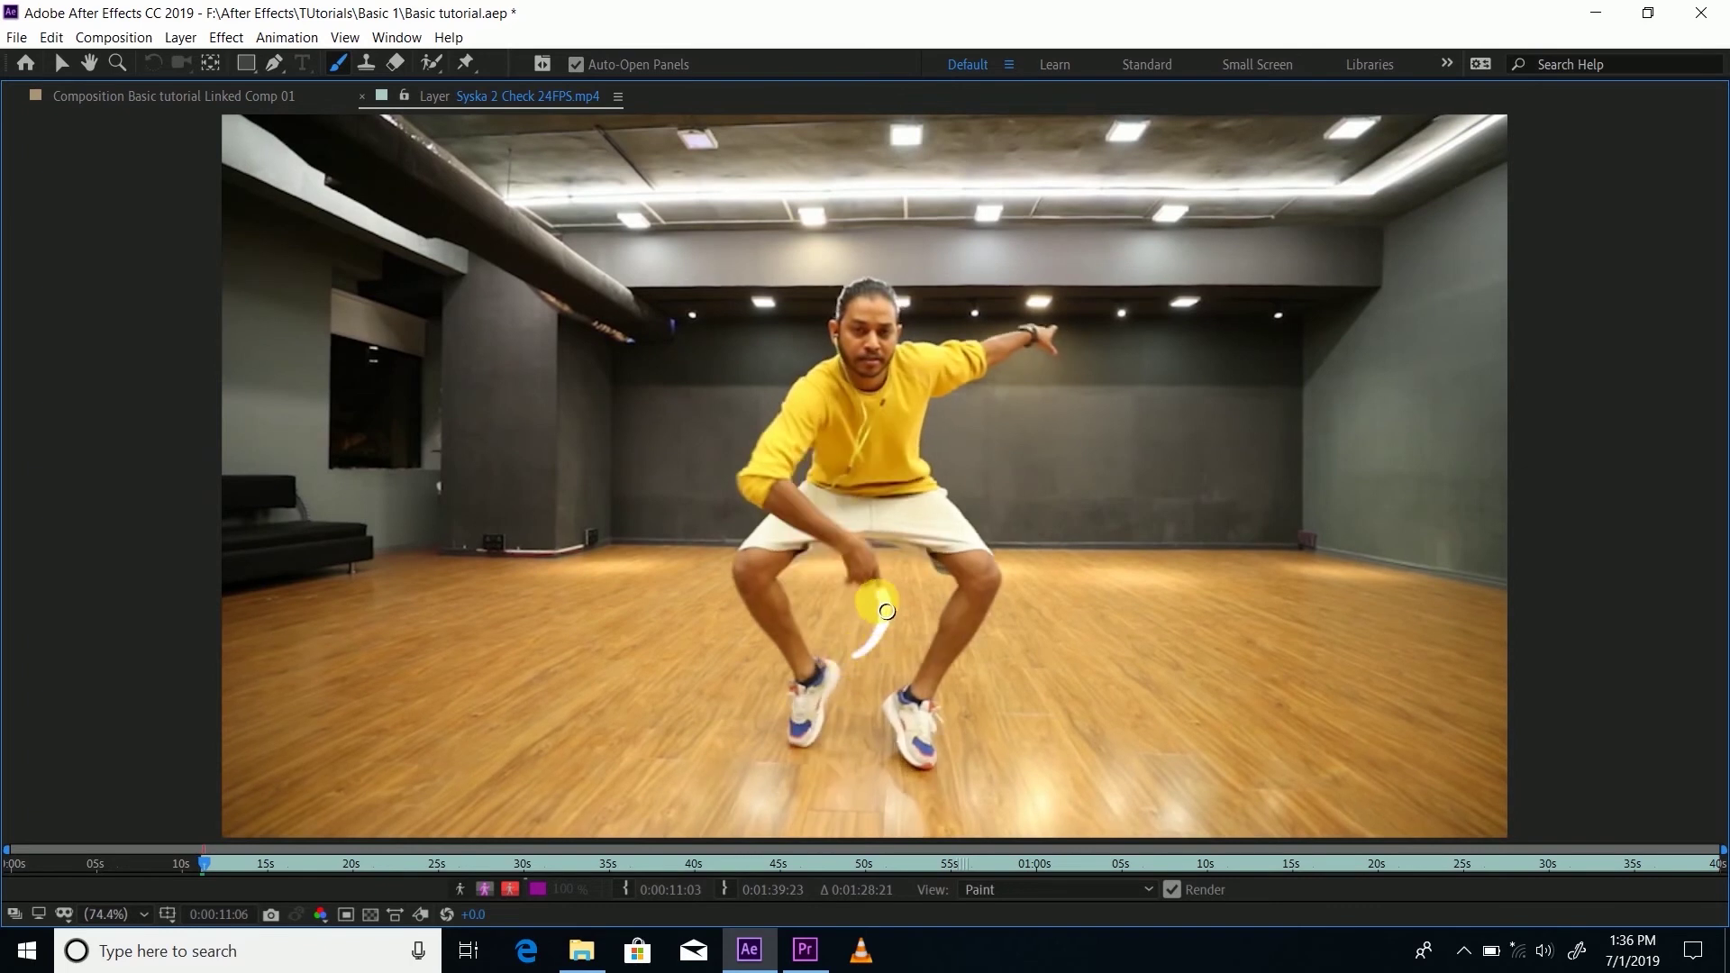
{"action": "key", "text": "Page_Down"}
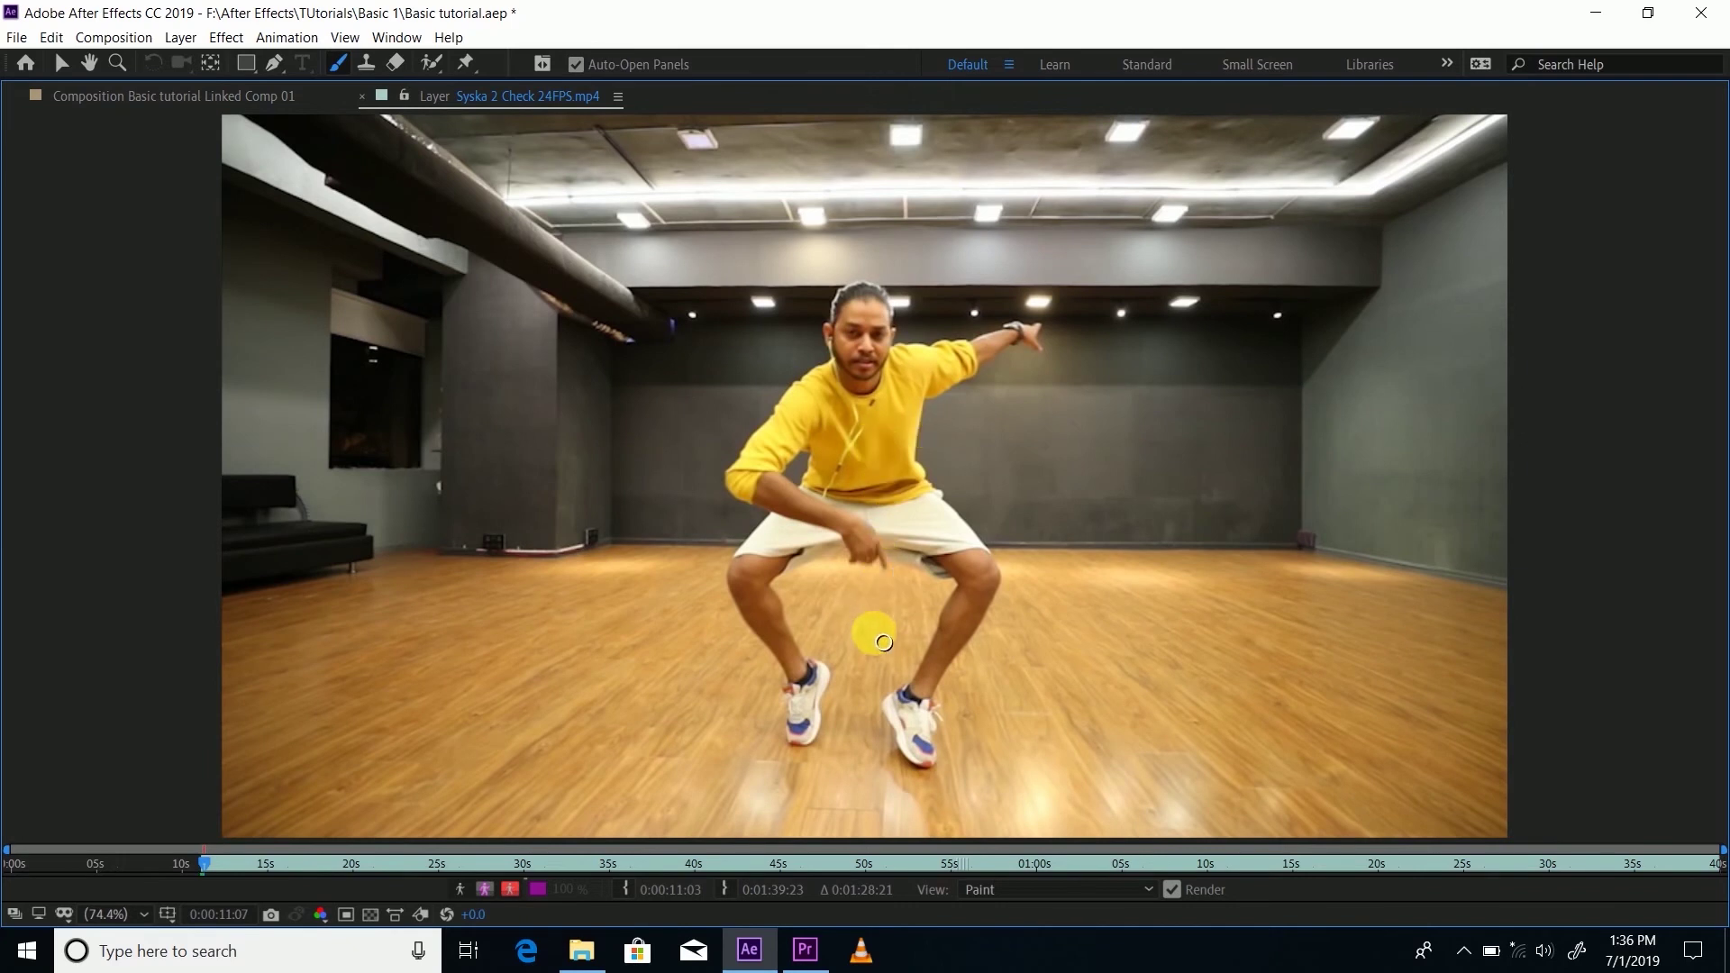
{"action": "key", "text": "Page_Down"}
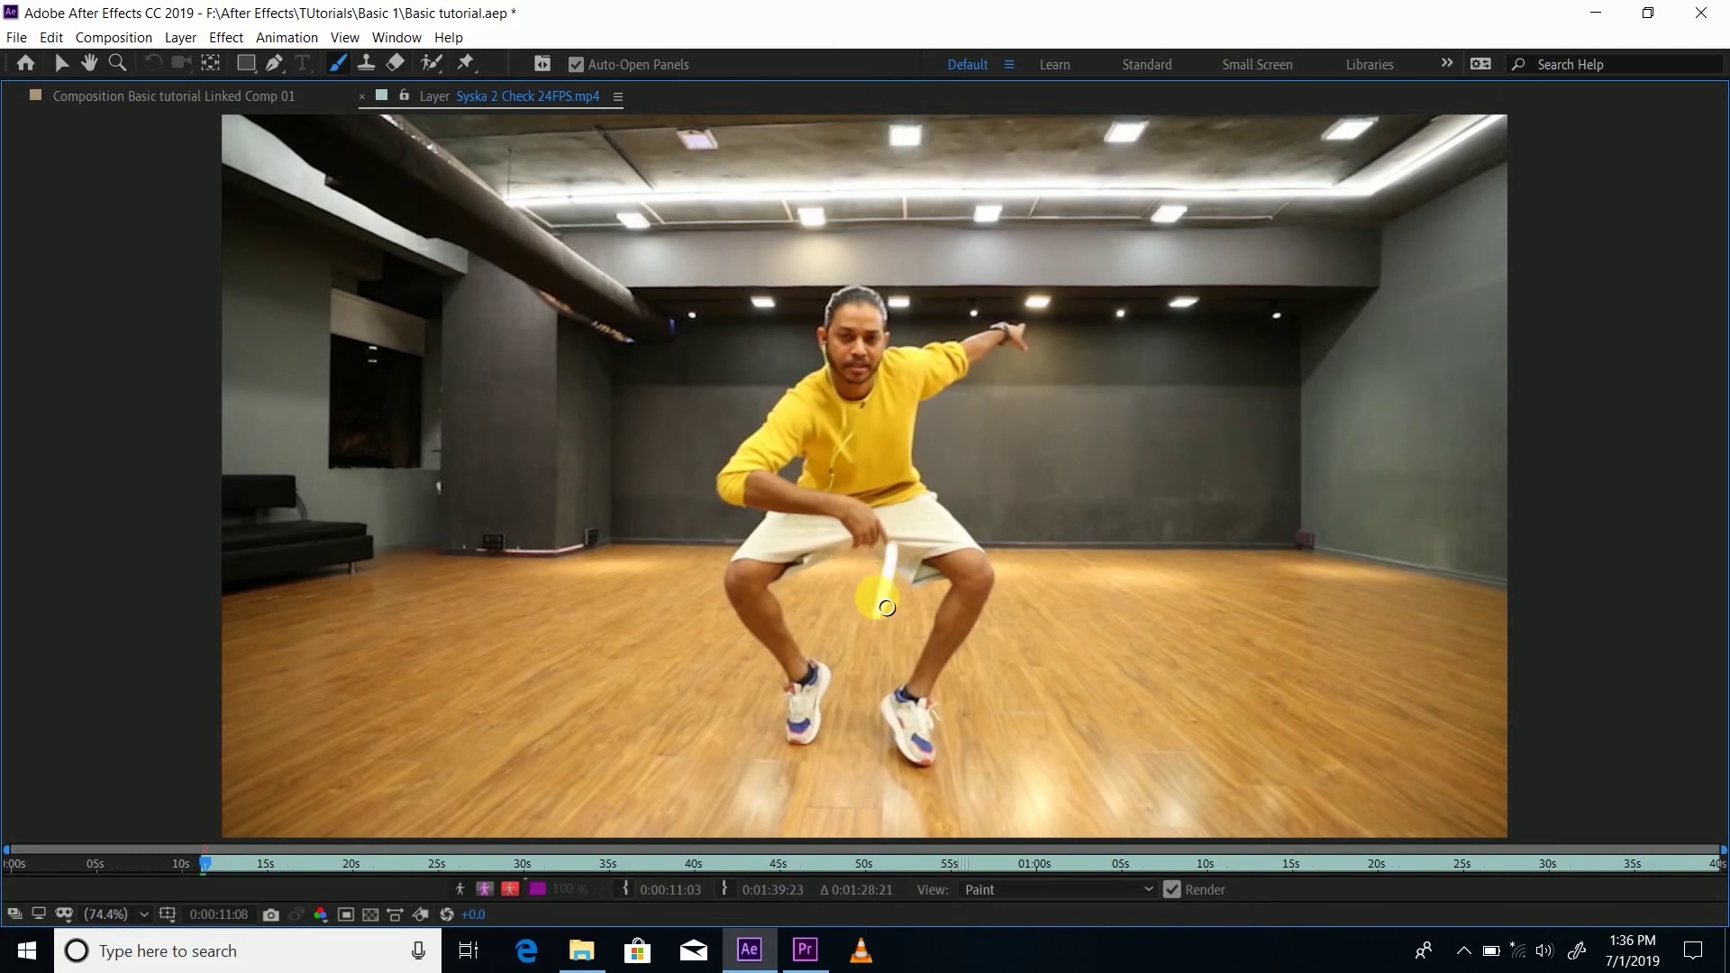
Step: Continue the white trail frame by frame past 0:00:11:10, painting short strokes up and across the dancer's shorts
{"action": "key", "text": "Page_Down"}
{"action": "key", "text": "Page_Down"}
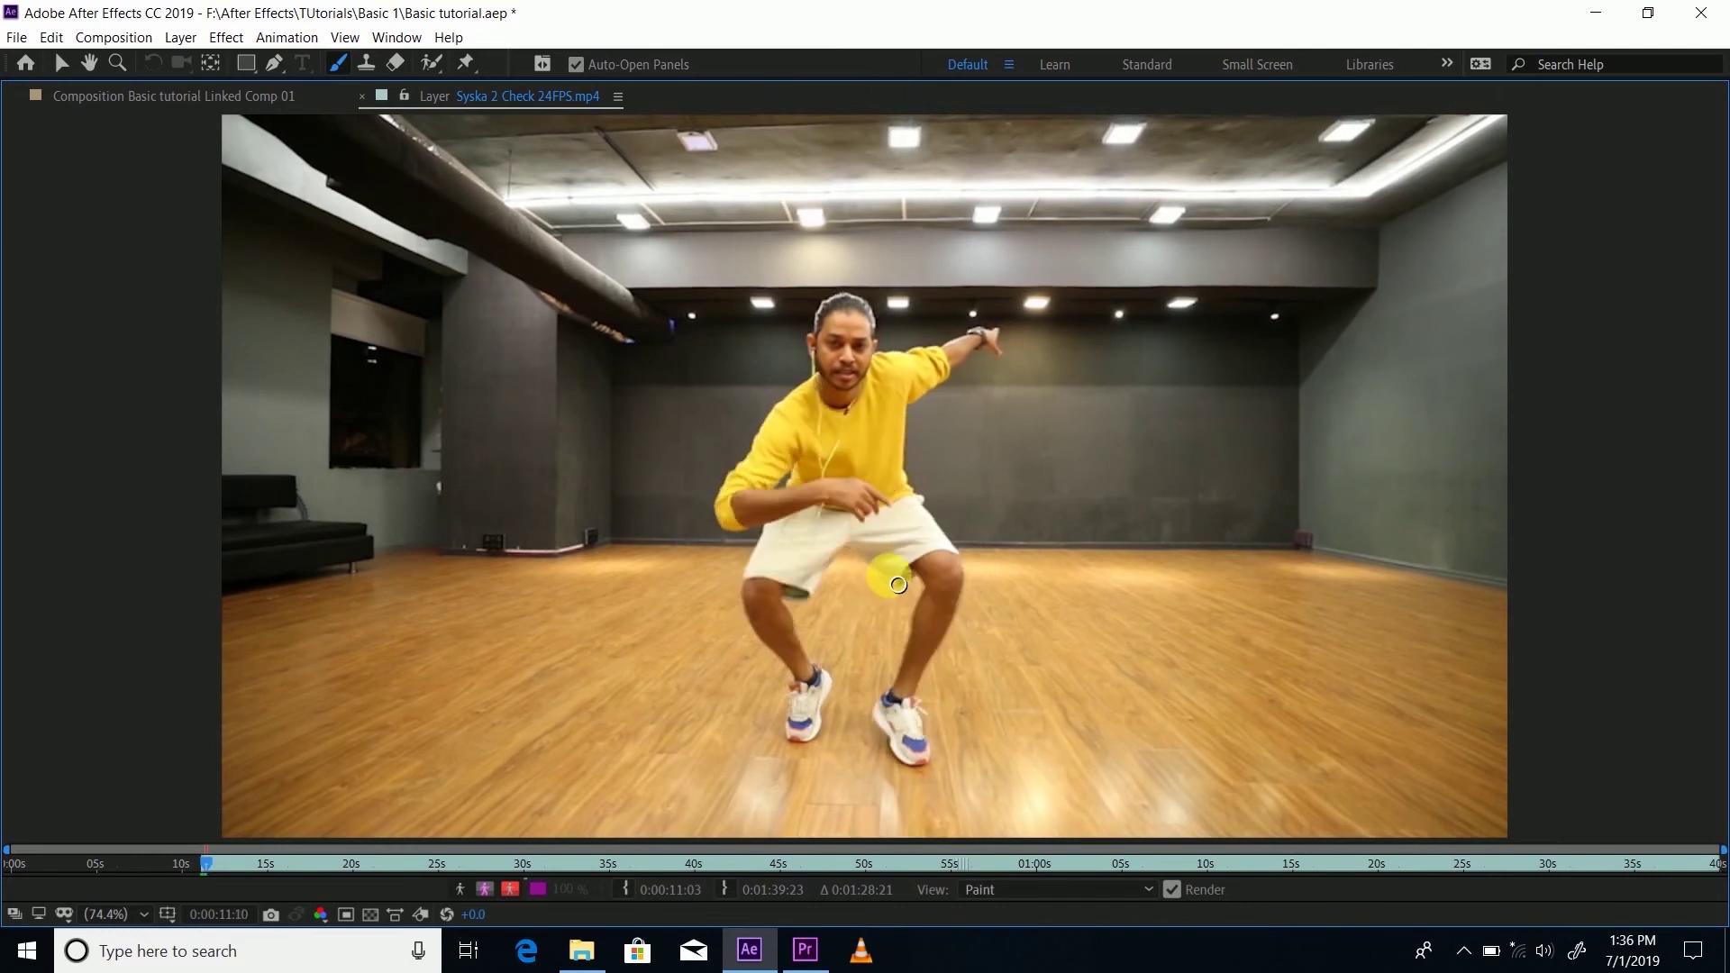
{"action": "key", "text": "Page_Down"}
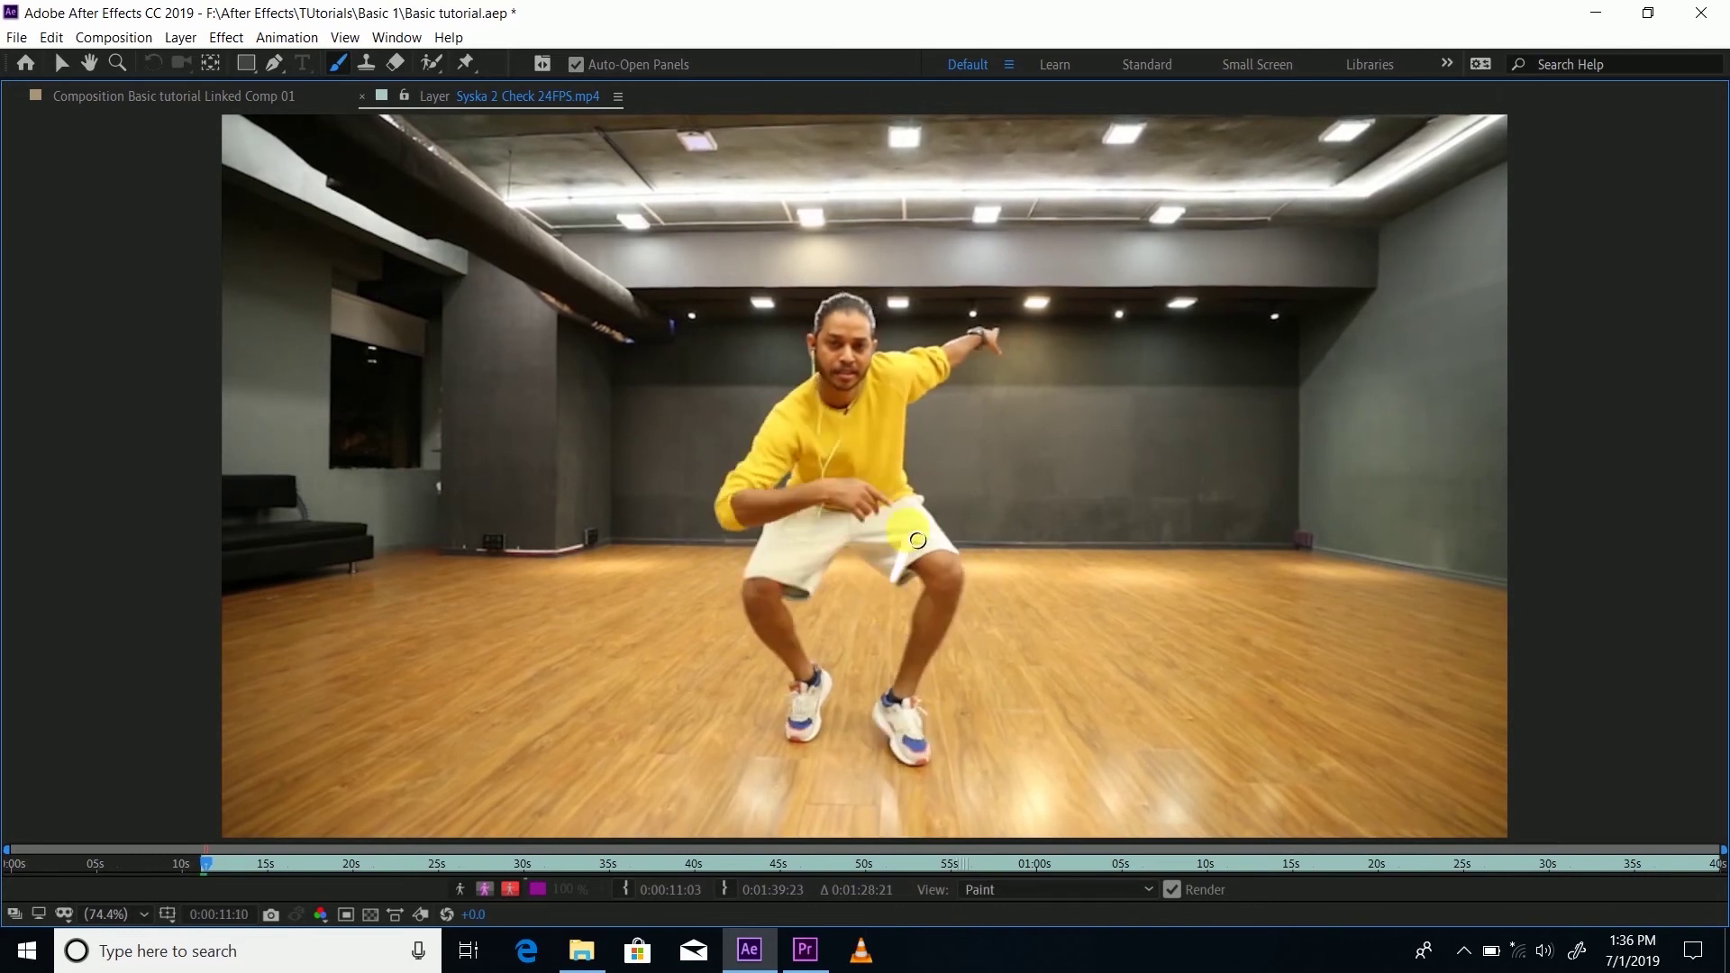
{"action": "key", "text": "Page_Down"}
{"action": "key", "text": "Page_Down"}
{"action": "mouse_move", "coordinate": [901, 484]}
{"action": "left_mouse_down"}
{"action": "mouse_move", "coordinate": [840, 505]}
{"action": "mouse_move", "coordinate": [861, 500]}
{"action": "mouse_move", "coordinate": [817, 537]}
{"action": "mouse_move", "coordinate": [847, 497]}
{"action": "mouse_move", "coordinate": [794, 610]}
{"action": "mouse_move", "coordinate": [816, 536]}
{"action": "mouse_move", "coordinate": [789, 591]}
{"action": "left_mouse_up"}
Step: Paint short white strokes around the dancer's knee and lower legs, frame by frame through 0:00:11:17 to 0:00:11:21
{"action": "key", "text": "Page_Down"}
{"action": "key", "text": "Page_Down"}
{"action": "key", "text": "Page_Down"}
{"action": "key", "text": "Page_Down"}
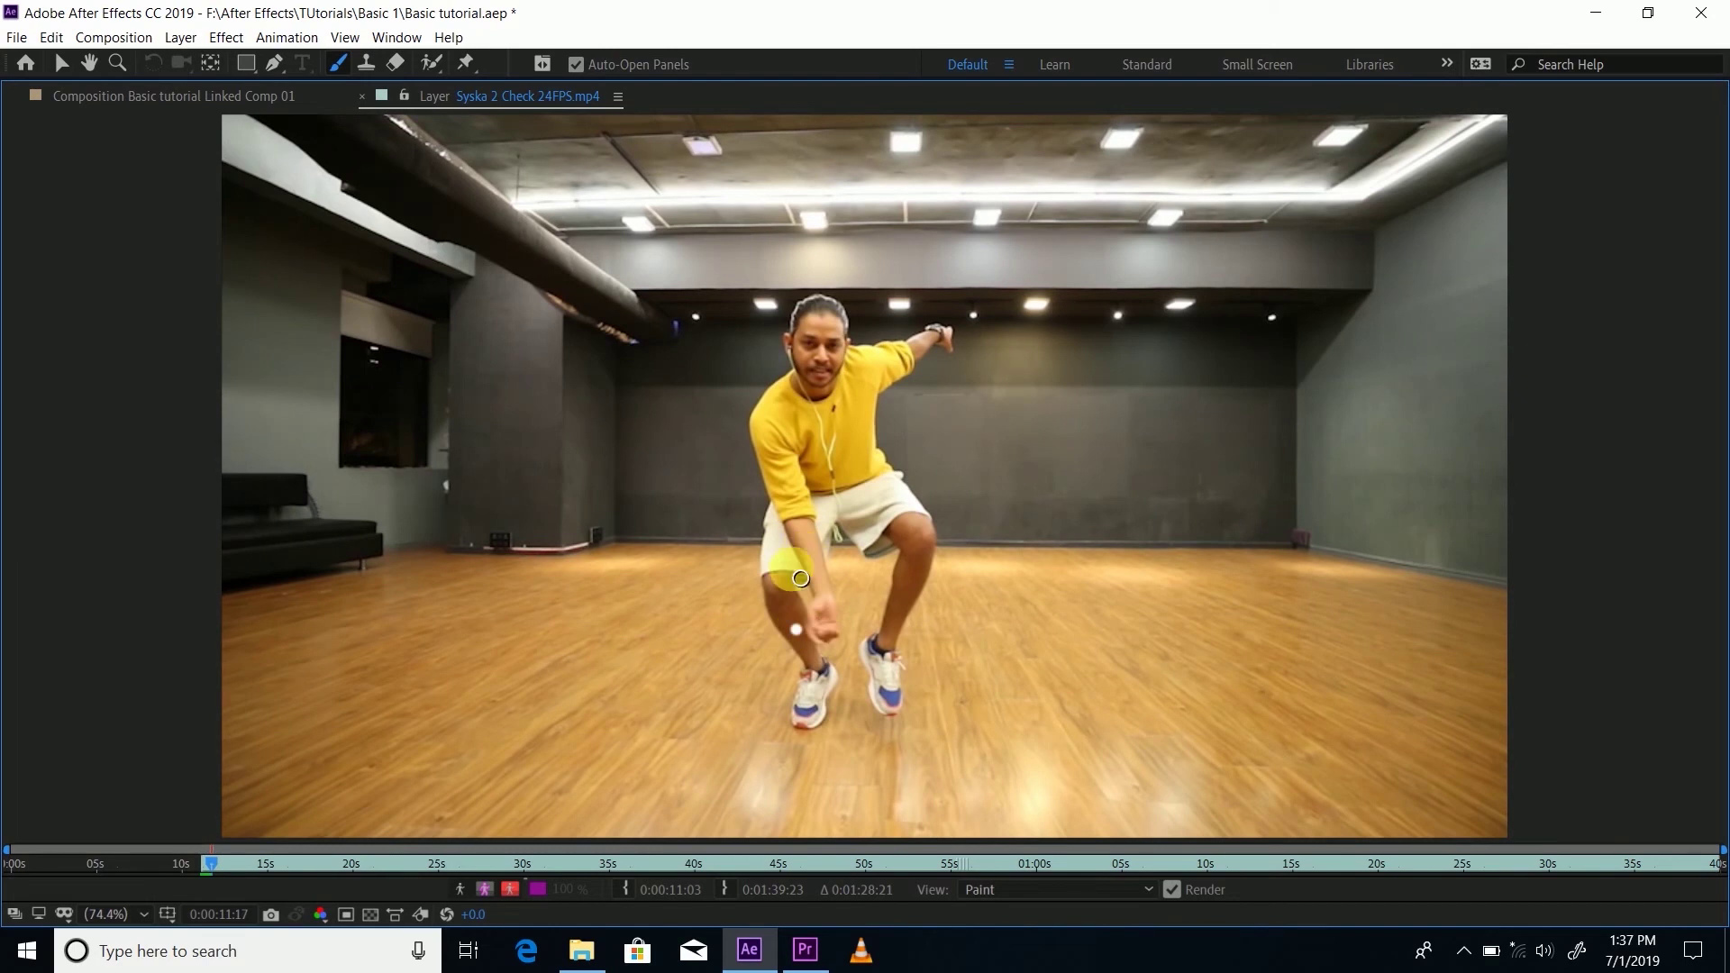
{"action": "mouse_move", "coordinate": [783, 575]}
{"action": "left_mouse_down"}
{"action": "mouse_move", "coordinate": [791, 610]}
{"action": "mouse_move", "coordinate": [824, 629]}
{"action": "left_mouse_up"}
{"action": "key", "text": "Page_Down"}
{"action": "key", "text": "Page_Down"}
{"action": "key", "text": "Page_Down"}
{"action": "key", "text": "Page_Down"}
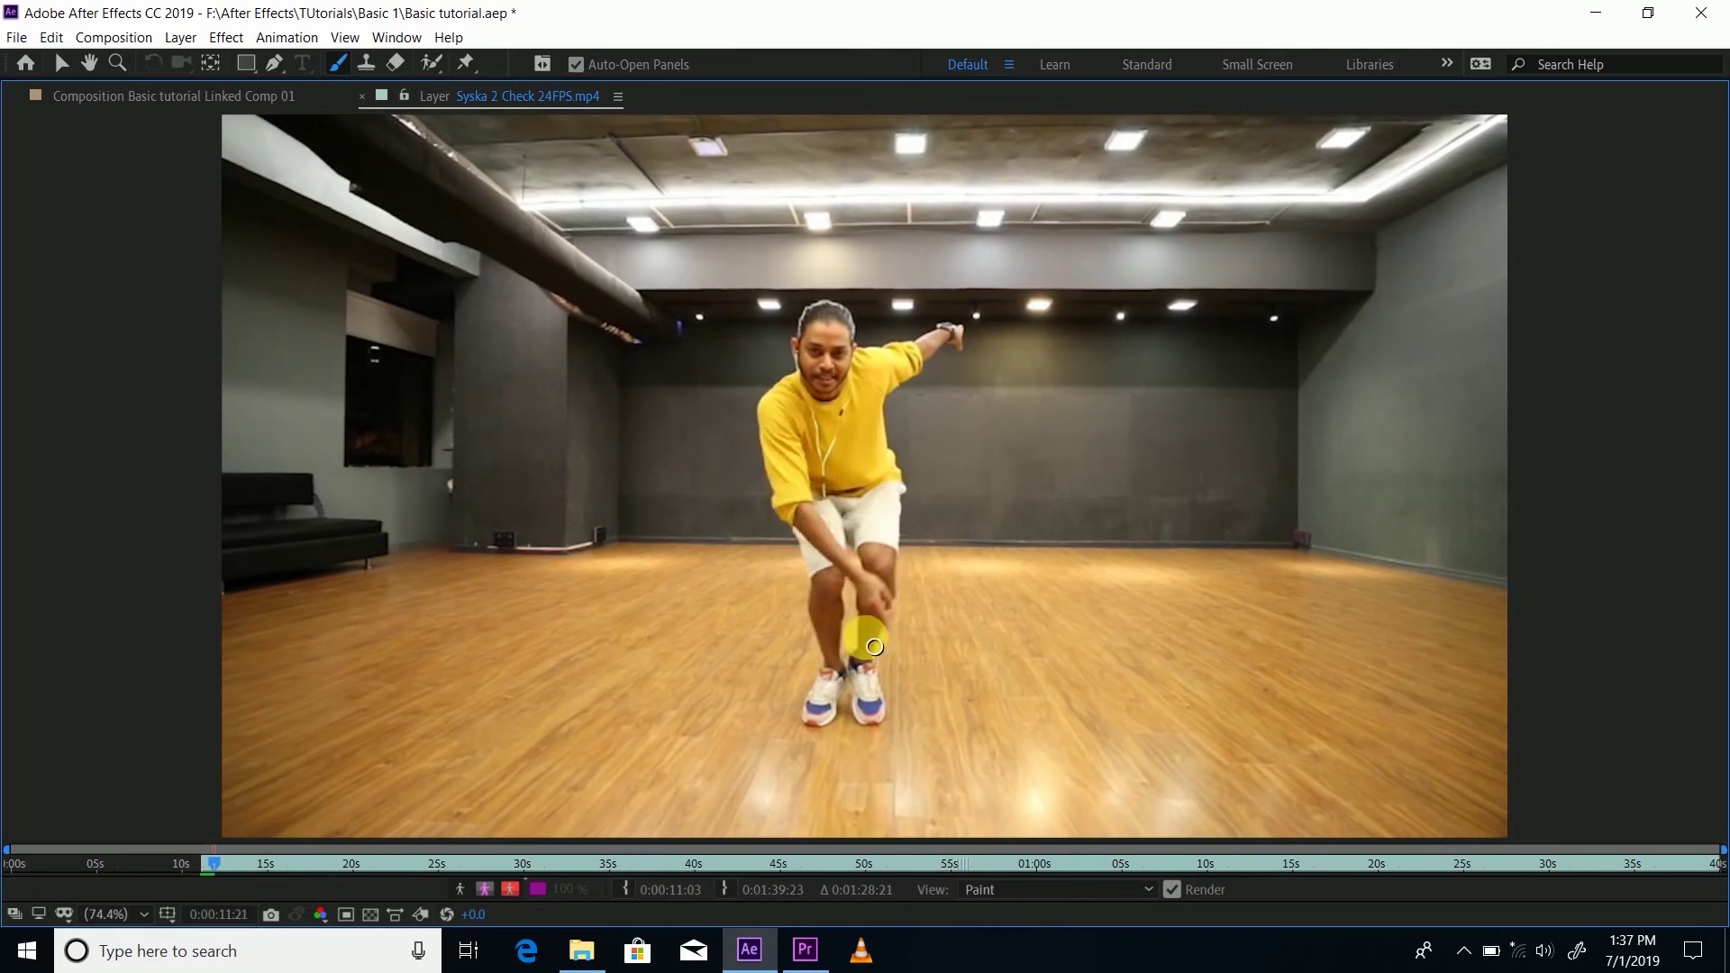
Step: Paint a curved white stroke below the dancer's hand at 0:00:11:23, check it against the neighbouring frame, and advance past it
{"action": "key", "text": "Page_Down"}
{"action": "key", "text": "Page_Down"}
{"action": "key", "text": "Page_Down"}
{"action": "mouse_move", "coordinate": [893, 639]}
{"action": "left_mouse_down"}
{"action": "mouse_move", "coordinate": [941, 578]}
{"action": "mouse_move", "coordinate": [938, 534]}
{"action": "mouse_move", "coordinate": [927, 618]}
{"action": "mouse_move", "coordinate": [888, 631]}
{"action": "mouse_move", "coordinate": [923, 624]}
{"action": "left_mouse_up"}
{"action": "key", "text": "Page_Up"}
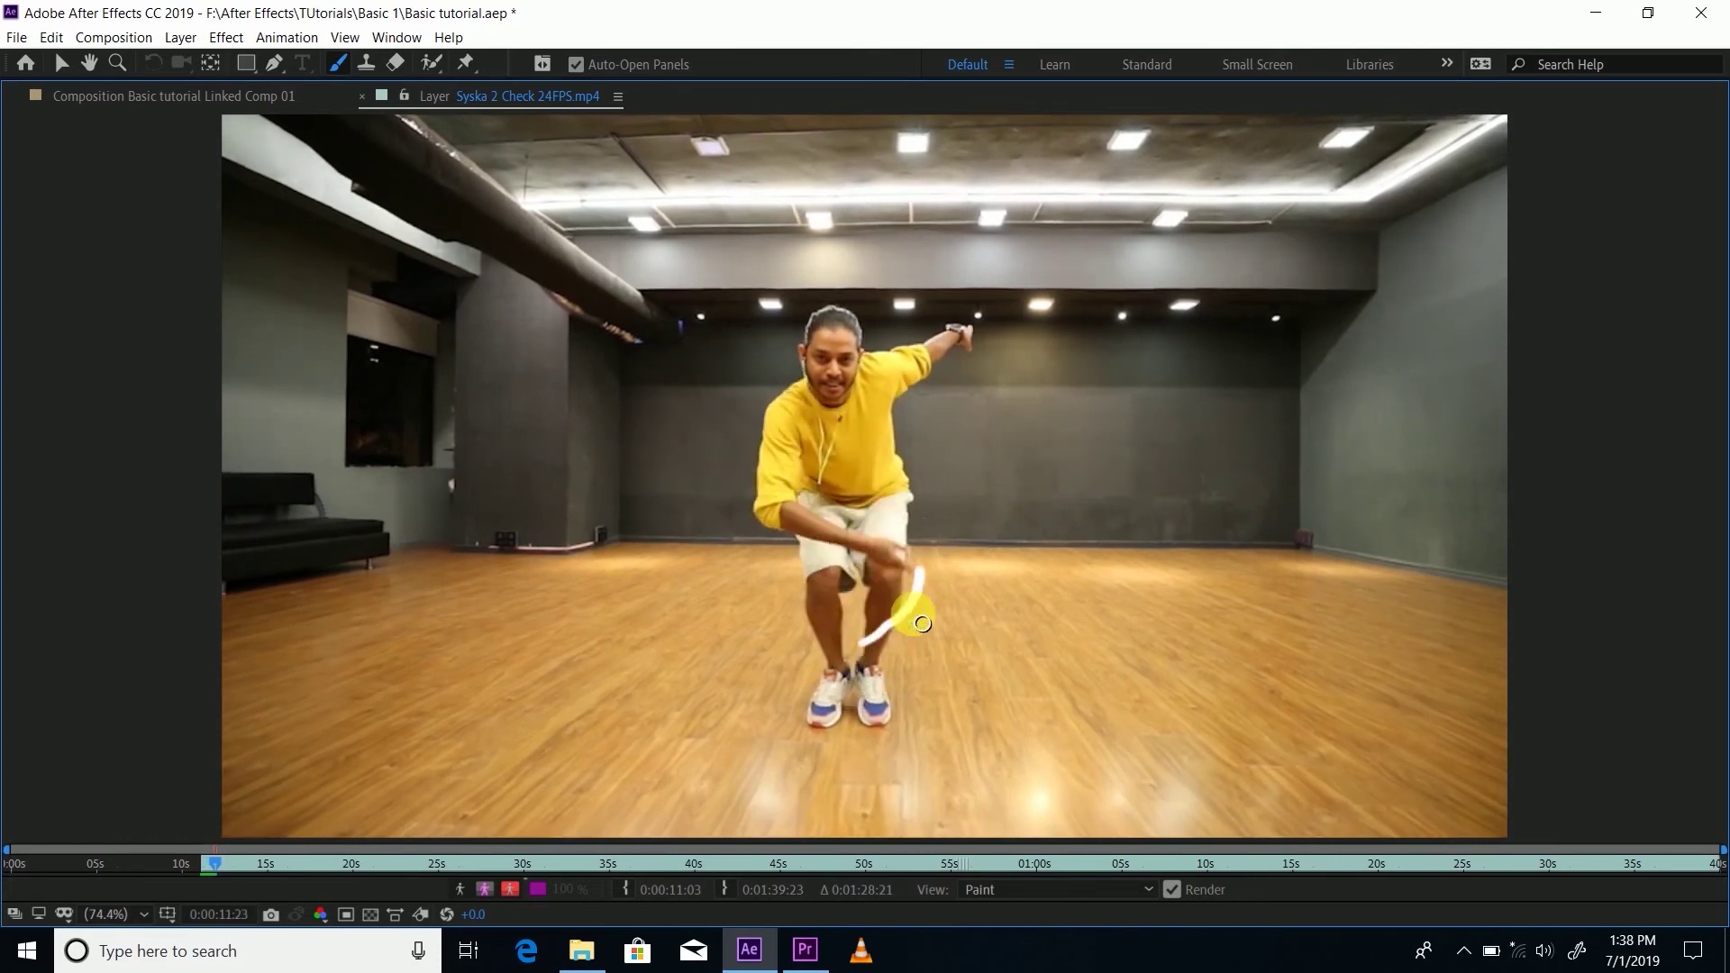
{"action": "key", "text": "Page_Down"}
{"action": "key", "text": "Page_Down"}
Step: Continue the trail frame by frame with white strokes around the dancer's shorts and knees, leading down toward the floor
{"action": "left_click_drag", "start_coordinate": [944, 509], "coordinate": [897, 492]}
{"action": "key", "text": "Page_Down"}
{"action": "mouse_move", "coordinate": [969, 583]}
{"action": "left_mouse_down"}
{"action": "mouse_move", "coordinate": [986, 535]}
{"action": "mouse_move", "coordinate": [930, 485]}
{"action": "mouse_move", "coordinate": [989, 521]}
{"action": "mouse_move", "coordinate": [918, 477]}
{"action": "mouse_move", "coordinate": [989, 498]}
{"action": "mouse_move", "coordinate": [911, 479]}
{"action": "mouse_move", "coordinate": [959, 480]}
{"action": "mouse_move", "coordinate": [885, 499]}
{"action": "mouse_move", "coordinate": [939, 479]}
{"action": "mouse_move", "coordinate": [926, 468]}
{"action": "mouse_move", "coordinate": [944, 478]}
{"action": "mouse_move", "coordinate": [902, 506]}
{"action": "mouse_move", "coordinate": [867, 549]}
{"action": "left_mouse_up"}
{"action": "key", "text": "Page_Down"}
{"action": "key", "text": "Page_Down"}
{"action": "key", "text": "Page_Down"}
{"action": "key", "text": "Page_Down"}
{"action": "mouse_move", "coordinate": [932, 473]}
{"action": "left_mouse_down"}
{"action": "mouse_move", "coordinate": [893, 582]}
{"action": "mouse_move", "coordinate": [913, 514]}
{"action": "mouse_move", "coordinate": [912, 715]}
{"action": "mouse_move", "coordinate": [921, 652]}
{"action": "mouse_move", "coordinate": [896, 578]}
{"action": "mouse_move", "coordinate": [916, 636]}
{"action": "mouse_move", "coordinate": [920, 710]}
{"action": "mouse_move", "coordinate": [914, 688]}
{"action": "mouse_move", "coordinate": [901, 738]}
{"action": "mouse_move", "coordinate": [924, 748]}
{"action": "mouse_move", "coordinate": [900, 727]}
{"action": "mouse_move", "coordinate": [897, 669]}
{"action": "mouse_move", "coordinate": [918, 686]}
{"action": "mouse_move", "coordinate": [914, 800]}
{"action": "left_mouse_up"}
Step: Finish the trail with a short vertical white stroke on the floor between the dancer's feet at 0:00:12:13, and advance to 0:00:12:16
{"action": "key", "text": "Page_Down"}
{"action": "key", "text": "Page_Down"}
{"action": "key", "text": "Page_Down"}
{"action": "key", "text": "Page_Down"}
{"action": "key", "text": "Page_Down"}
{"action": "key", "text": "Page_Down"}
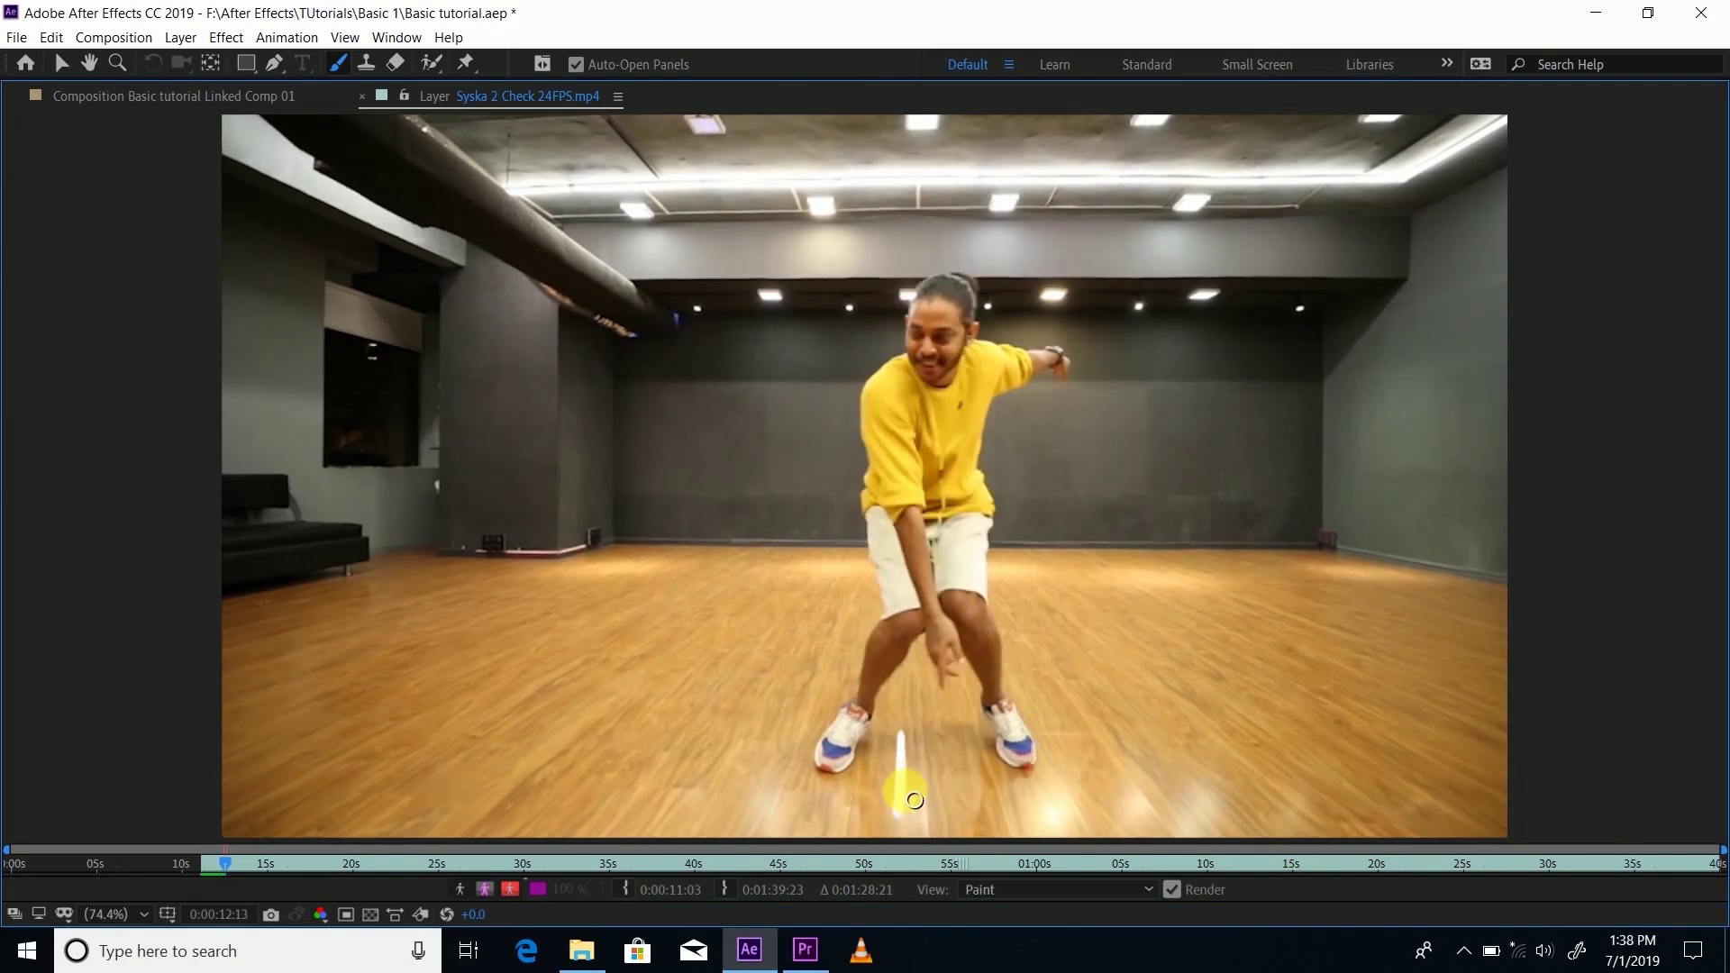
{"action": "key", "text": "Page_Down"}
{"action": "key", "text": "Page_Down"}
{"action": "key", "text": "Page_Down"}
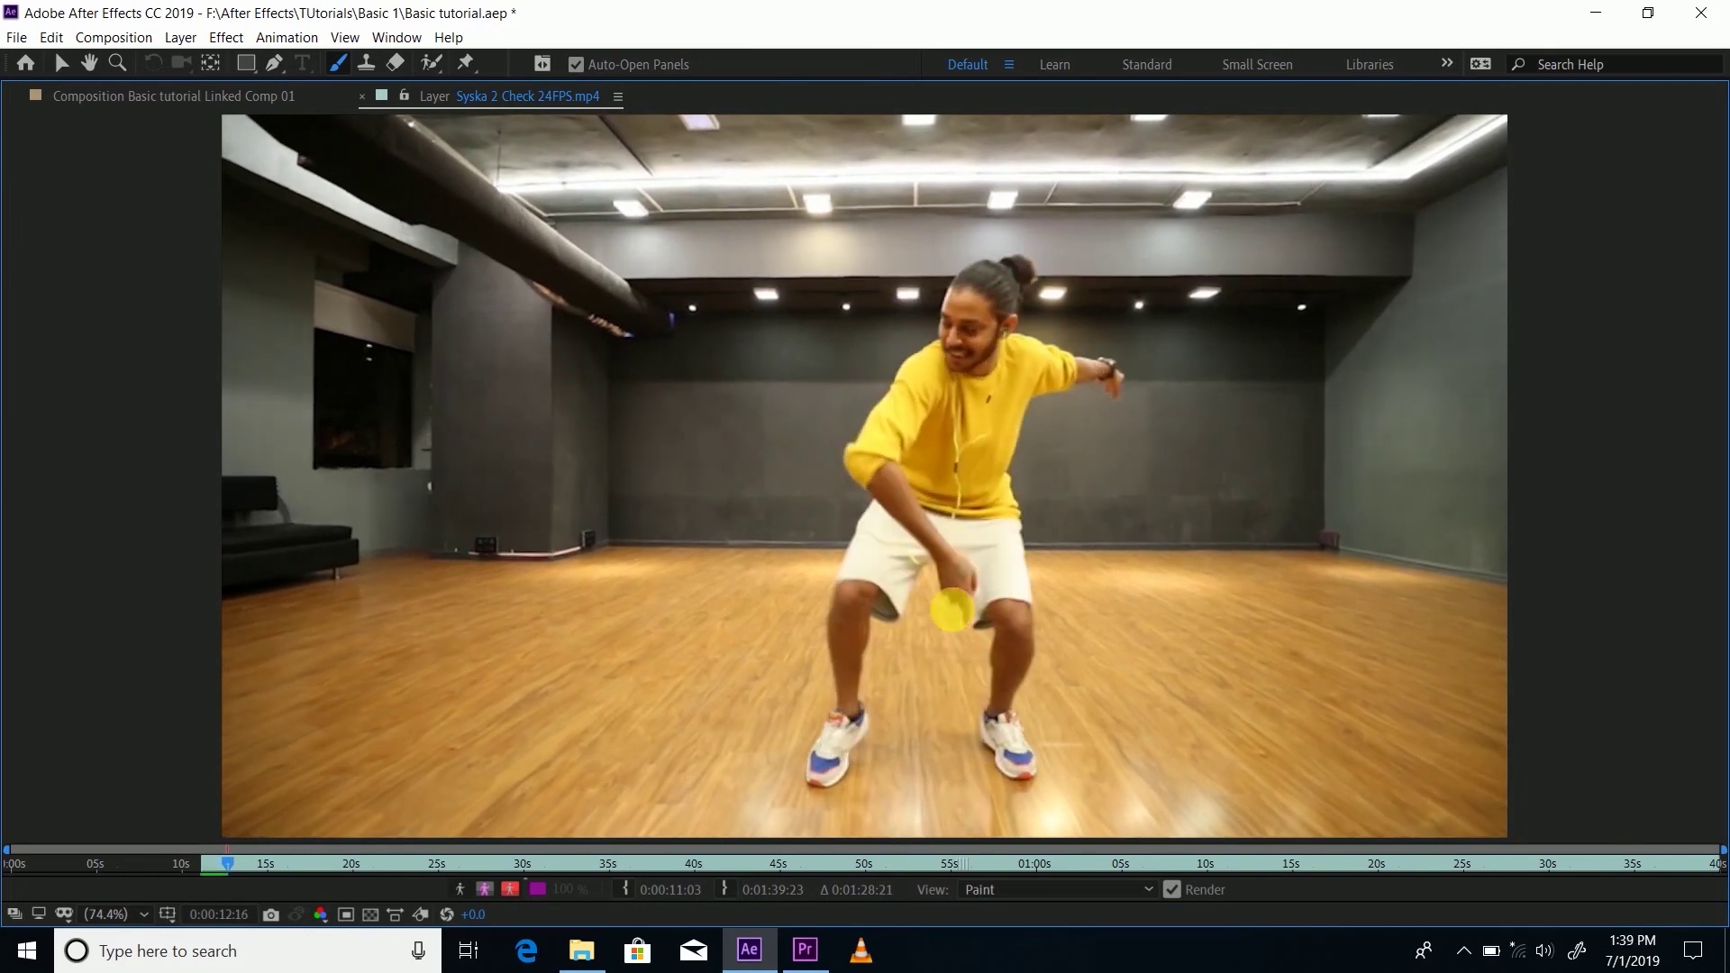
Step: Examine the unpainted footage frame by frame from 0:00:12:16 to 0:00:14:11 to find the next move to paint
{"action": "key", "text": "Page_Down"}
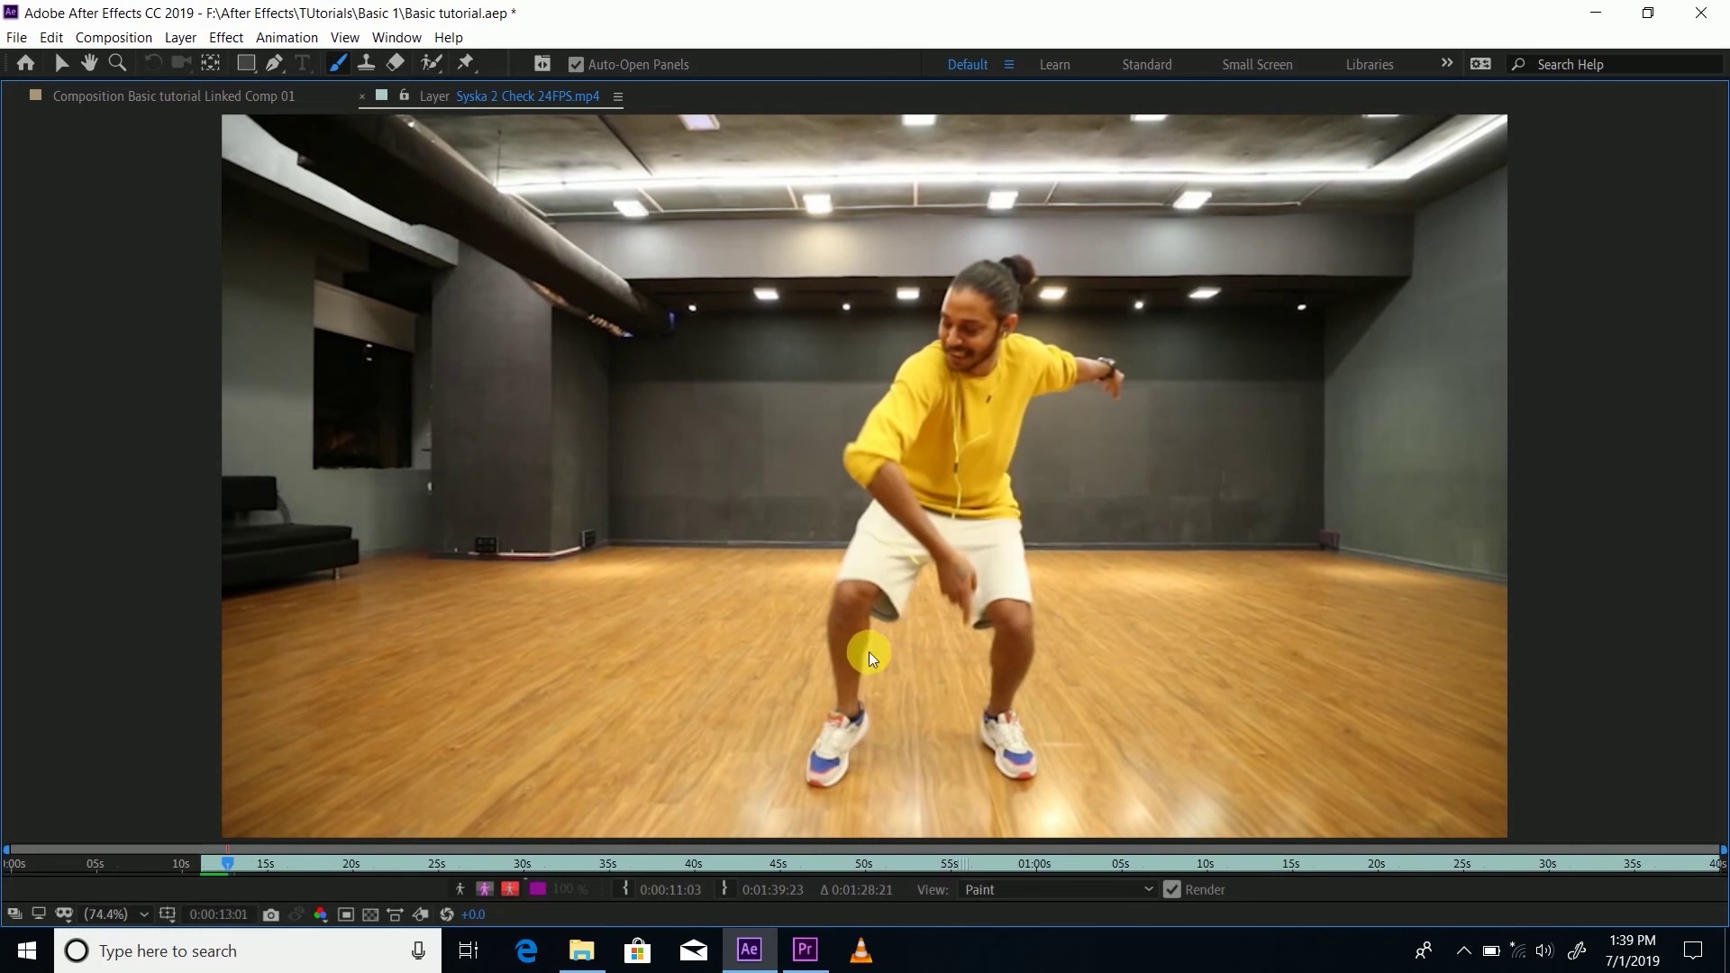
{"action": "key", "text": "Page_Down"}
{"action": "key", "text": "Page_Down"}
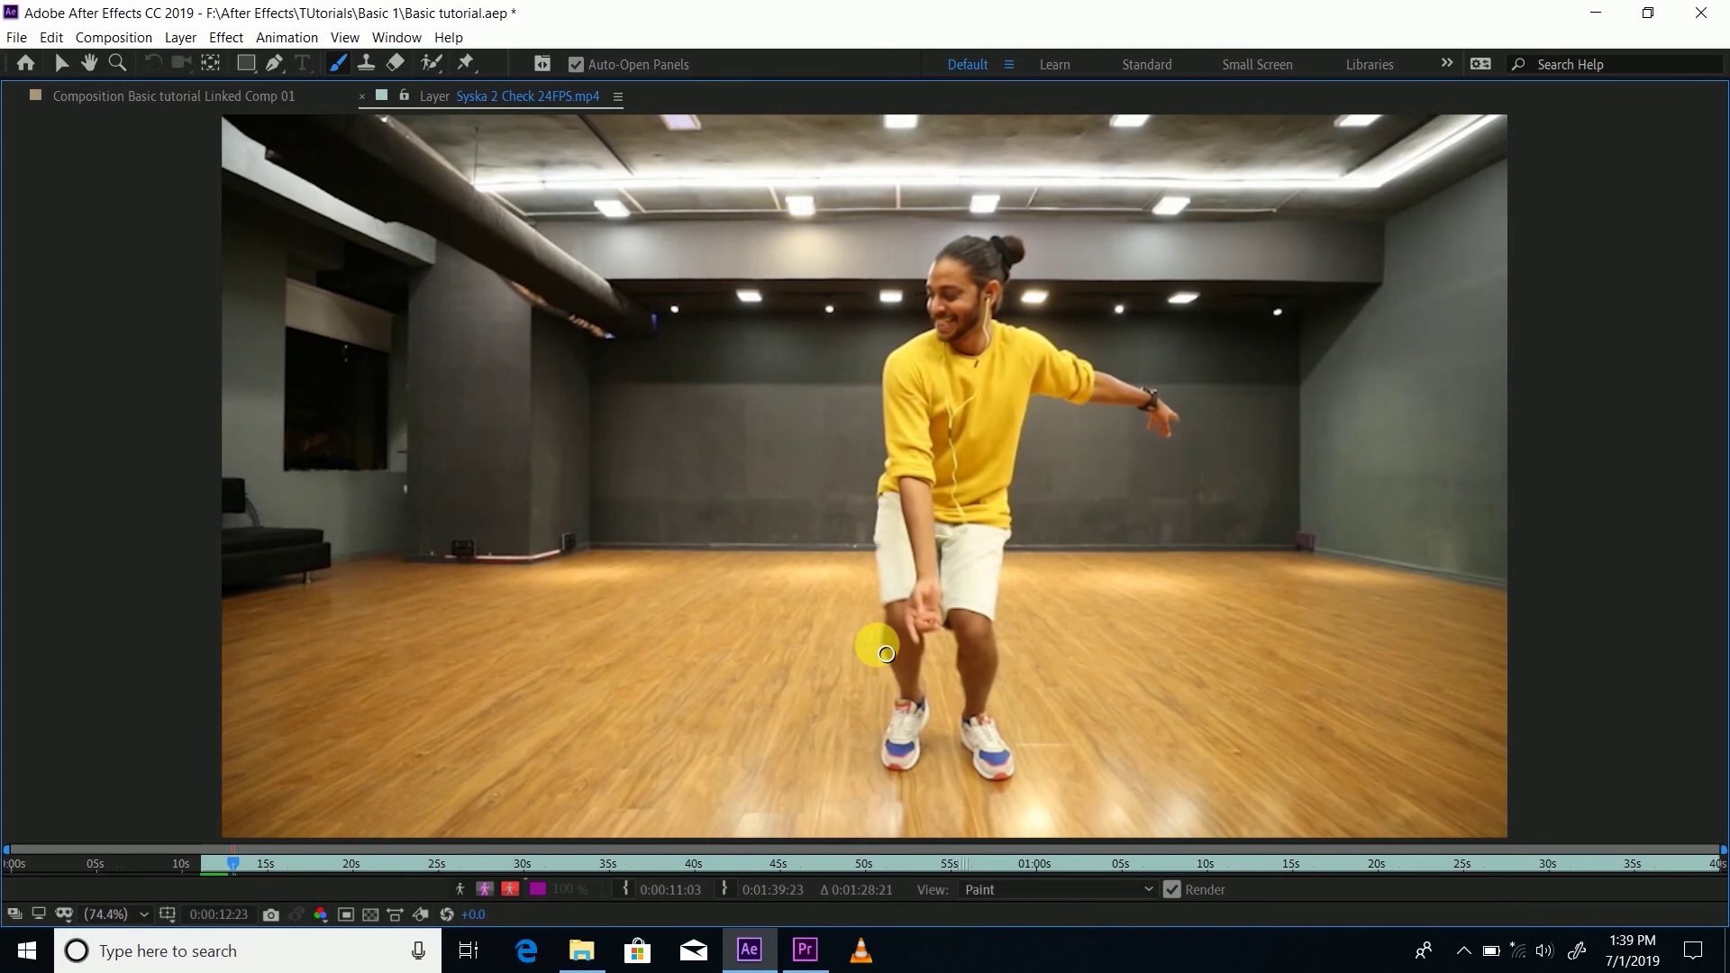
{"action": "key", "text": "Page_Down"}
{"action": "key", "text": "Page_Down"}
{"action": "key", "text": "Page_Down"}
{"action": "key", "text": "Page_Down"}
{"action": "key", "text": "Page_Down"}
{"action": "key", "text": "Page_Down"}
{"action": "key", "text": "Page_Down"}
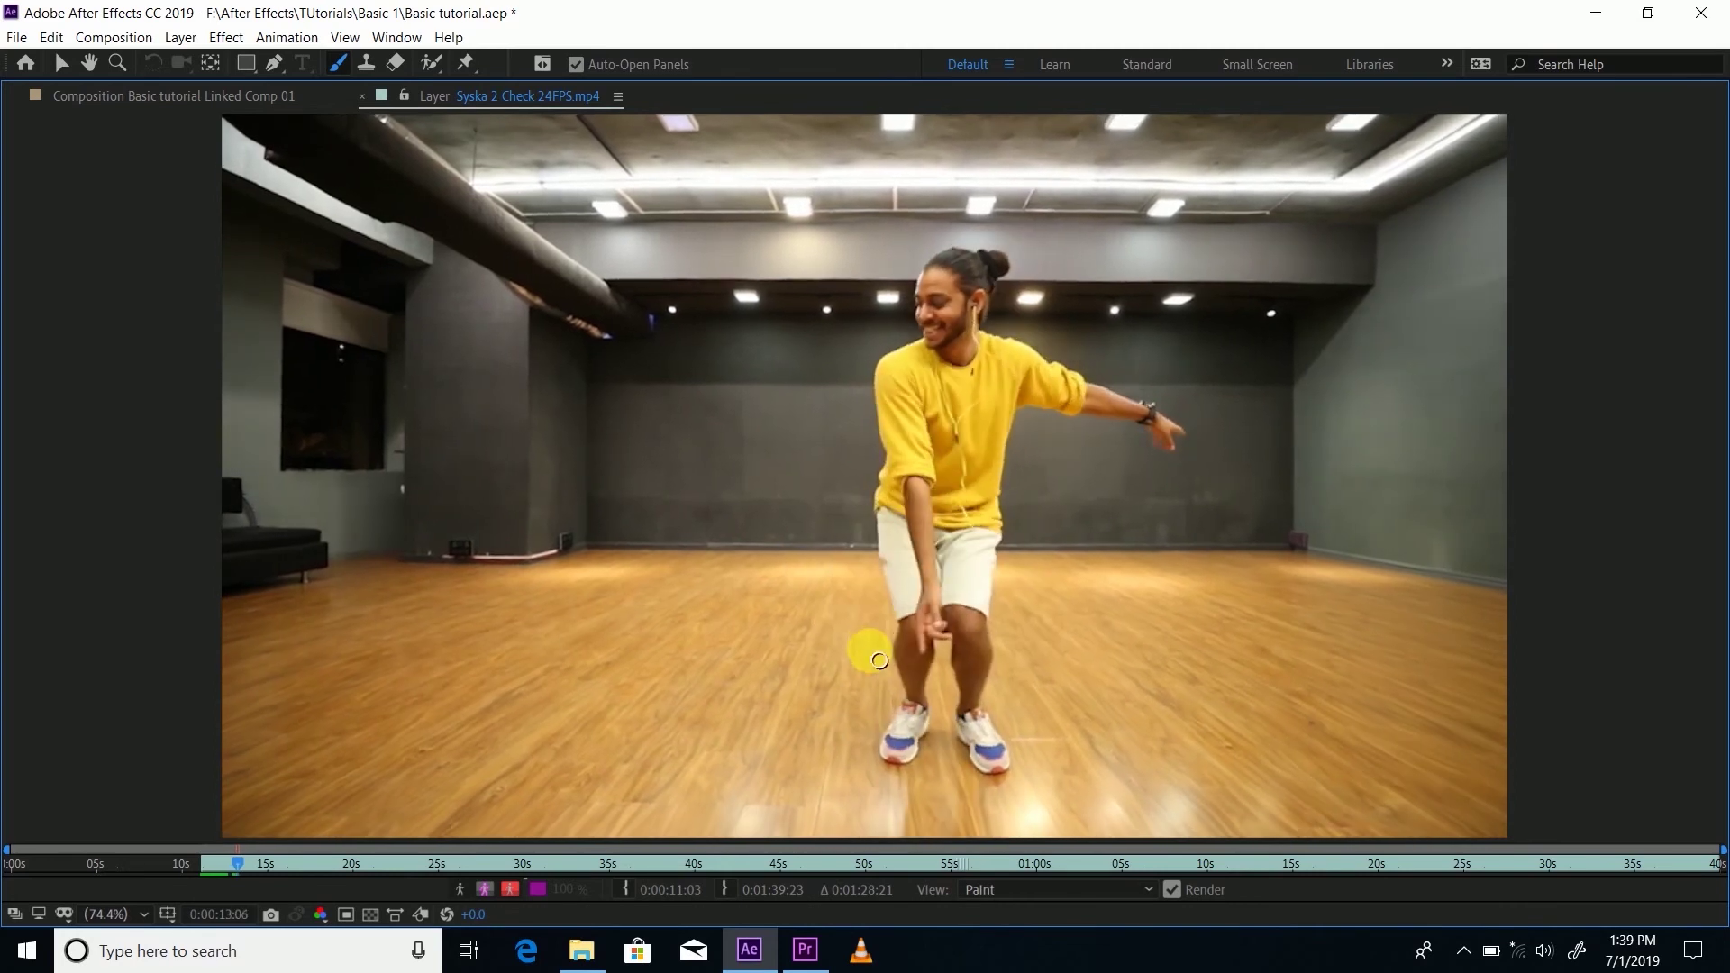
{"action": "key", "text": "Page_Down"}
{"action": "key", "text": "Page_Down"}
{"action": "key", "text": "Page_Down"}
{"action": "key", "text": "Page_Down"}
{"action": "key", "text": "Page_Down"}
{"action": "key", "text": "Page_Down"}
{"action": "key", "text": "Page_Down"}
{"action": "key", "text": "Page_Down"}
{"action": "key", "text": "Page_Down"}
{"action": "key", "text": "Page_Down"}
{"action": "key", "text": "Page_Down"}
{"action": "key", "text": "Page_Down"}
{"action": "key", "text": "Page_Down"}
{"action": "key", "text": "Page_Down"}
{"action": "key", "text": "Page_Down"}
{"action": "key", "text": "Page_Down"}
{"action": "key", "text": "Page_Down"}
{"action": "key", "text": "Page_Down"}
{"action": "key", "text": "Page_Down"}
{"action": "key", "text": "Page_Down"}
{"action": "key", "text": "Page_Down"}
{"action": "key", "text": "Page_Down"}
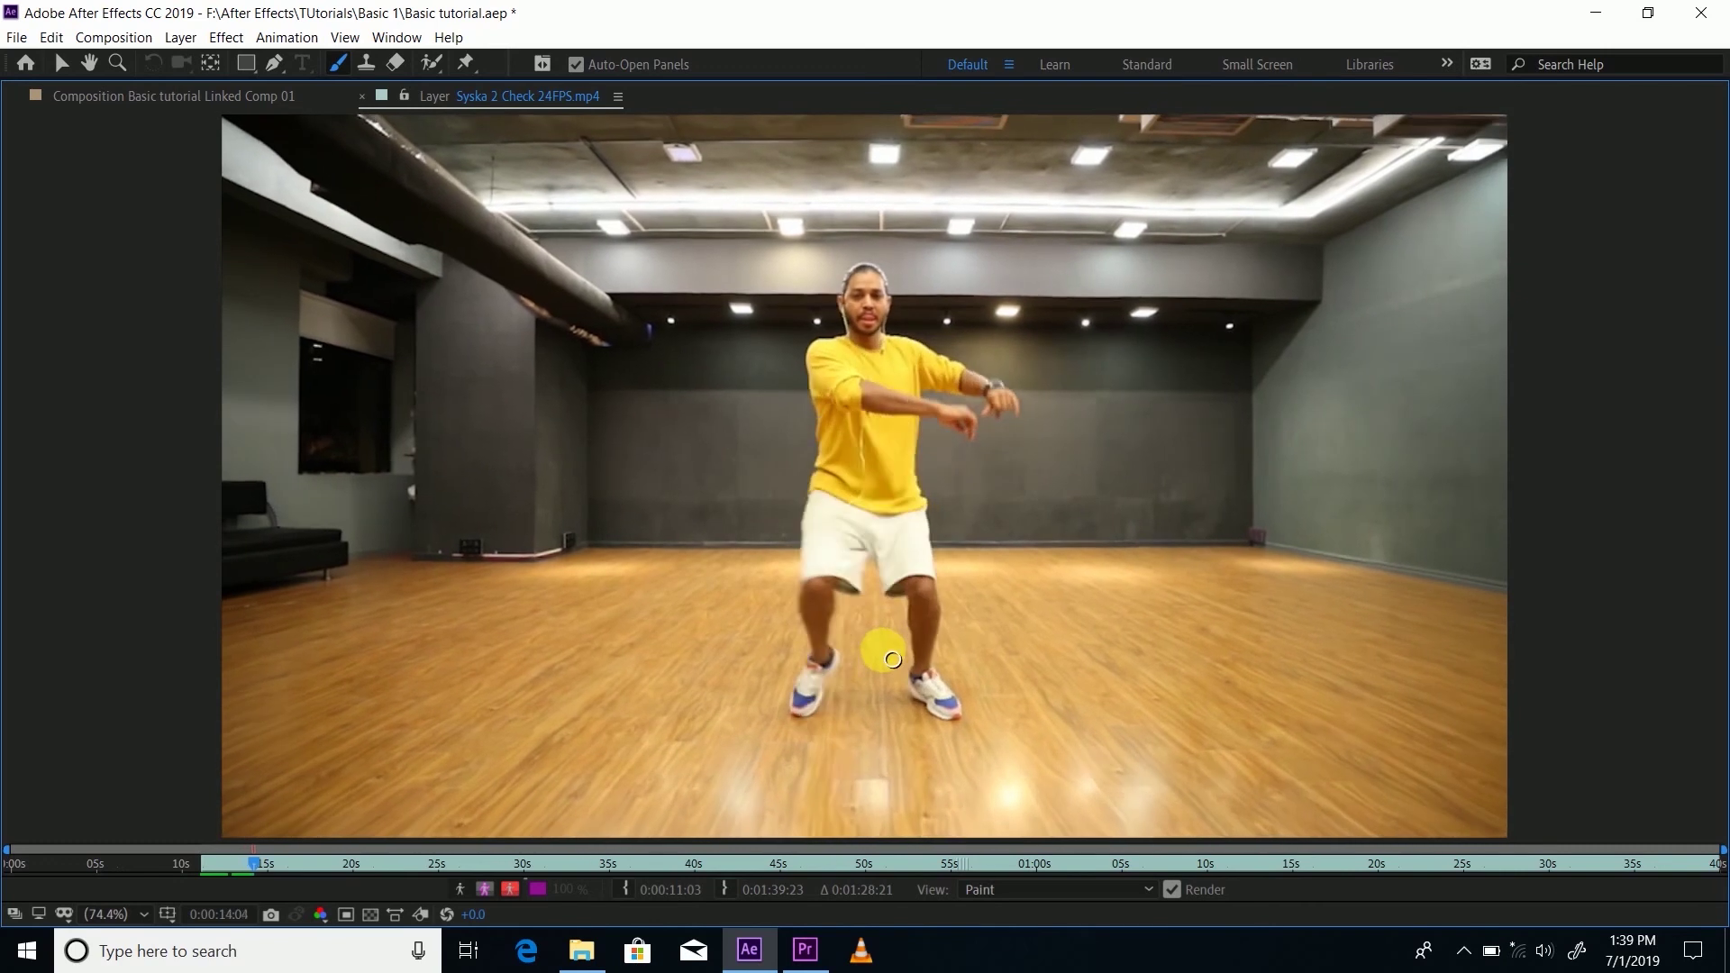
{"action": "key", "text": "Page_Down"}
{"action": "key", "text": "Page_Down"}
{"action": "key", "text": "Page_Down"}
{"action": "key", "text": "Page_Down"}
{"action": "key", "text": "Page_Down"}
{"action": "key", "text": "Page_Down"}
{"action": "key", "text": "Page_Down"}
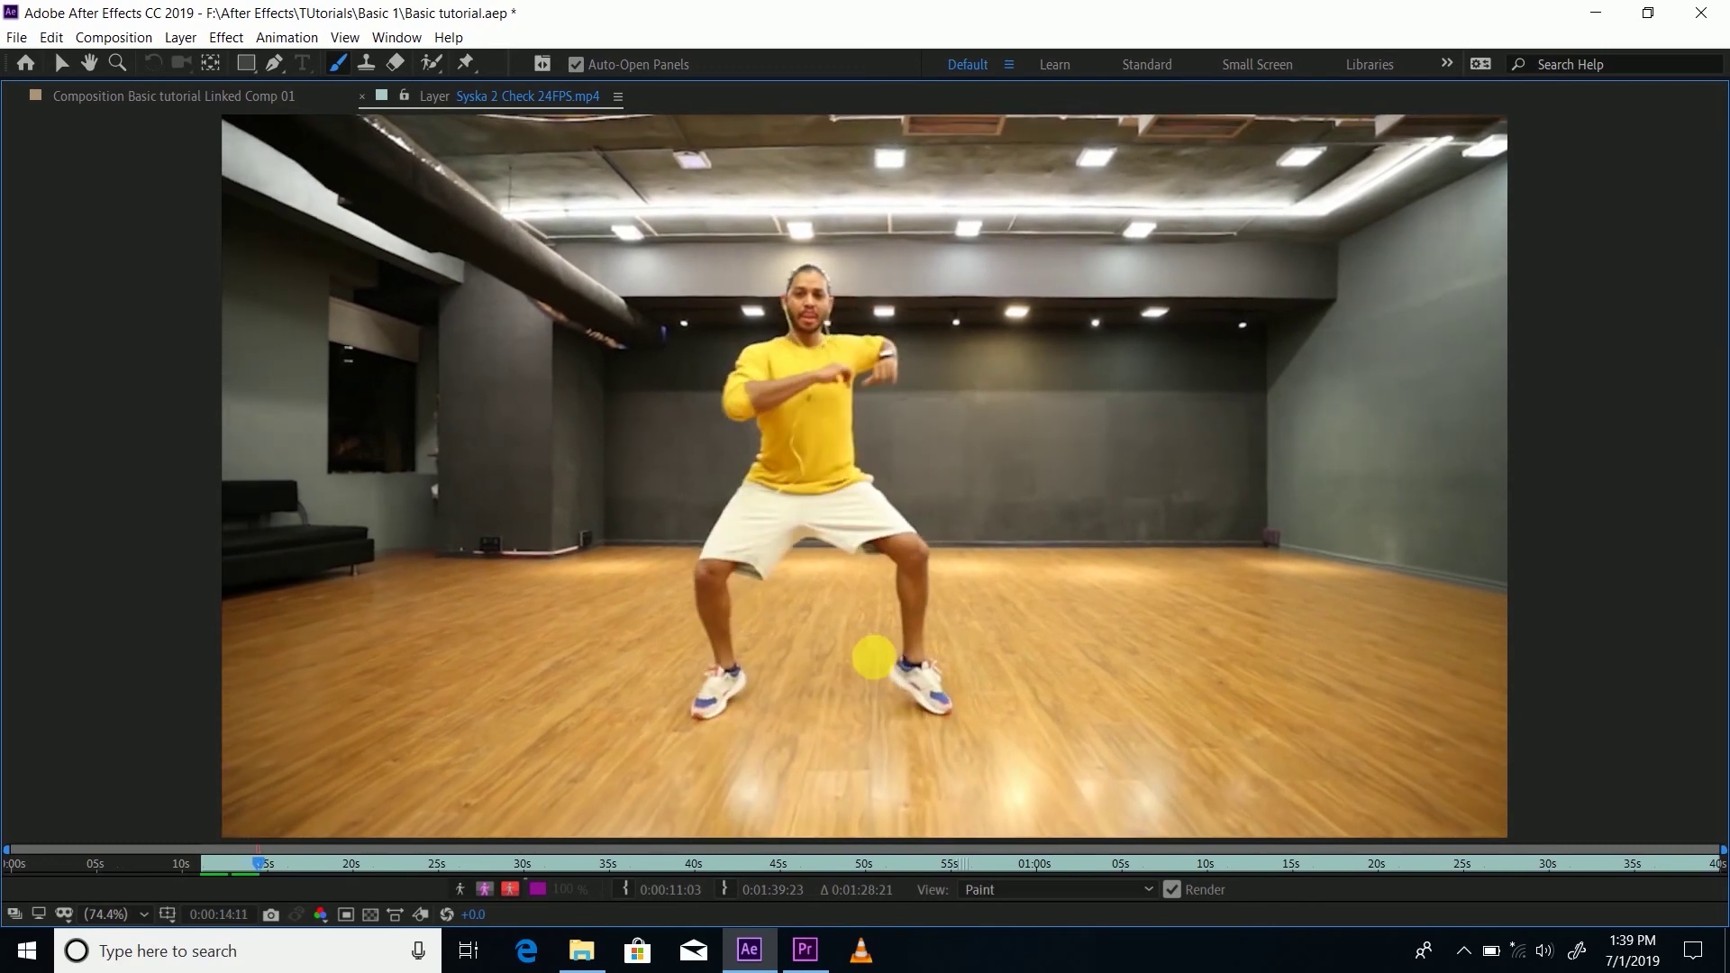
Step: Return to 0:00:13:21 and work forward frame by frame to 0:00:14:06 for the next trail along the dancer's arms
{"action": "key", "text": "Page_Up"}
{"action": "key", "text": "Page_Up"}
{"action": "key", "text": "Page_Up"}
{"action": "key", "text": "Page_Up"}
{"action": "key", "text": "Page_Up"}
{"action": "key", "text": "Page_Up"}
{"action": "key", "text": "Page_Up"}
{"action": "key", "text": "Page_Up"}
{"action": "key", "text": "Page_Up"}
{"action": "key", "text": "Page_Up"}
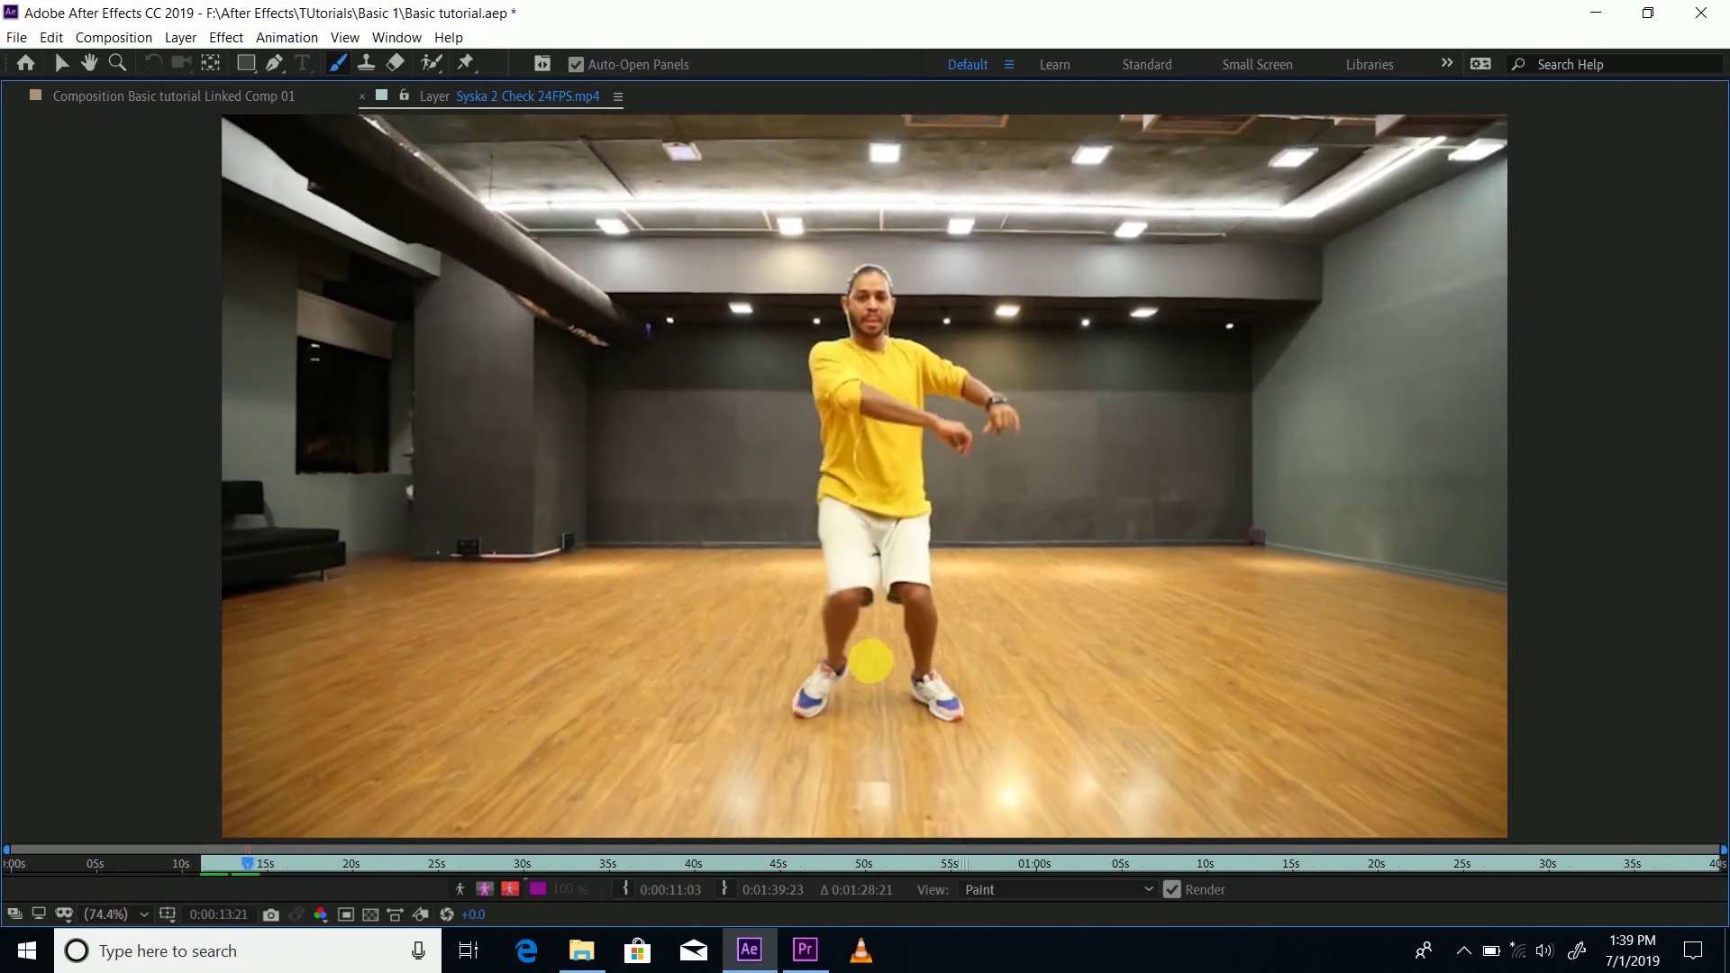
{"action": "key", "text": "Page_Down"}
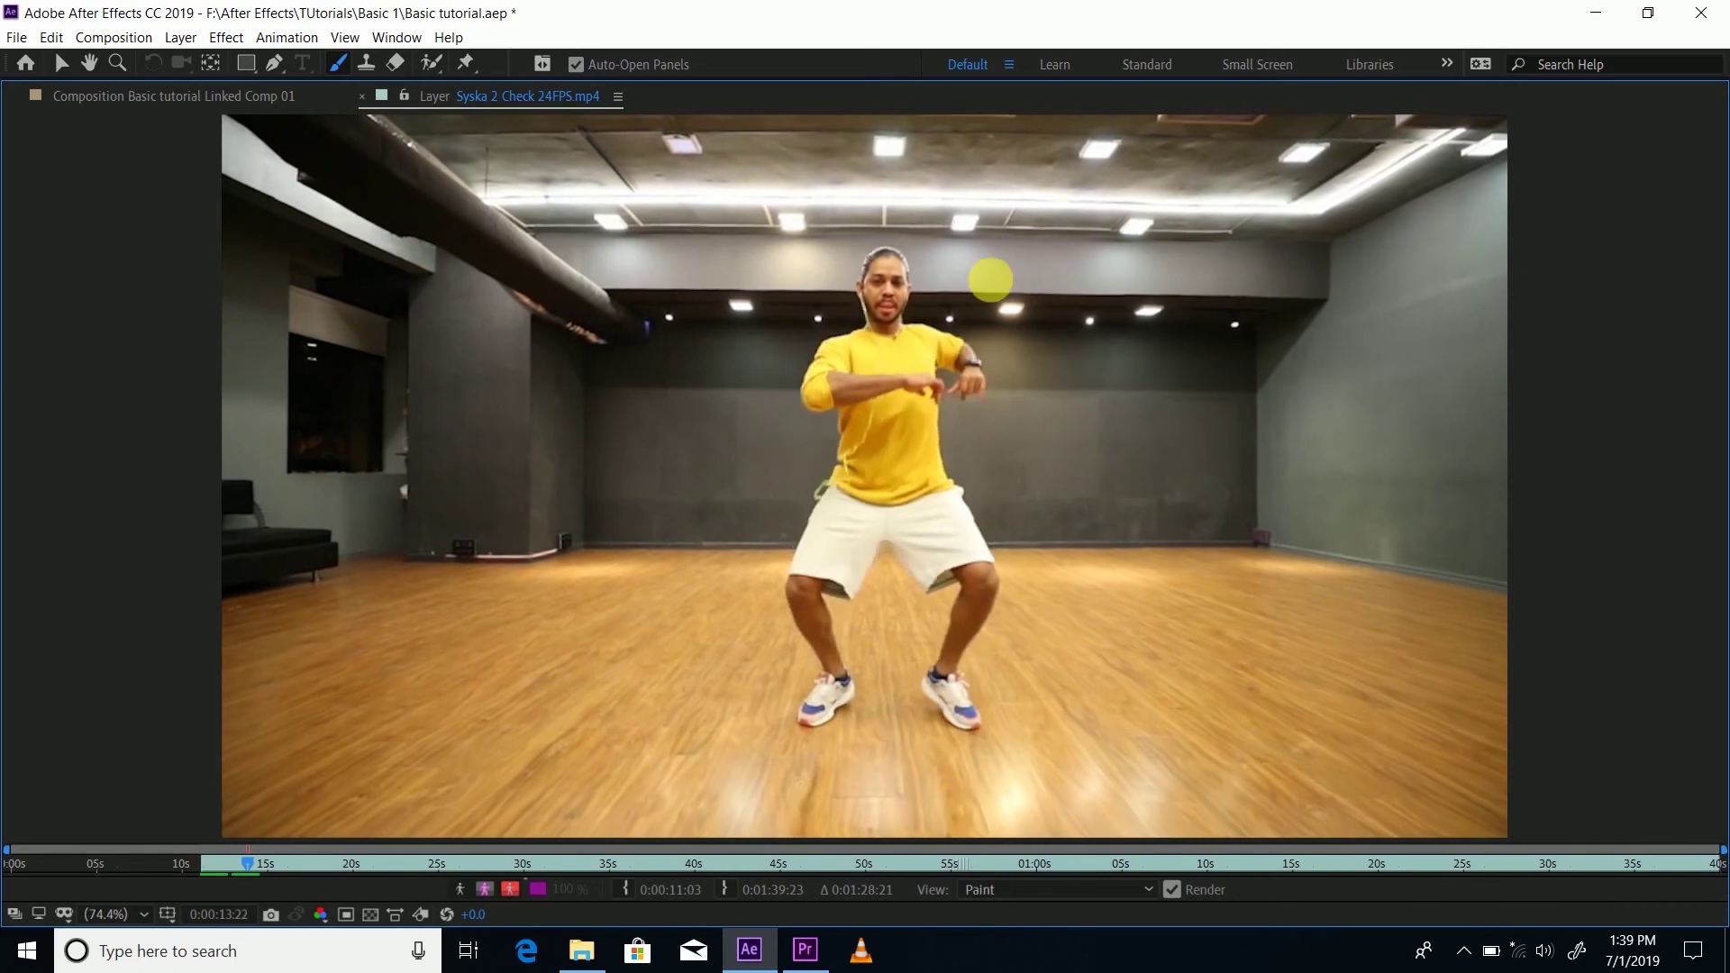
{"action": "key", "text": "Page_Down"}
{"action": "key", "text": "Page_Down"}
{"action": "key", "text": "Page_Down"}
{"action": "key", "text": "Page_Down"}
{"action": "key", "text": "Page_Down"}
{"action": "key", "text": "Page_Down"}
{"action": "key", "text": "Page_Down"}
{"action": "key", "text": "Page_Down"}
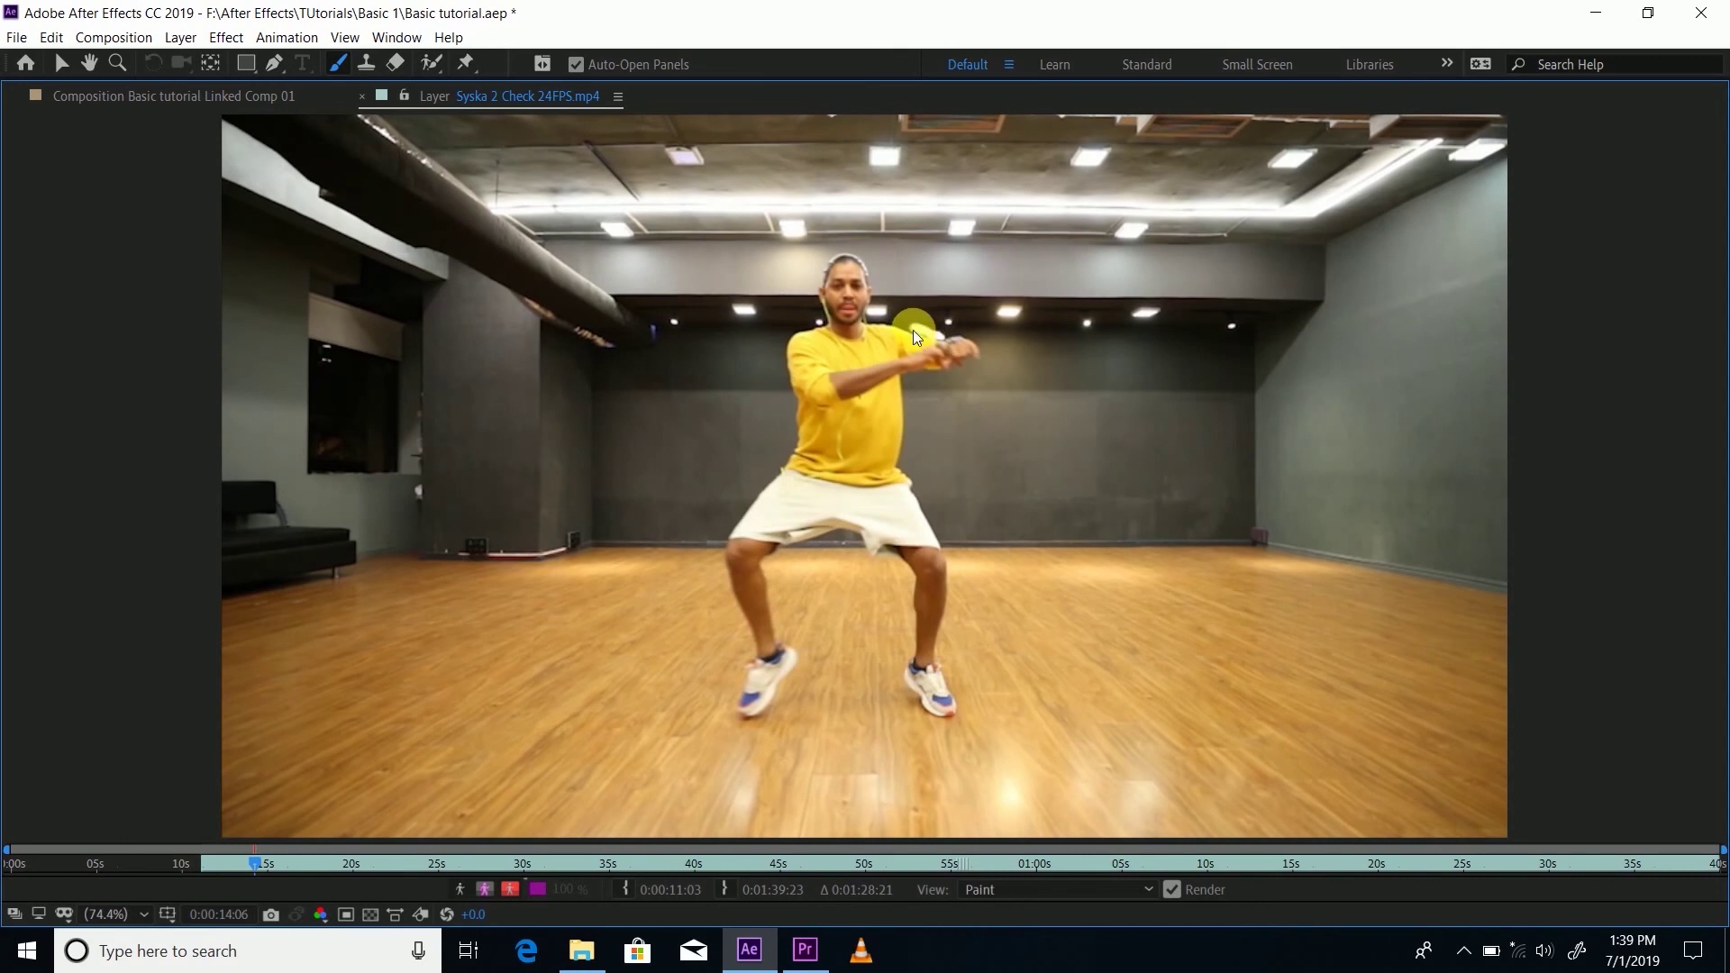
Step: Paint white strokes along the dancer's outstretched arm and shoulder at 0:00:14:06 and 0:00:14:07, undoing and repainting the shoulder stroke
{"action": "key", "text": "Page_Down"}
{"action": "left_click", "coordinate": [916, 338]}
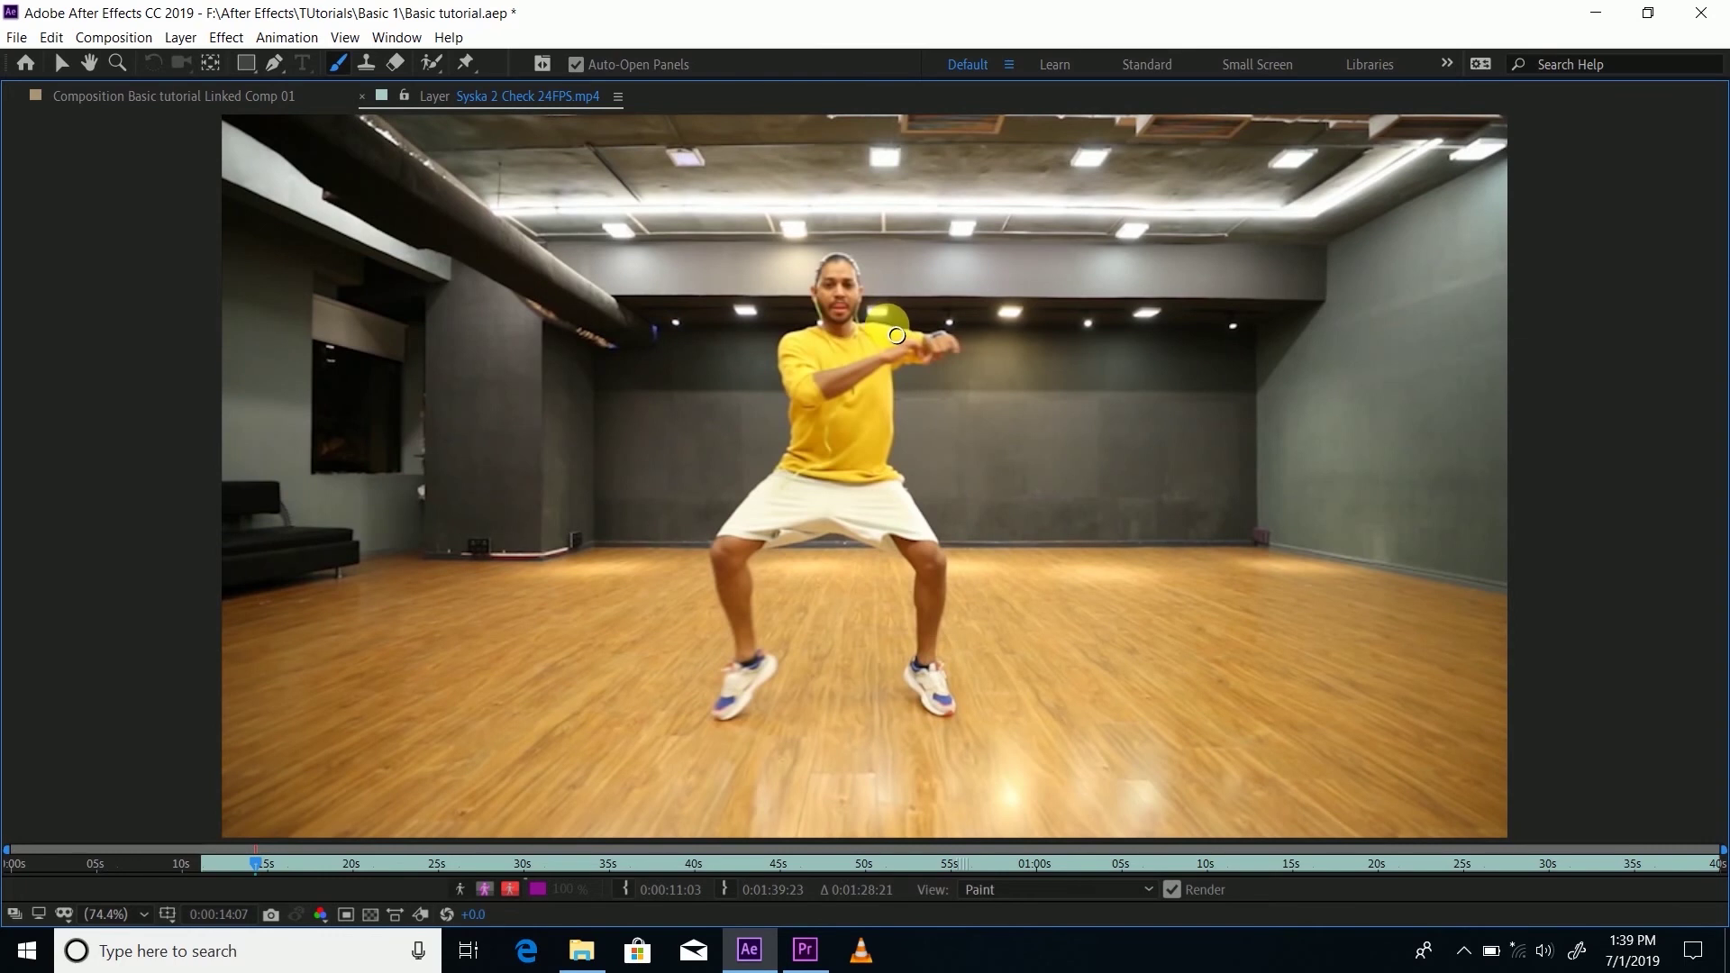
{"action": "key", "text": "Page_Up"}
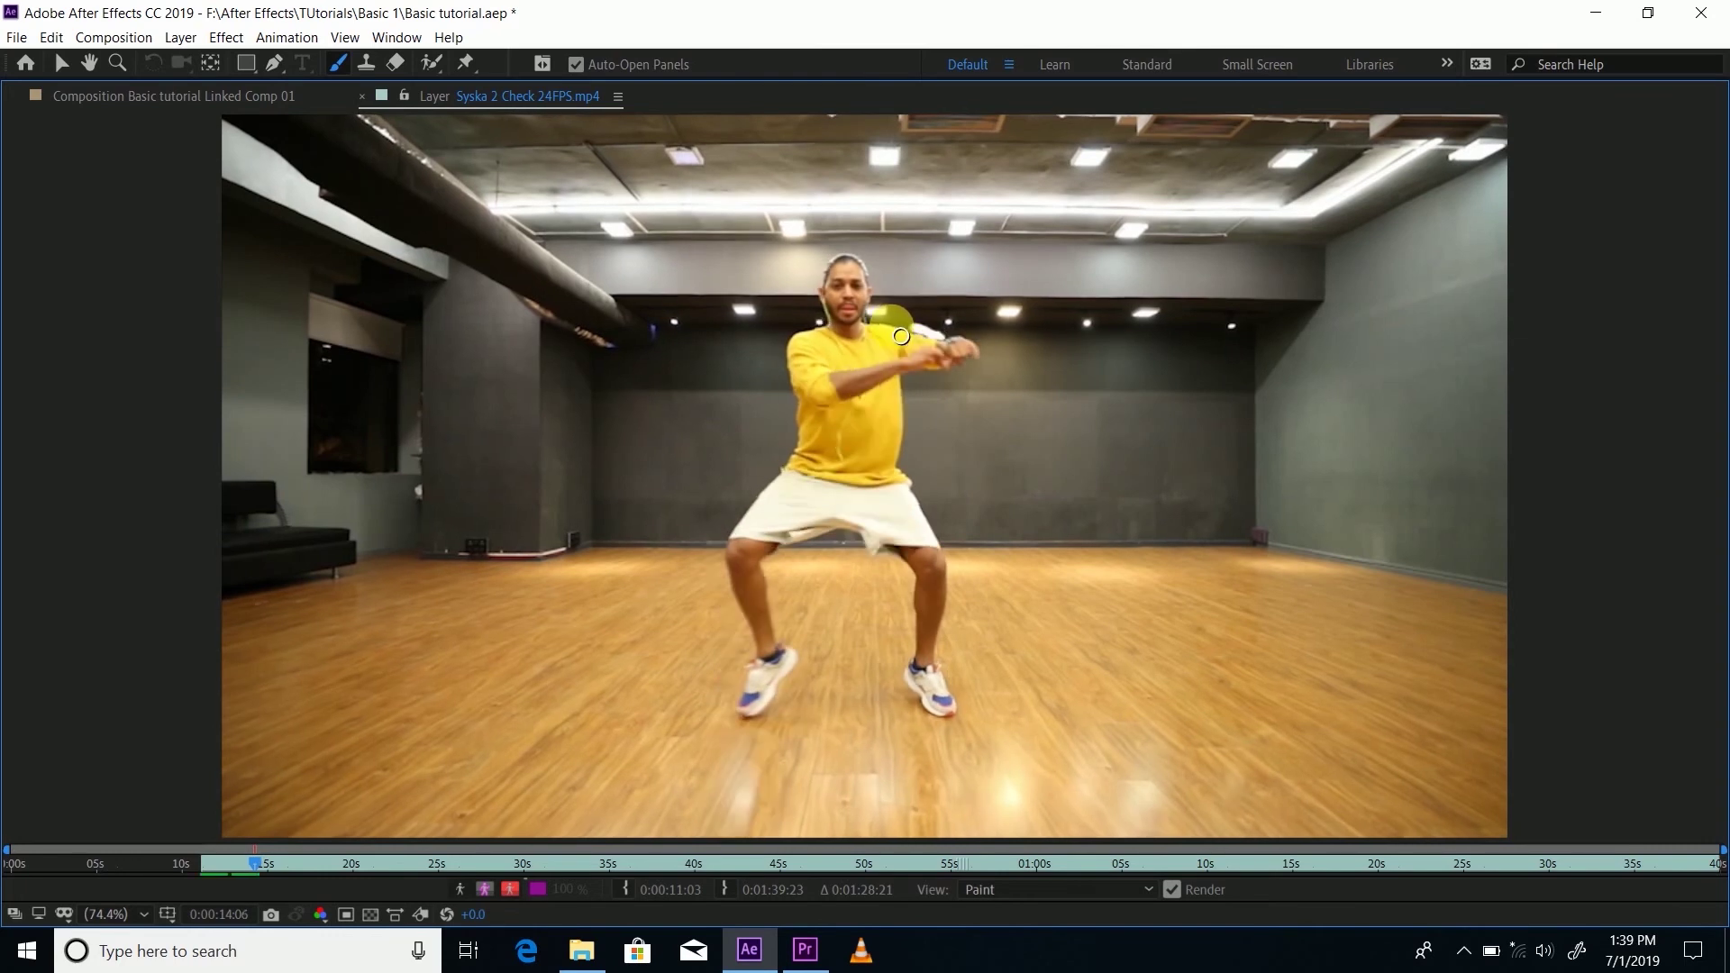
{"action": "key", "text": "Page_Down"}
{"action": "left_click", "coordinate": [901, 335]}
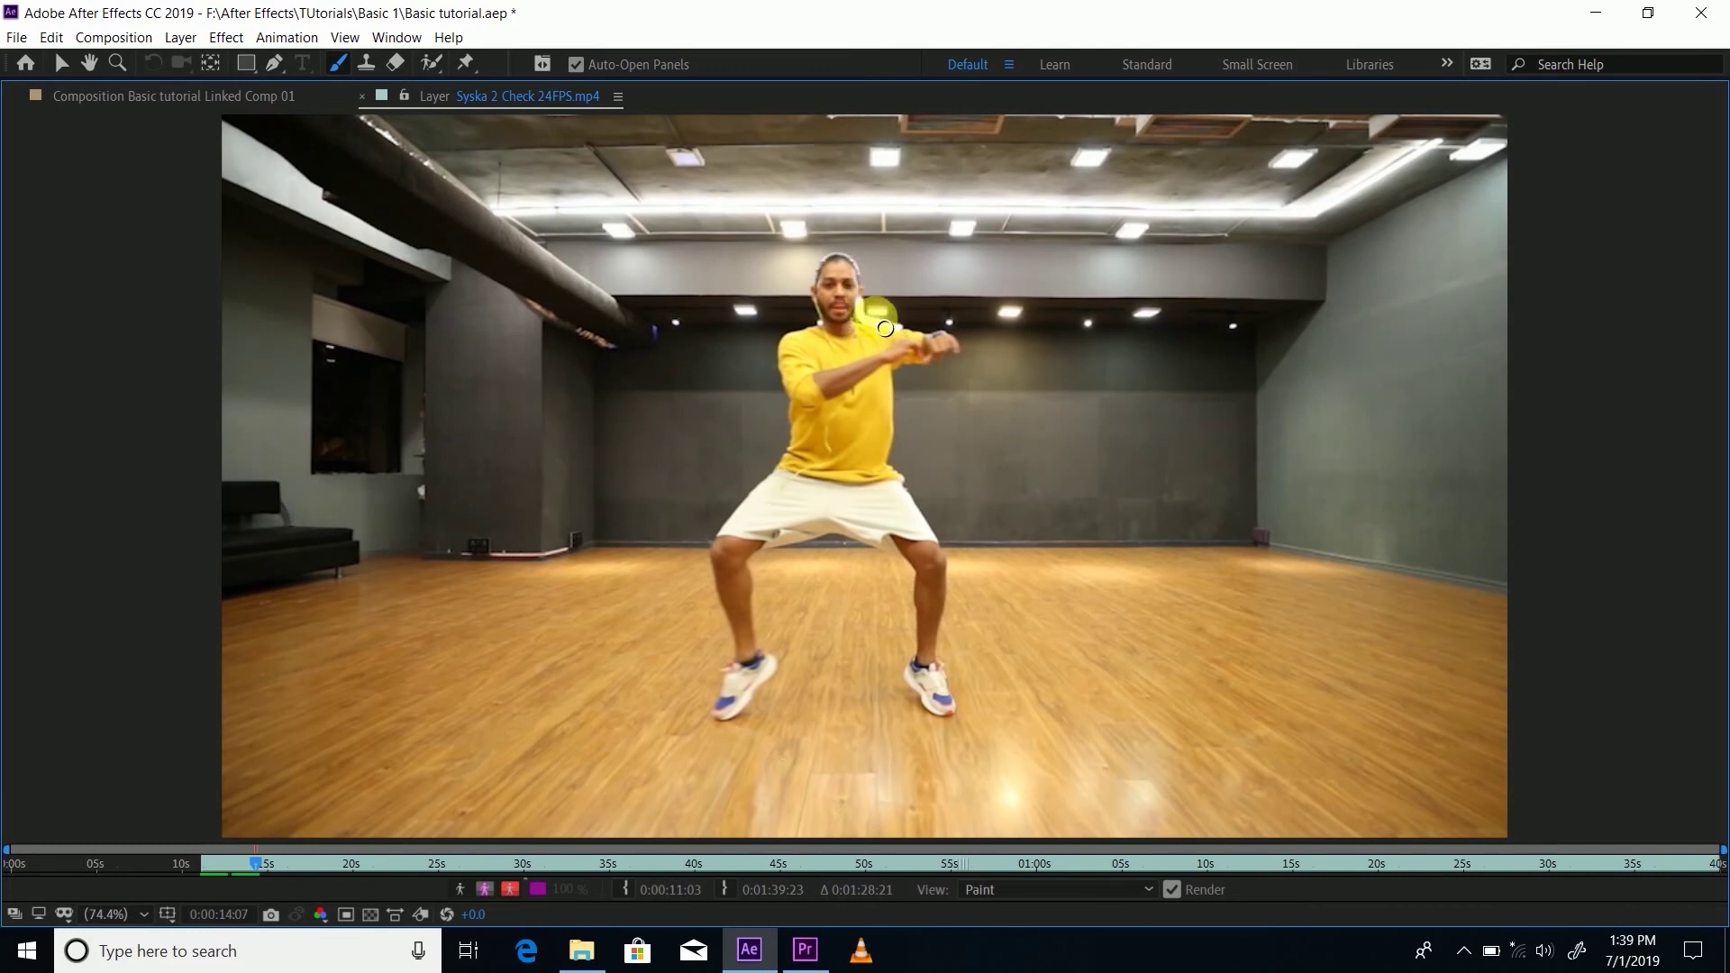
{"action": "key", "text": "ctrl+z"}
{"action": "left_click", "coordinate": [879, 324]}
Step: Carry the white trail over and around the dancer's head, painting short strokes frame by frame up to 0:00:14:11
{"action": "key", "text": "Page_Down"}
{"action": "left_click", "coordinate": [846, 266]}
{"action": "key", "text": "Page_Down"}
{"action": "left_click", "coordinate": [843, 268]}
{"action": "key", "text": "Page_Down"}
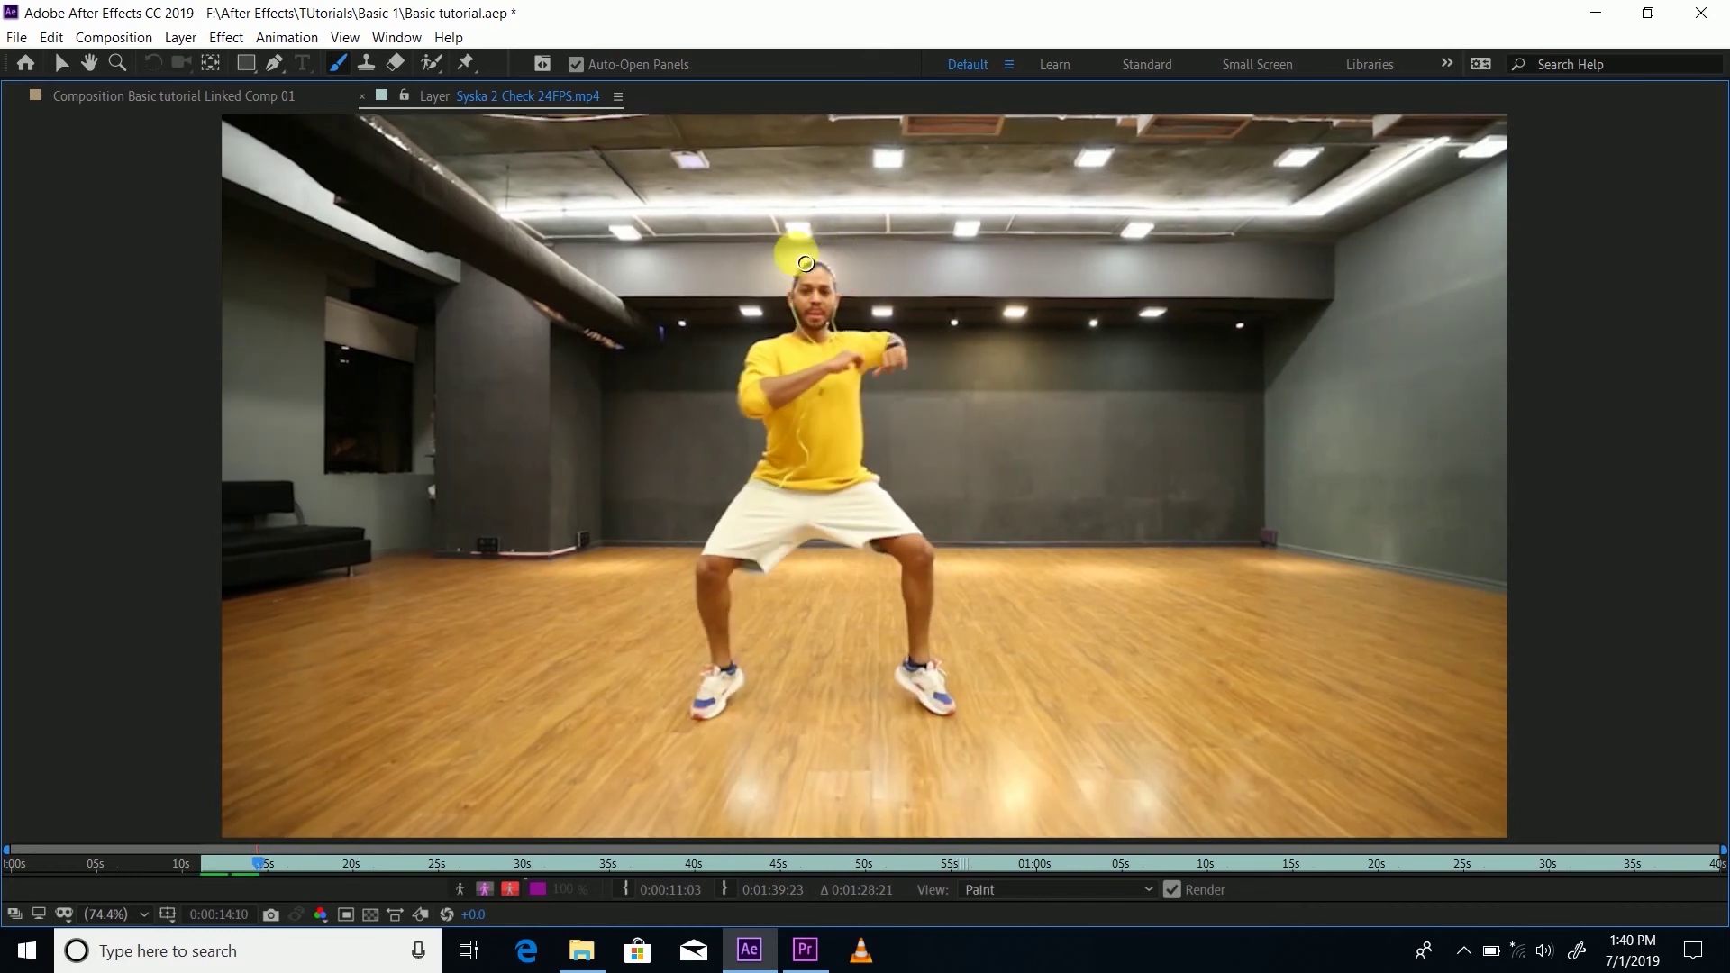
{"action": "key", "text": "Page_Down"}
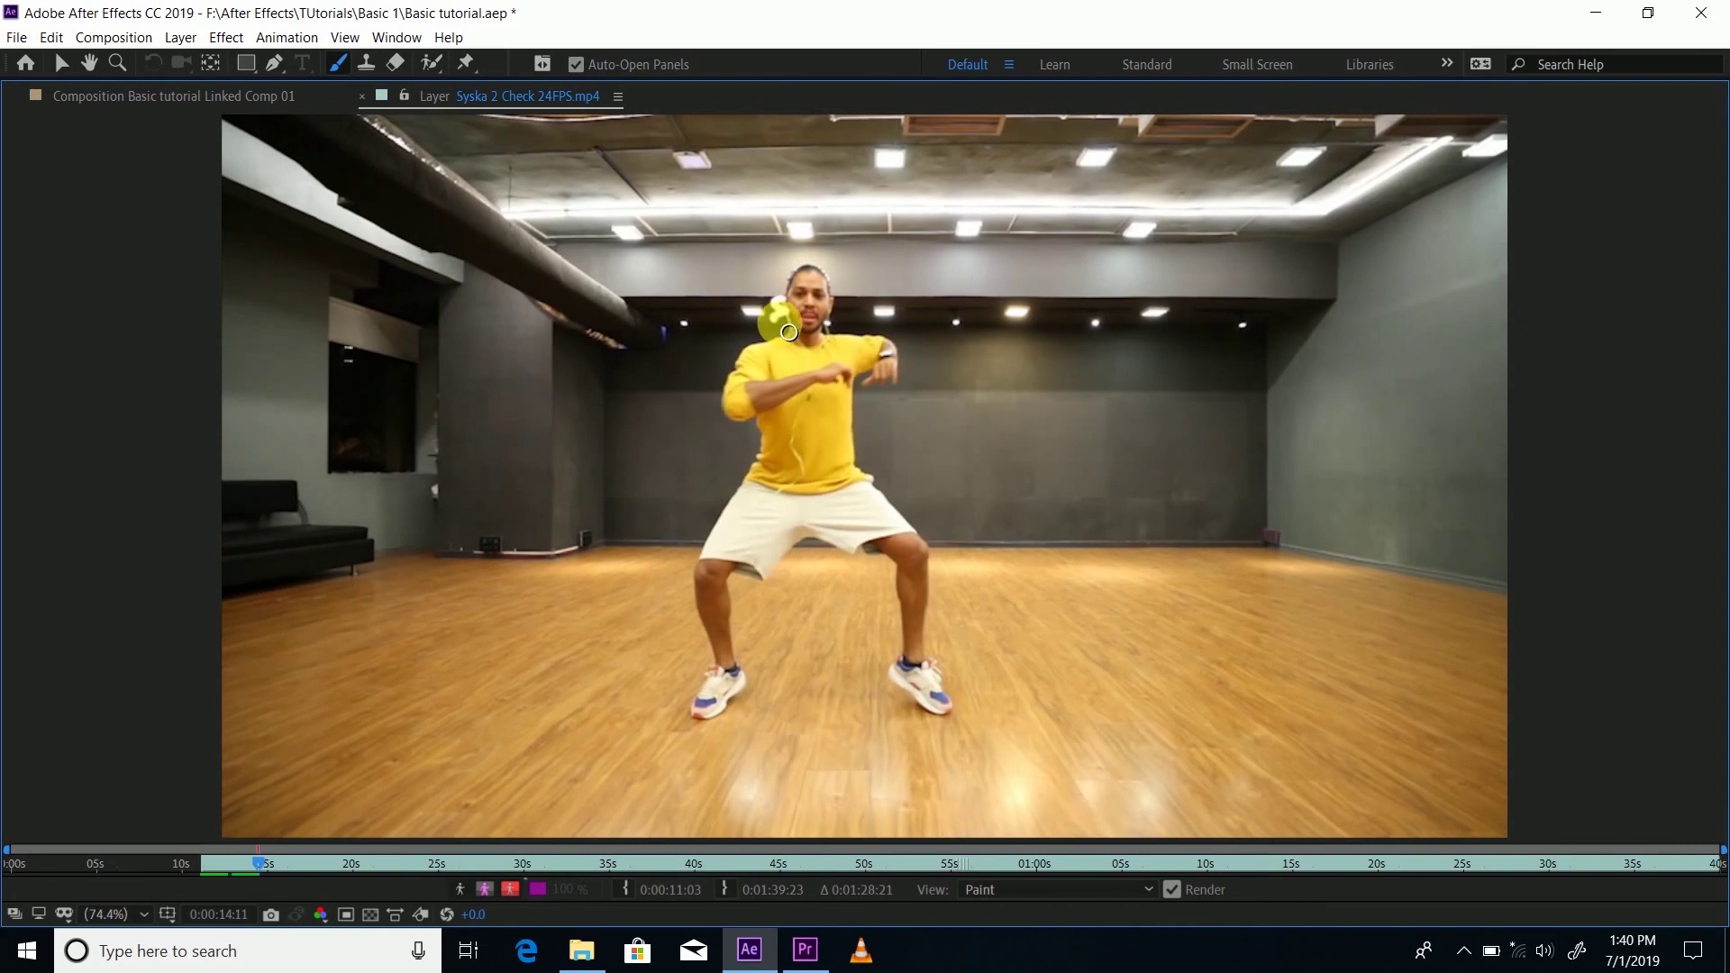
{"action": "mouse_move", "coordinate": [780, 293]}
{"action": "left_mouse_down"}
{"action": "mouse_move", "coordinate": [794, 336]}
{"action": "mouse_move", "coordinate": [767, 337]}
{"action": "mouse_move", "coordinate": [723, 389]}
{"action": "mouse_move", "coordinate": [718, 422]}
{"action": "mouse_move", "coordinate": [763, 351]}
{"action": "mouse_move", "coordinate": [727, 385]}
{"action": "mouse_move", "coordinate": [716, 439]}
{"action": "mouse_move", "coordinate": [744, 438]}
{"action": "mouse_move", "coordinate": [711, 420]}
{"action": "mouse_move", "coordinate": [760, 466]}
{"action": "mouse_move", "coordinate": [747, 490]}
{"action": "mouse_move", "coordinate": [739, 453]}
{"action": "left_mouse_up"}
Step: Paint the trail around the dancer's elbow, down the hip and leg to the foot, frame by frame to 0:00:14:19
{"action": "key", "text": "Page_Down"}
{"action": "key", "text": "Page_Down"}
{"action": "key", "text": "Page_Down"}
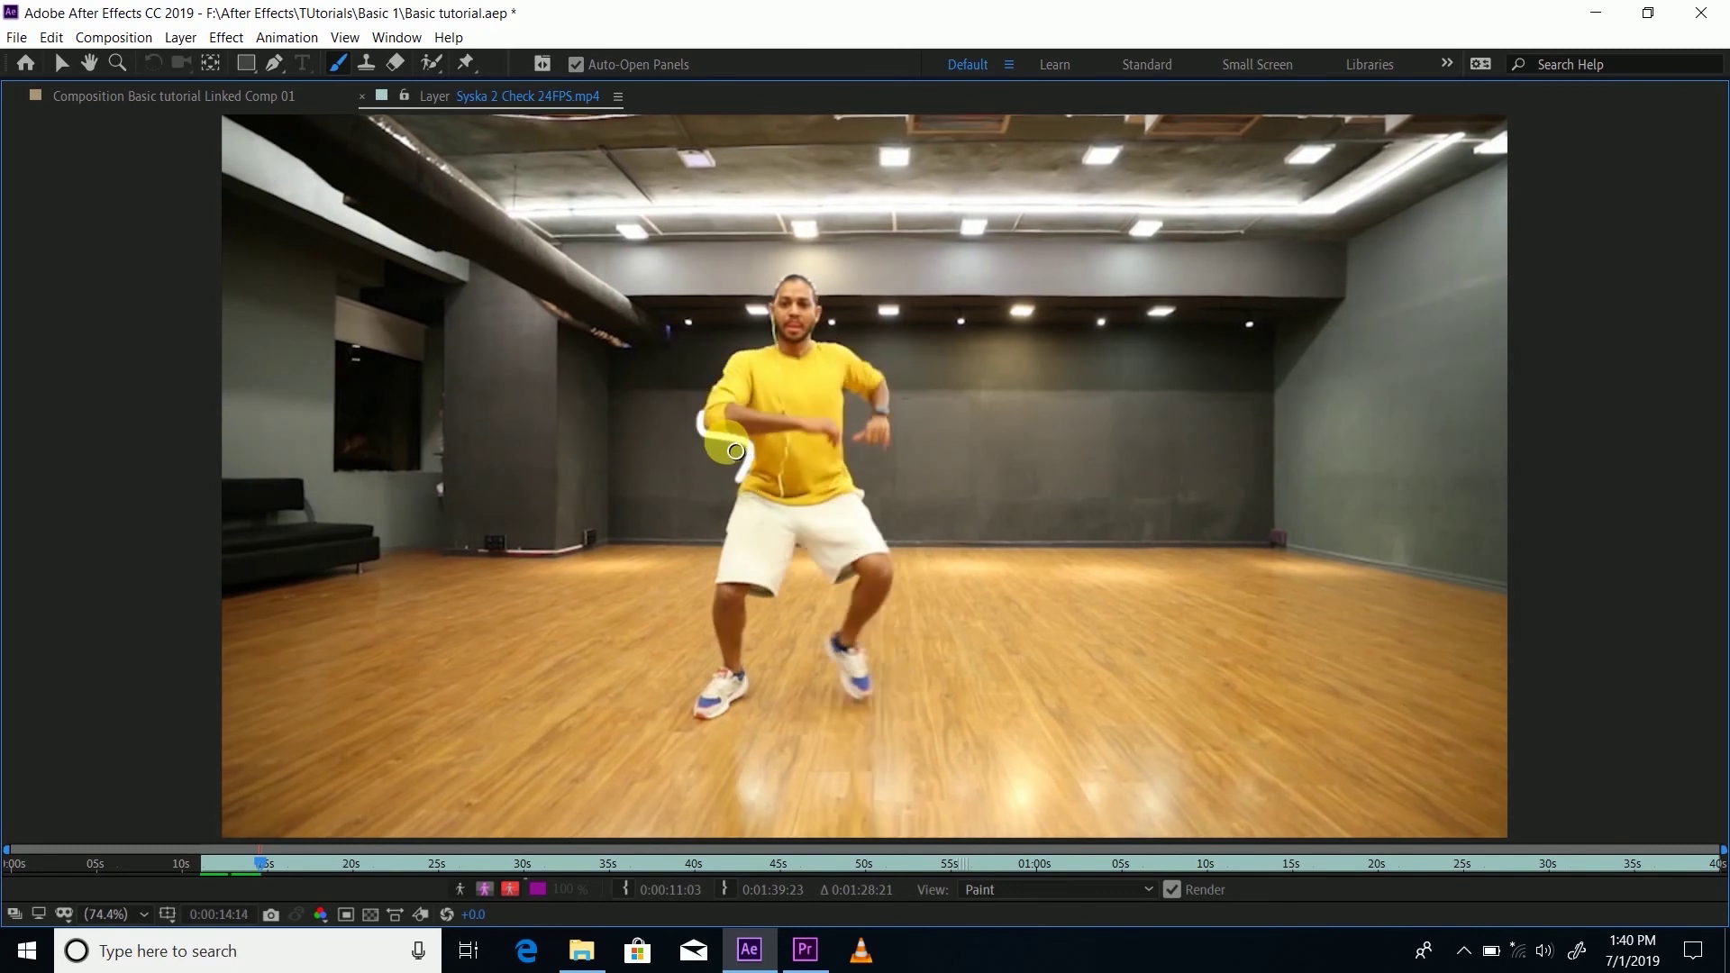
{"action": "key", "text": "Page_Down"}
{"action": "key", "text": "Page_Down"}
{"action": "key", "text": "Page_Down"}
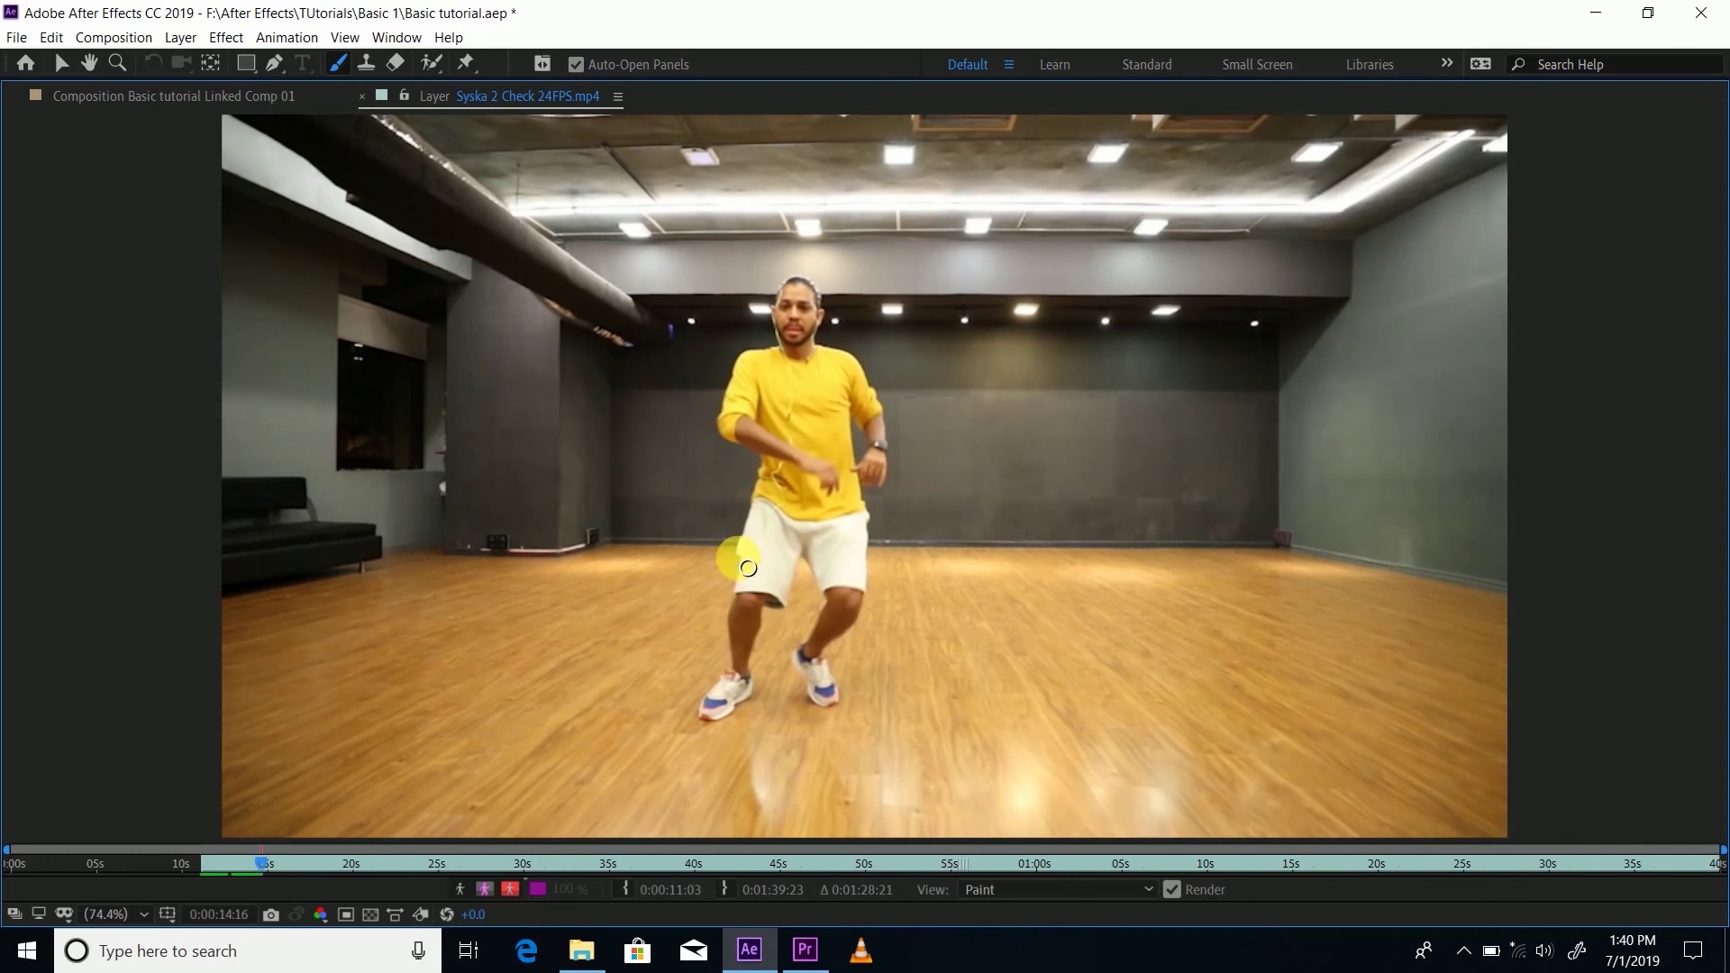
{"action": "key", "text": "Page_Down"}
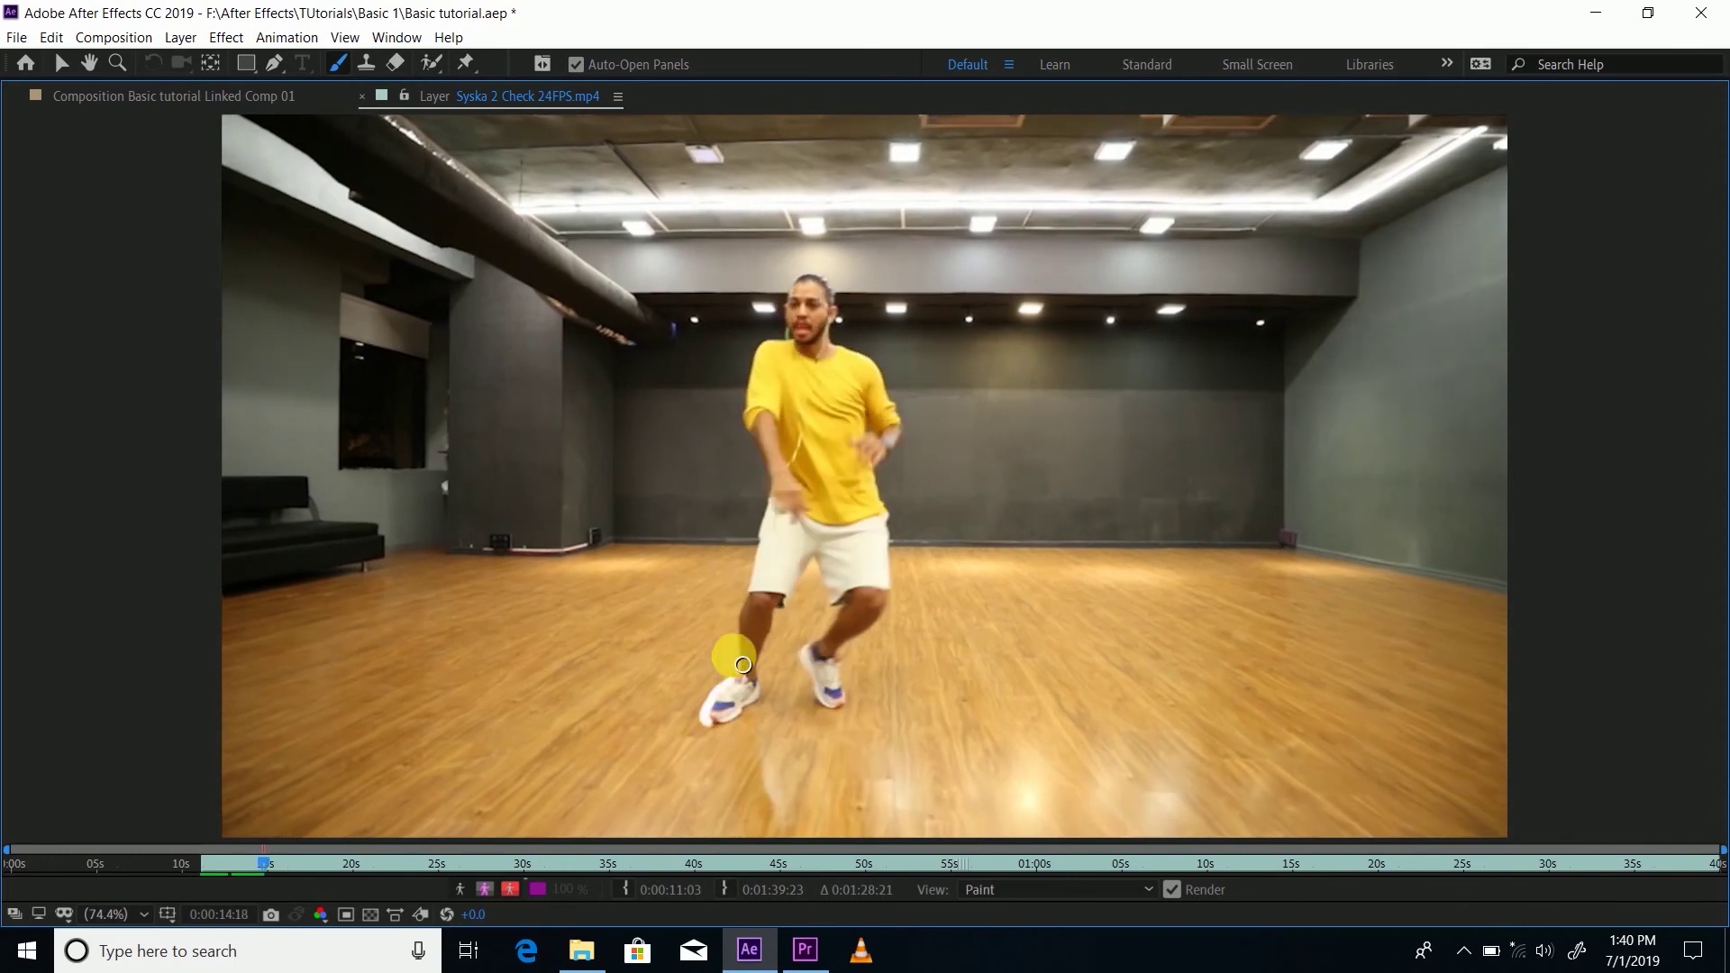
{"action": "key", "text": "Page_Down"}
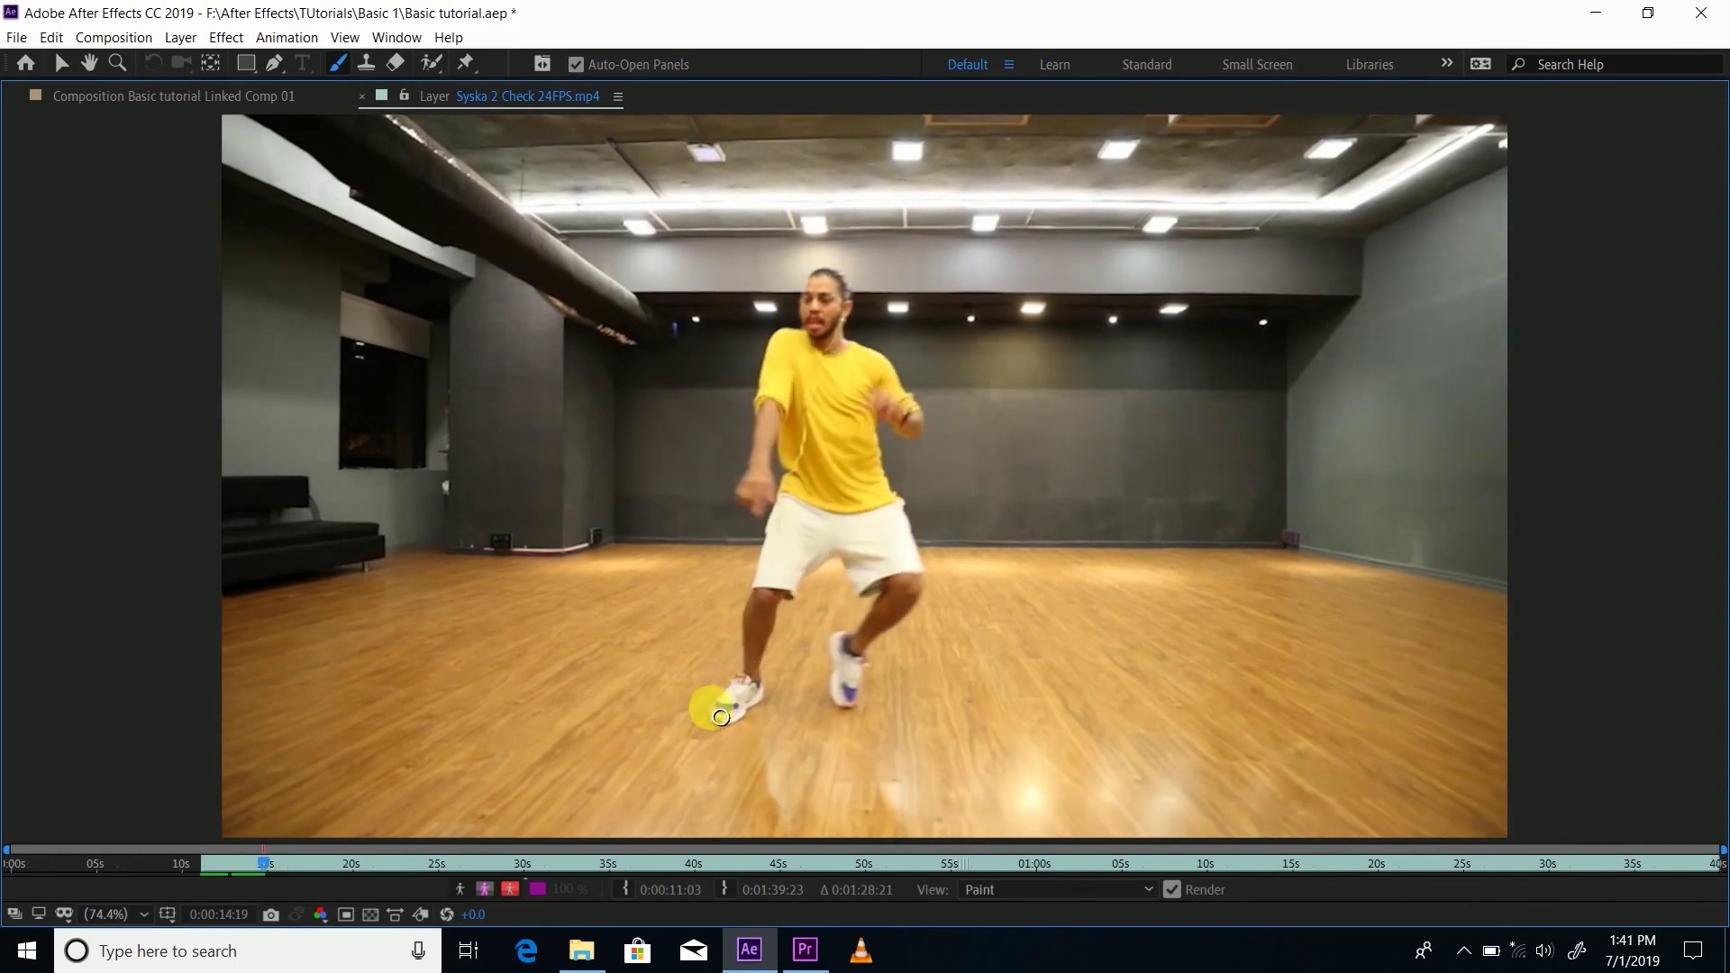
Step: Review the painted strokes frame by frame backward from 0:00:14:19 to 0:00:13:19
{"action": "key", "text": "Page_Up"}
{"action": "key", "text": "Page_Up"}
{"action": "key", "text": "Page_Up"}
{"action": "key", "text": "Page_Up"}
{"action": "key", "text": "Page_Up"}
{"action": "key", "text": "Page_Up"}
{"action": "key", "text": "Page_Up"}
{"action": "key", "text": "Page_Up"}
{"action": "key", "text": "Page_Up"}
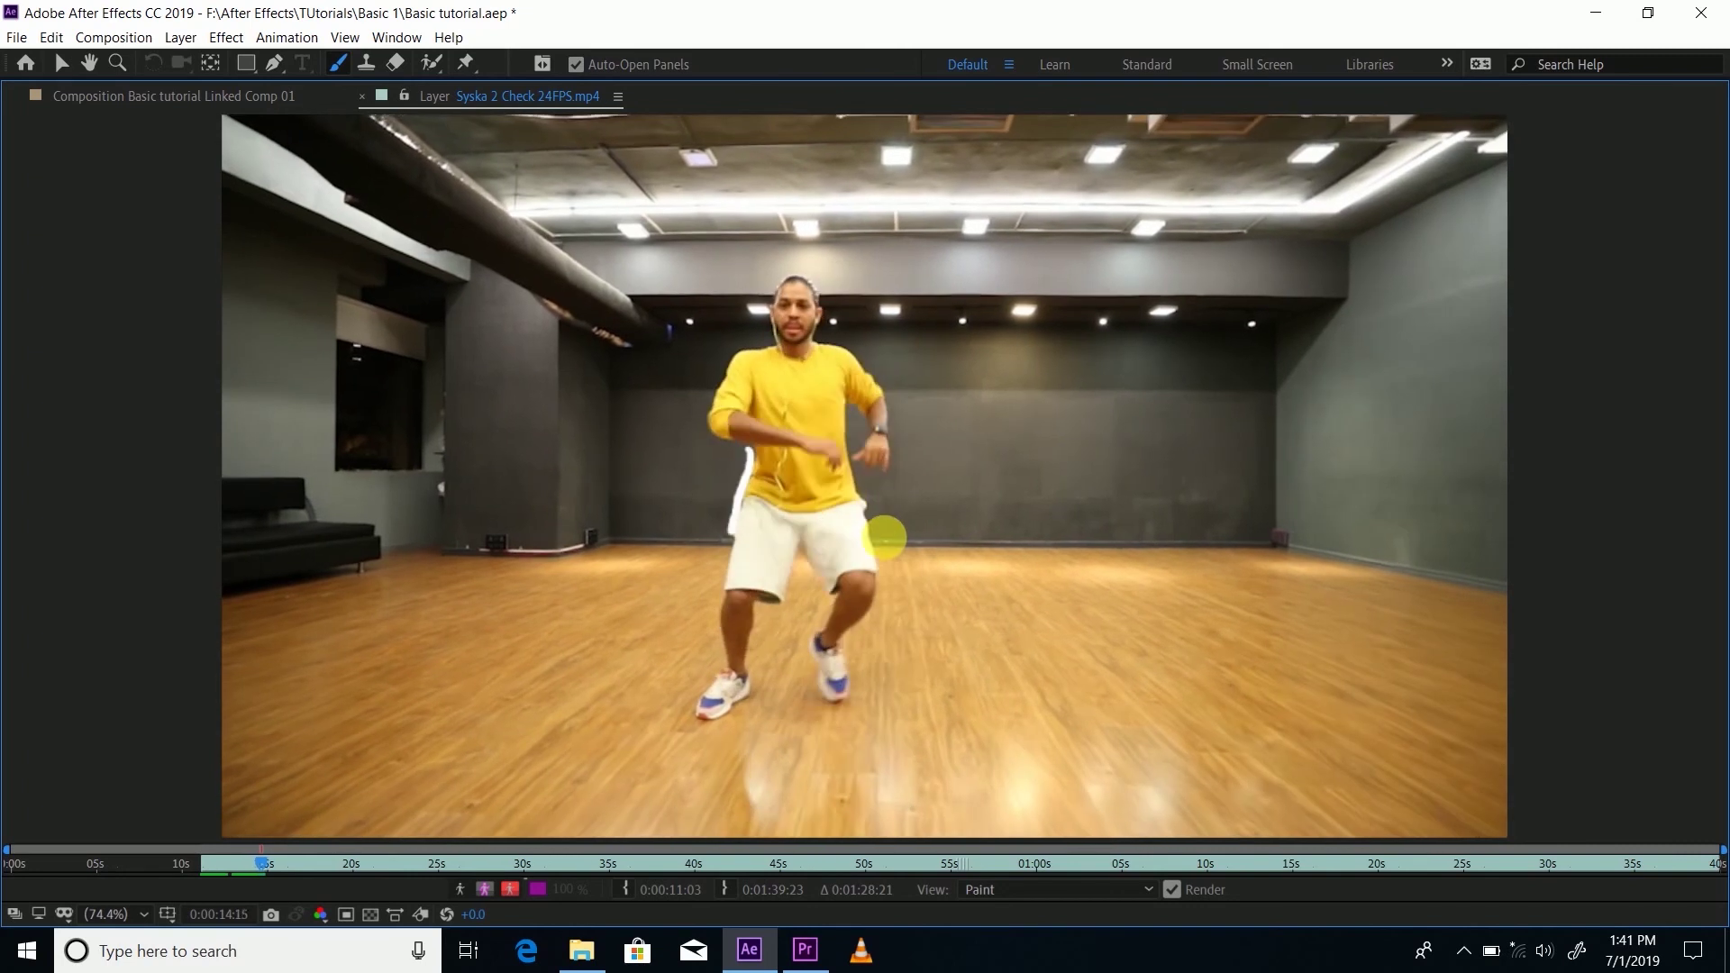
{"action": "key", "text": "Page_Up"}
{"action": "key", "text": "Page_Up"}
{"action": "key", "text": "Page_Up"}
{"action": "key", "text": "Page_Up"}
{"action": "key", "text": "Page_Up"}
{"action": "key", "text": "Page_Up"}
{"action": "key", "text": "Page_Up"}
{"action": "key", "text": "Page_Up"}
{"action": "key", "text": "Page_Up"}
{"action": "key", "text": "Page_Up"}
{"action": "key", "text": "Page_Up"}
{"action": "key", "text": "Page_Up"}
{"action": "key", "text": "Page_Up"}
{"action": "key", "text": "Page_Up"}
{"action": "key", "text": "Page_Up"}
{"action": "key", "text": "Page_Up"}
{"action": "key", "text": "Page_Up"}
{"action": "key", "text": "Page_Up"}
{"action": "key", "text": "Page_Up"}
{"action": "key", "text": "Page_Up"}
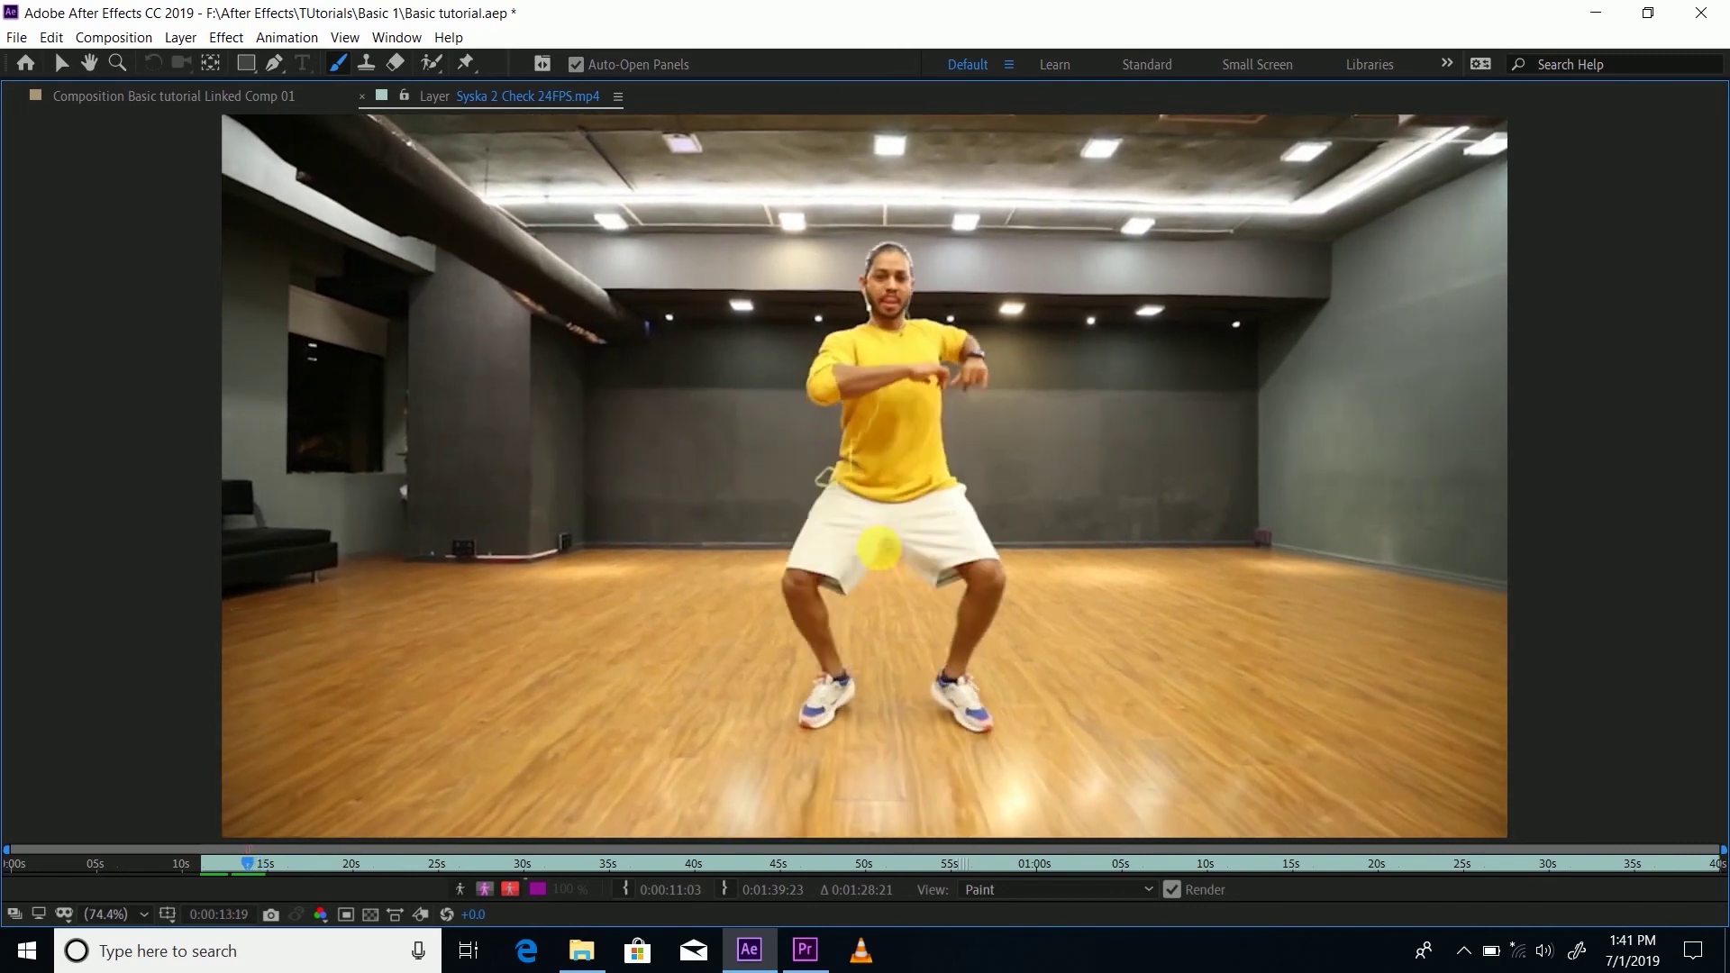
Step: Review the painted strokes frame by frame backward from 0:00:13:19 to 0:00:10:23
{"action": "key", "text": "Page_Up"}
{"action": "key", "text": "Page_Up"}
{"action": "key", "text": "Page_Up"}
{"action": "key", "text": "Page_Up"}
{"action": "key", "text": "Page_Up"}
{"action": "key", "text": "Page_Up"}
{"action": "key", "text": "Page_Up"}
{"action": "key", "text": "Page_Up"}
{"action": "key", "text": "Page_Up"}
{"action": "key", "text": "Page_Up"}
{"action": "key", "text": "Page_Up"}
{"action": "key", "text": "Page_Up"}
{"action": "key", "text": "Page_Up"}
{"action": "key", "text": "Page_Up"}
{"action": "key", "text": "Page_Up"}
{"action": "key", "text": "Page_Up"}
{"action": "key", "text": "Page_Up"}
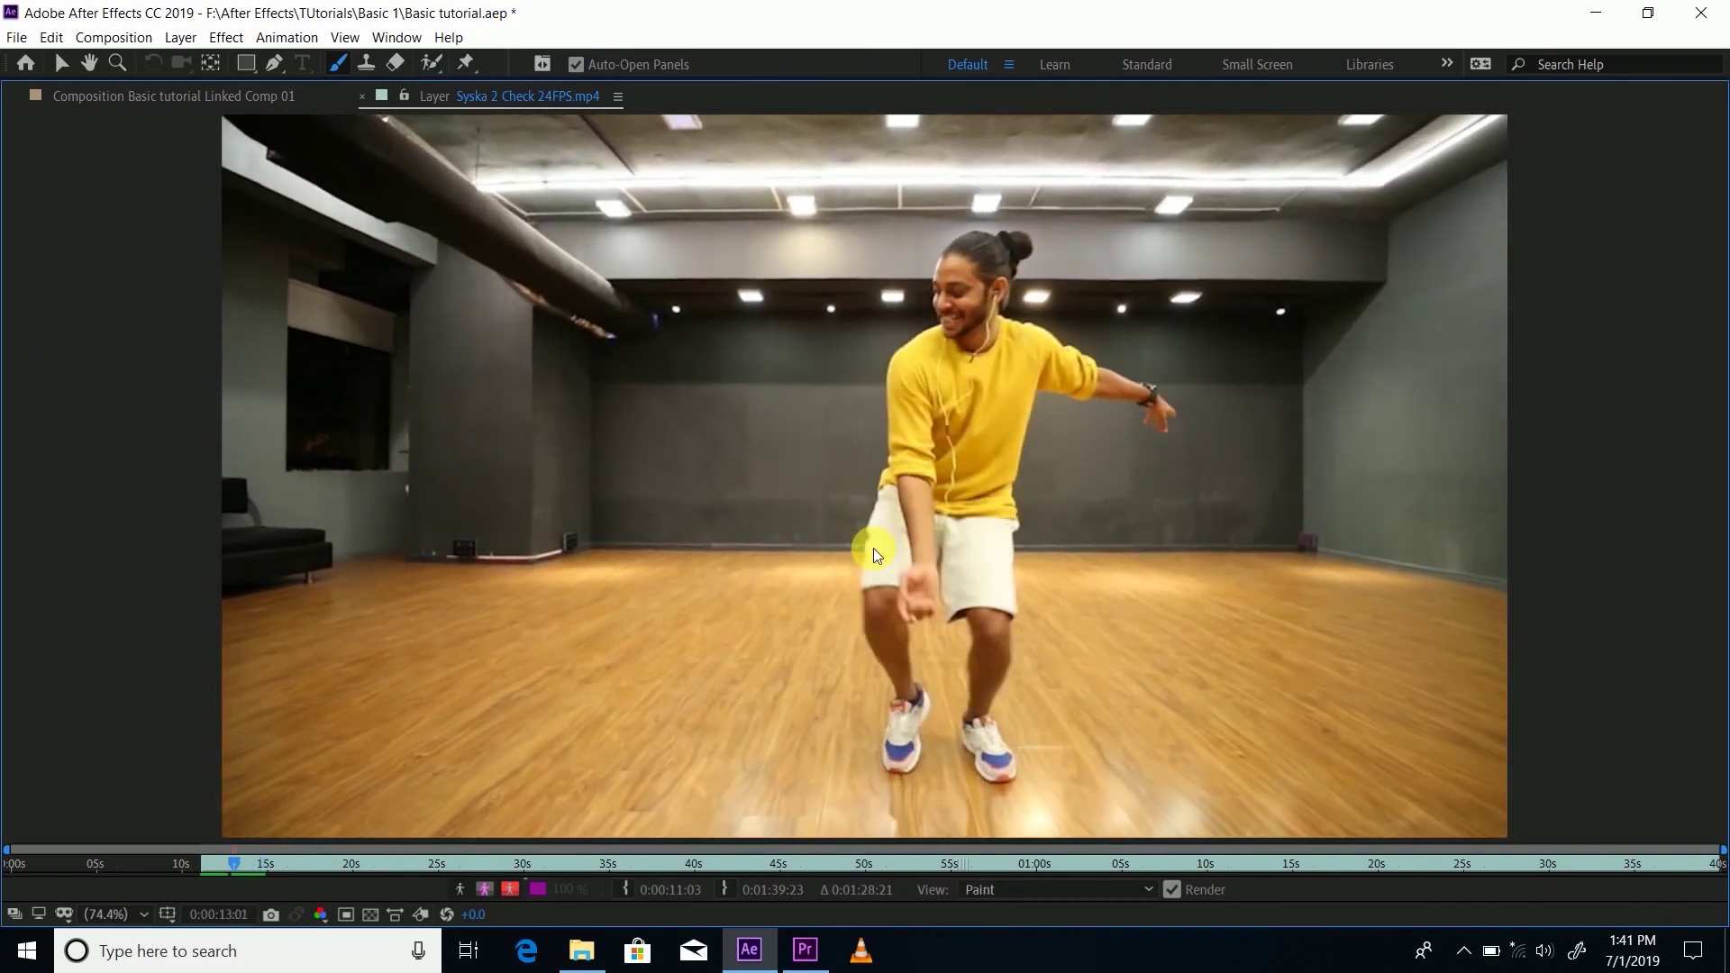
{"action": "key", "text": "Page_Up"}
{"action": "key", "text": "Page_Up"}
{"action": "key", "text": "Page_Up"}
{"action": "key", "text": "Page_Up"}
{"action": "key", "text": "Page_Up"}
{"action": "key", "text": "Page_Up"}
{"action": "key", "text": "Page_Up"}
{"action": "key", "text": "Page_Up"}
{"action": "key", "text": "Page_Up"}
{"action": "key", "text": "Page_Up"}
{"action": "key", "text": "Page_Up"}
{"action": "key", "text": "Page_Up"}
{"action": "key", "text": "Page_Up"}
{"action": "key", "text": "Page_Up"}
{"action": "key", "text": "Page_Up"}
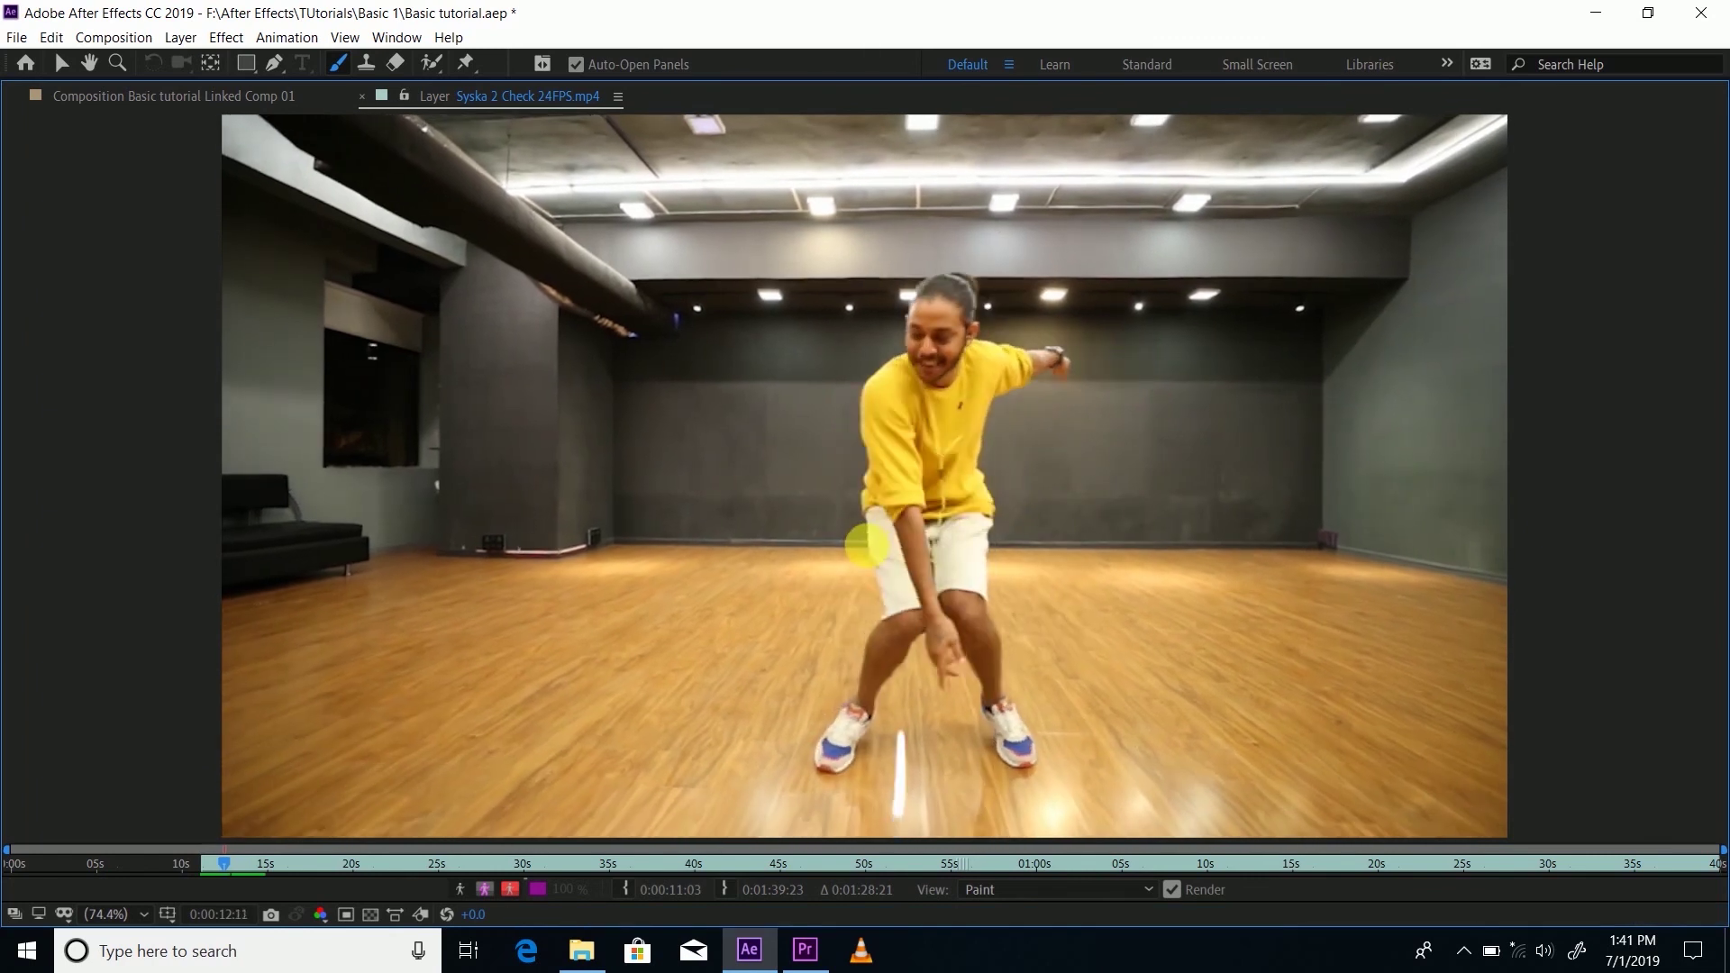
{"action": "key", "text": "Page_Up"}
{"action": "key", "text": "Page_Up"}
{"action": "key", "text": "Page_Up"}
{"action": "key", "text": "Page_Up"}
{"action": "key", "text": "Page_Up"}
{"action": "key", "text": "Page_Up"}
{"action": "key", "text": "Page_Up"}
{"action": "key", "text": "Page_Up"}
{"action": "key", "text": "Page_Up"}
{"action": "key", "text": "Page_Up"}
{"action": "key", "text": "Page_Up"}
{"action": "key", "text": "Page_Up"}
{"action": "key", "text": "Page_Up"}
{"action": "key", "text": "Page_Up"}
{"action": "key", "text": "Page_Up"}
{"action": "key", "text": "Page_Up"}
{"action": "key", "text": "Page_Up"}
{"action": "key", "text": "Page_Up"}
{"action": "key", "text": "Page_Up"}
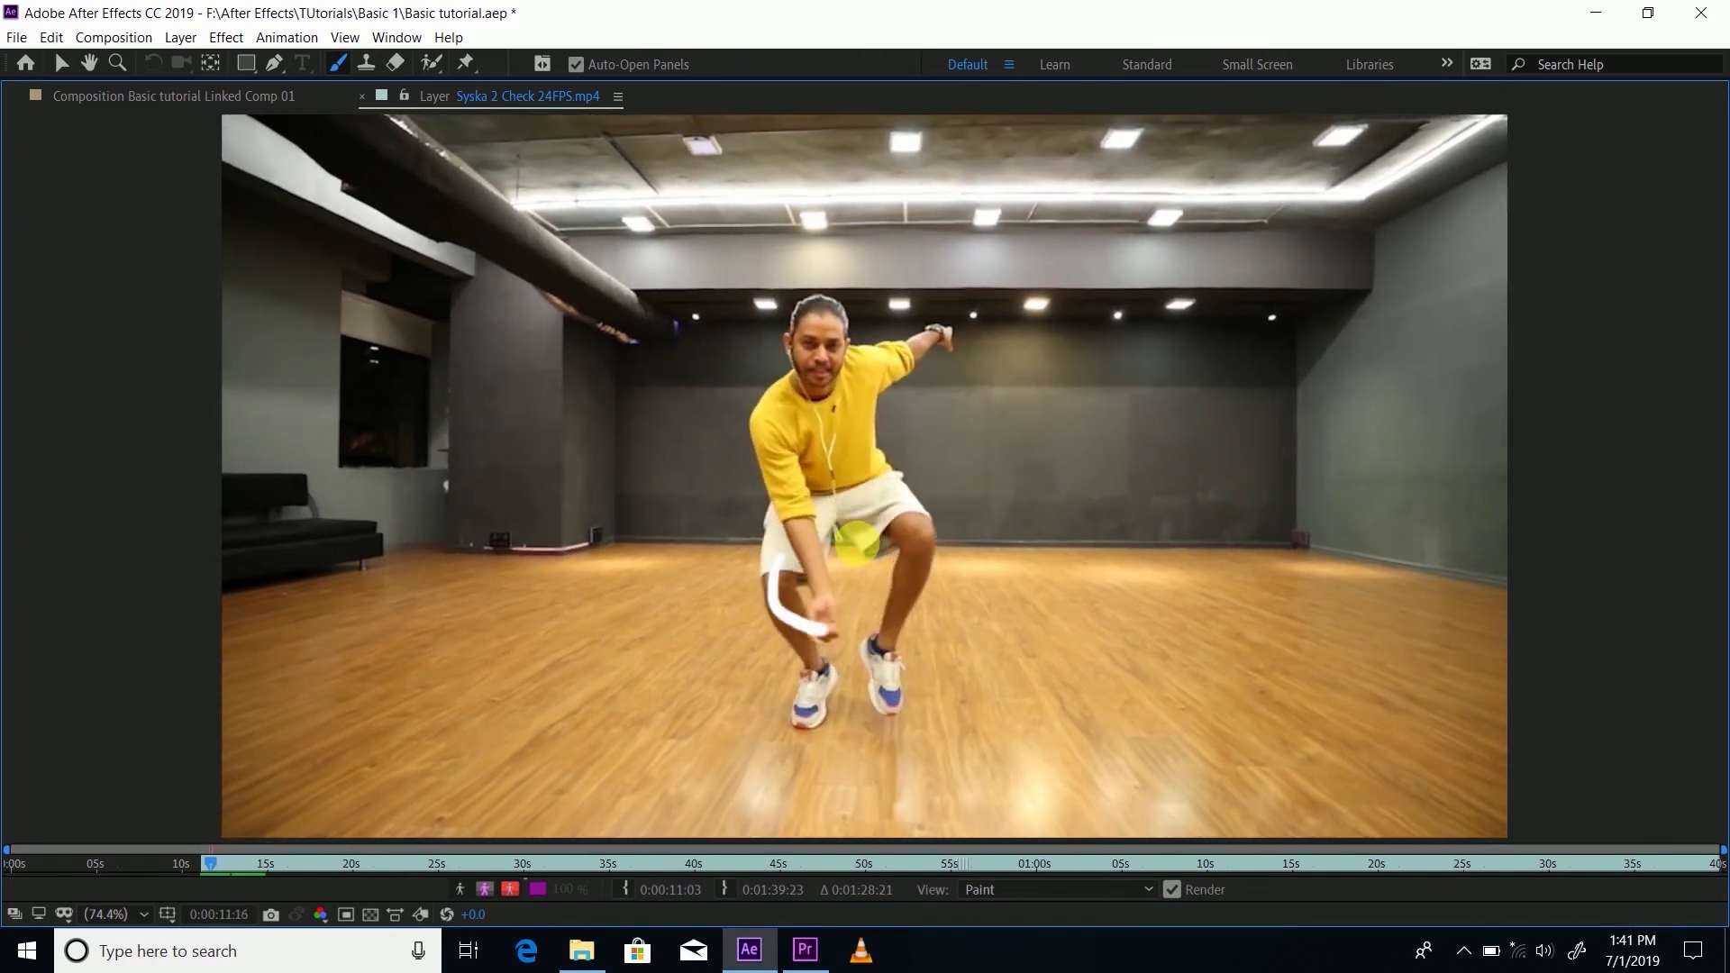
{"action": "key", "text": "Page_Up"}
{"action": "key", "text": "Page_Up"}
{"action": "key", "text": "Page_Up"}
{"action": "key", "text": "Page_Up"}
{"action": "key", "text": "Page_Up"}
{"action": "key", "text": "Page_Up"}
{"action": "key", "text": "Page_Up"}
{"action": "key", "text": "Page_Up"}
{"action": "key", "text": "Page_Up"}
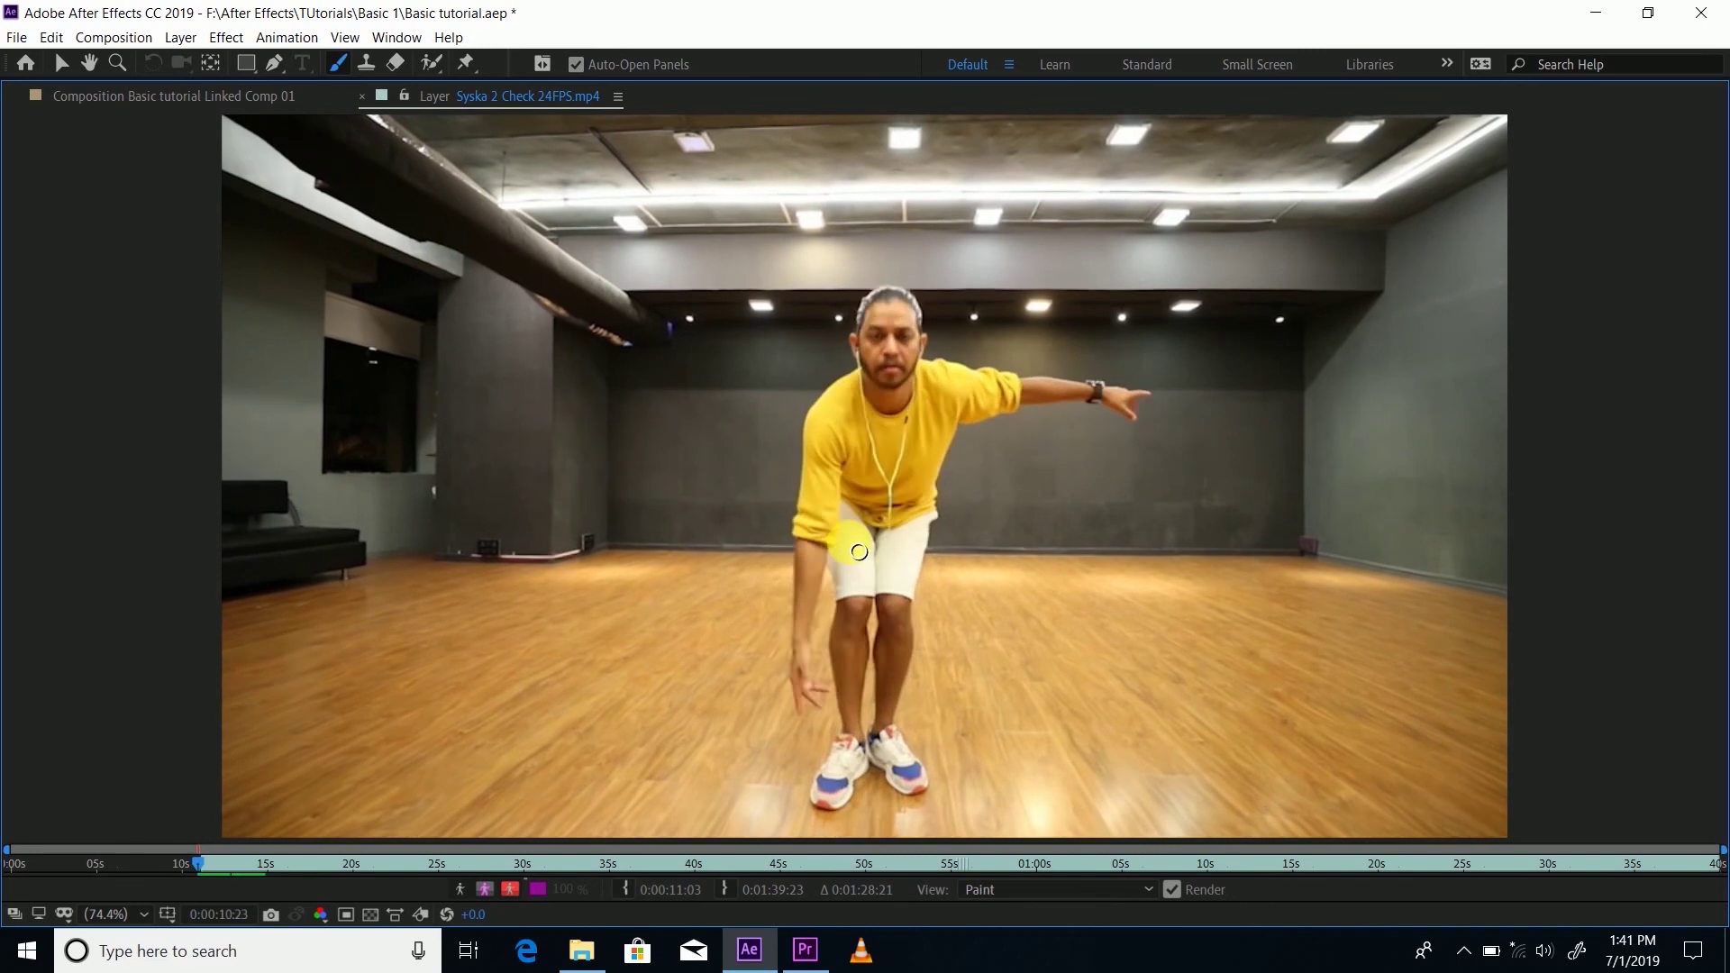
Step: Review the painted strokes frame by frame forward from 0:00:10:23 to 0:00:13:02
{"action": "key", "text": "Page_Down"}
{"action": "key", "text": "Page_Down"}
{"action": "key", "text": "Page_Down"}
{"action": "key", "text": "Page_Down"}
{"action": "key", "text": "Page_Down"}
{"action": "key", "text": "Page_Down"}
{"action": "key", "text": "Page_Down"}
{"action": "key", "text": "Page_Down"}
{"action": "key", "text": "Page_Down"}
{"action": "key", "text": "Page_Down"}
{"action": "key", "text": "Page_Down"}
{"action": "key", "text": "Page_Down"}
{"action": "key", "text": "Page_Down"}
{"action": "key", "text": "Page_Down"}
{"action": "key", "text": "Page_Down"}
{"action": "key", "text": "Page_Down"}
{"action": "key", "text": "Page_Down"}
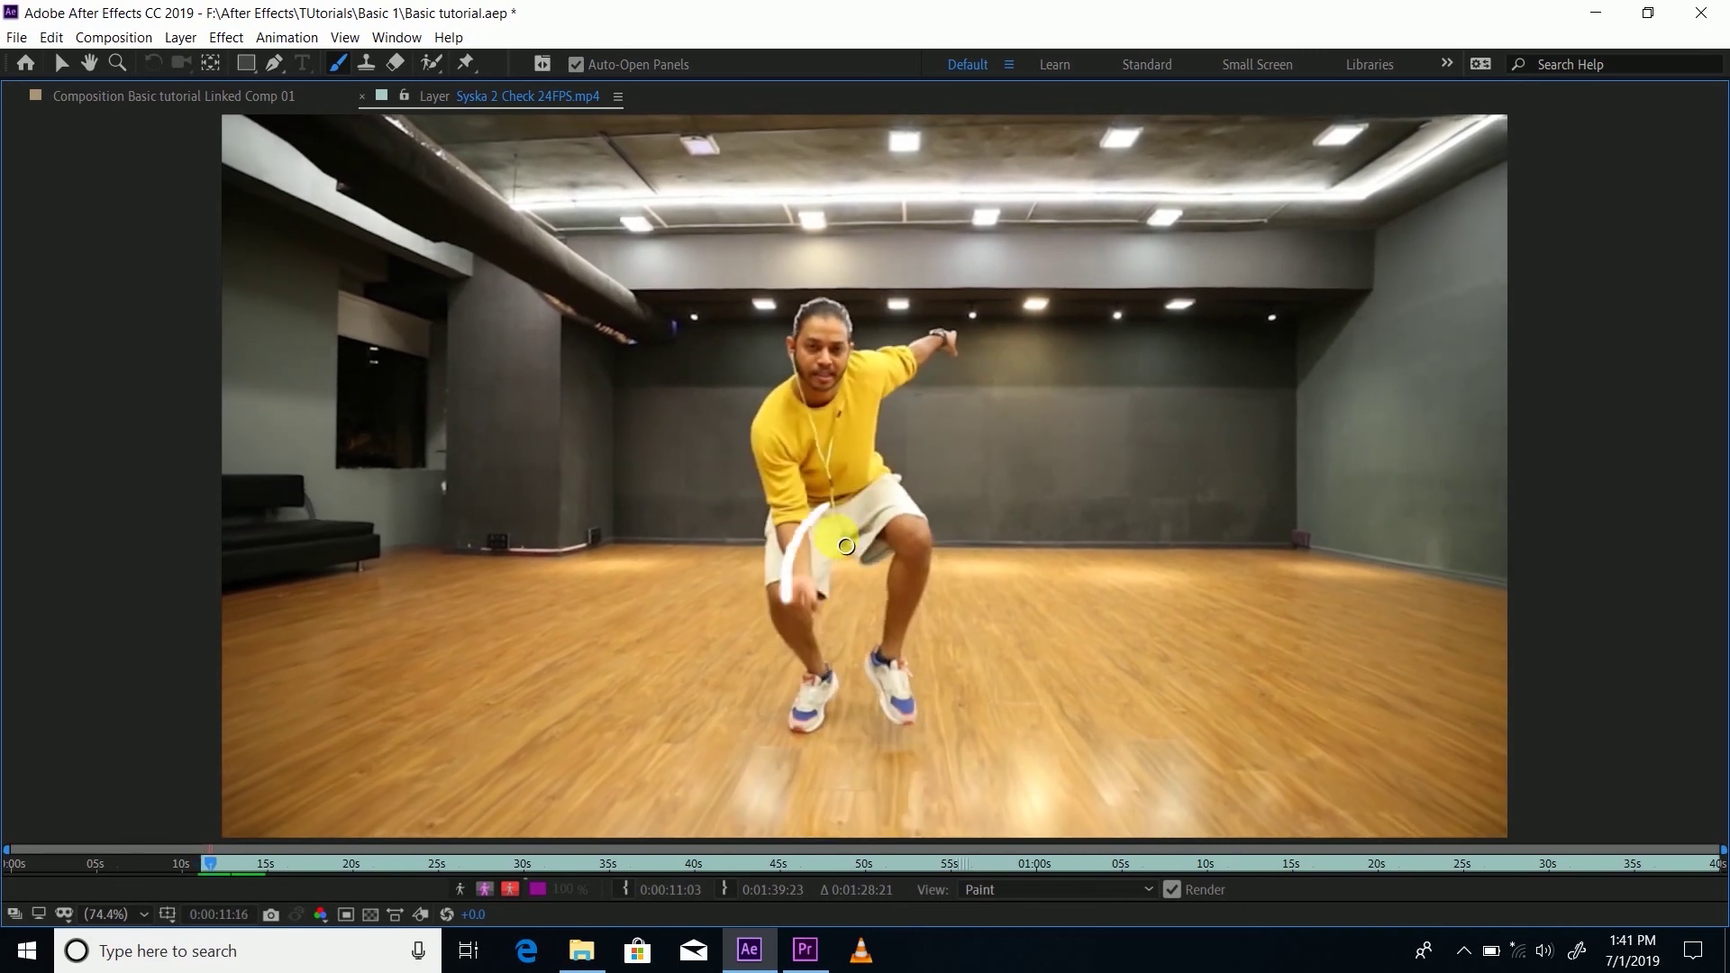
{"action": "key", "text": "Page_Down"}
{"action": "key", "text": "Page_Down"}
{"action": "key", "text": "Page_Down"}
{"action": "key", "text": "Page_Down"}
{"action": "key", "text": "Page_Down"}
{"action": "key", "text": "Page_Down"}
{"action": "key", "text": "Page_Down"}
{"action": "key", "text": "Page_Down"}
{"action": "key", "text": "Page_Down"}
{"action": "key", "text": "Page_Down"}
{"action": "key", "text": "Page_Down"}
{"action": "key", "text": "Page_Down"}
{"action": "key", "text": "Page_Down"}
{"action": "key", "text": "Page_Down"}
{"action": "key", "text": "Page_Down"}
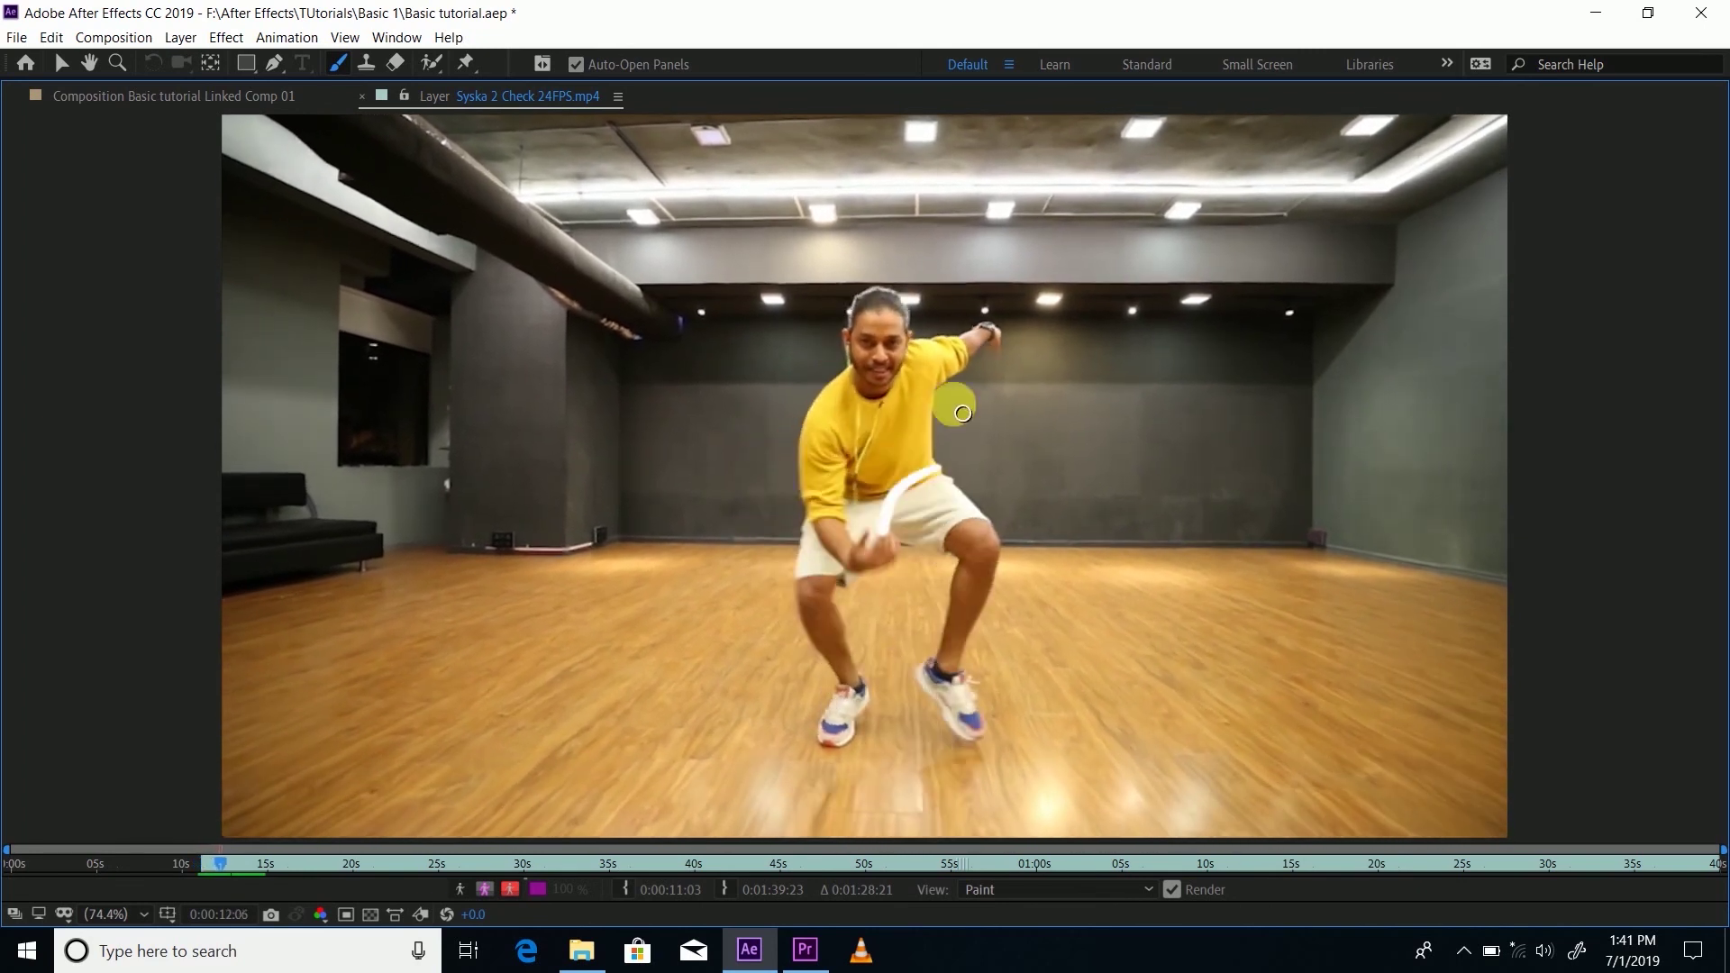
{"action": "key", "text": "Page_Down"}
{"action": "key", "text": "Page_Down"}
{"action": "key", "text": "Page_Down"}
{"action": "key", "text": "Page_Down"}
{"action": "key", "text": "Page_Down"}
{"action": "key", "text": "Page_Down"}
{"action": "key", "text": "Page_Down"}
{"action": "key", "text": "Page_Down"}
{"action": "key", "text": "Page_Down"}
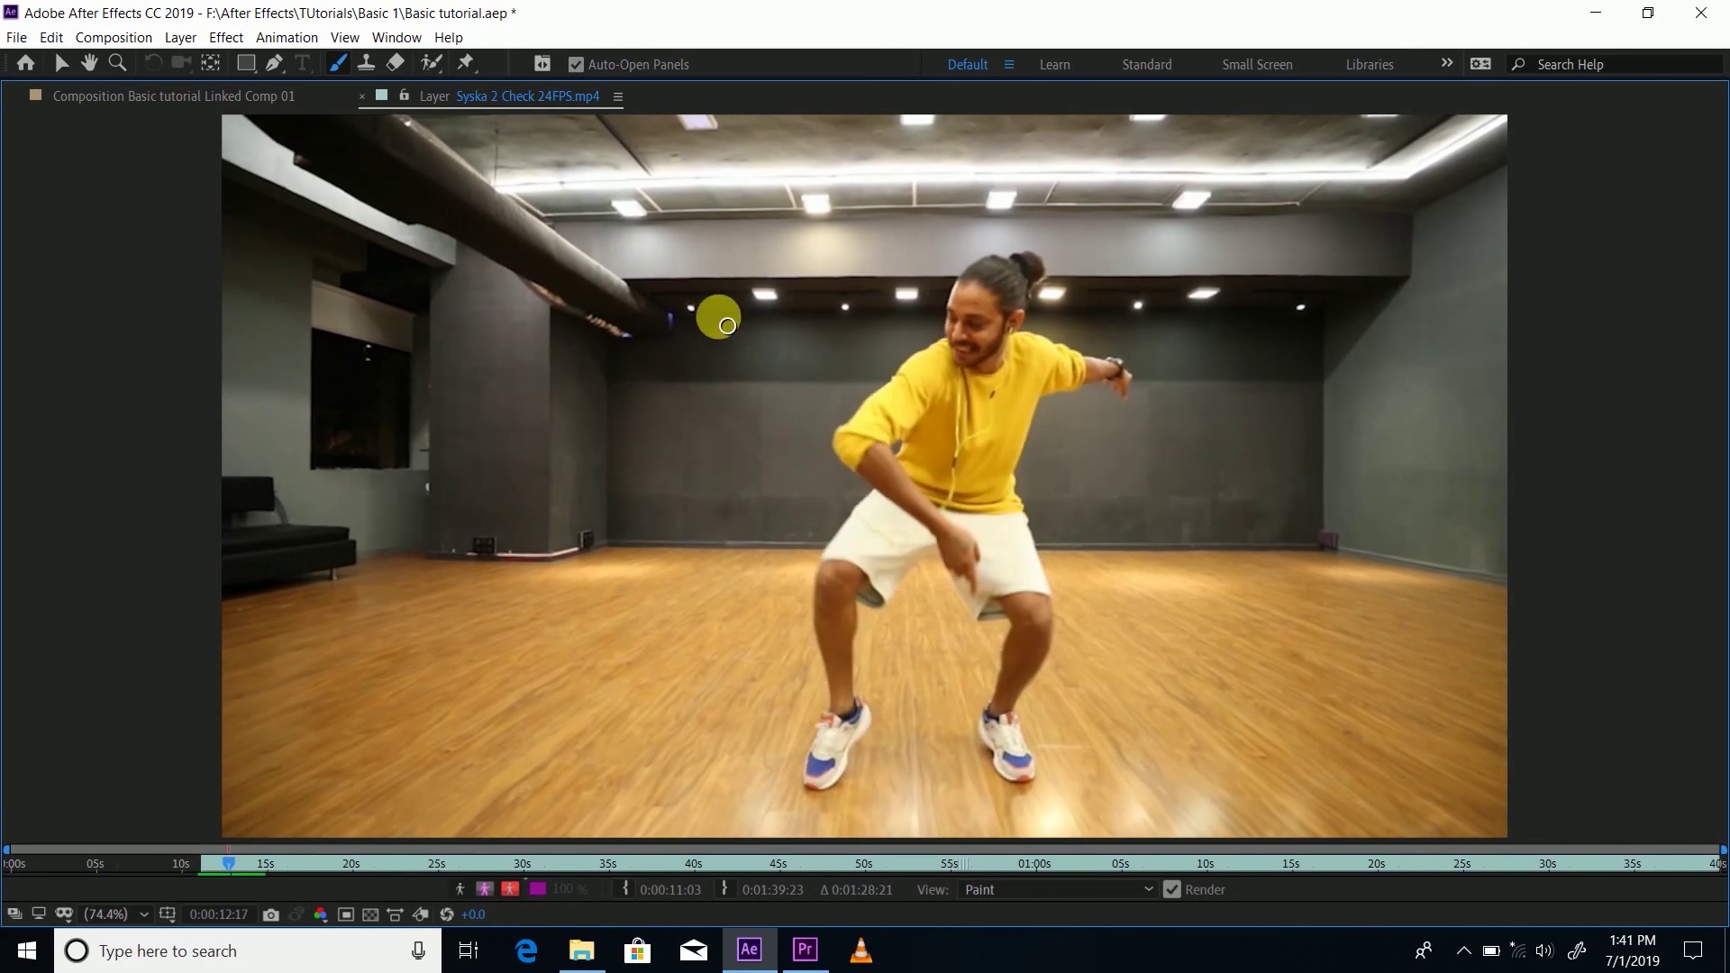
{"action": "key", "text": "Page_Down"}
{"action": "key", "text": "Page_Down"}
{"action": "key", "text": "Page_Down"}
{"action": "key", "text": "Page_Down"}
{"action": "key", "text": "Page_Down"}
{"action": "key", "text": "Page_Down"}
{"action": "key", "text": "Page_Down"}
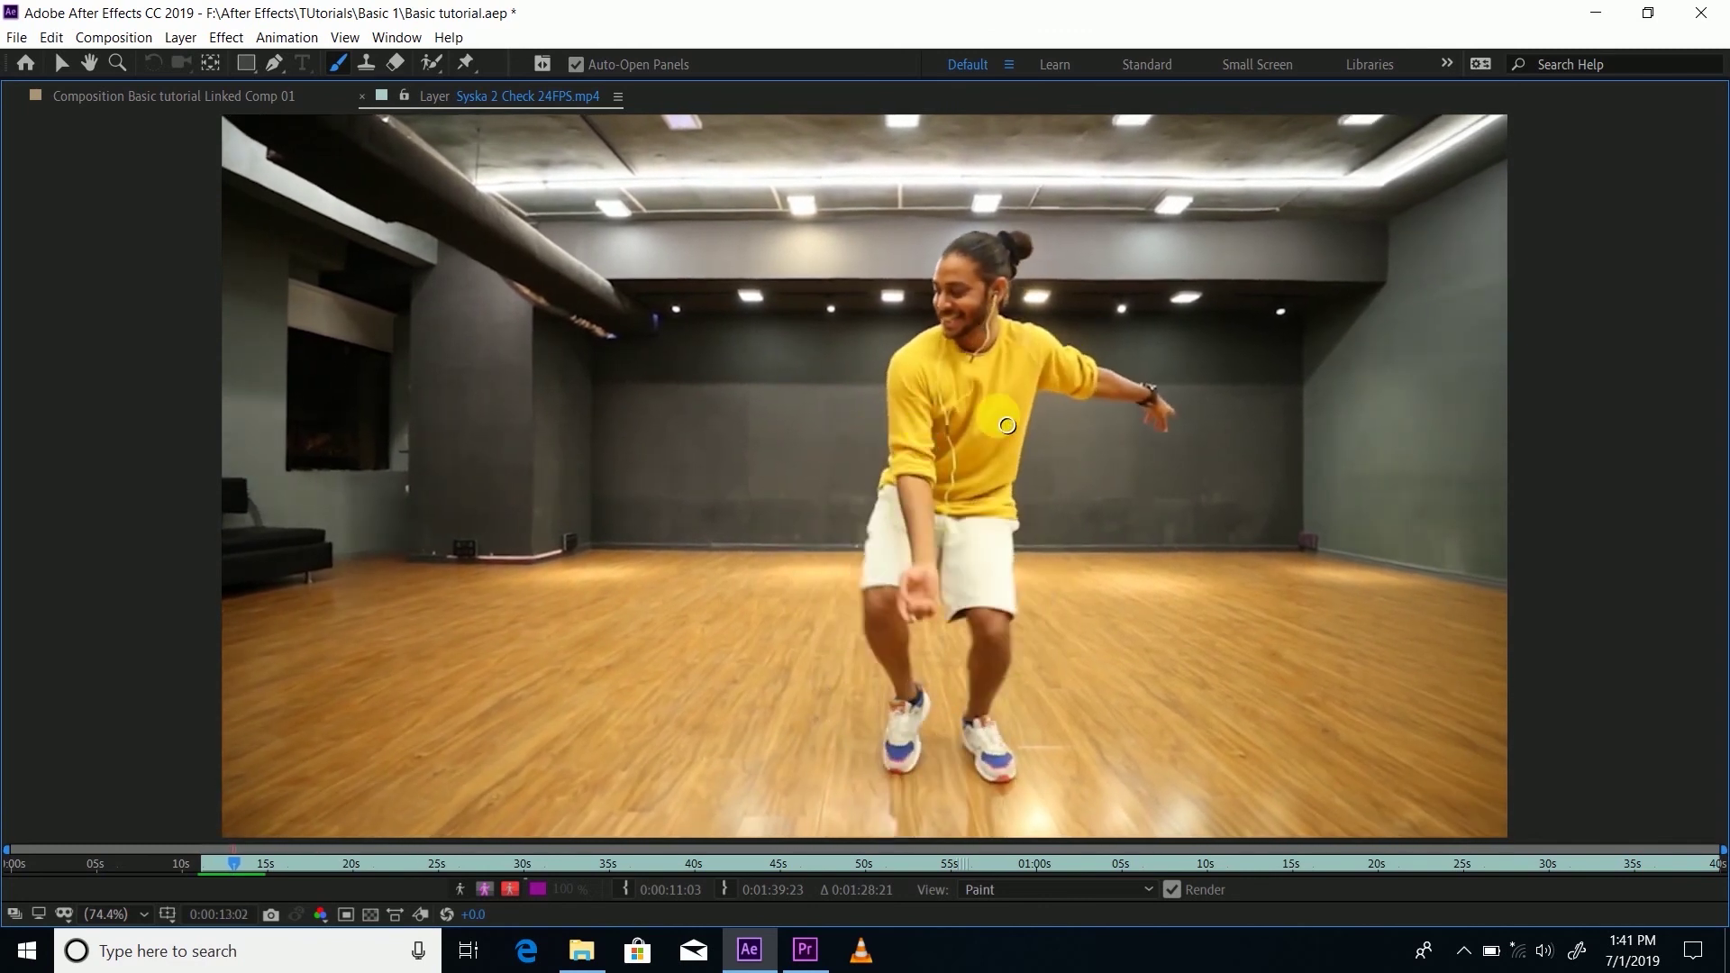
Step: Restore the full panel layout and try a vertical test stroke beside the dancer at 0:00:13:02, undoing it
{"action": "key", "text": "grave"}
{"action": "left_click", "coordinate": [1523, 555]}
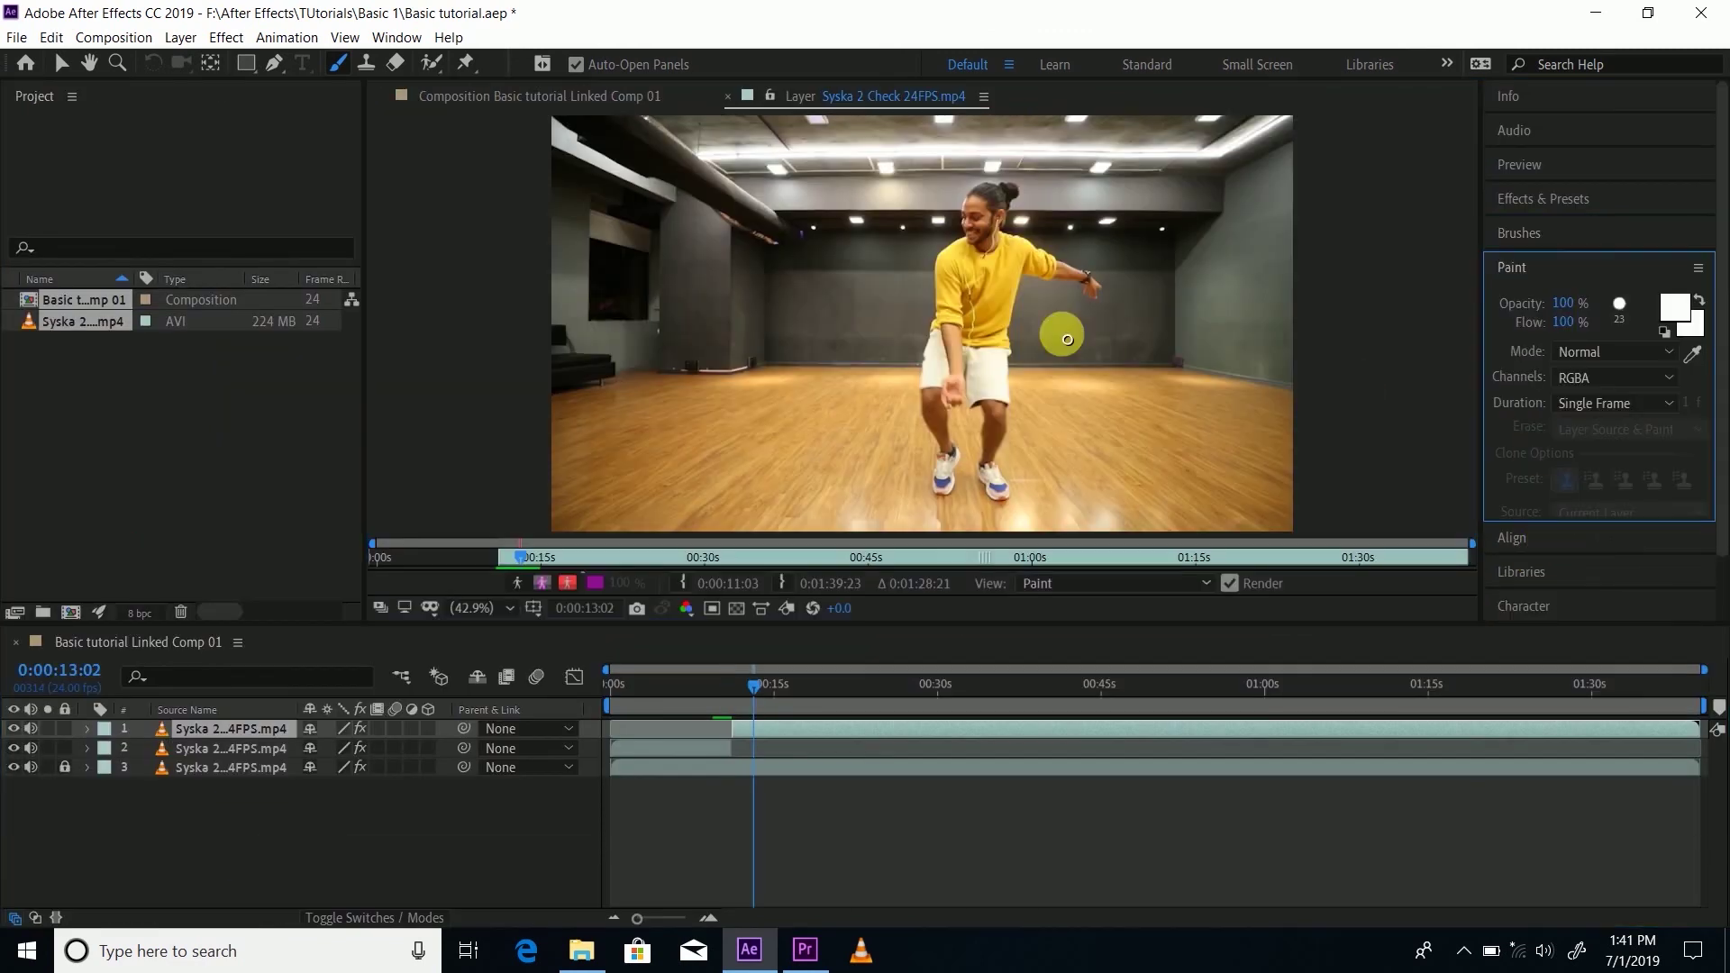
{"action": "left_click_drag", "start_coordinate": [1075, 317], "coordinate": [1066, 491]}
{"action": "key", "text": "ctrl+z"}
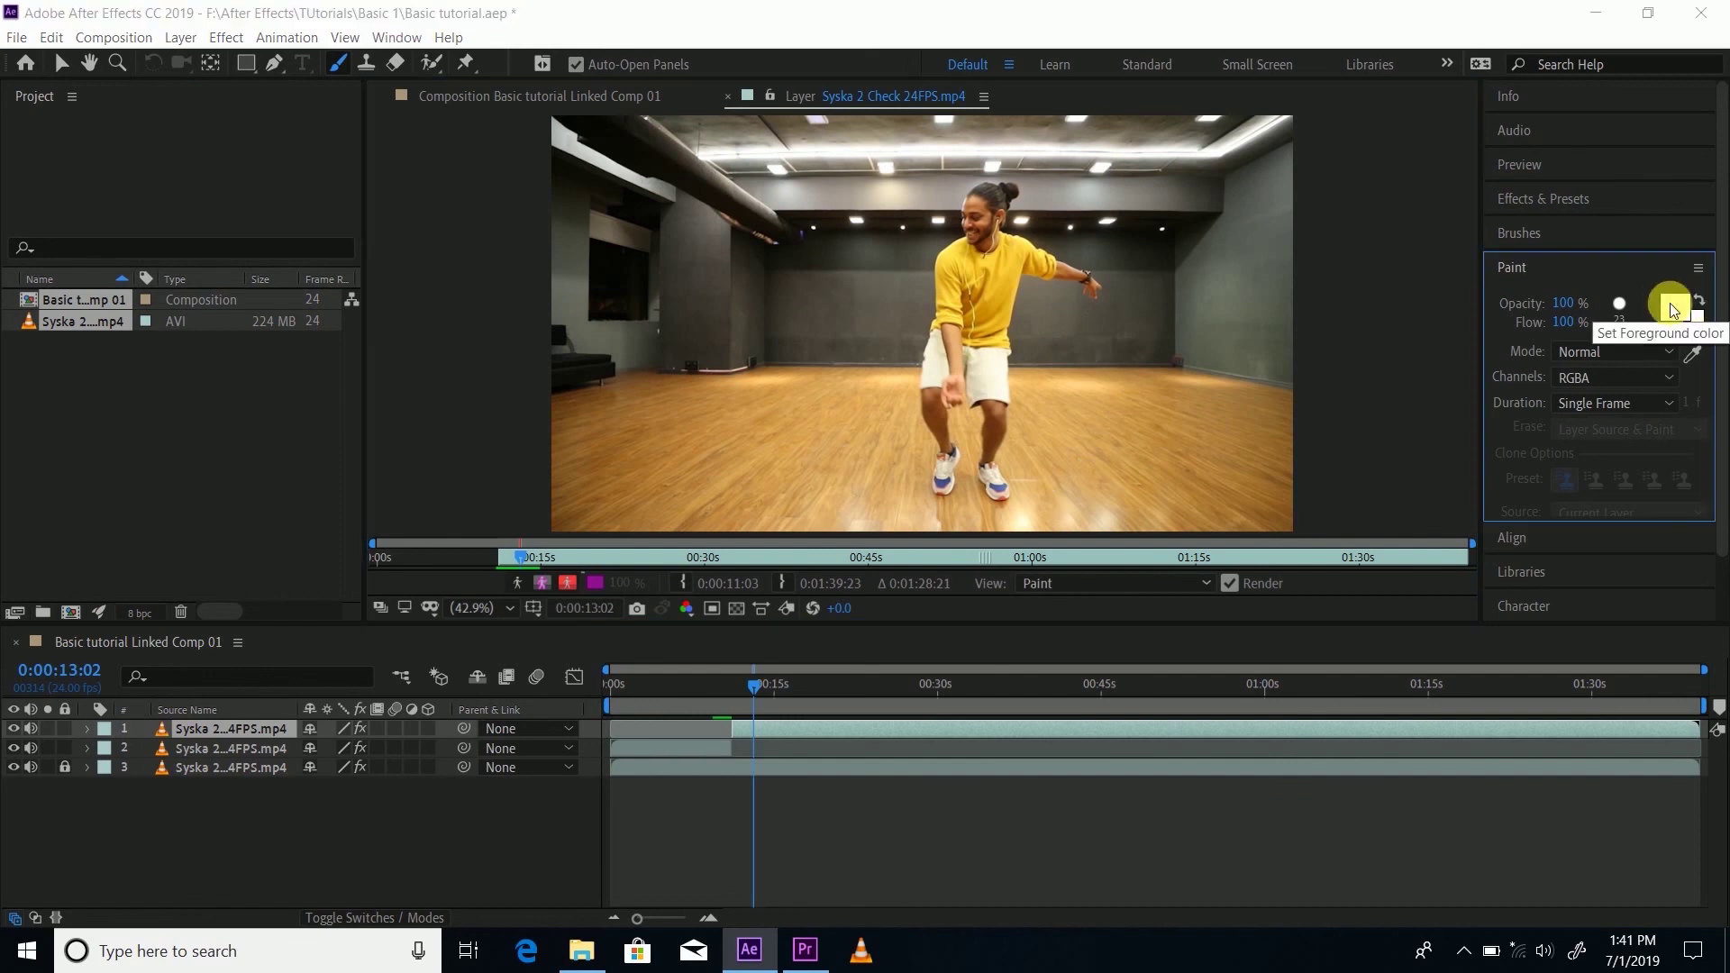
Step: Set the paint foreground color to red (FF0000)
{"action": "left_click", "coordinate": [1675, 307]}
{"action": "type", "text": "FF0000"}
{"action": "left_click", "coordinate": [1089, 338]}
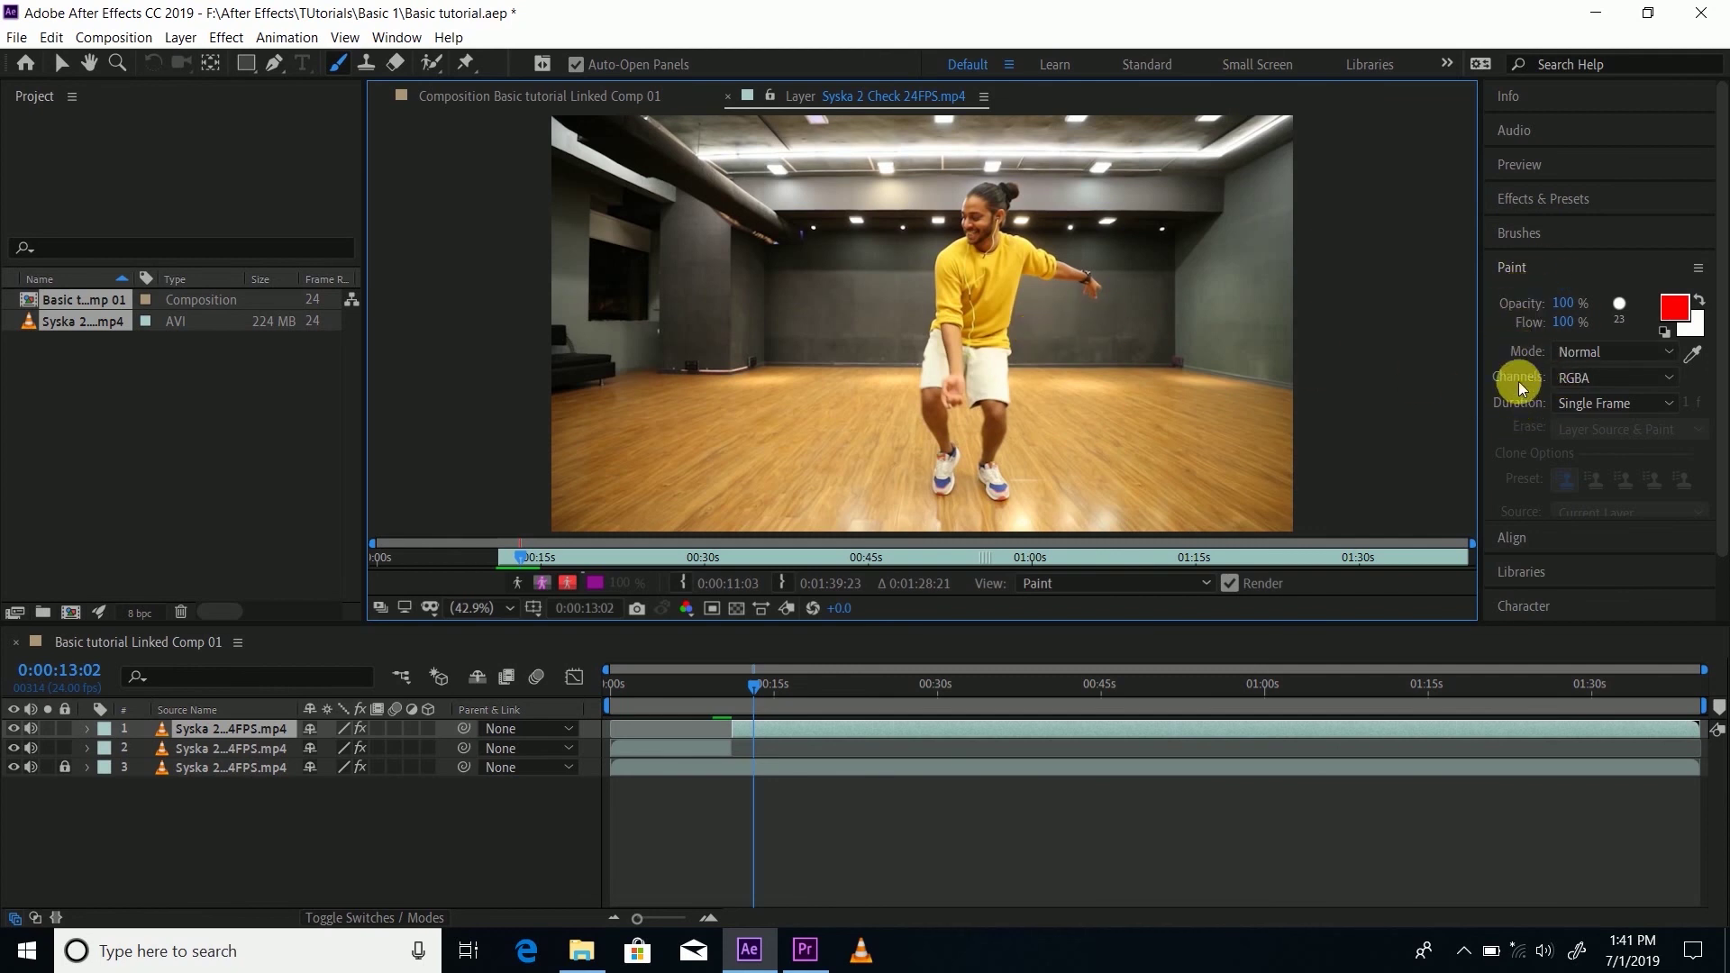
Step: Try Constant as the duration for new paint strokes and set it back to Single Frame
{"action": "left_click", "coordinate": [1609, 396]}
{"action": "left_click", "coordinate": [1597, 398]}
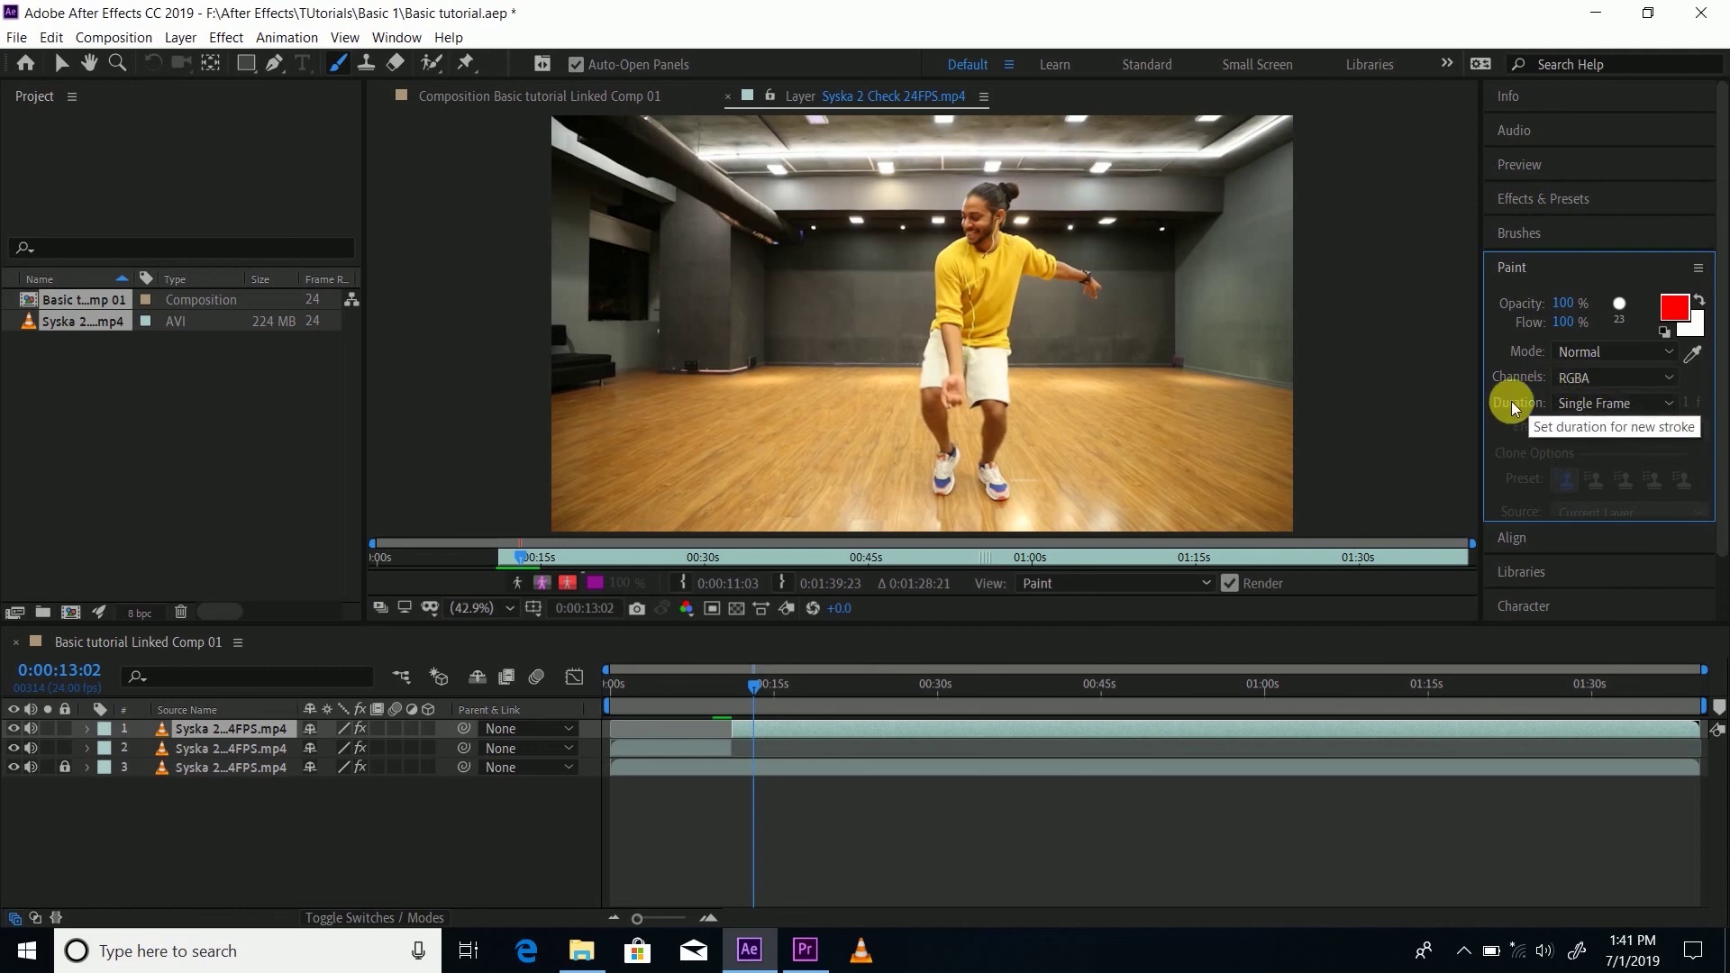
{"action": "left_click", "coordinate": [1597, 405]}
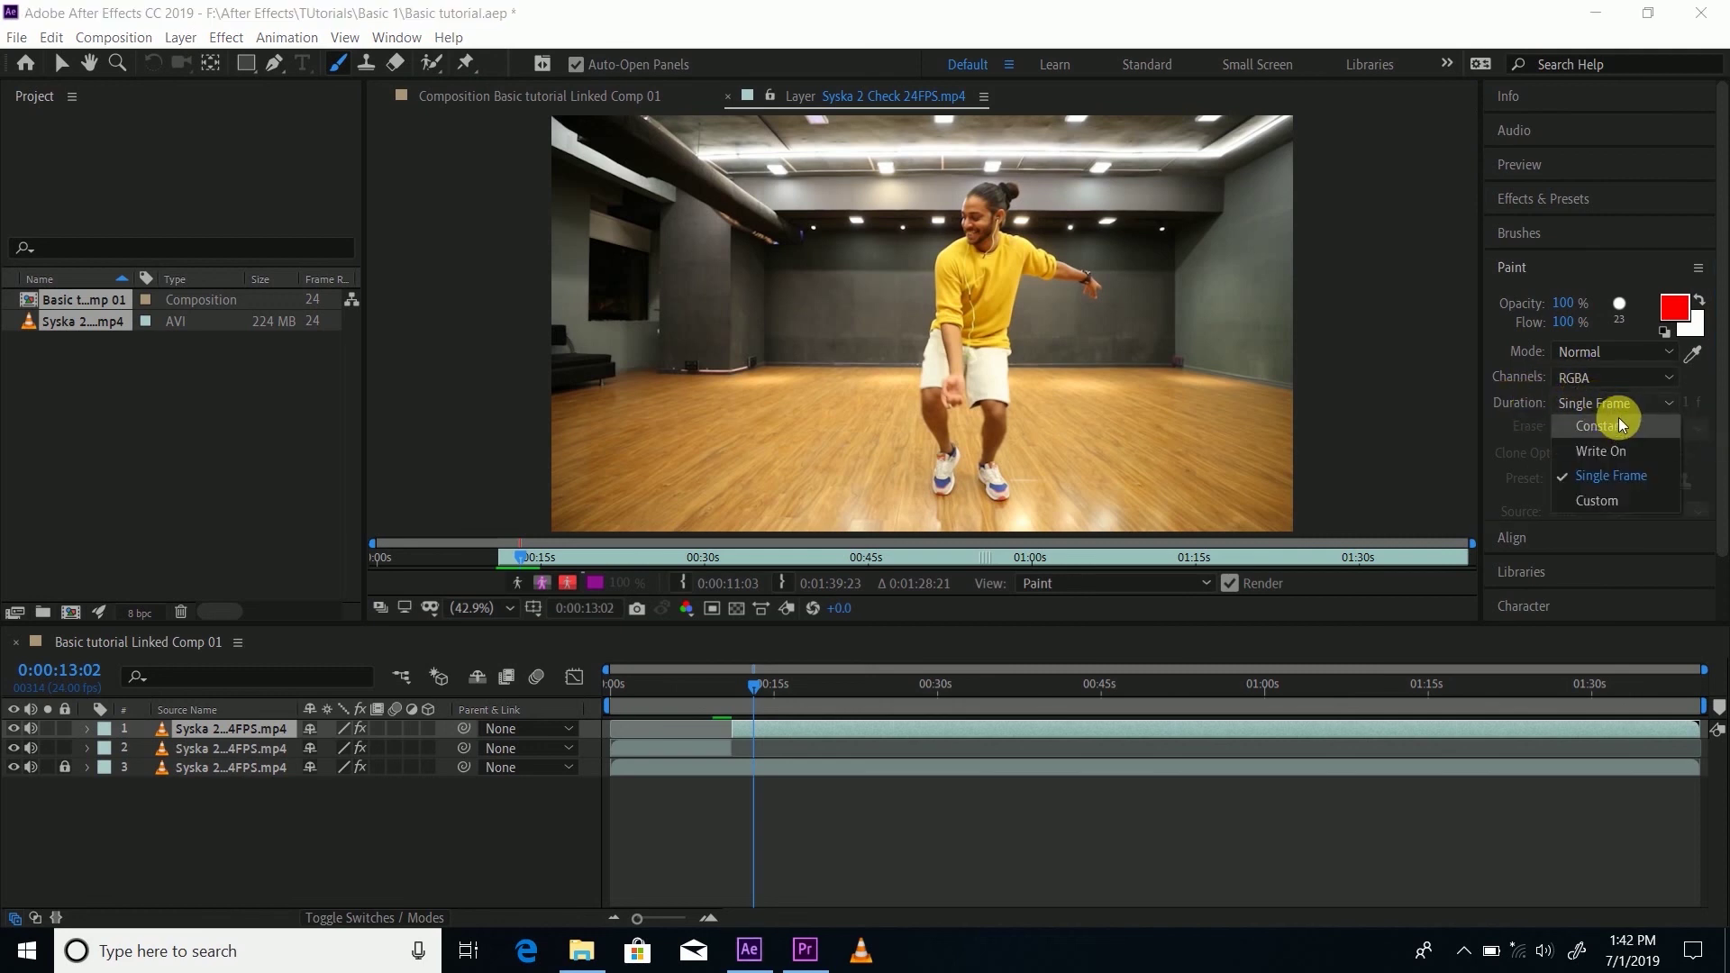
{"action": "left_click", "coordinate": [1611, 424]}
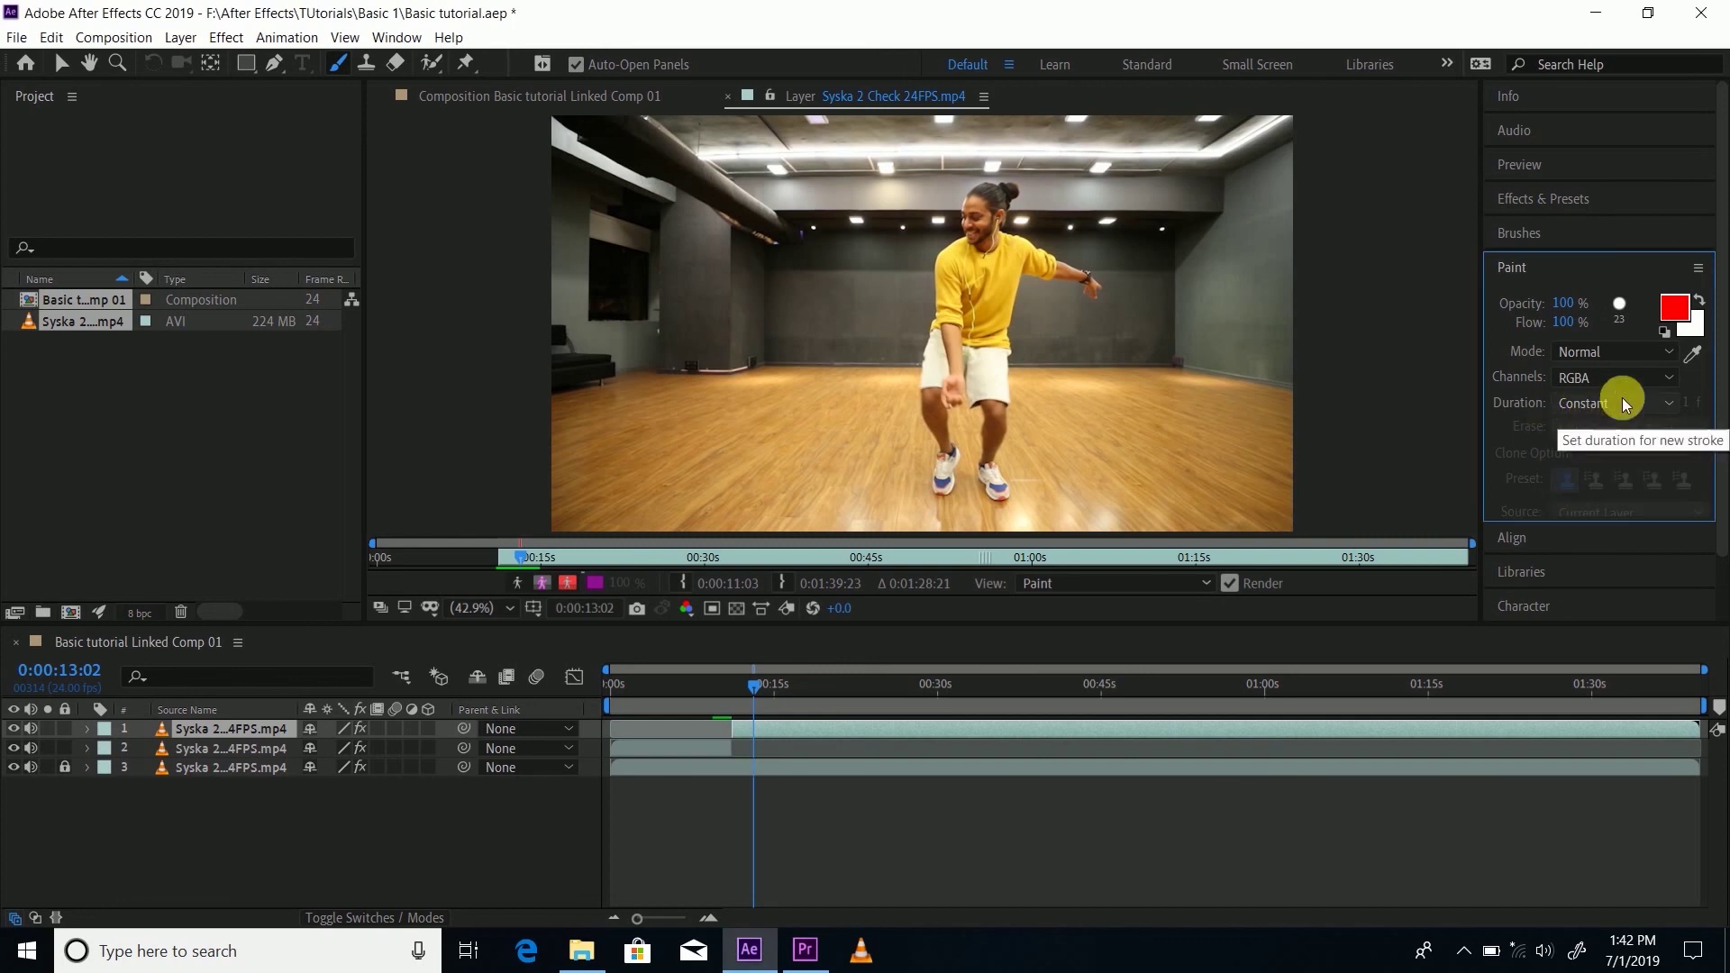
{"action": "left_click", "coordinate": [1602, 407]}
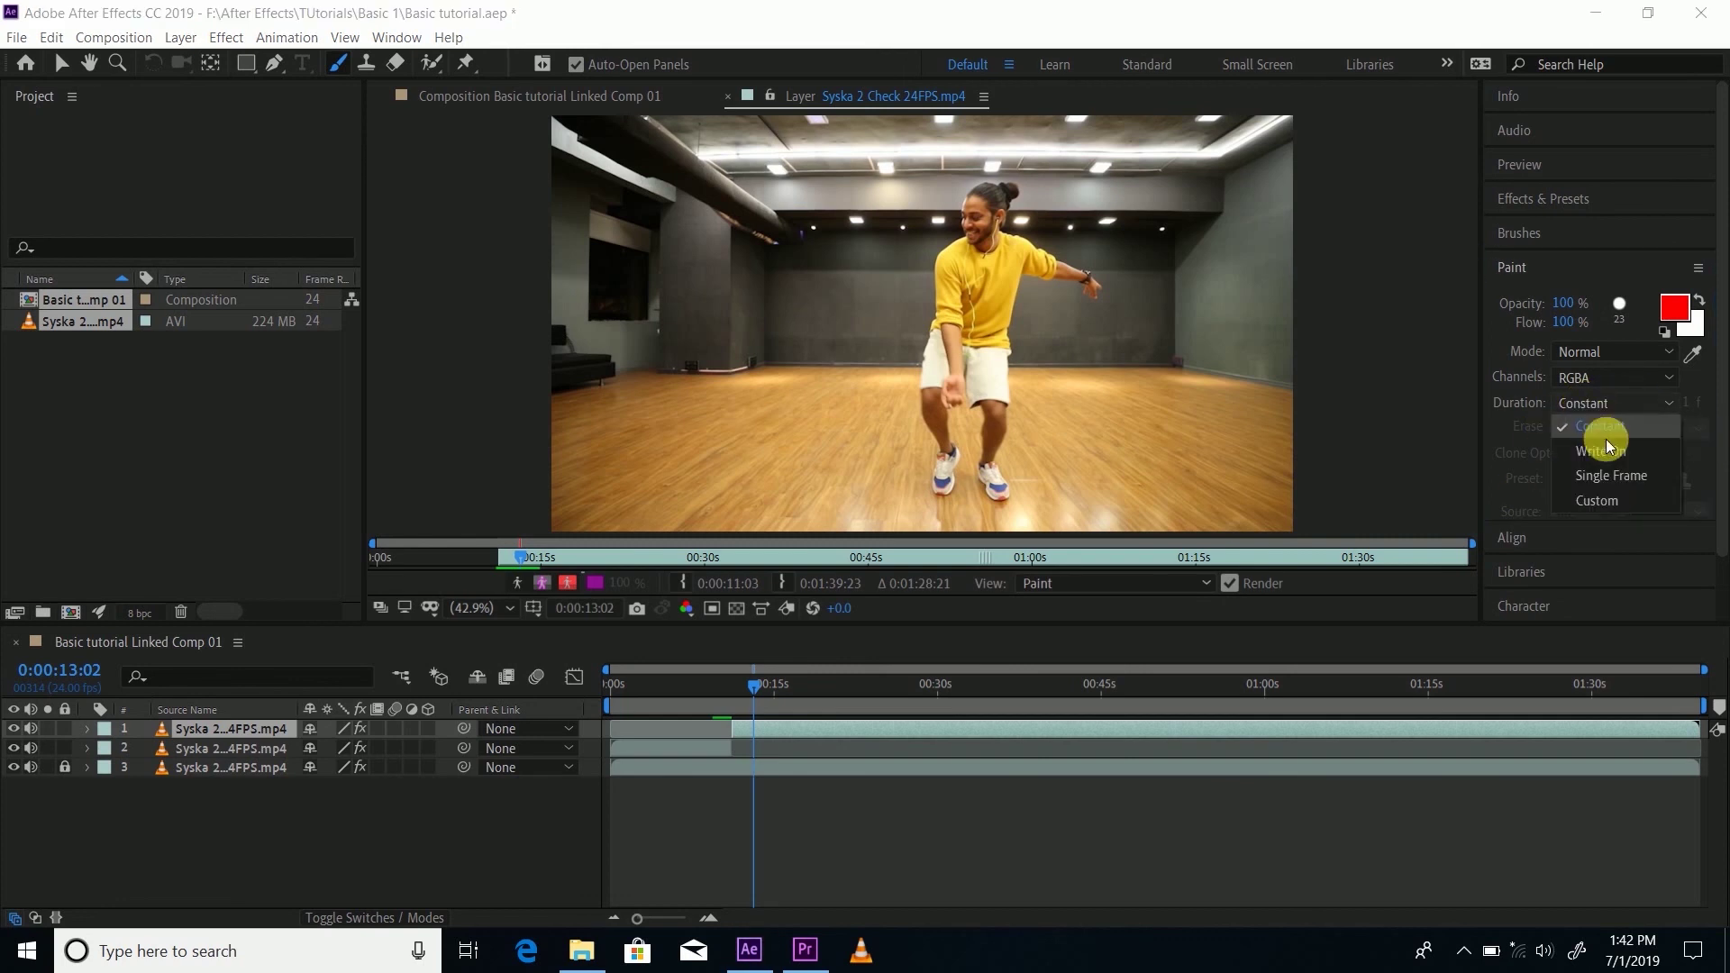
{"action": "left_click", "coordinate": [1628, 478]}
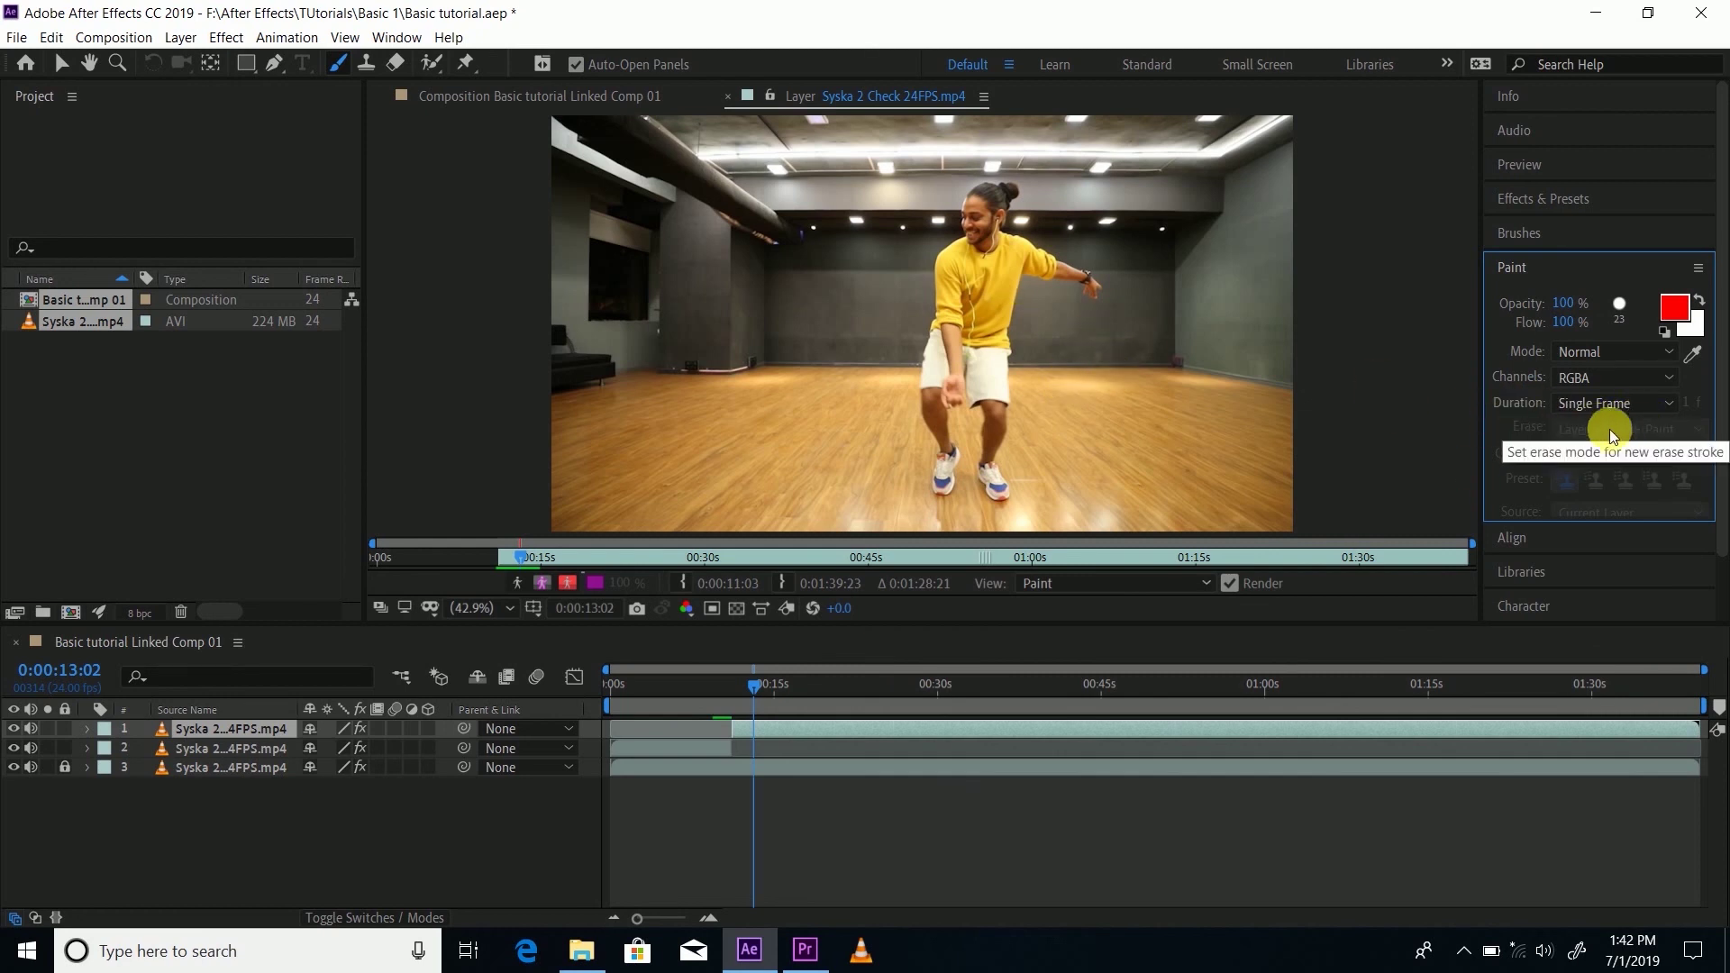
Step: Scrub the linked composition to 0:00:14:04, switch to Premiere Pro and play the sequence from 00:00:10:22 to 00:00:14:22
{"action": "left_click", "coordinate": [582, 93]}
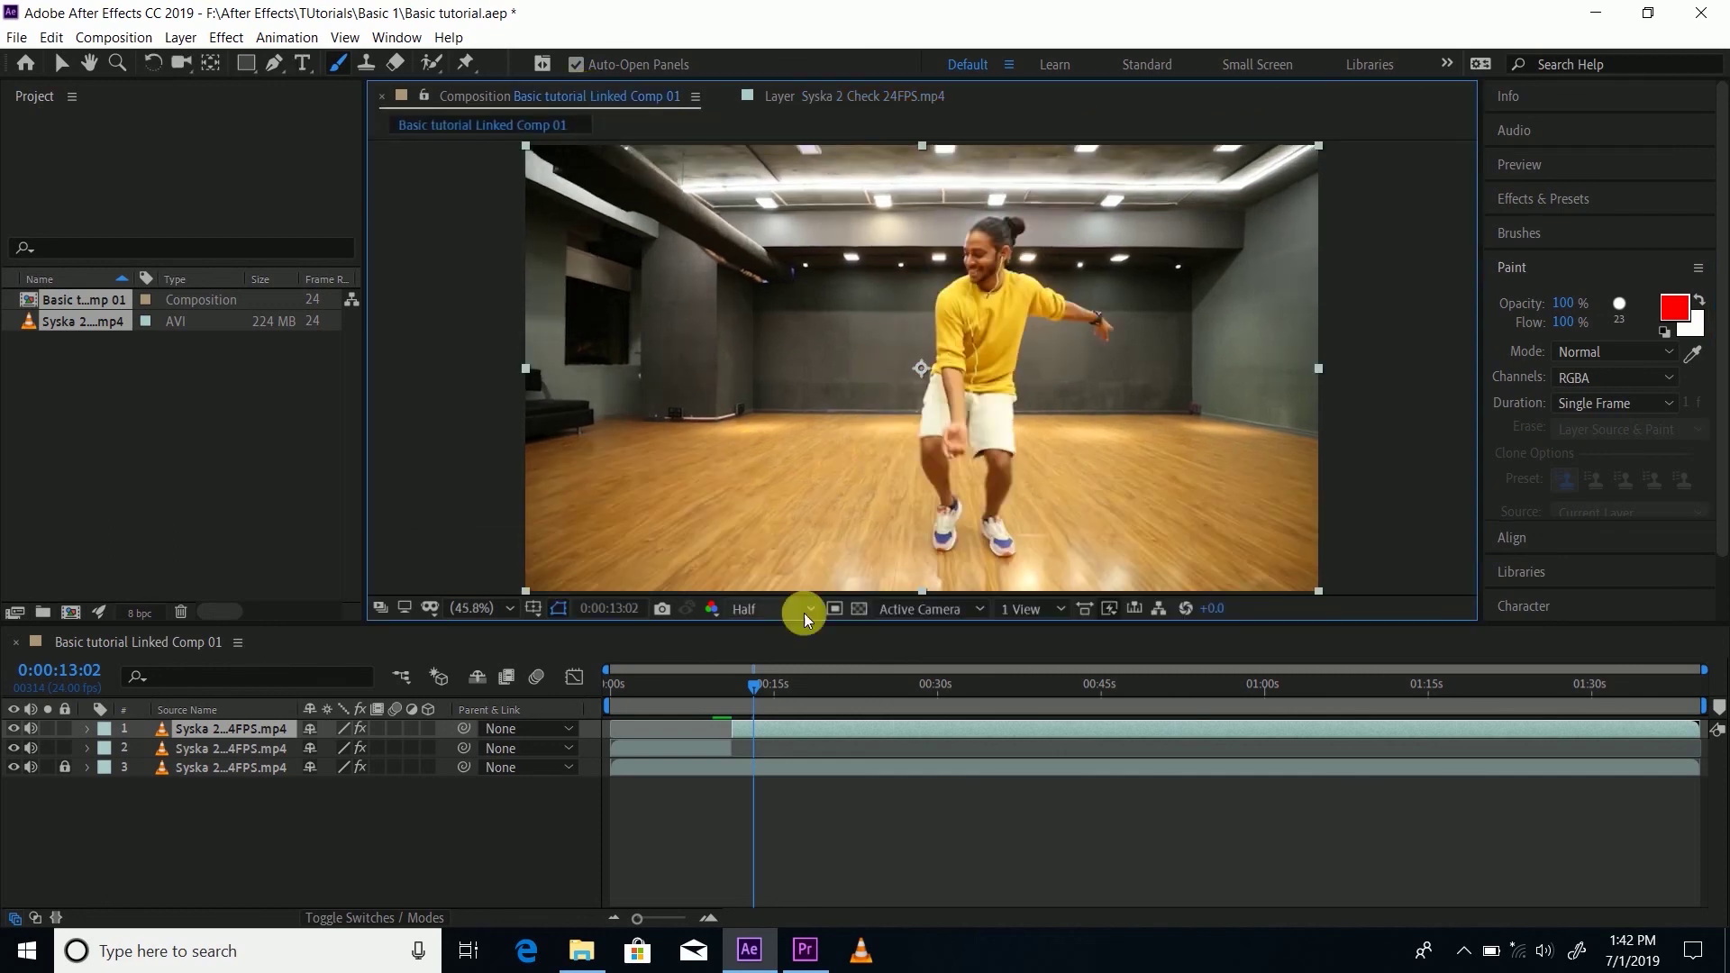
{"action": "mouse_move", "coordinate": [745, 686]}
{"action": "left_mouse_down"}
{"action": "mouse_move", "coordinate": [727, 684]}
{"action": "mouse_move", "coordinate": [760, 687]}
{"action": "left_mouse_up"}
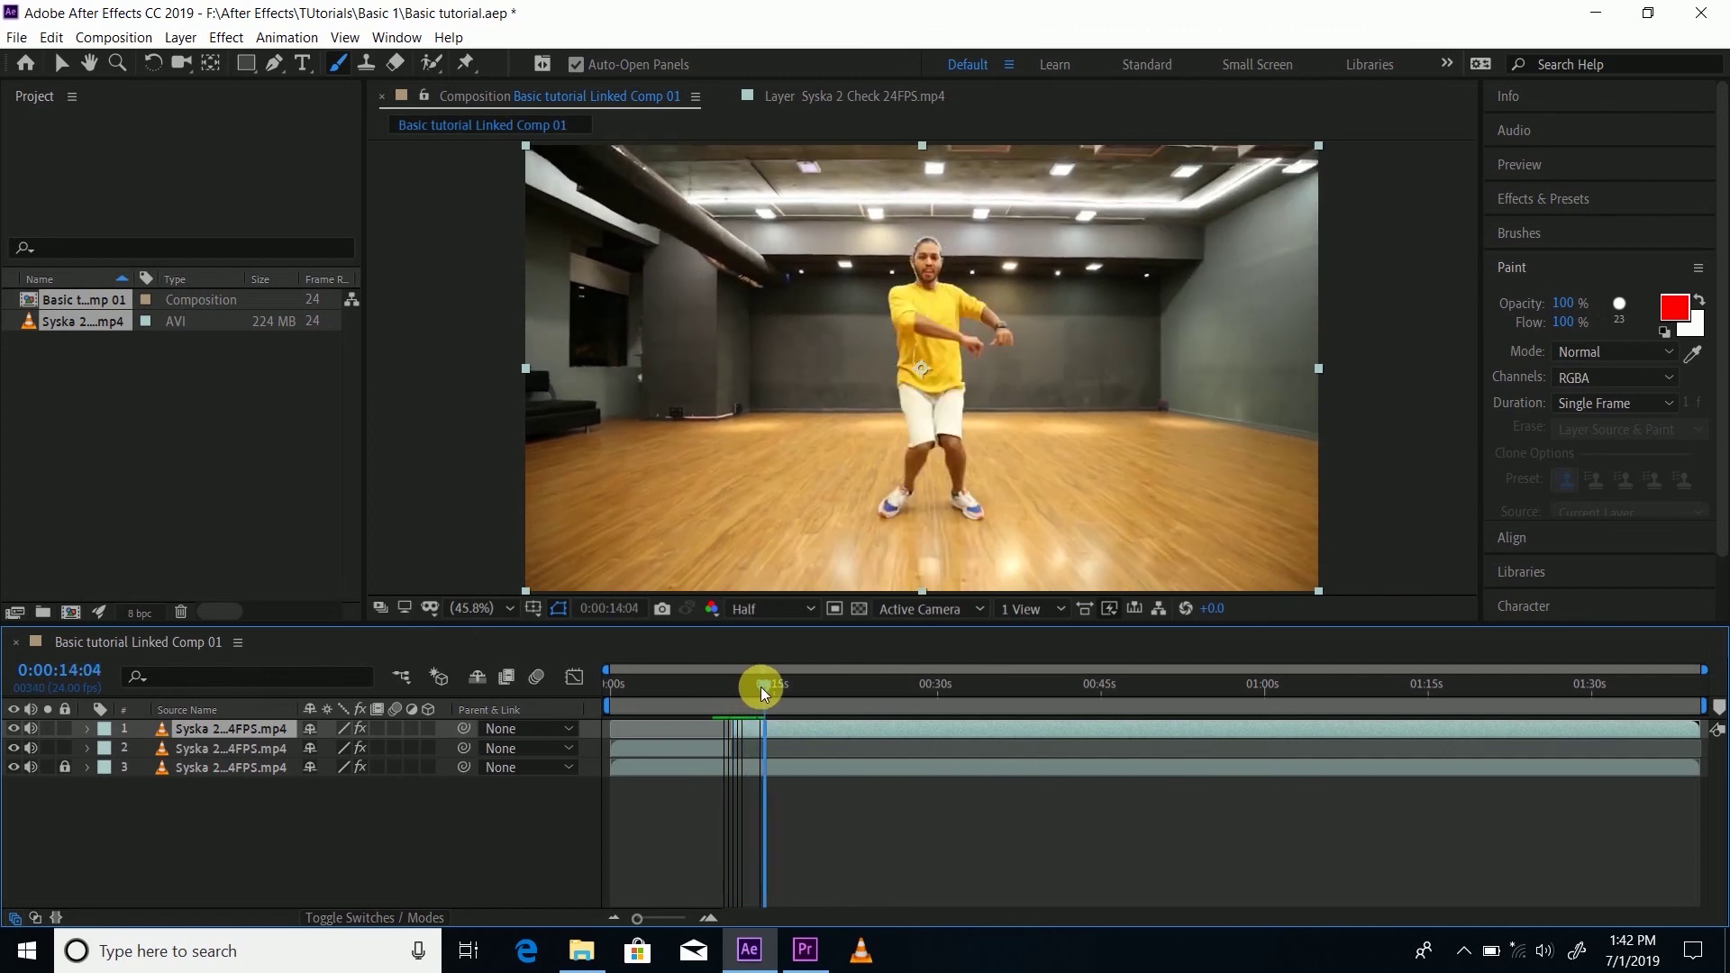
{"action": "left_click", "coordinate": [806, 951]}
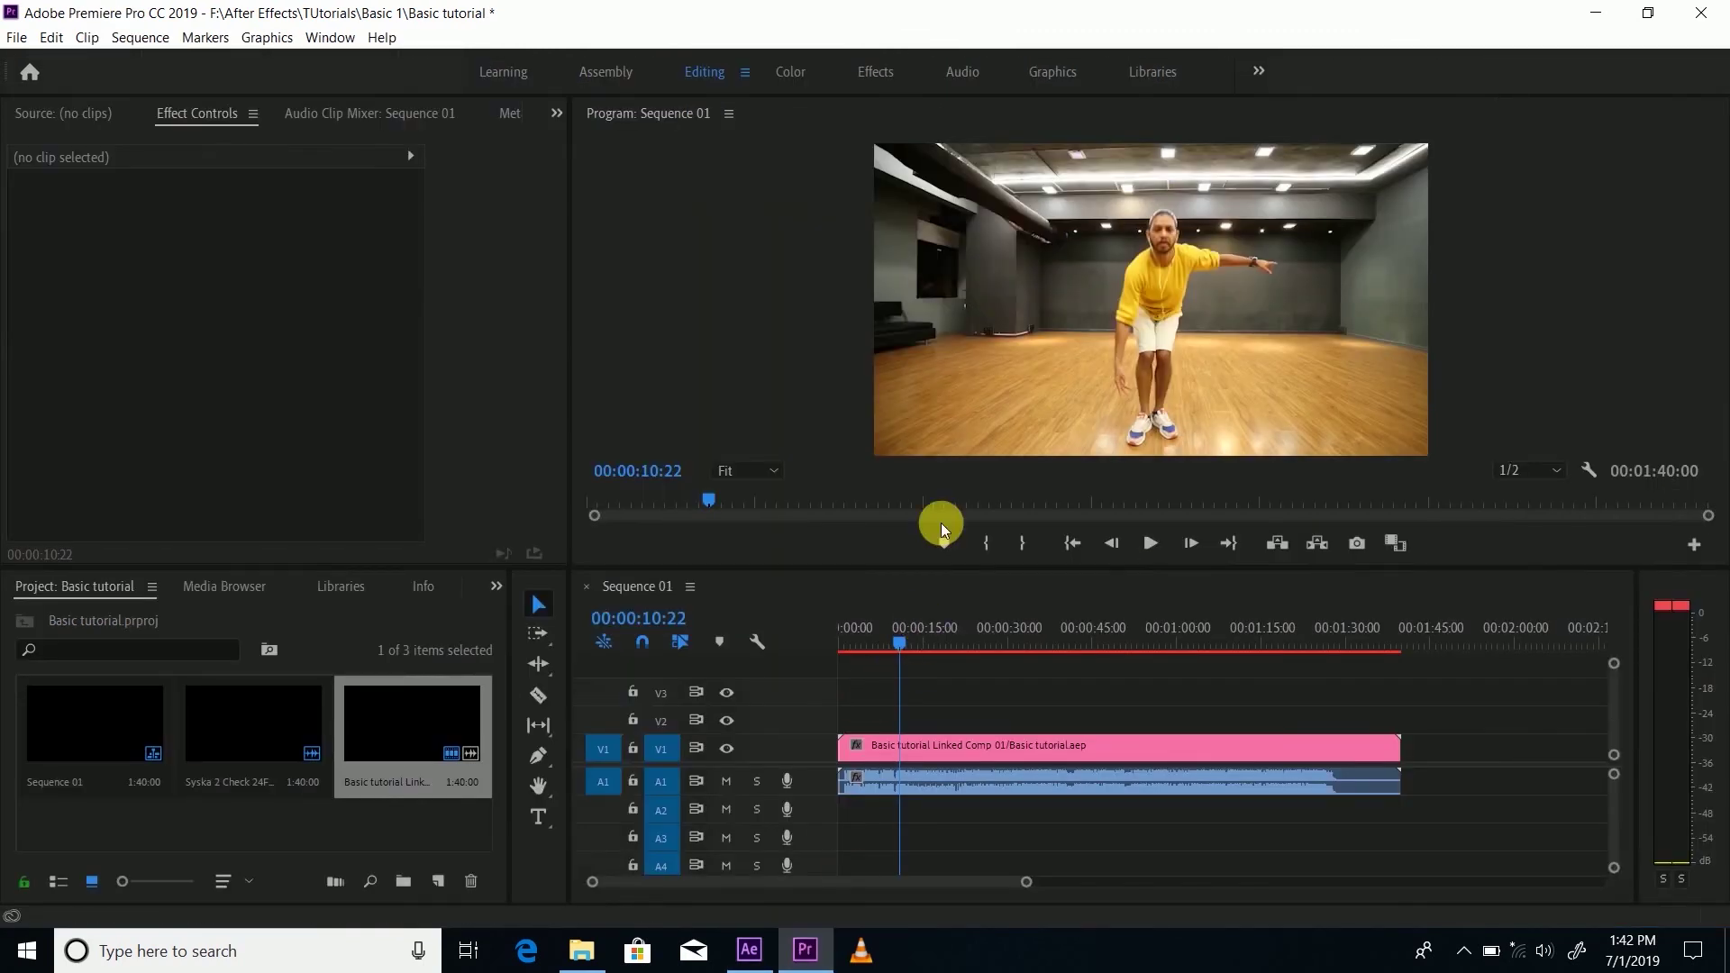
{"action": "key", "text": "Left"}
{"action": "key", "text": "Left"}
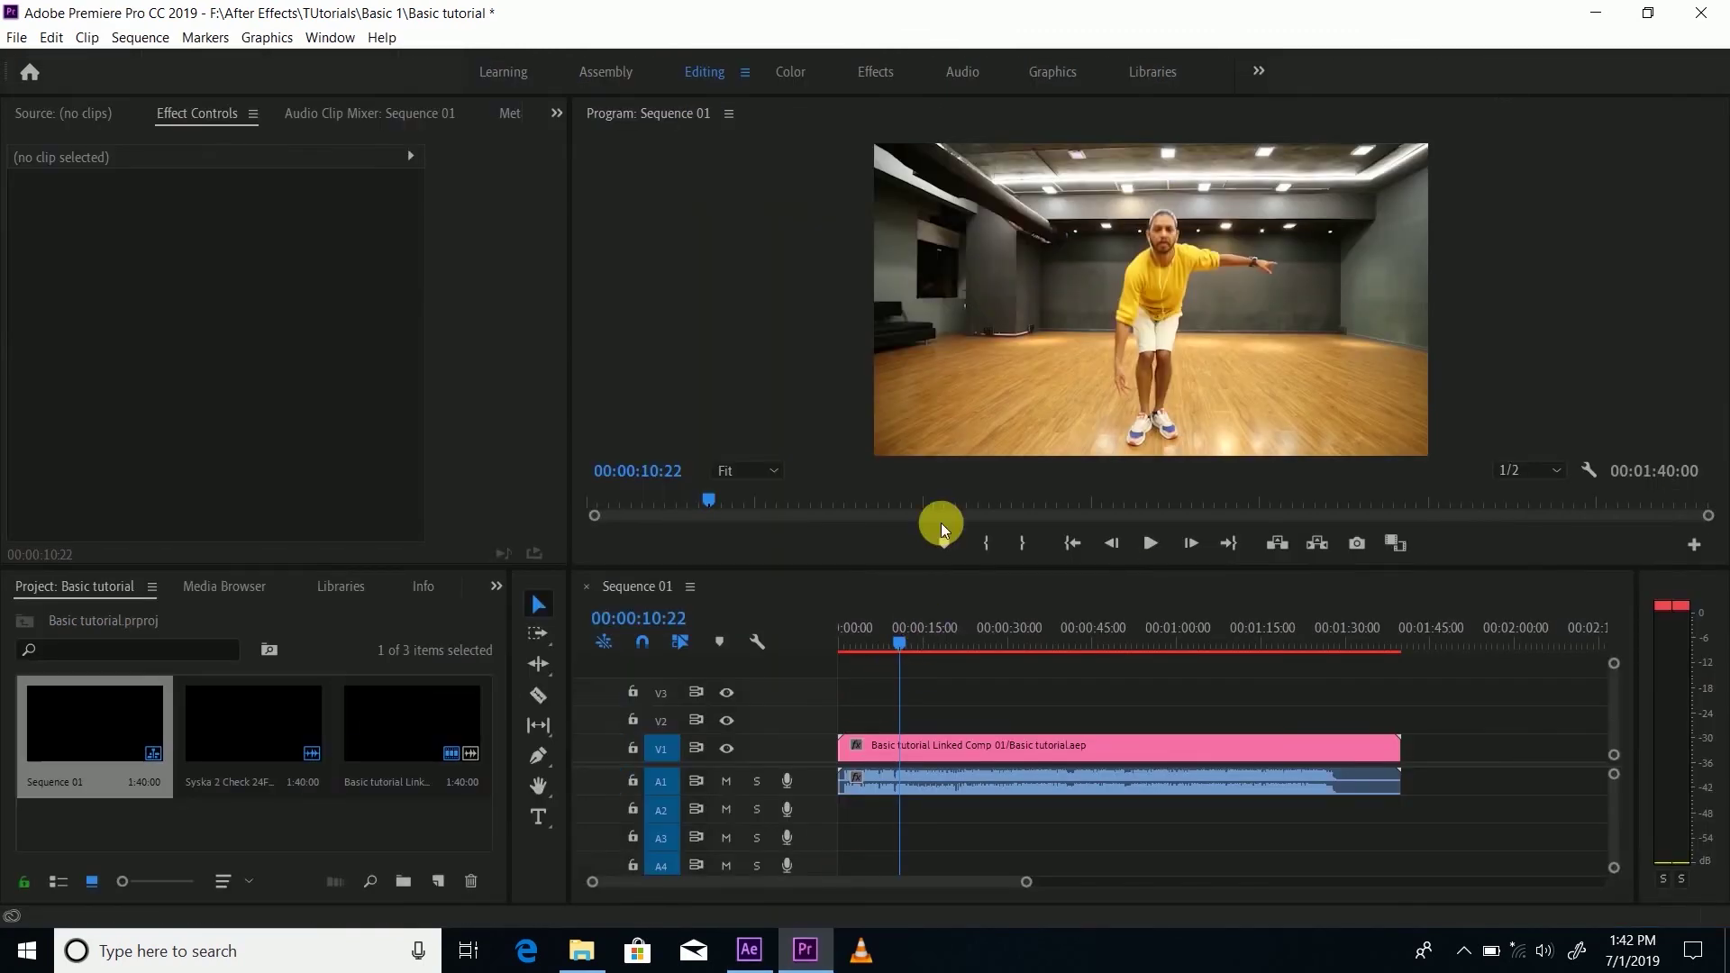
{"action": "left_click", "coordinate": [899, 645]}
{"action": "key", "text": "space"}
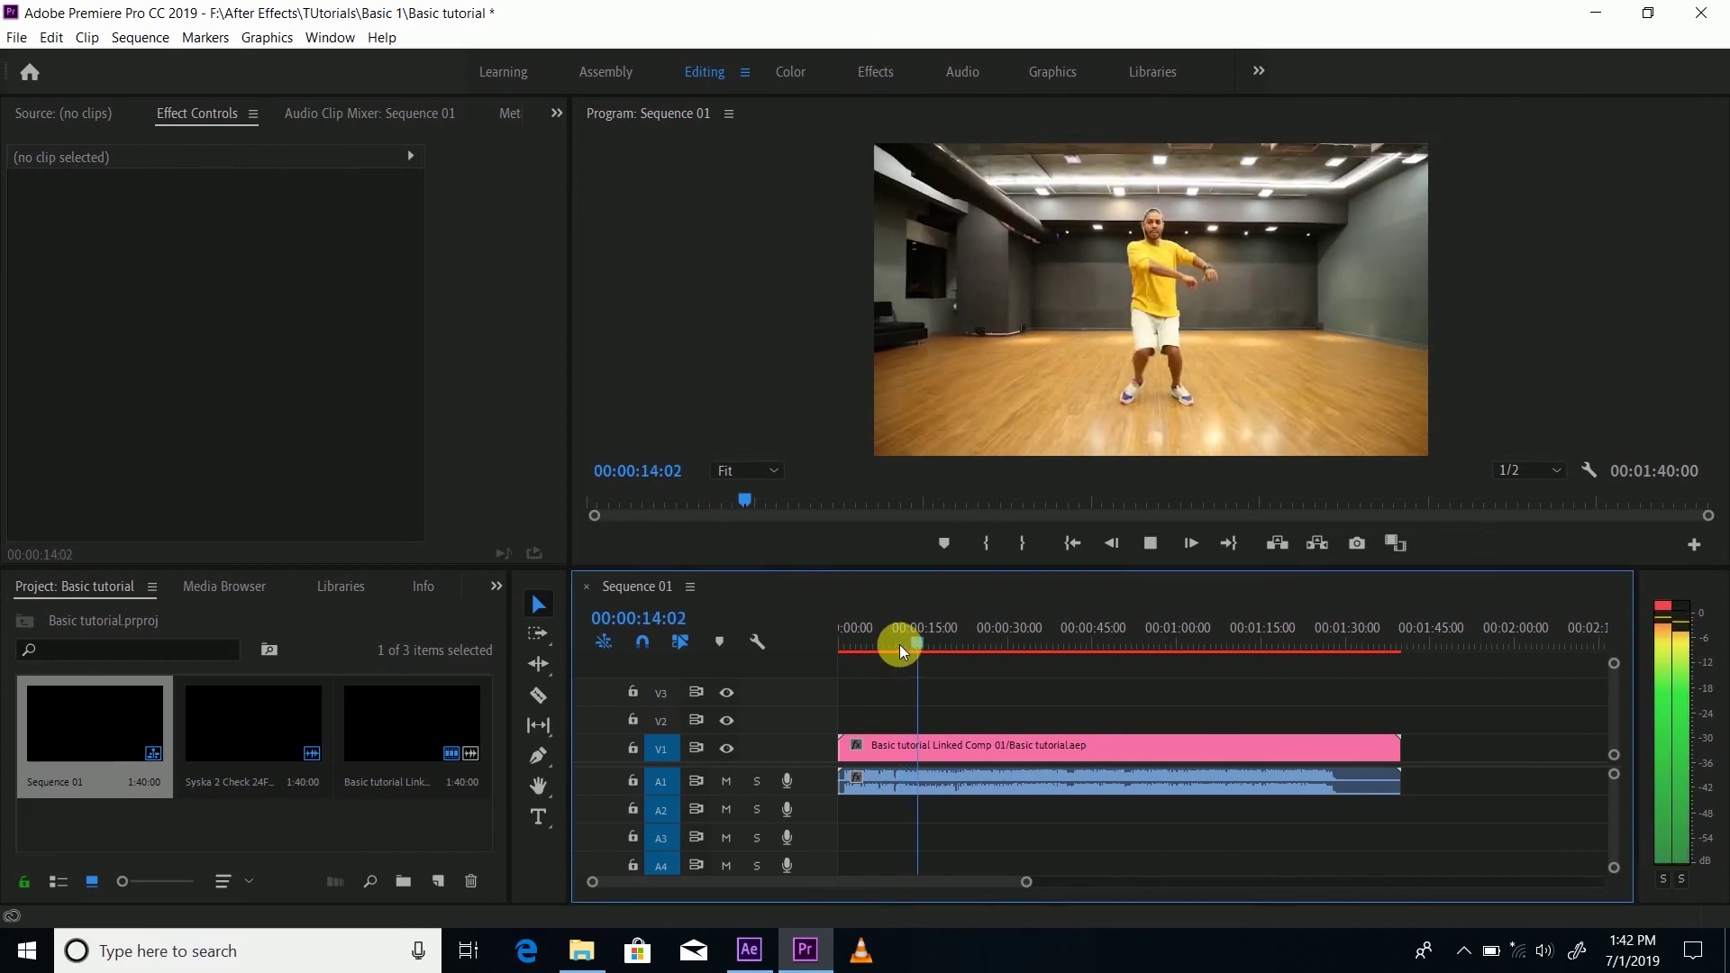
{"action": "key", "text": "space"}
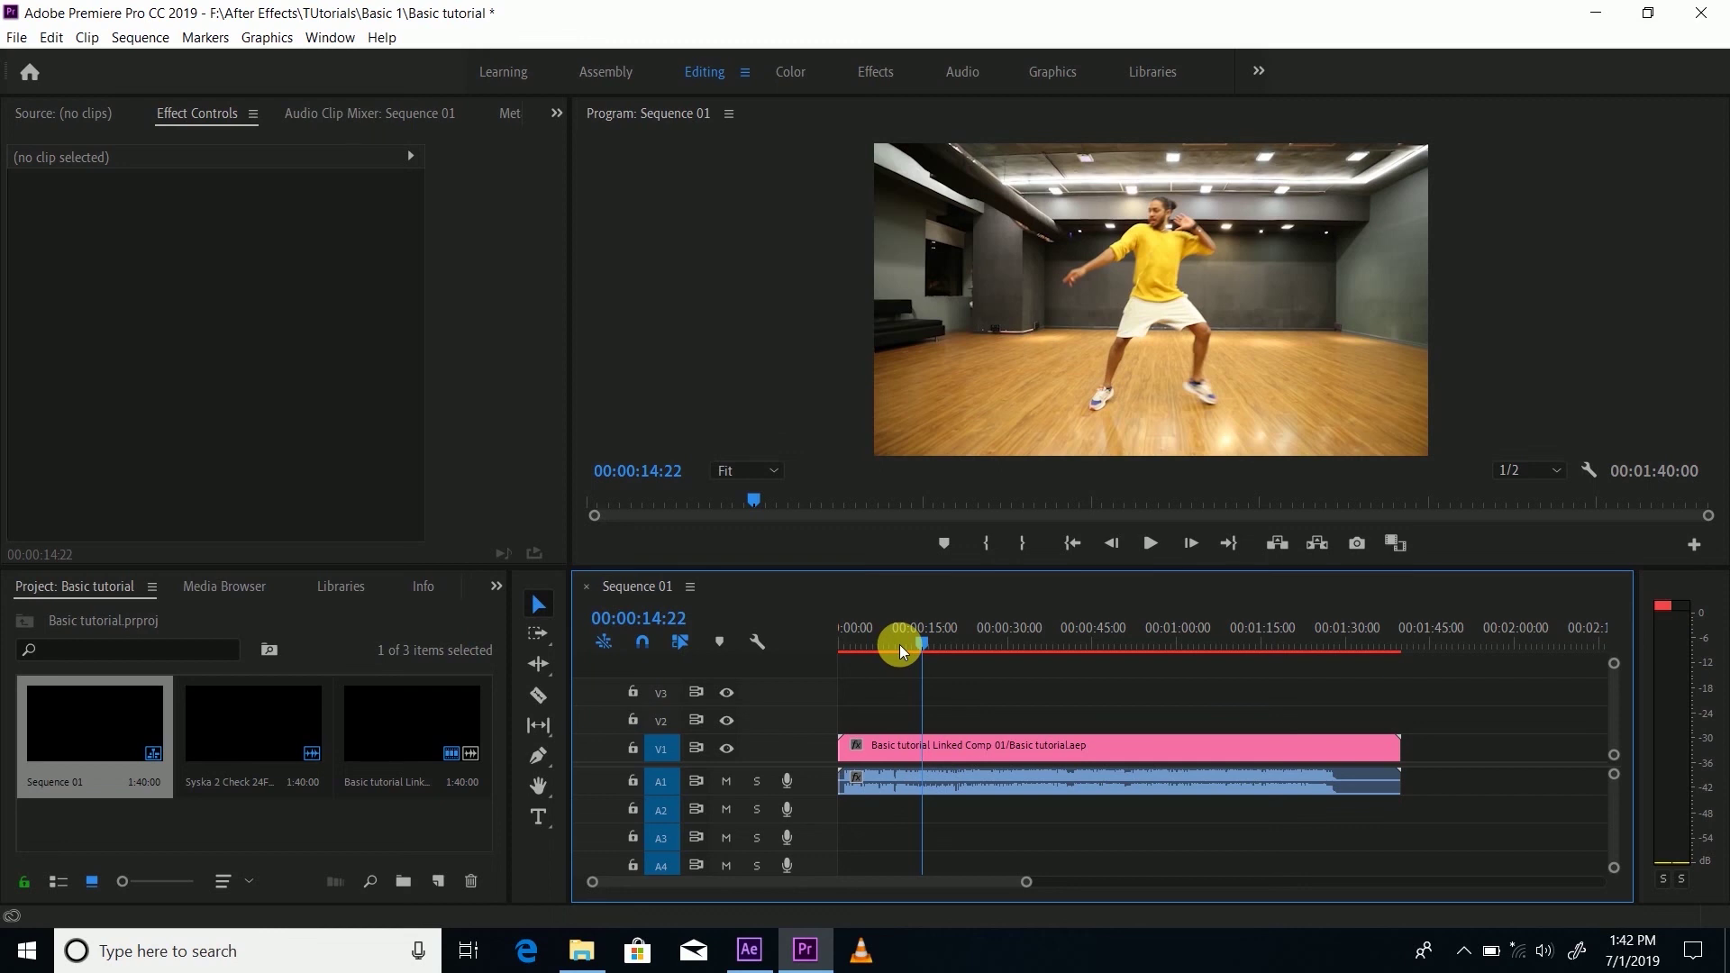
Step: Replay the painted section of the sequence from about 00:00:10:14
{"action": "key", "text": "j"}
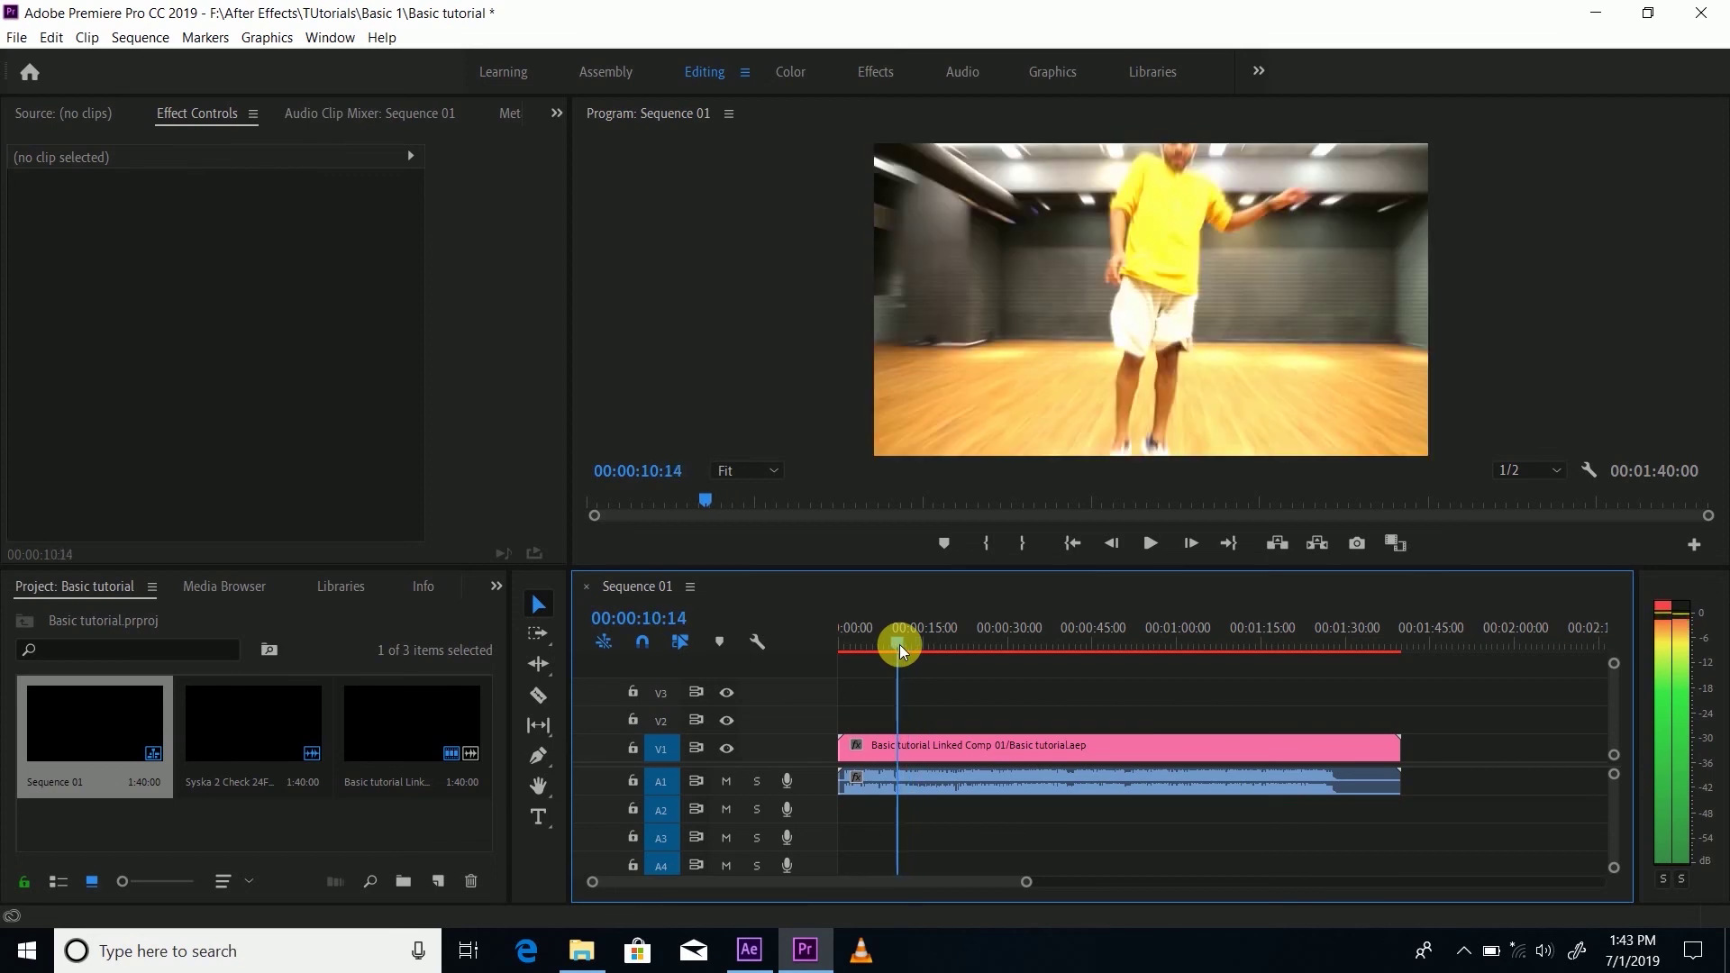
{"action": "key", "text": "alt+space"}
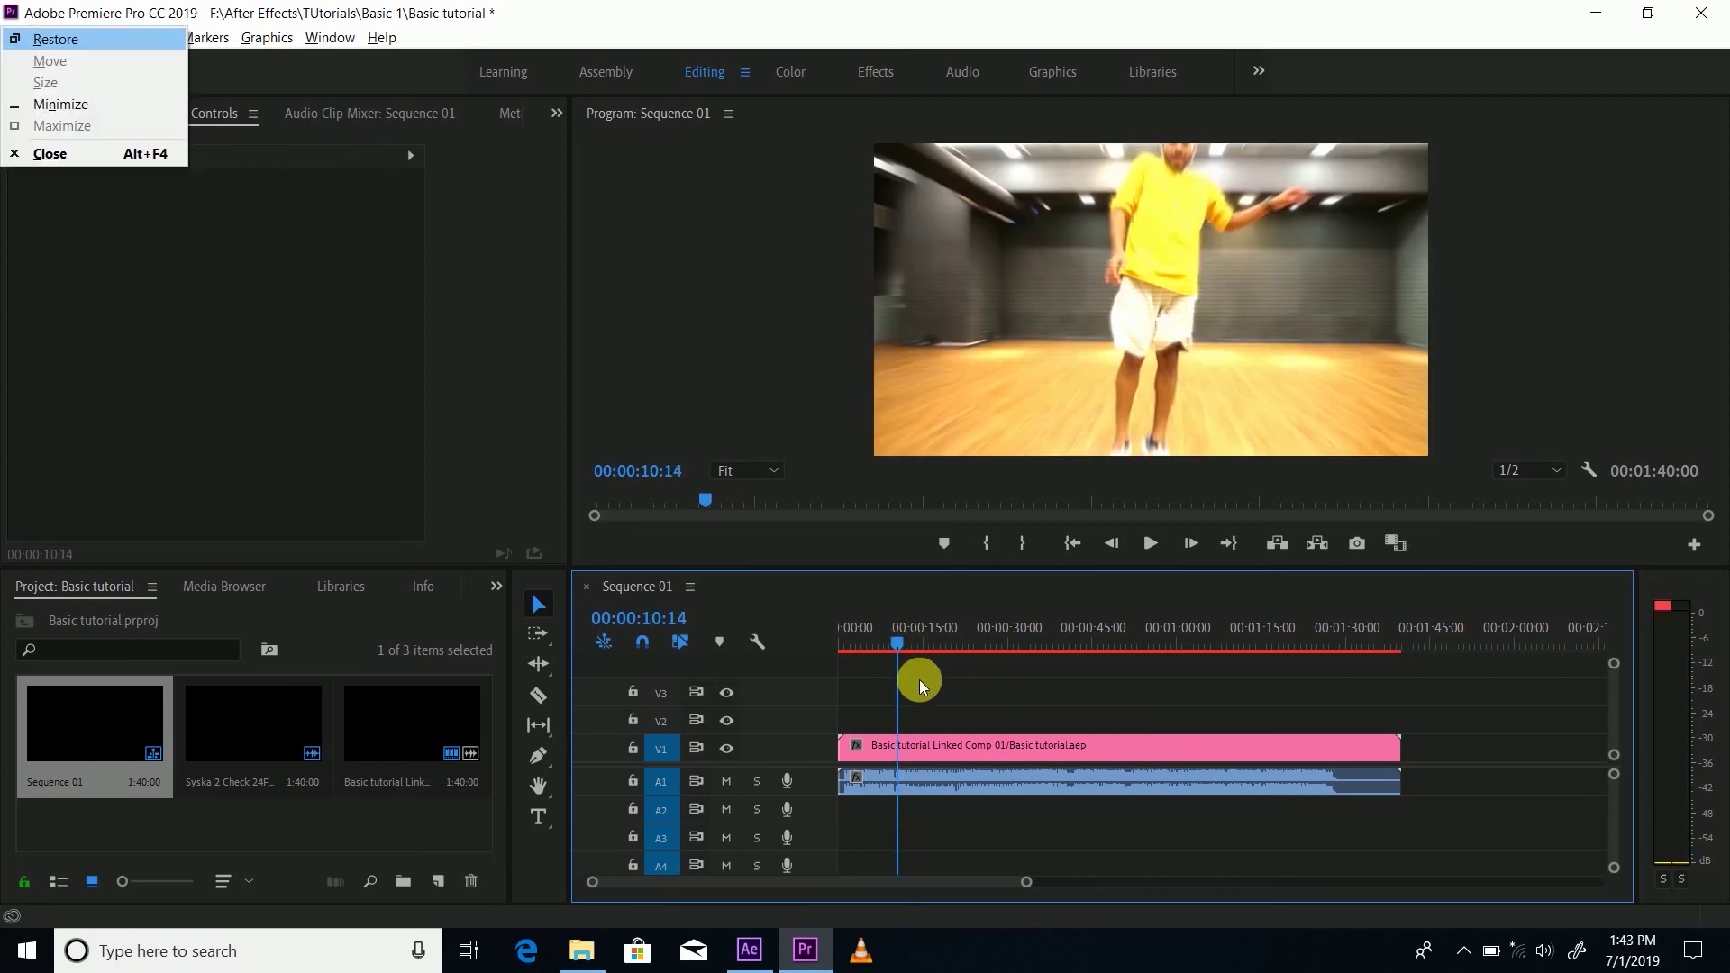
{"action": "key", "text": "Escape"}
{"action": "key", "text": "space"}
{"action": "key", "text": "j"}
Step: Scrub the sequence around 00:00:13:00, check the linked composition in After Effects and return to Premiere Pro
{"action": "left_click_drag", "start_coordinate": [908, 648], "coordinate": [911, 649]}
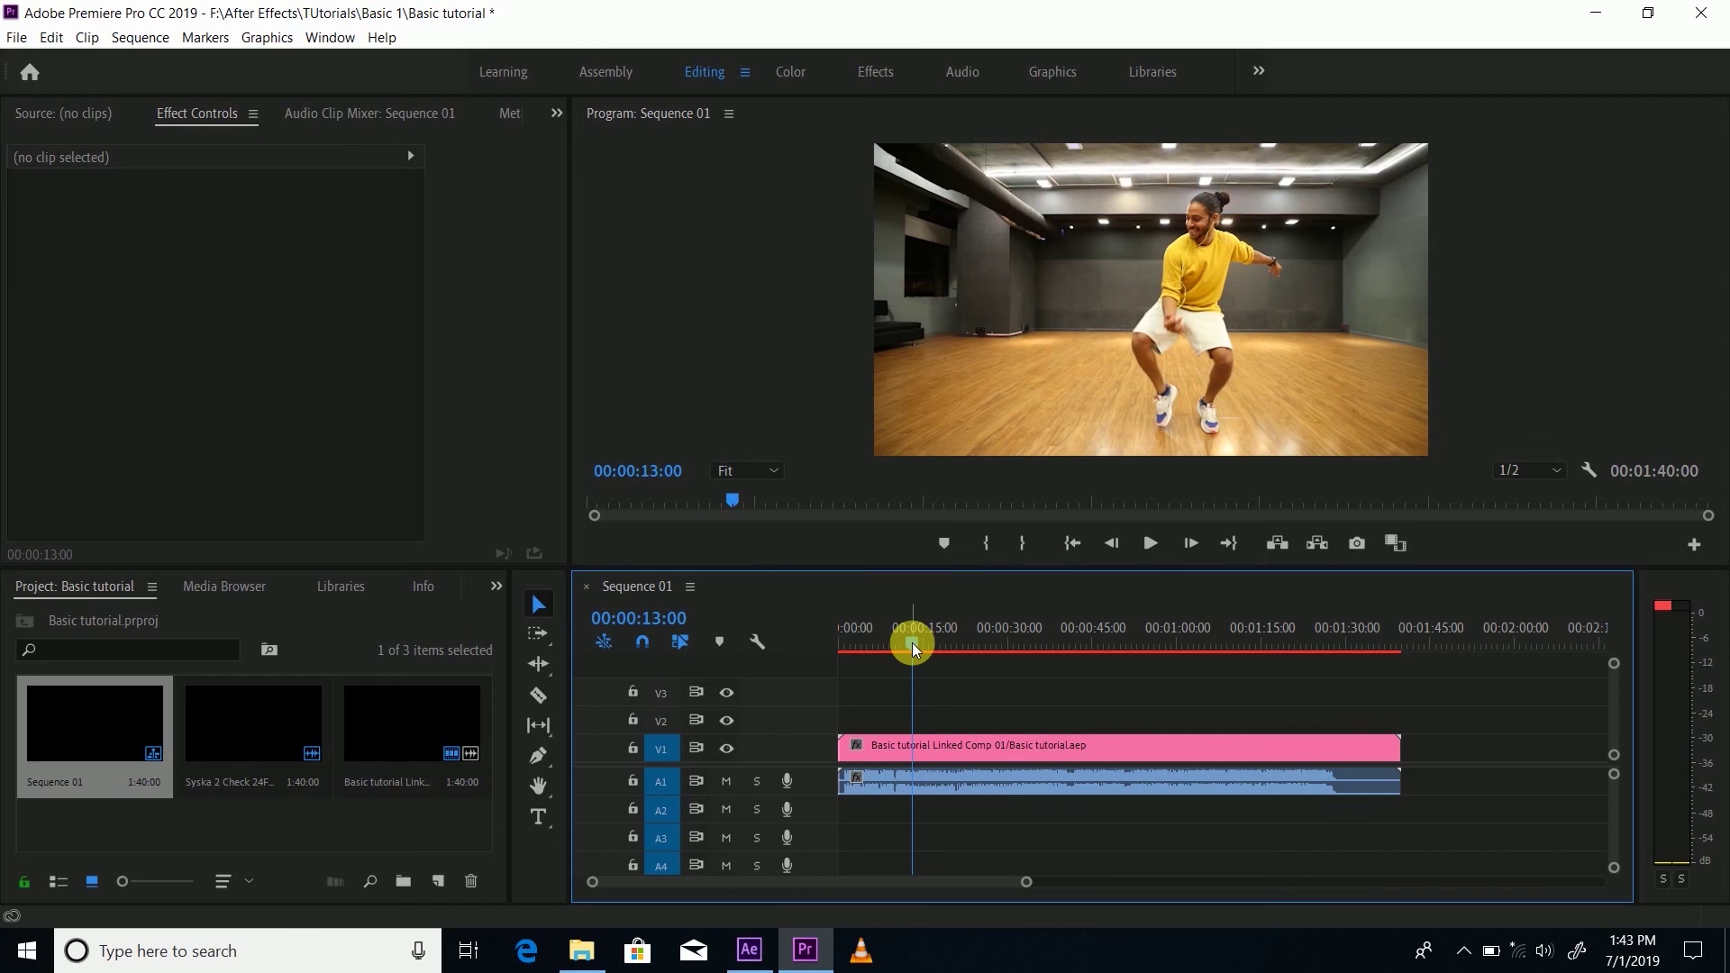
{"action": "left_click_drag", "start_coordinate": [913, 648], "coordinate": [903, 648]}
{"action": "left_click", "coordinate": [752, 948]}
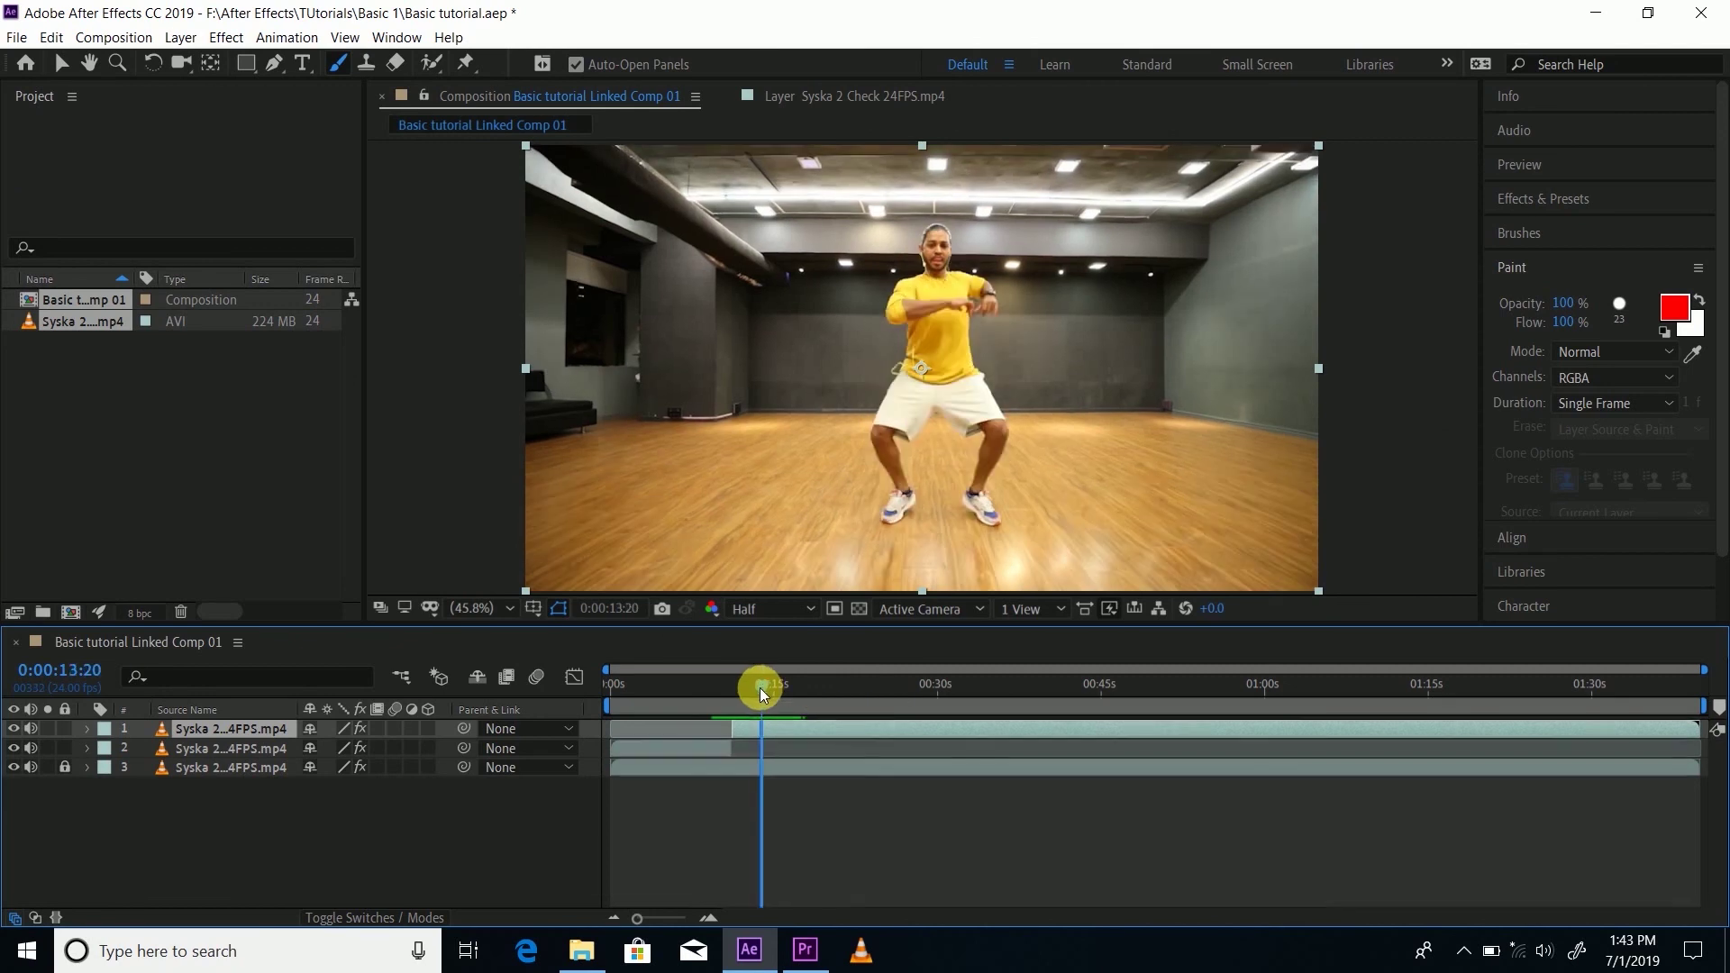
{"action": "left_click", "coordinate": [806, 950]}
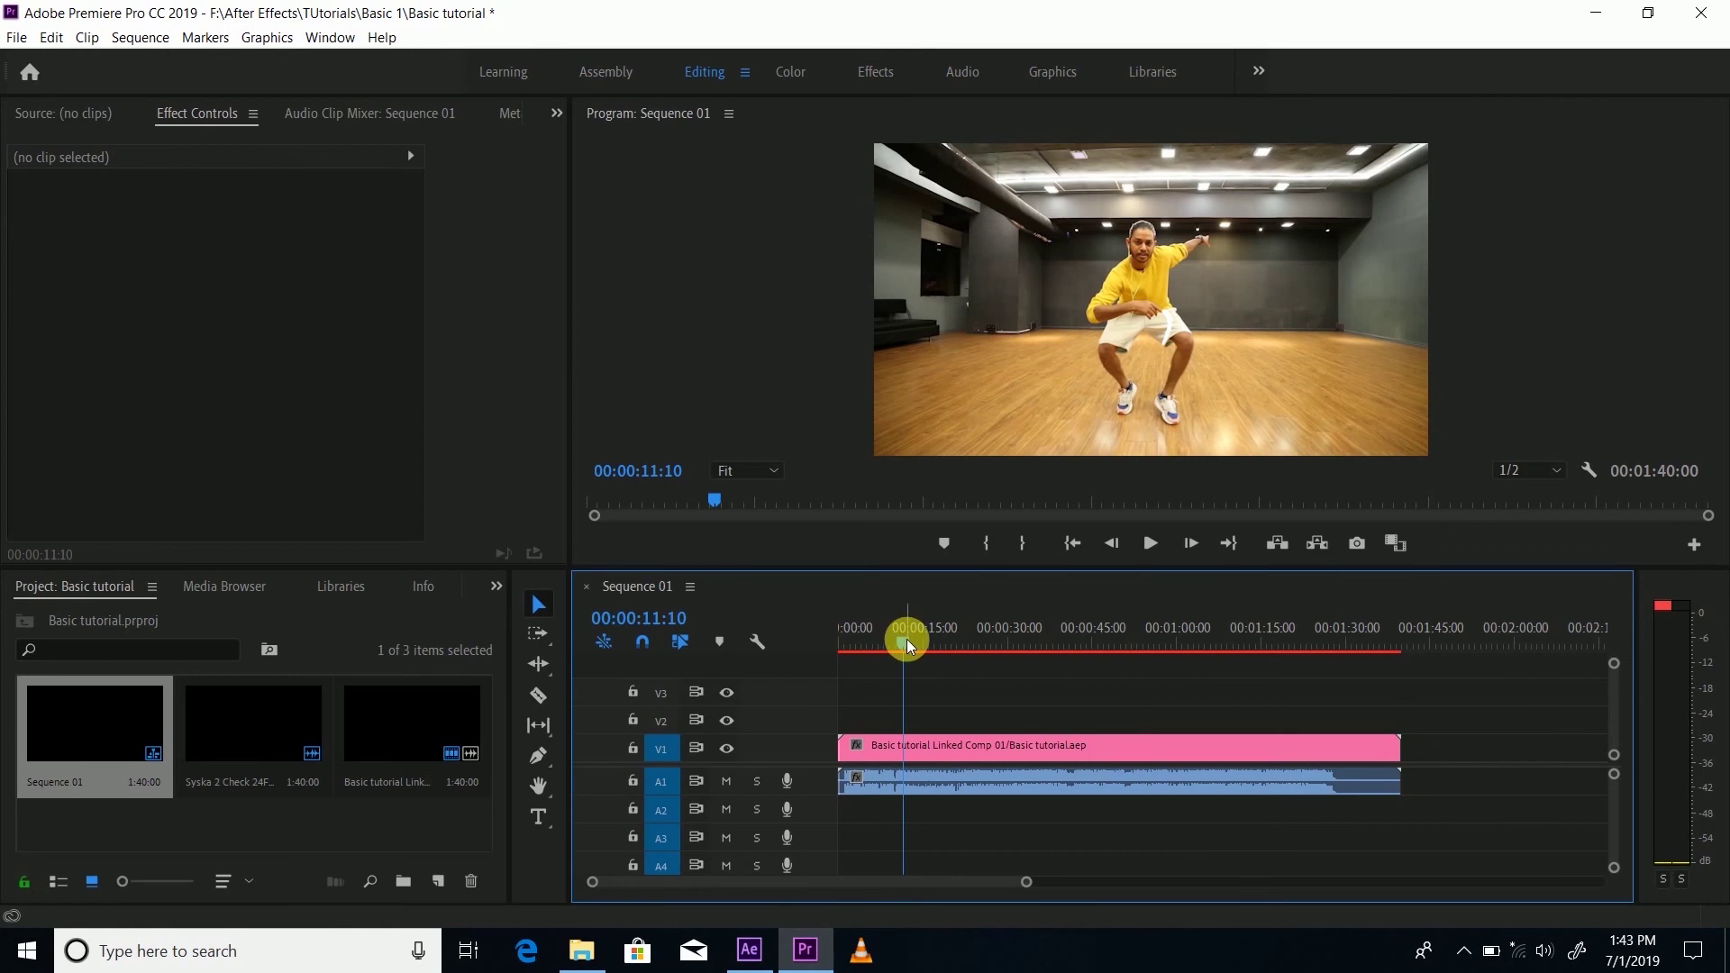